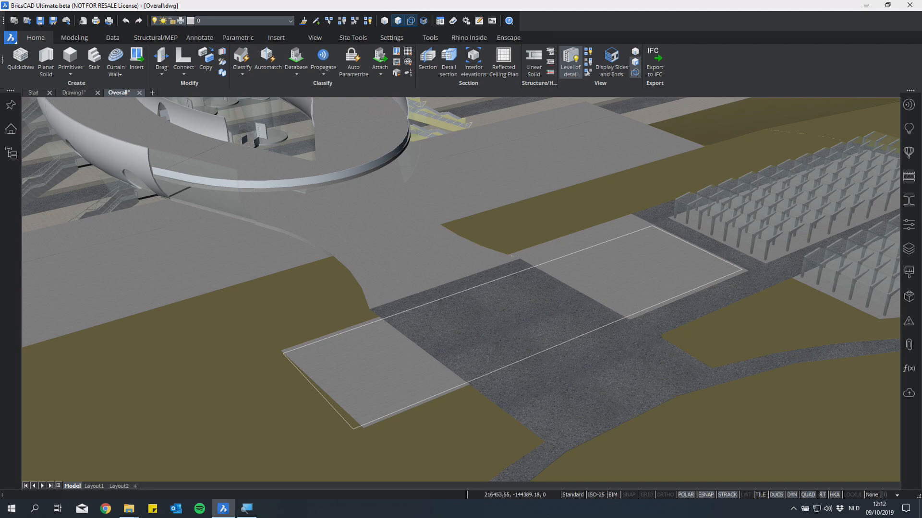
Inspect the site model, then open the external reference of the empty rectangular plot beside the solar panels in its own drawing
middle_click_drag(461, 289, 811, 286)
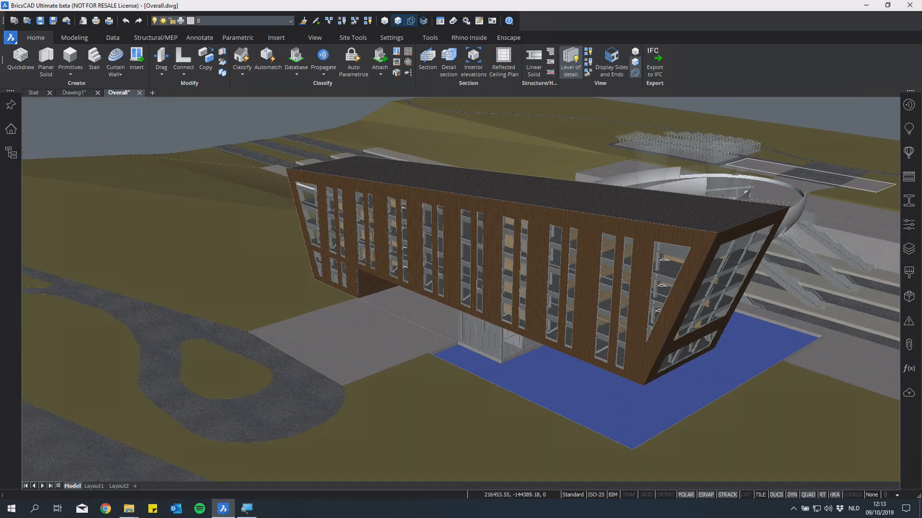
mouse_move(811, 286)
middle_mouse_down("shift")
mouse_move(817, 220)
mouse_move(817, 274)
middle_mouse_up("shift")
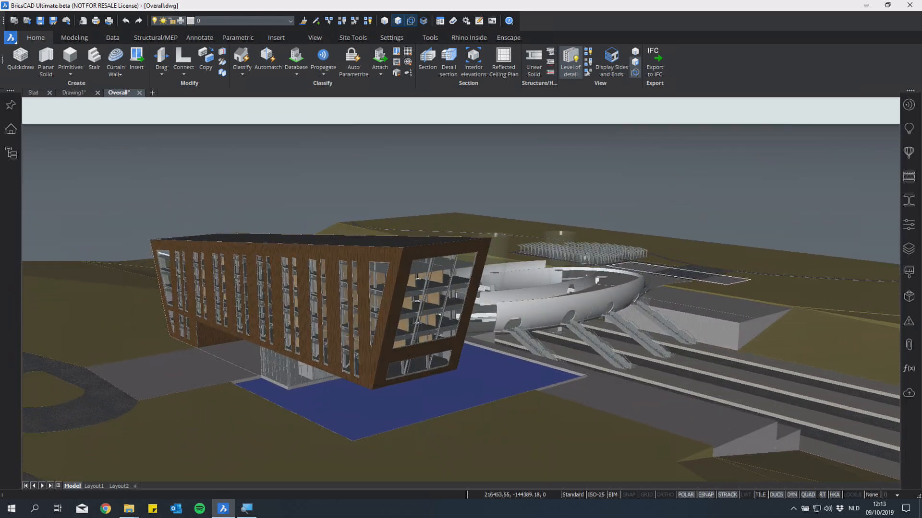
middle_click_drag(420, 321, 420, 398, "shift")
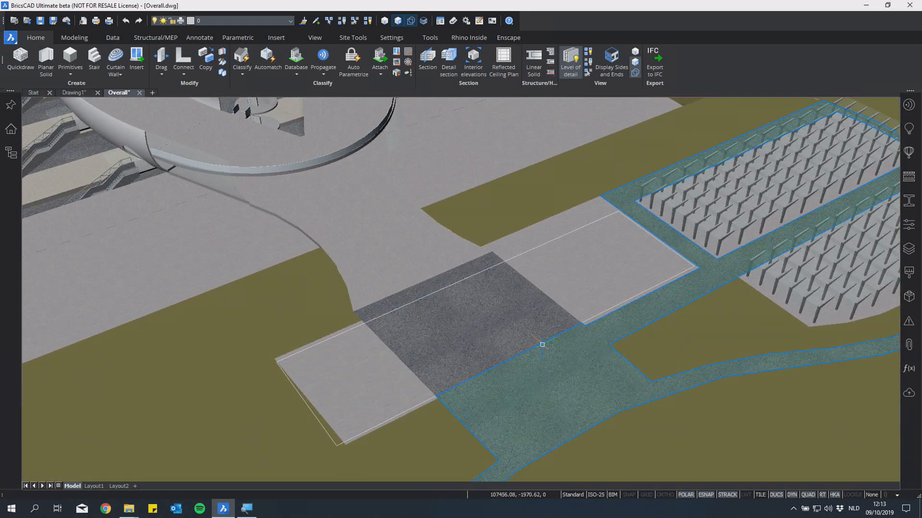
mouse_move(539, 345)
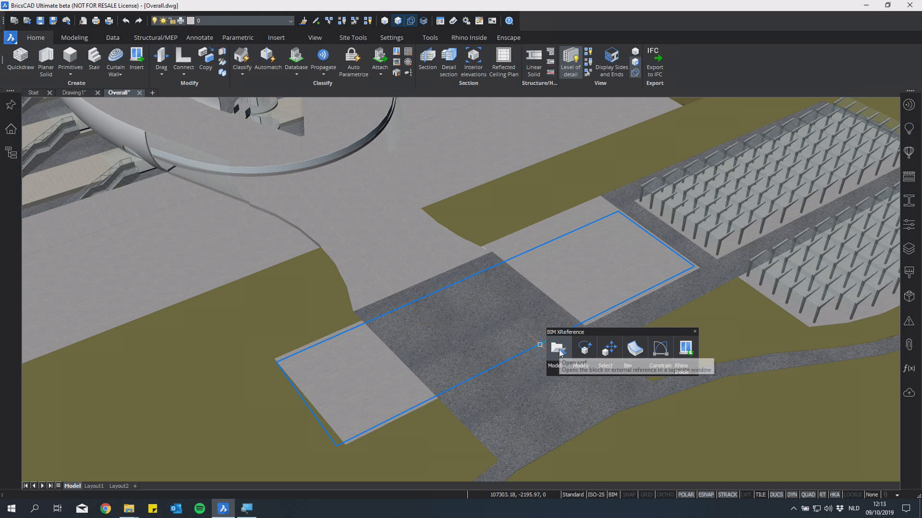
left_click(557, 351)
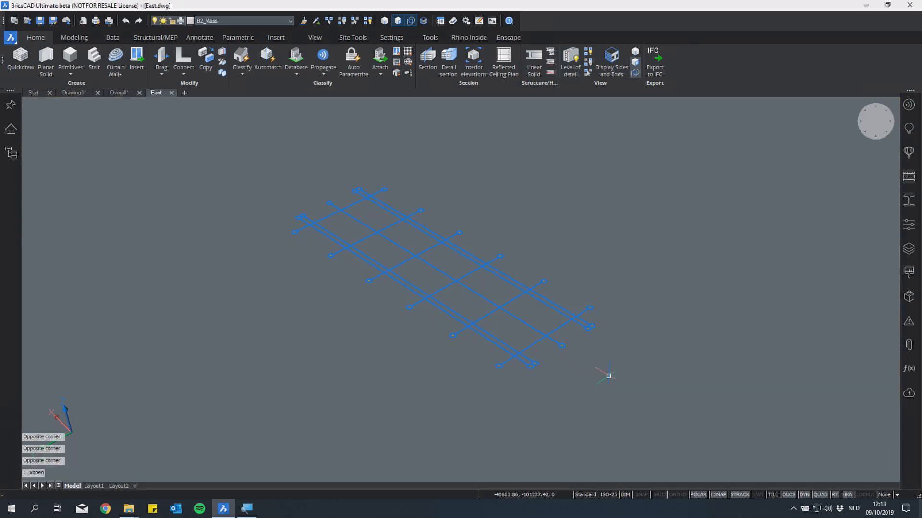
Extrude the rectangular area enclosed by the building grid upward into a solid block
key("Escape")
middle_click_drag(637, 382, 586, 323, "shift")
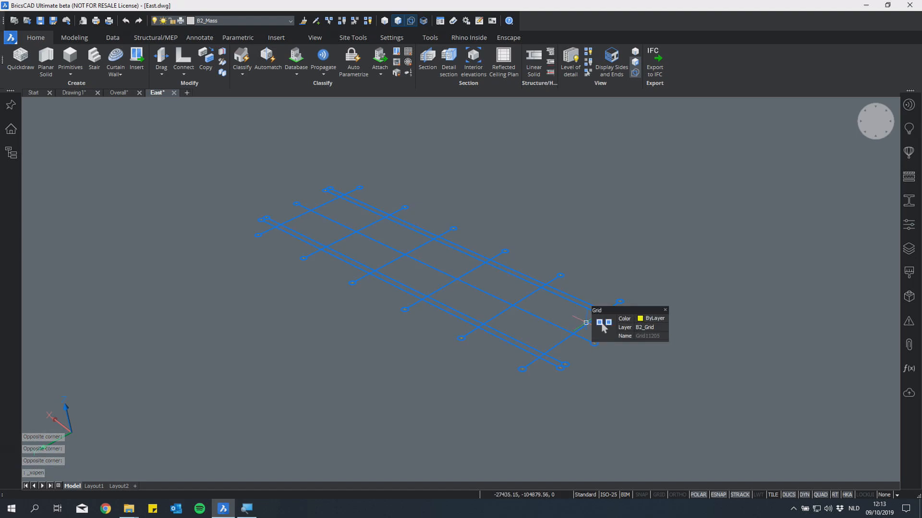
key("ctrl")
left_click(603, 336)
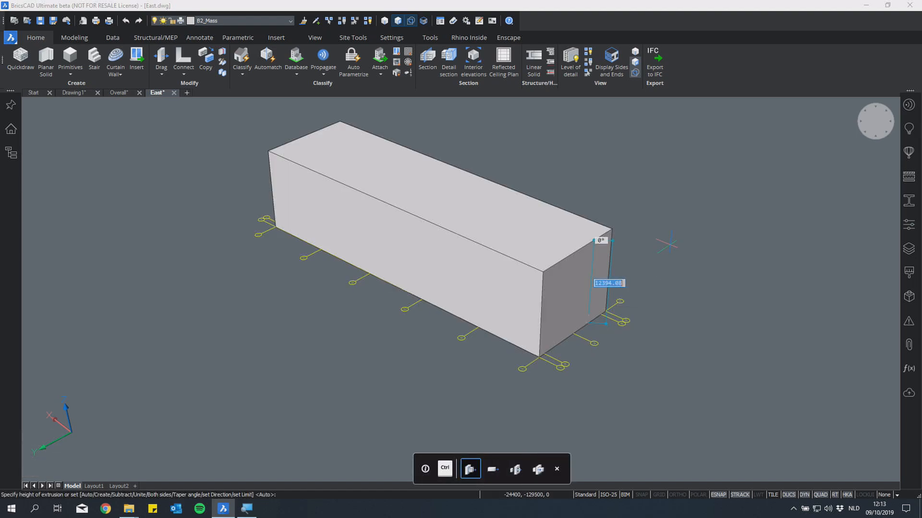
key("Return")
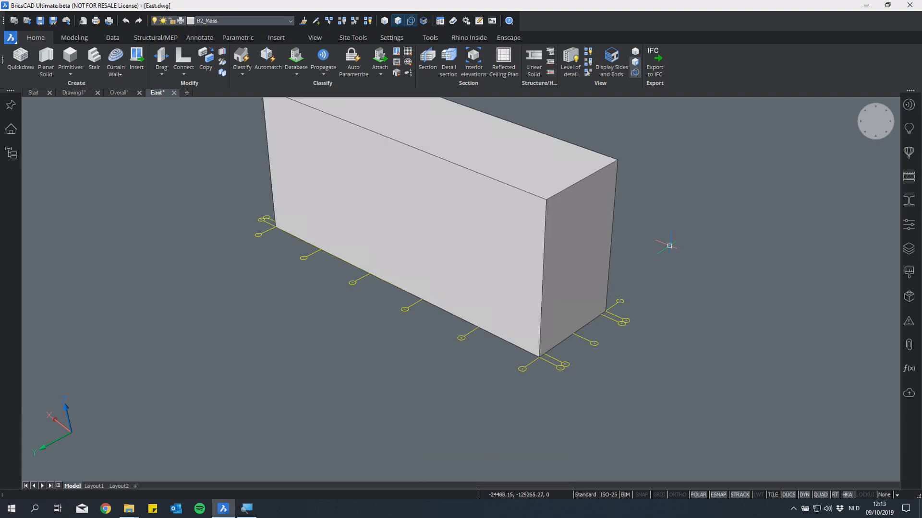
Tilt one short end face of the block outward by 10° about its bottom edge
middle_click_drag(669, 245, 582, 336, "shift")
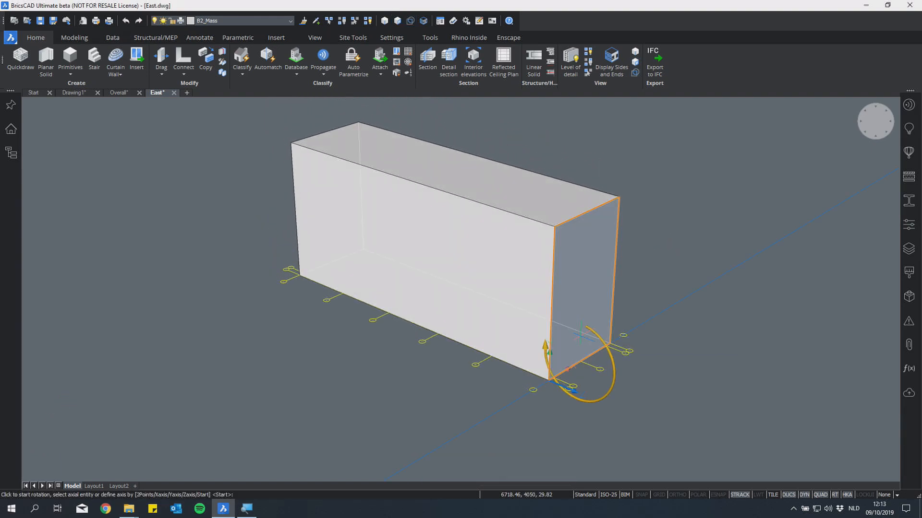
left_click(607, 236)
type("10")
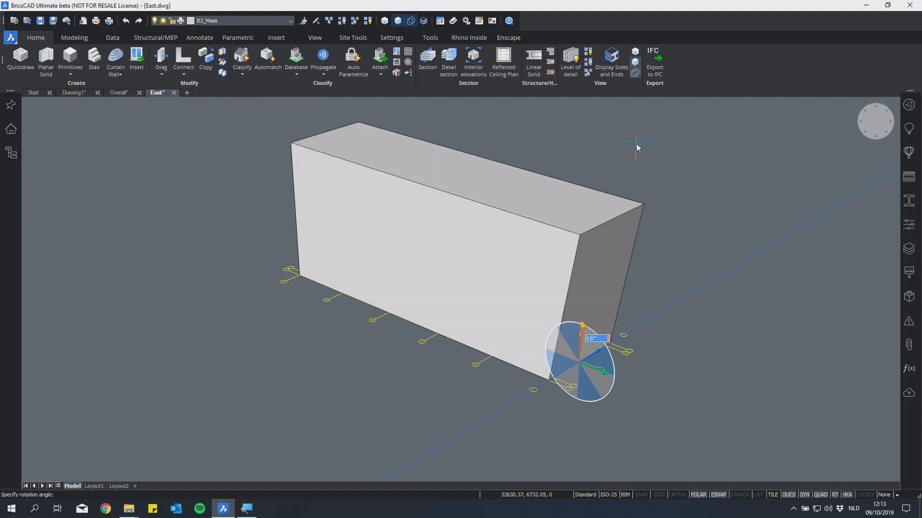
Rotate the block's top face about its short edge at the untilted end so the roof slopes down toward the tilted end
middle_click_drag(636, 144, 381, 235, "shift")
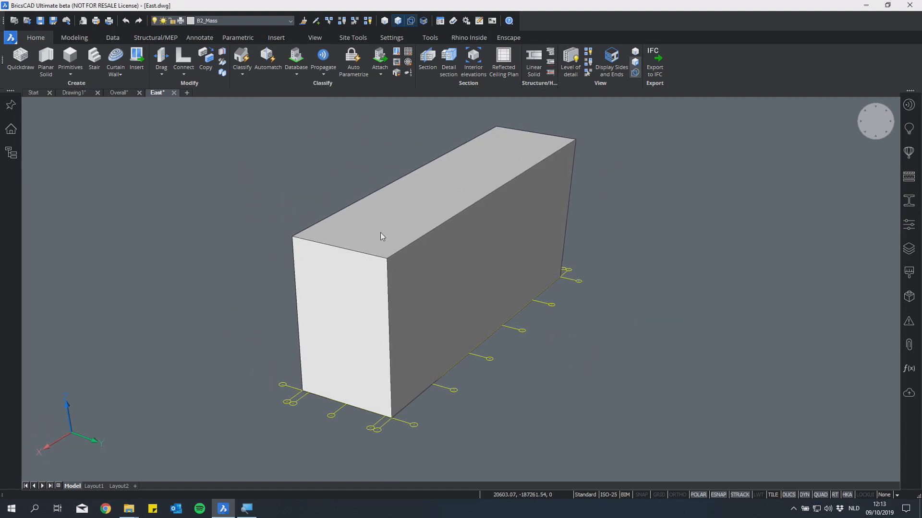
left_click(369, 241)
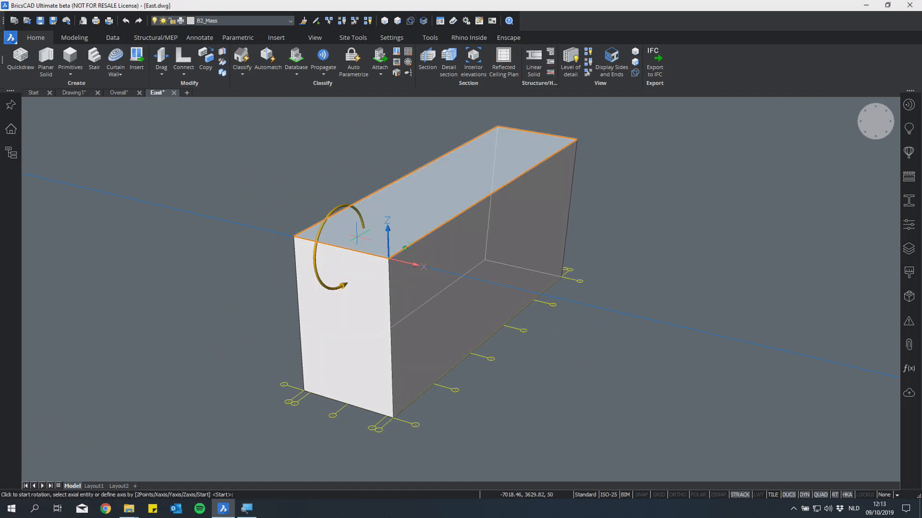
left_click(379, 150)
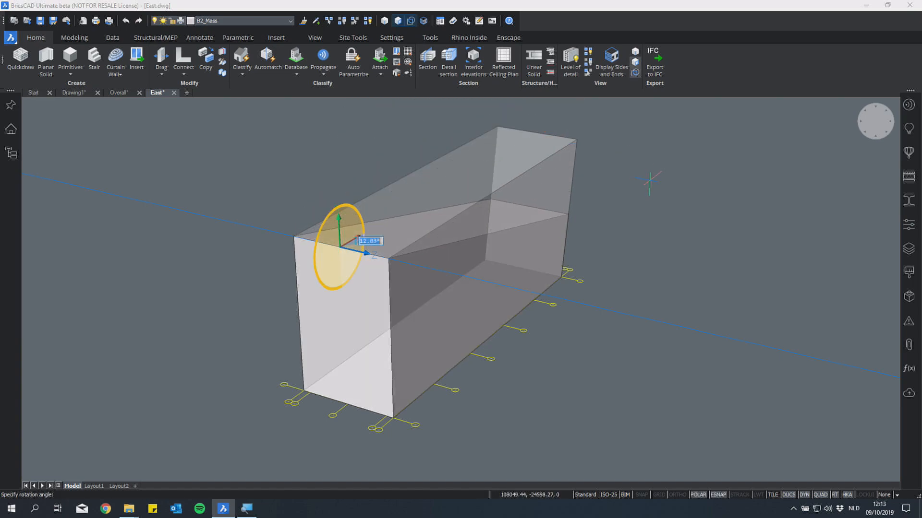
type("2")
key("Return")
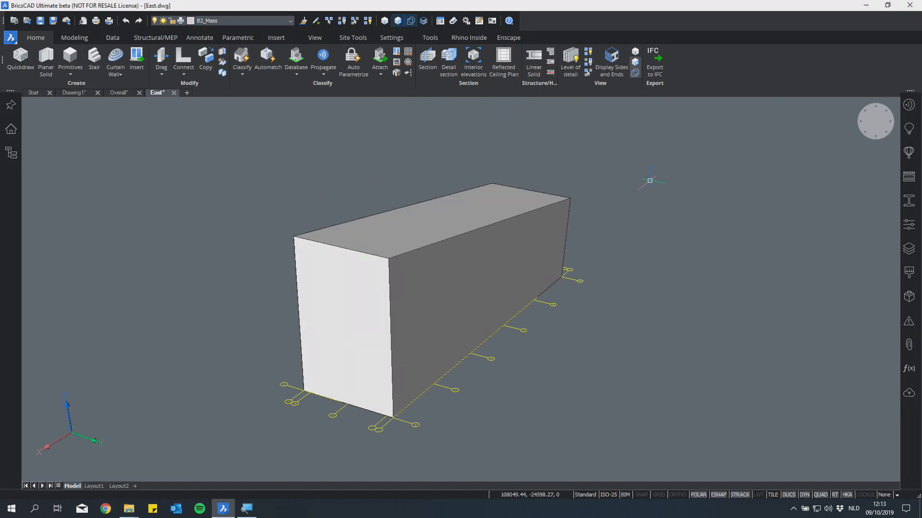
Tilt the remaining vertical end face outward by 10° about its bottom edge
middle_click_drag(577, 268, 377, 372, "shift")
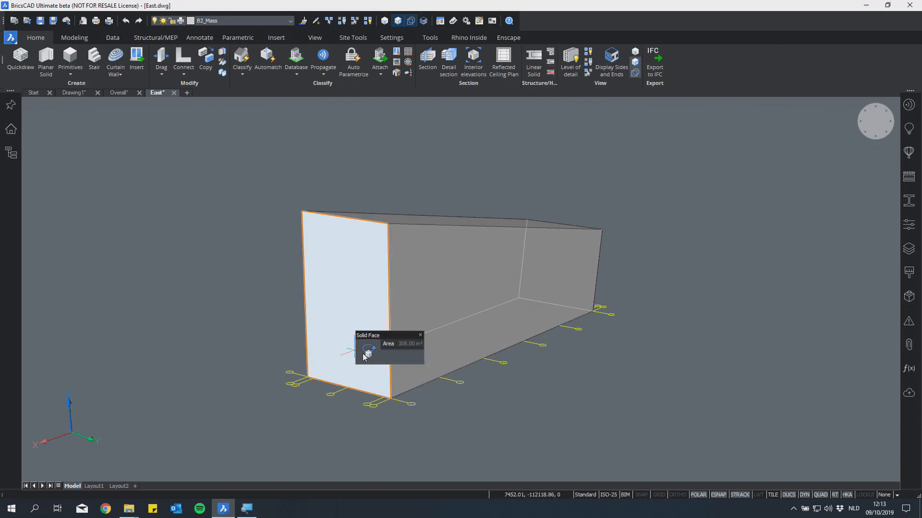
left_click(368, 353)
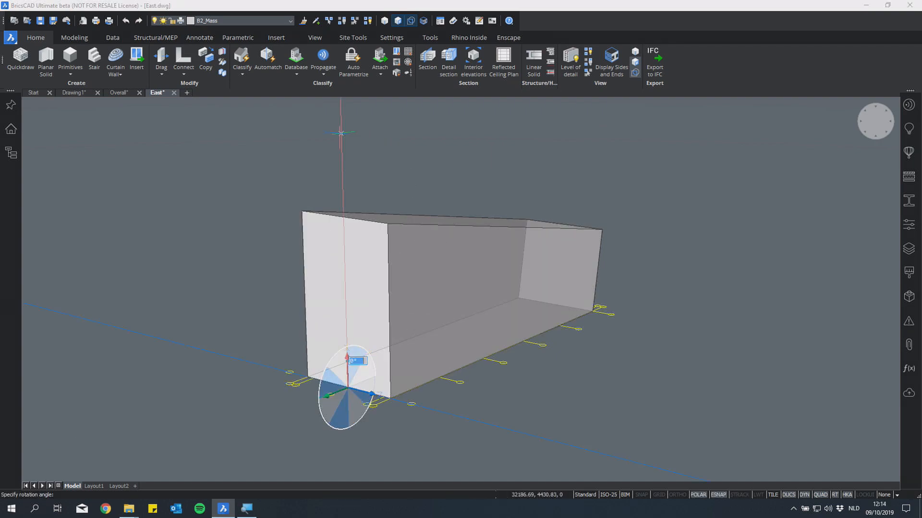
type("10")
key("Return")
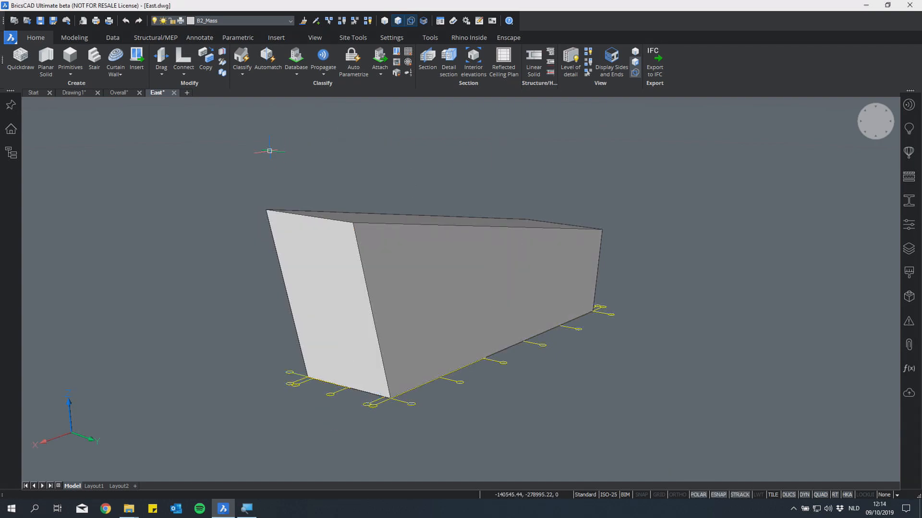
Draw a 5500-high rectangle along the base of the long side face, from the second grid line past the taller end
middle_click_drag(269, 151, 456, 152, "shift")
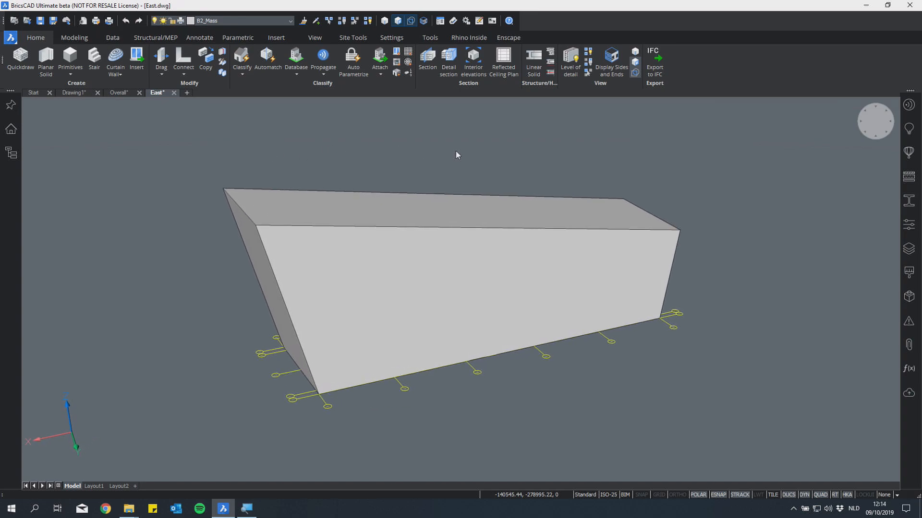
mouse_move(463, 164)
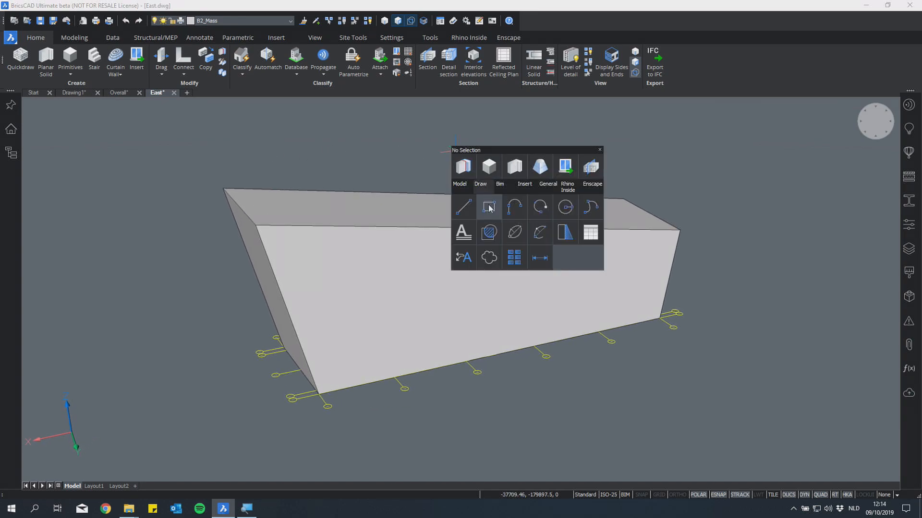
left_click(490, 209)
scroll(600, 432, "up", 4)
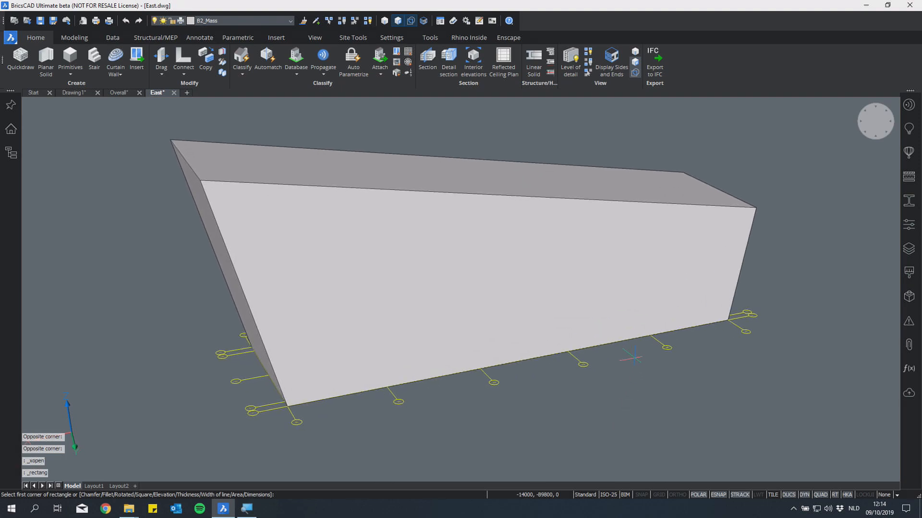
left_click(648, 331)
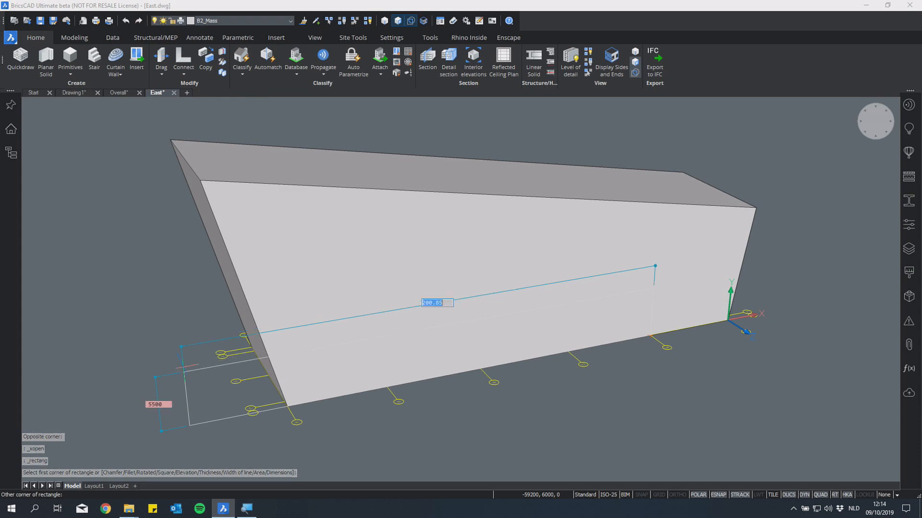
left_click(182, 391)
Draw a 10000 by 5500 rectangle at the base of the same face, between the two neighbouring middle grid lines
middle_click_drag(438, 463, 541, 369, "shift")
scroll(541, 369, "up", 3)
right_click(496, 349)
left_click(501, 366)
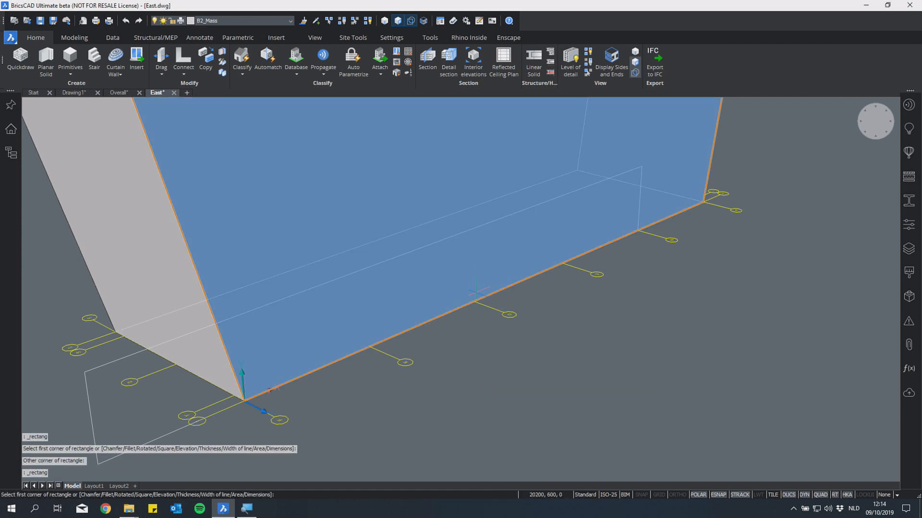
left_click(474, 300)
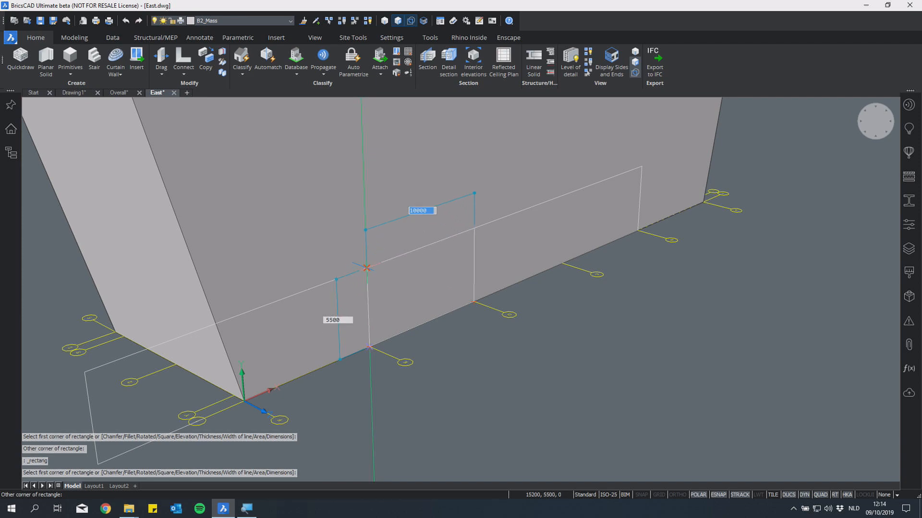
left_click(367, 268)
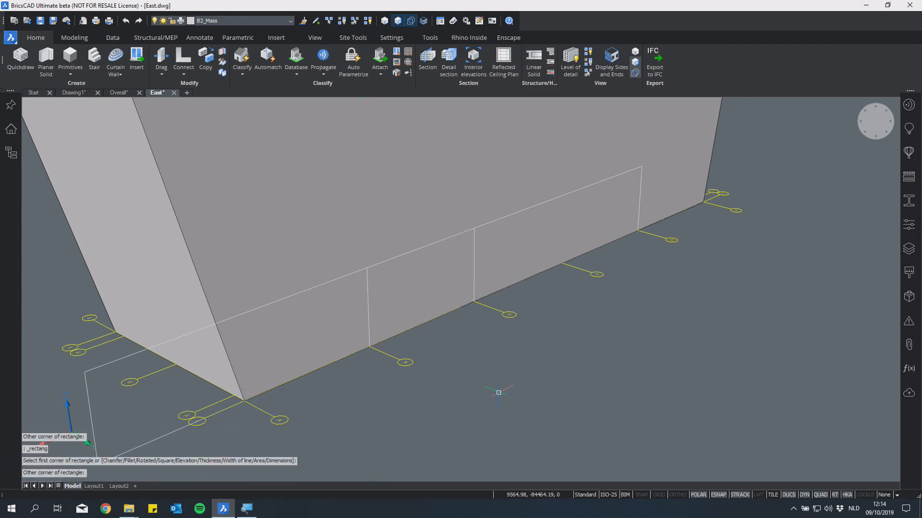
Extrude the two outer boundaries through the block to cut openings on both sides of the middle leg
scroll(533, 333, "down", 5)
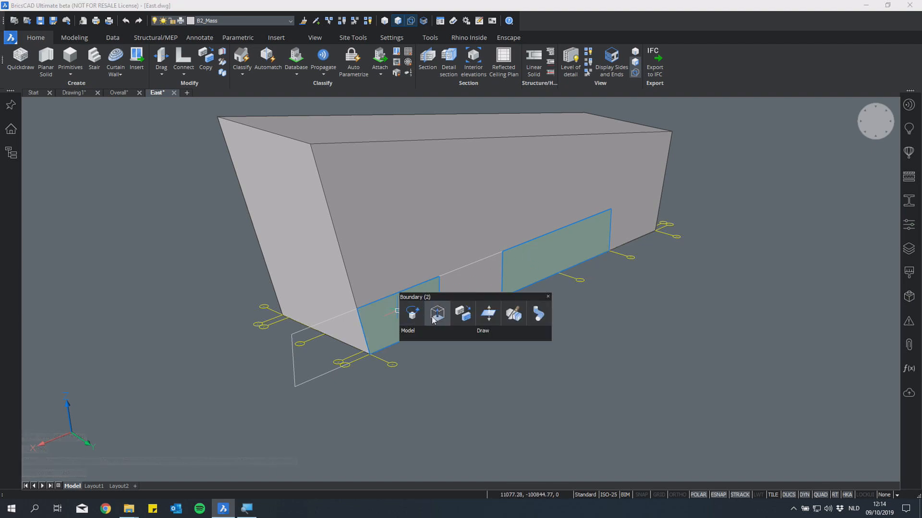
left_click(433, 321)
left_click(160, 247)
Push the middle leg's front face inward to the inner parallel grid line
middle_click_drag(492, 420, 501, 421, "shift")
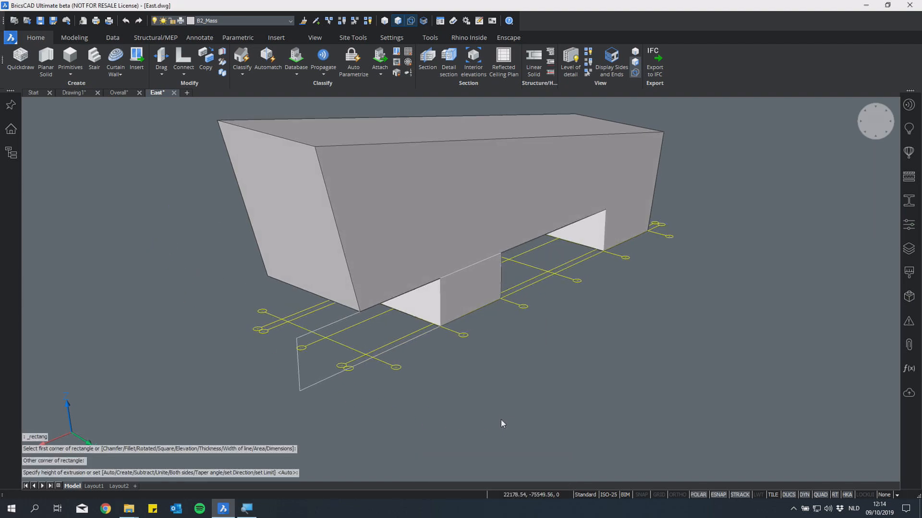
scroll(501, 424, "up", 8)
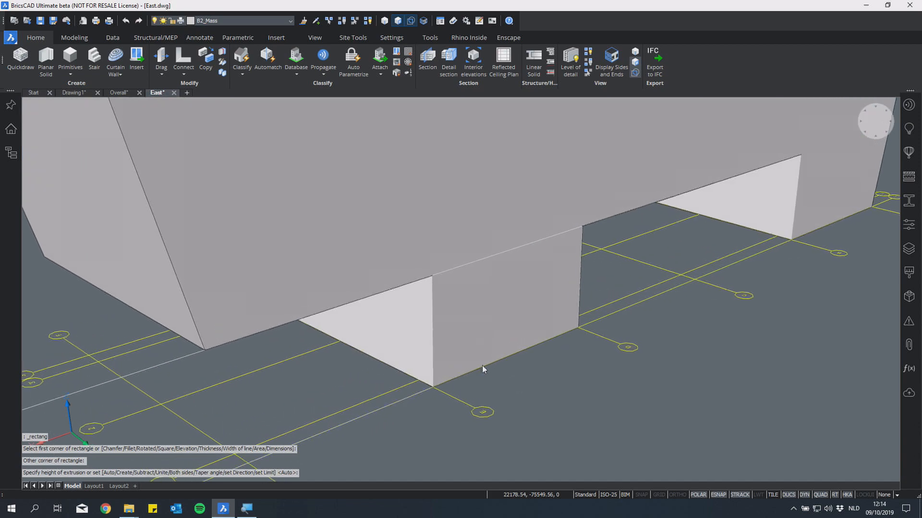
scroll(482, 366, "up", 1)
left_click(487, 350)
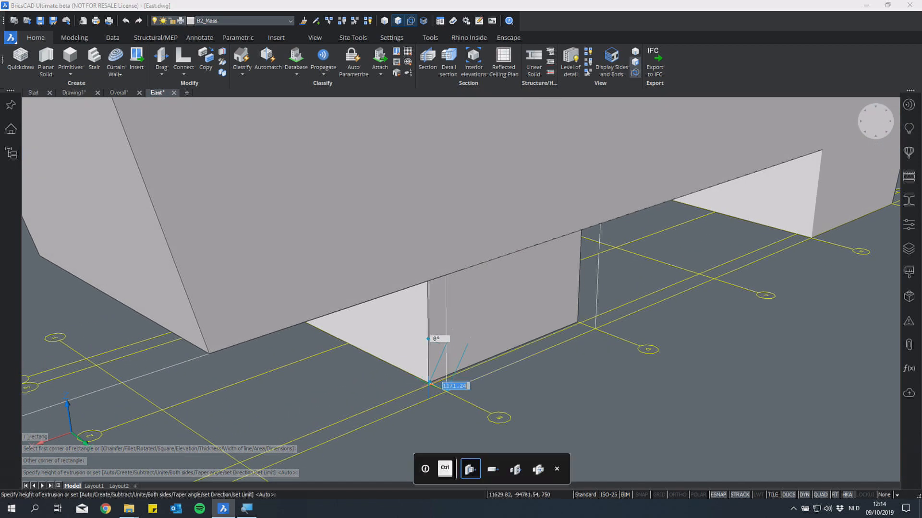
left_click(429, 384)
Delete the two leftover construction rectangles in front of the openings
left_click(447, 350)
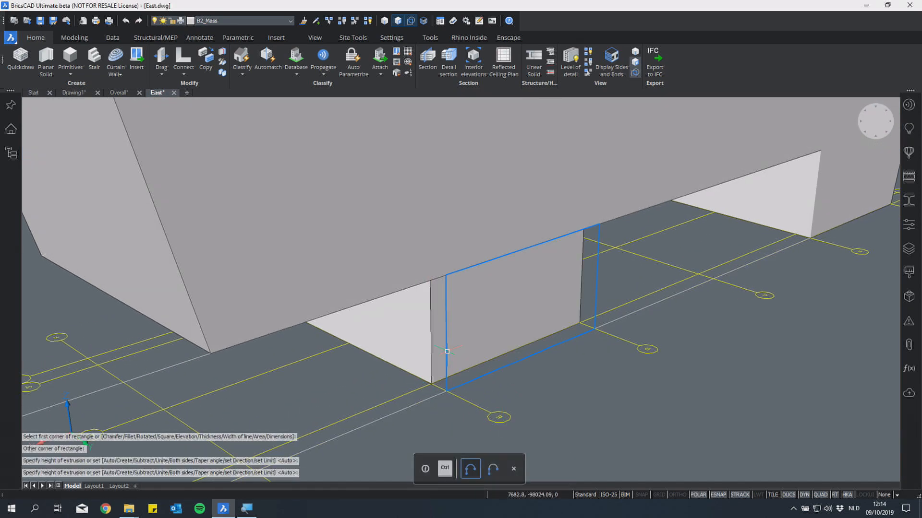
scroll(401, 387, "down", 4)
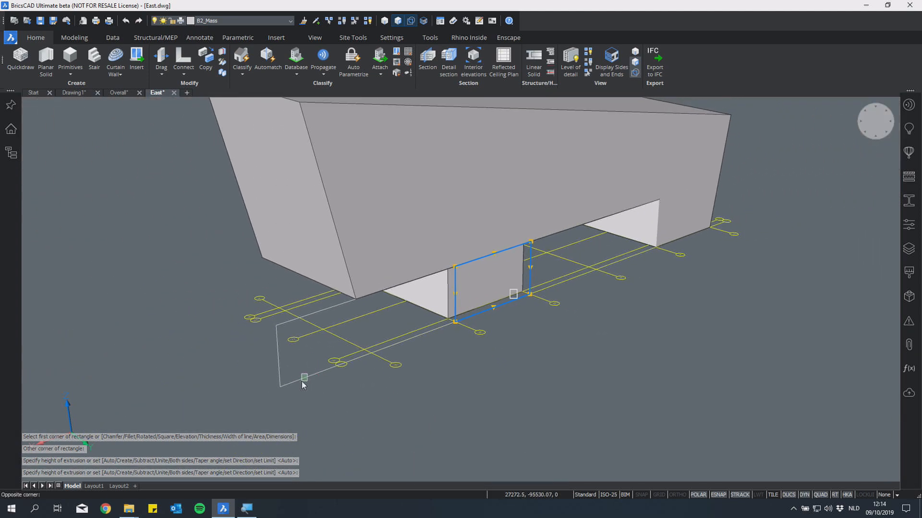
left_click(303, 378)
left_click(338, 420)
key("Delete")
scroll(338, 421, "down", 4)
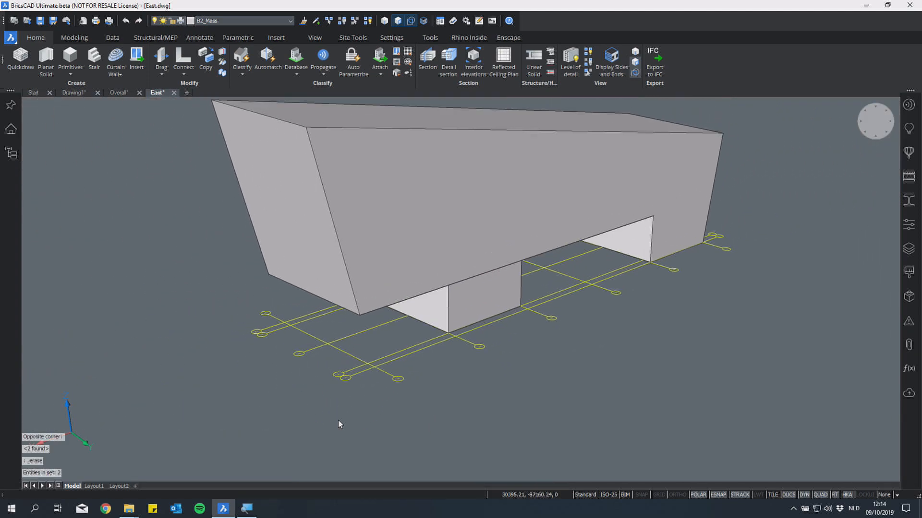
On the opposite side, draw a line across the middle leg's top and push the enclosed boundary inward to the inner grid line
middle_click_drag(338, 421, 411, 402, "shift")
scroll(409, 404, "up", 4)
scroll(408, 407, "up", 2)
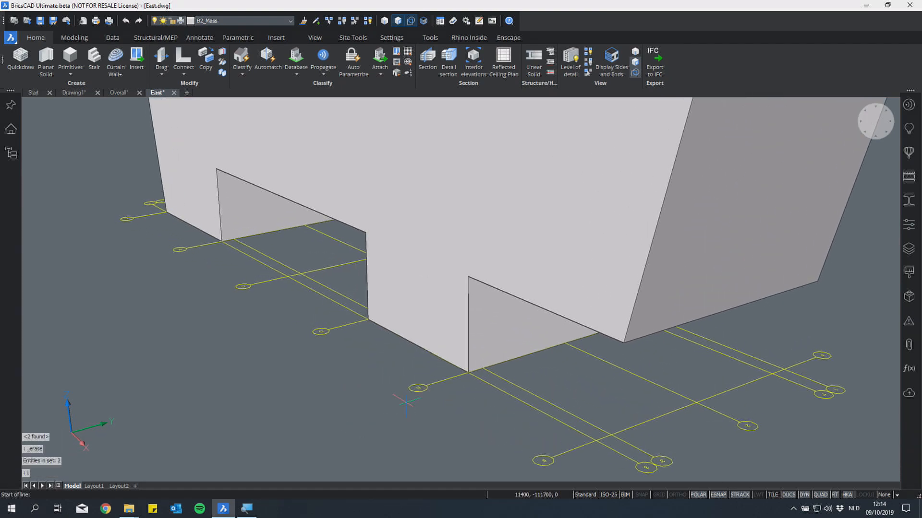
left_click(388, 247)
left_click(366, 233)
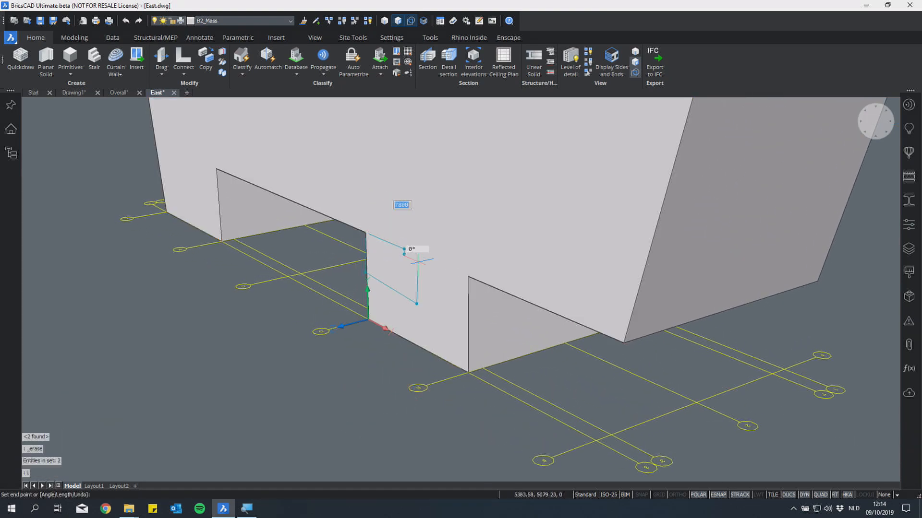
left_click(468, 277)
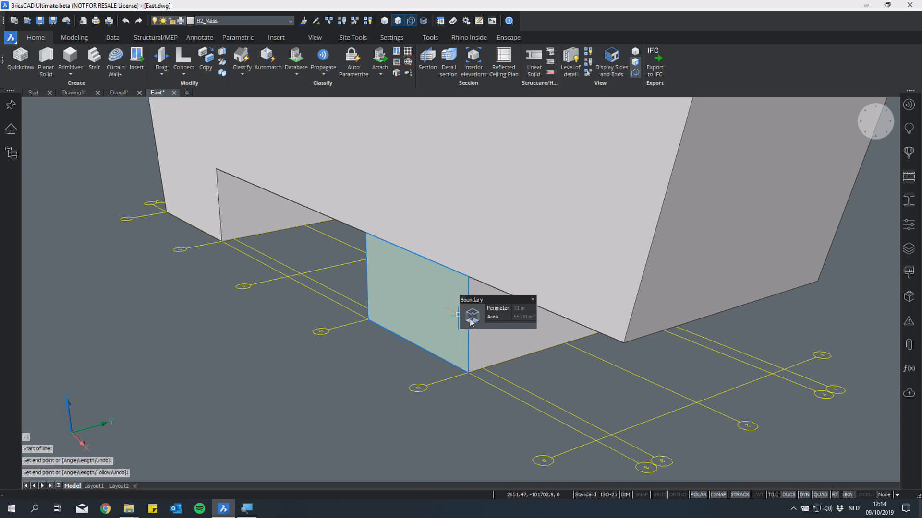
left_click(471, 319)
left_click(483, 369)
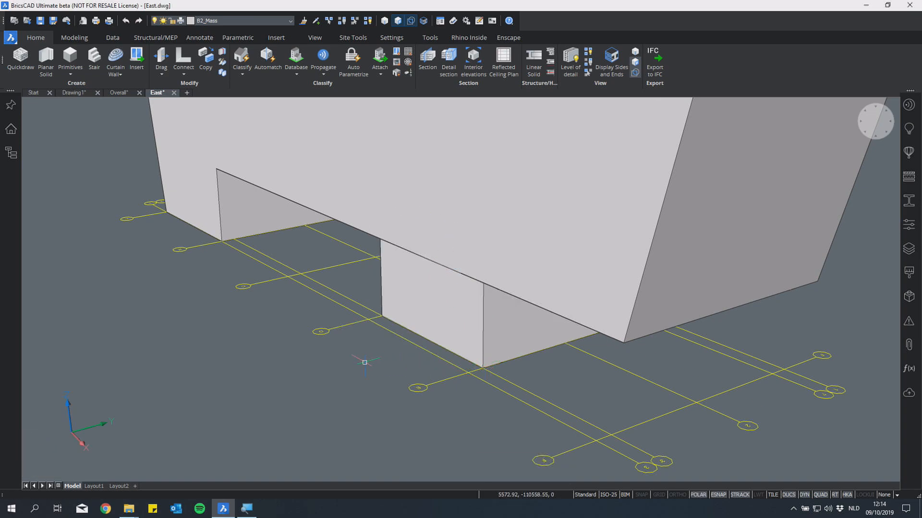
Place a section plane parallel to the mass's long facade and move it inward to cut through the middle leg
scroll(358, 361, "down", 10)
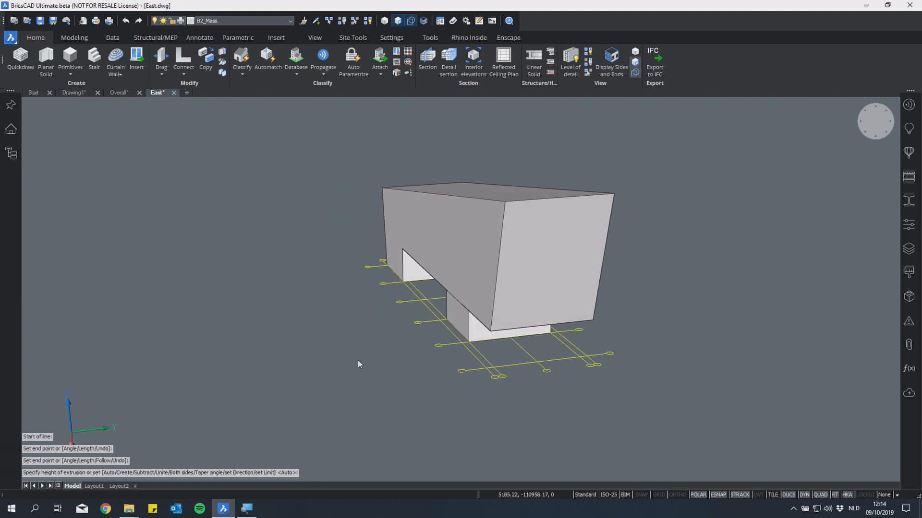
middle_click_drag(358, 361, 447, 180, "shift")
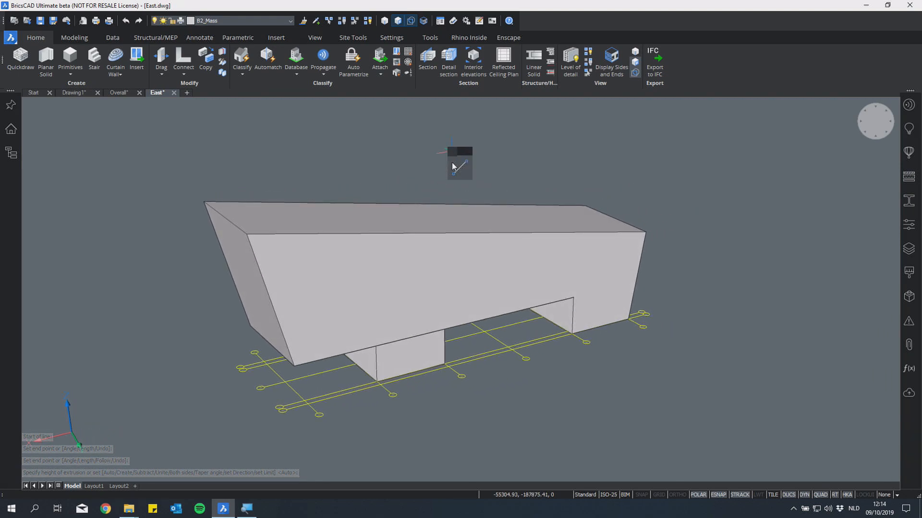
mouse_move(452, 167)
left_click(559, 213)
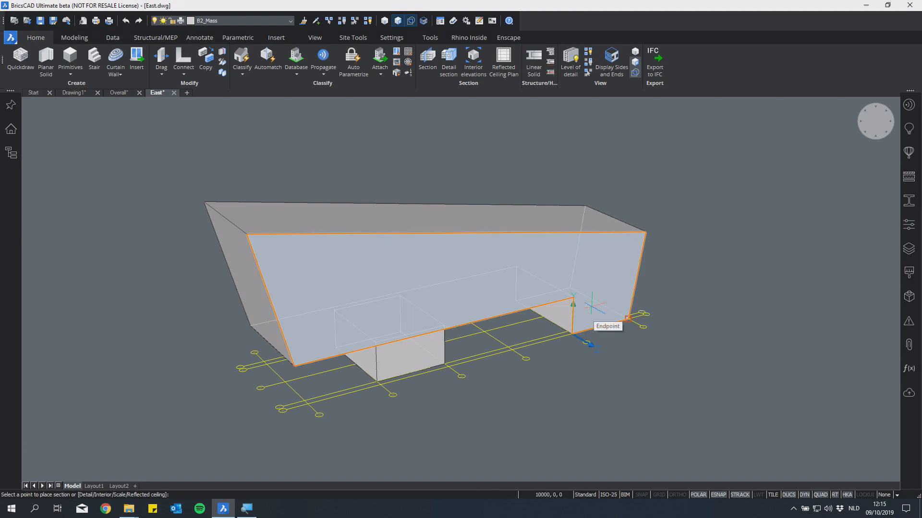
left_click(592, 306)
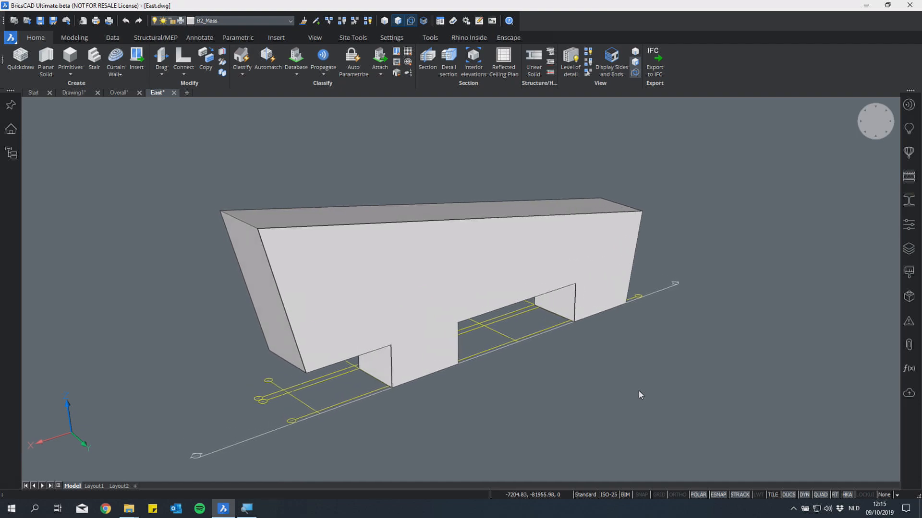
Shell the mass with an offset distance of 300, removing no faces
left_click(74, 38)
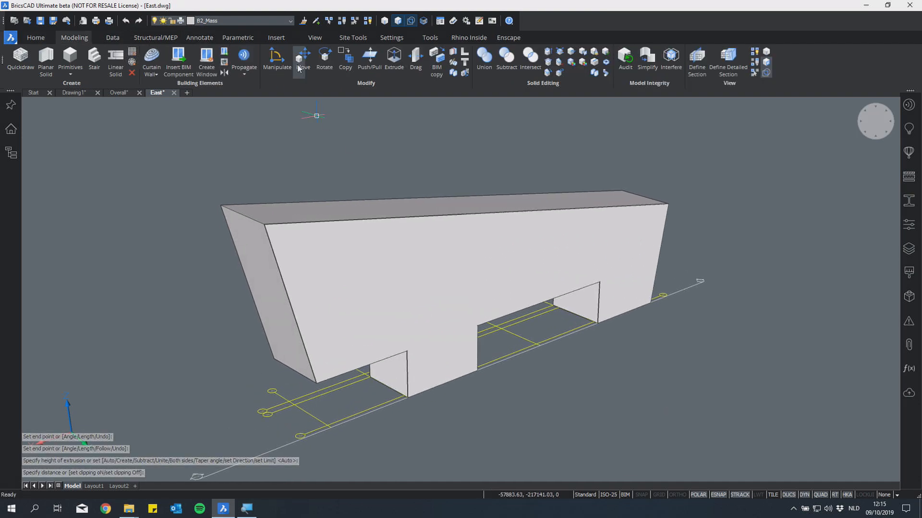
left_click(607, 73)
left_click(535, 205)
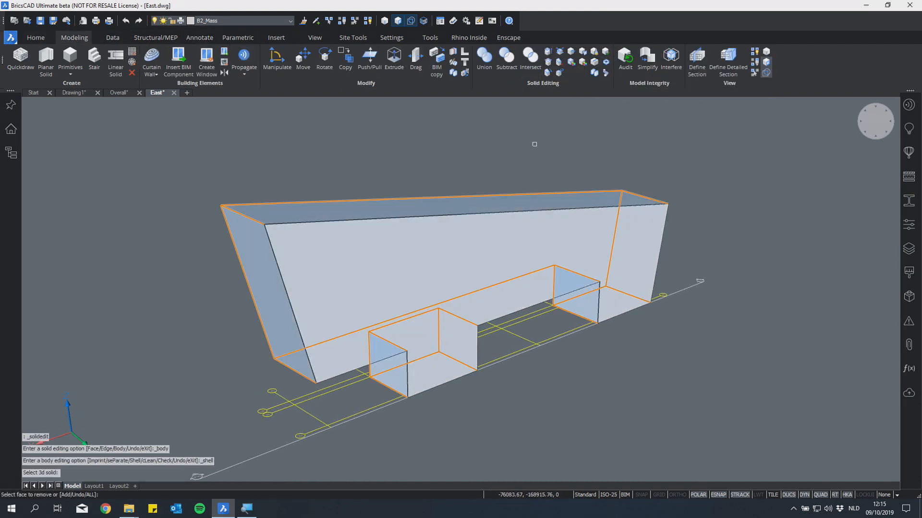
key("Return")
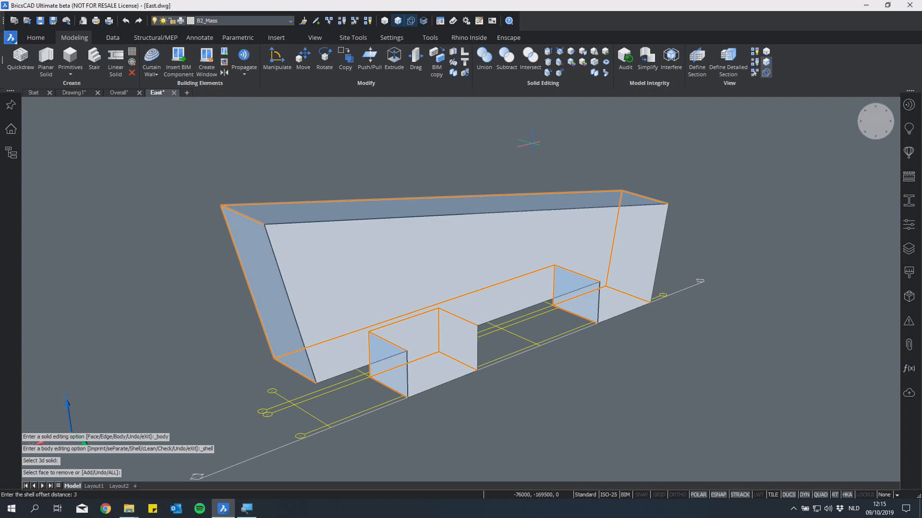
key("Return")
key("Return")
key("Return")
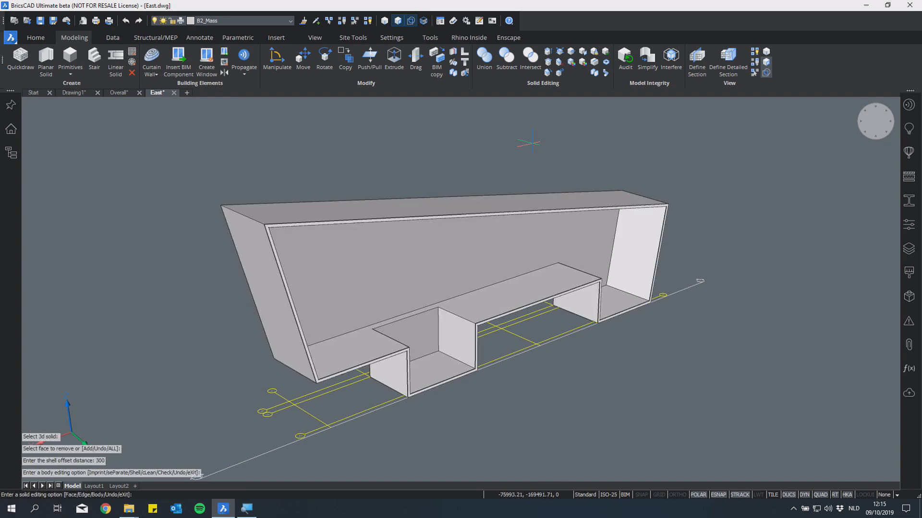
Delete the section plane along the long facade
middle_click_drag(707, 348, 711, 346, "shift")
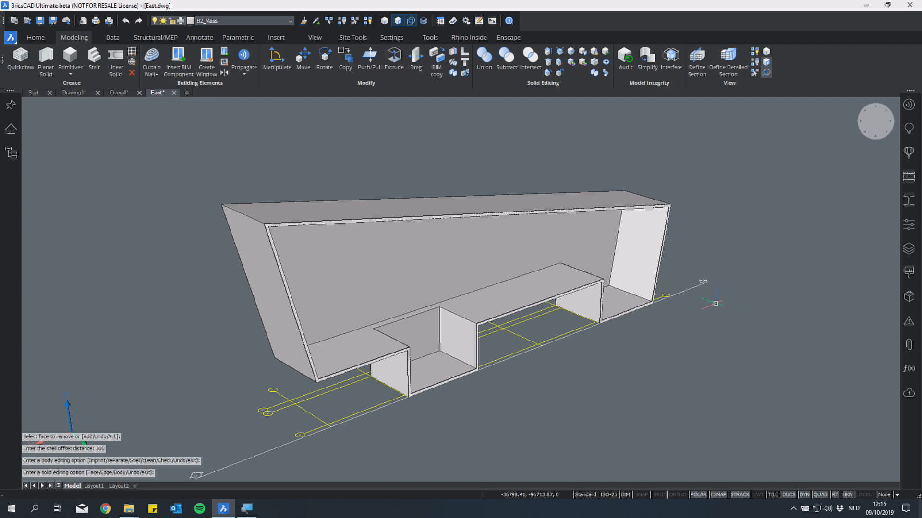
middle_click_drag(714, 307, 786, 332, "shift")
left_click_drag(782, 332, 749, 281)
middle_click_drag(749, 281, 745, 243, "shift")
key("Delete")
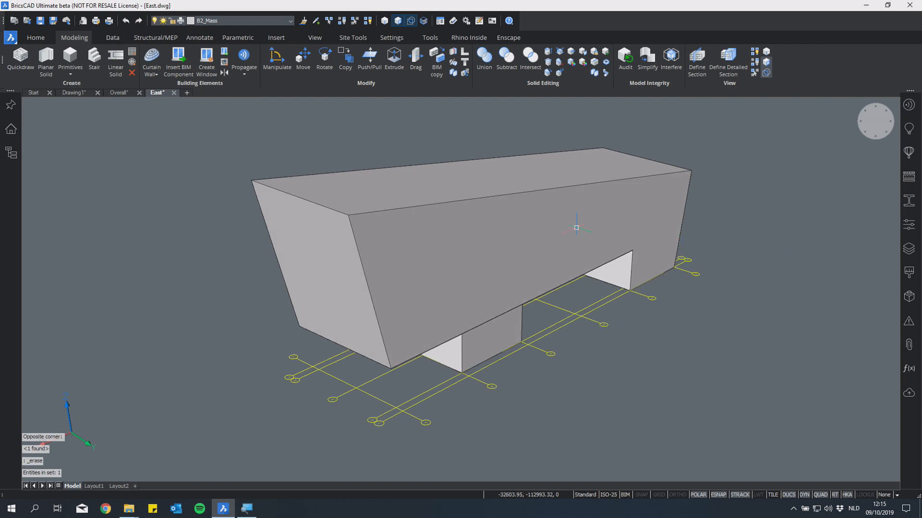
Slice the shelled solid along the inner faces of its two long facades, keeping both sides of each cut
mouse_move(576, 228)
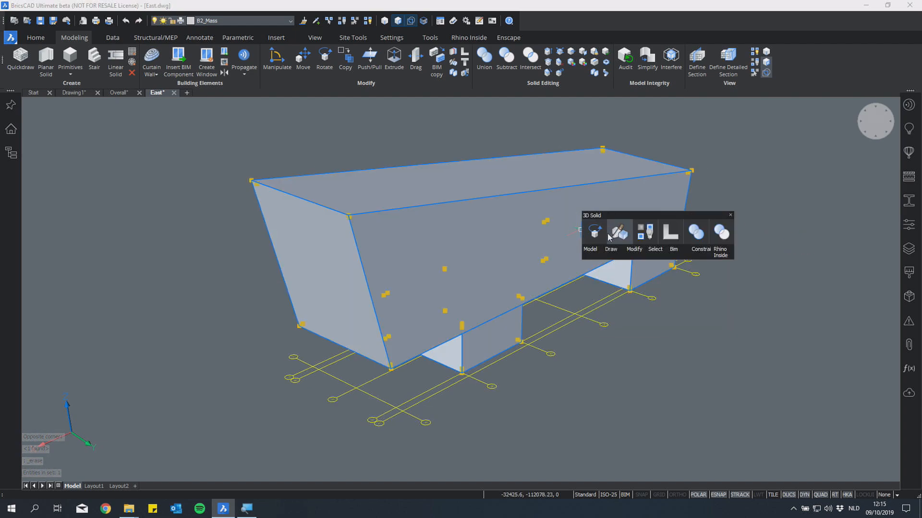
left_click(610, 234)
left_click(555, 231)
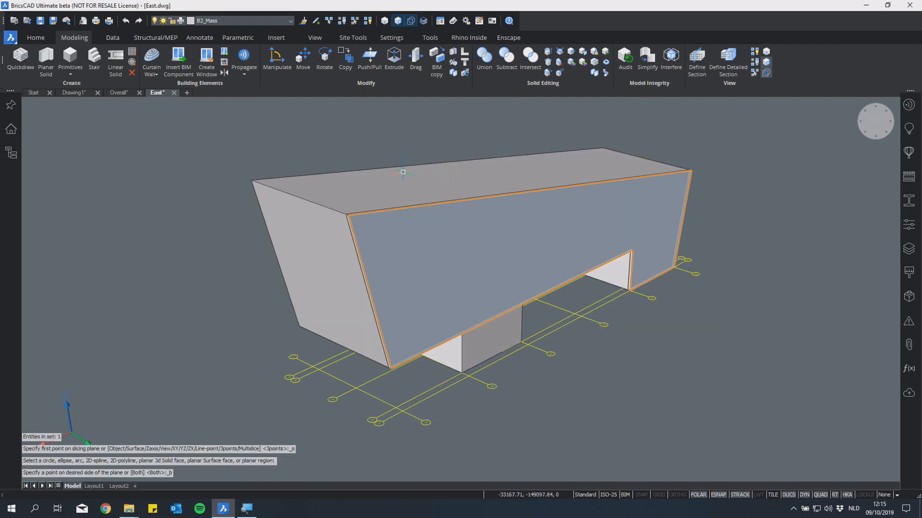
left_click(409, 189)
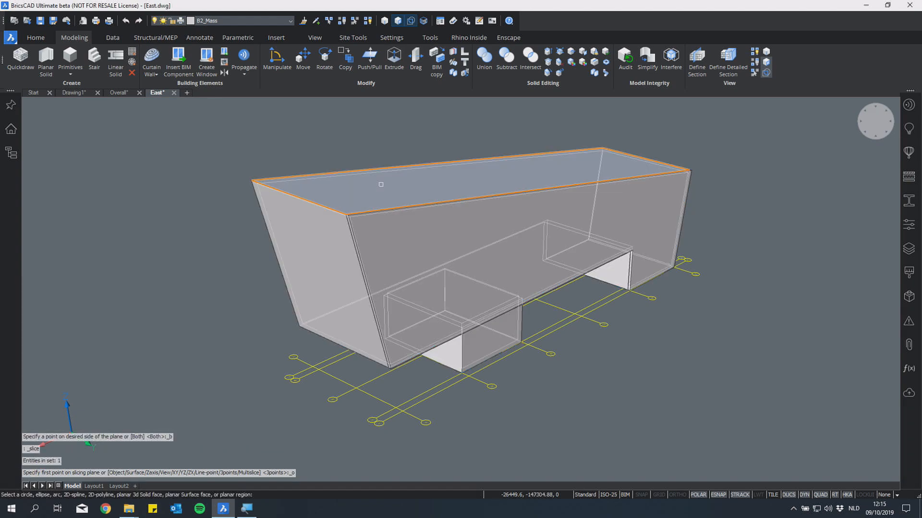
left_click(381, 184)
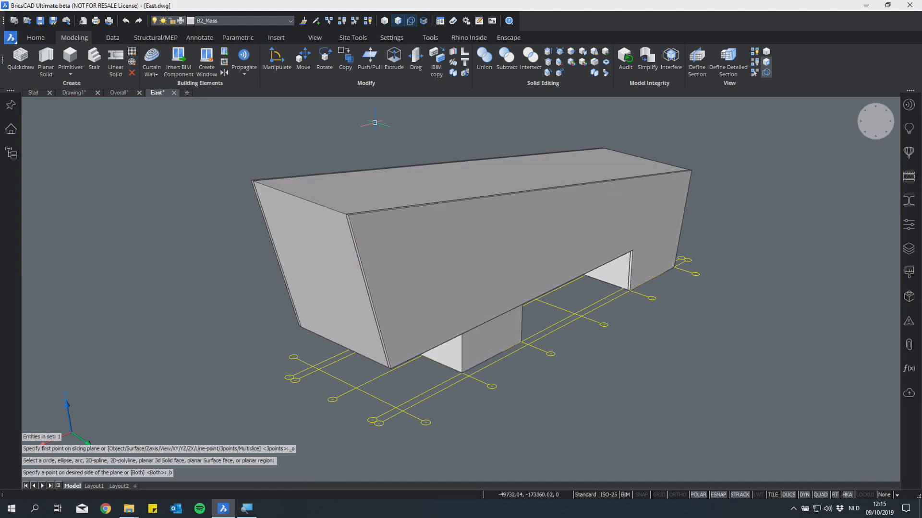
Select the two long facade solids and hide them
middle_click_drag(382, 135, 507, 303, "shift")
left_click_drag(507, 302, 479, 278)
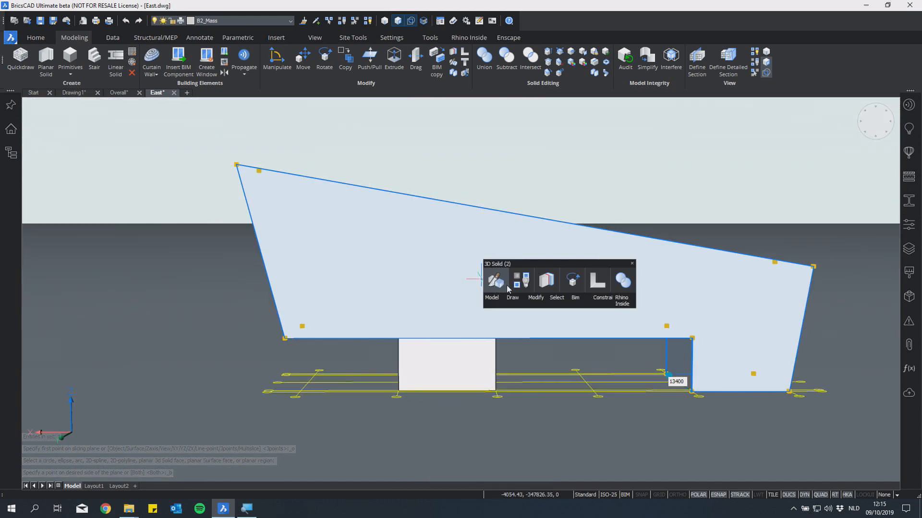
left_click(517, 287)
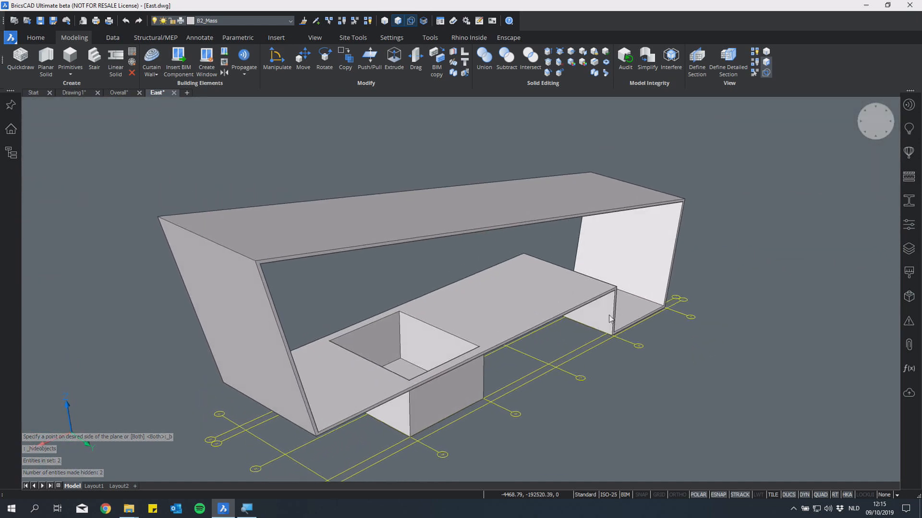
Slice the roof off the remaining shell along the roof's inner face, keeping both parts
left_click(580, 180)
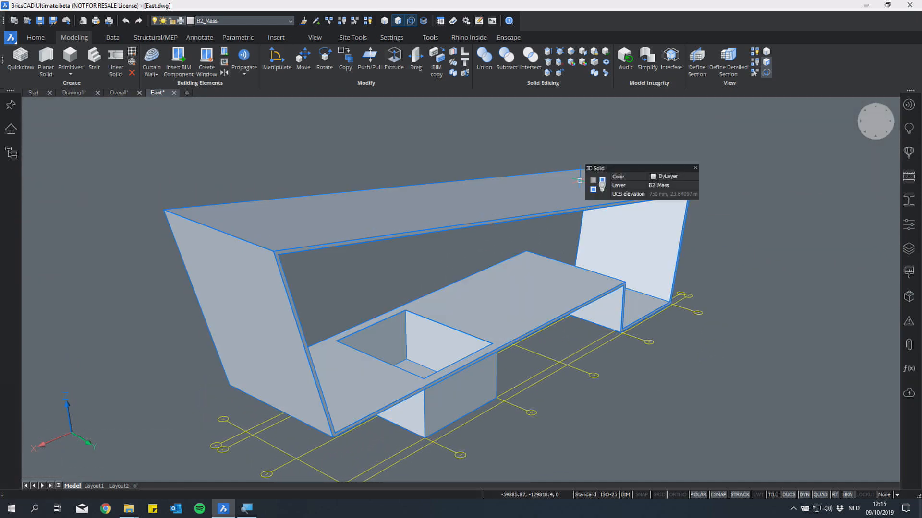
left_click(593, 190)
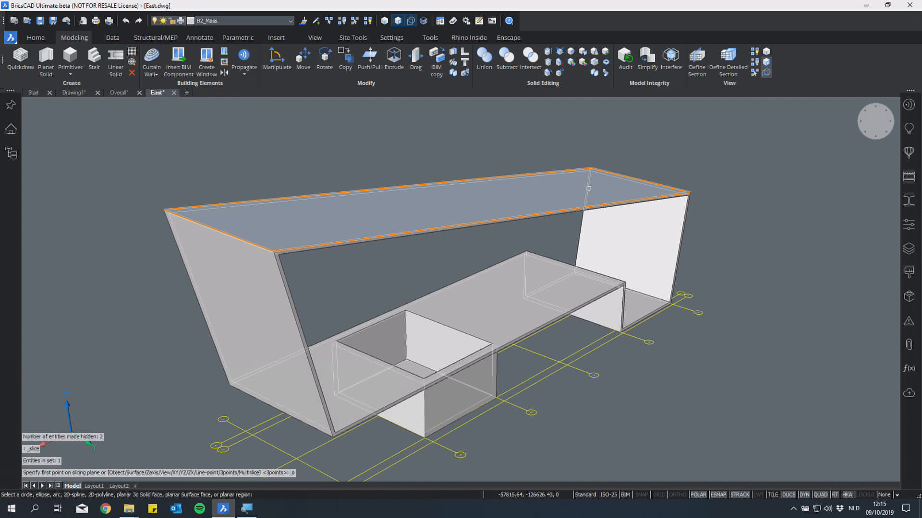
left_click(590, 192)
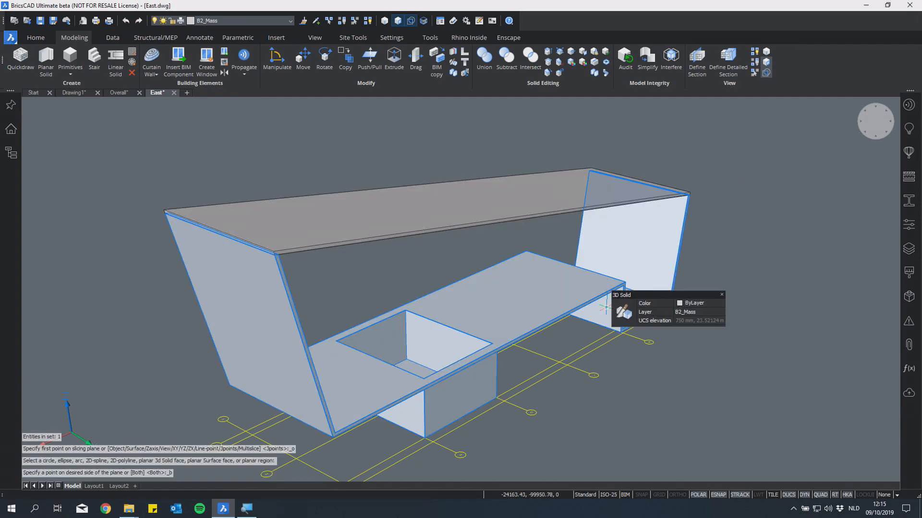
Slice the remaining solid along the low-end leg's vertical wall face and along the raised floor slab's underside, keeping all parts
left_click(621, 315)
left_click(615, 313)
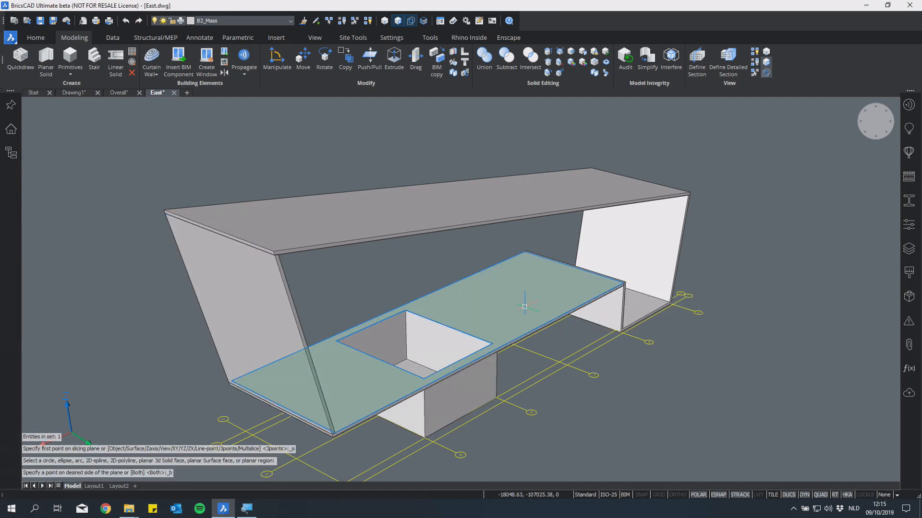
left_click(538, 313)
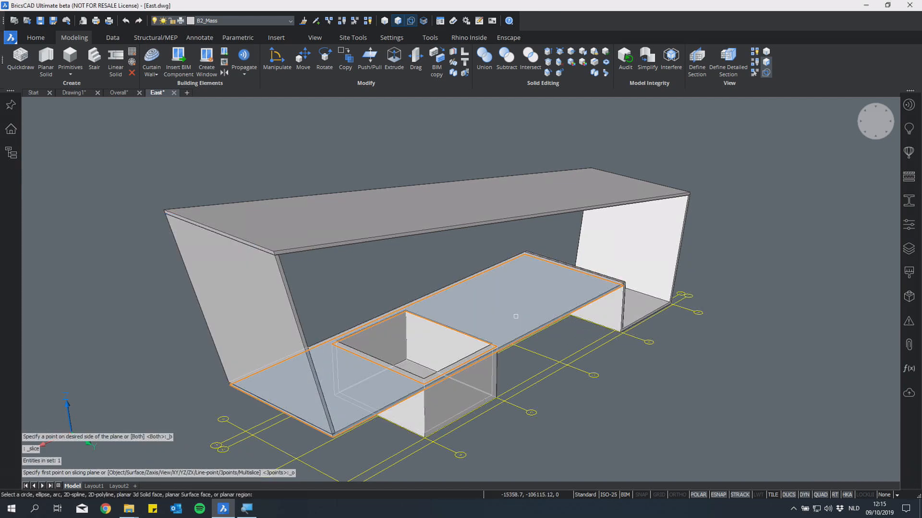
left_click(549, 430)
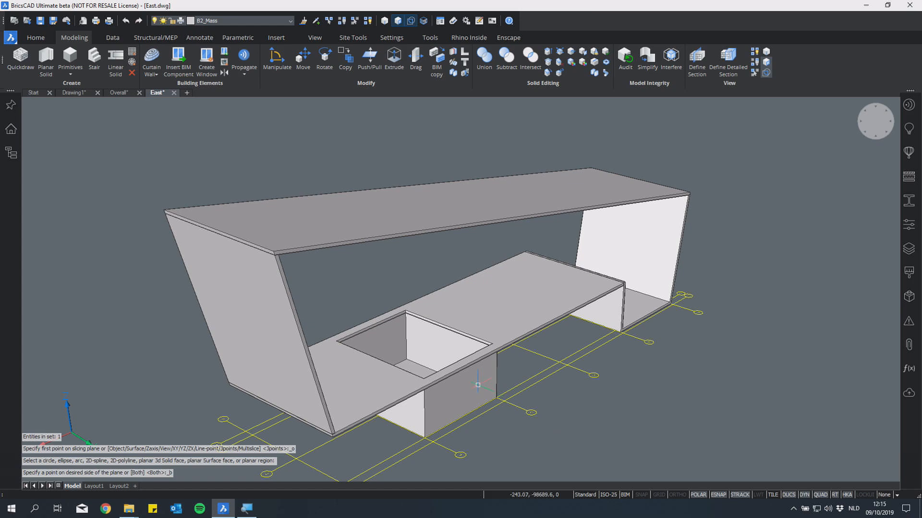
Separate the sliced solids into independent bodies for the individual walls and floors
mouse_move(495, 389)
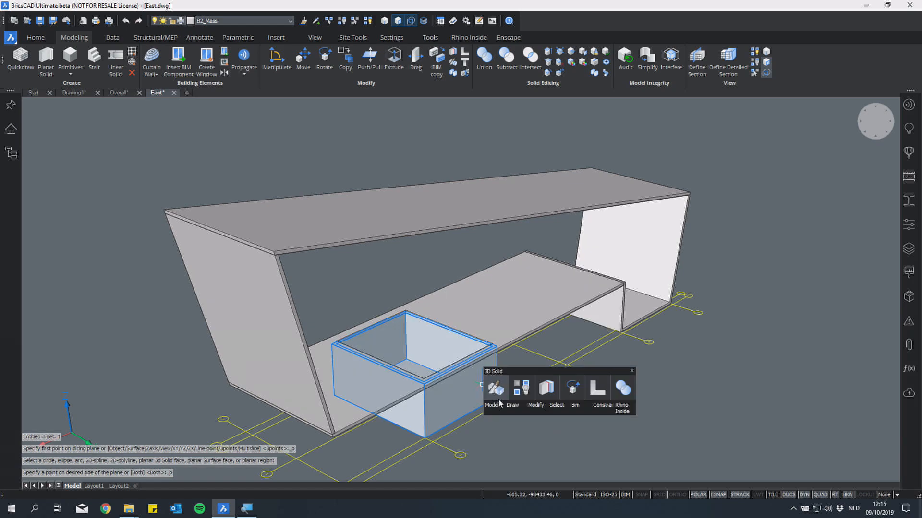
left_click(495, 452)
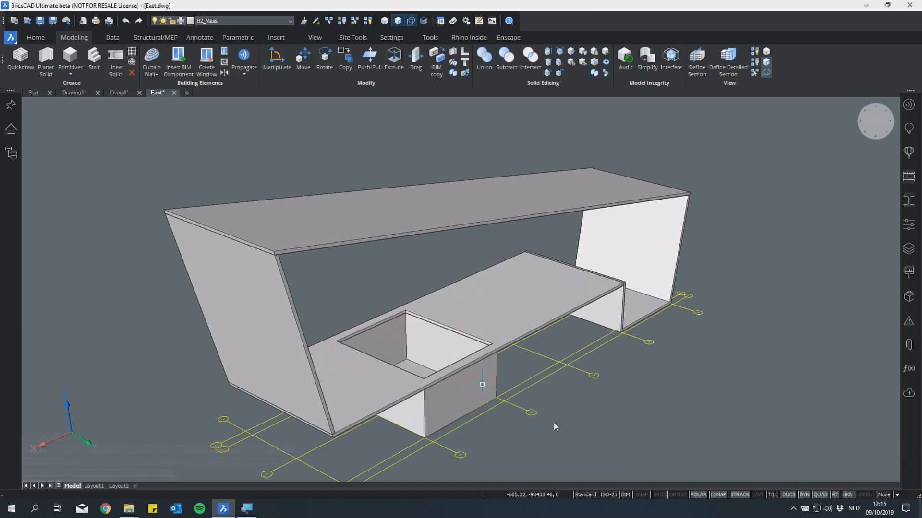
left_click(642, 248)
middle_click_drag(646, 383, 642, 390, "shift")
Close the floor slab's opening by connecting its side face to the nearest one, and extend the low-end leg's inner wall up to the roof
scroll(652, 388, "up", 10)
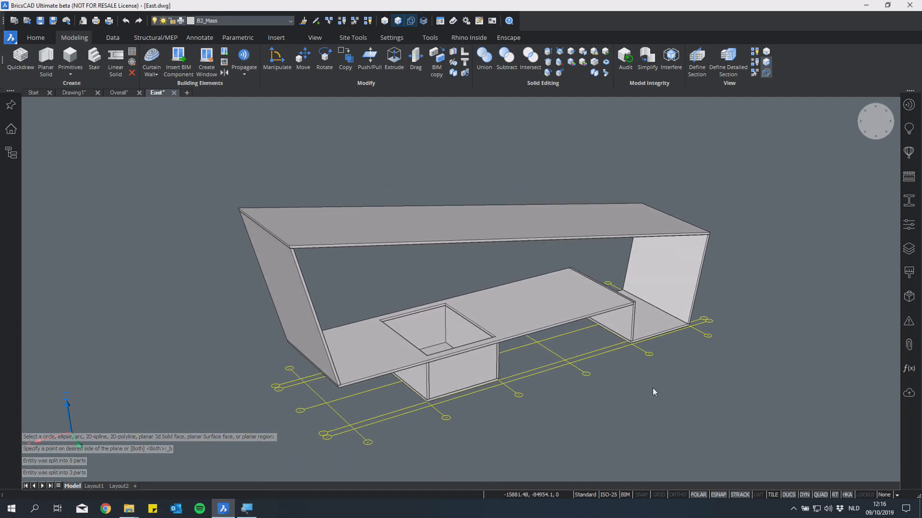
scroll(543, 290, "up", 2)
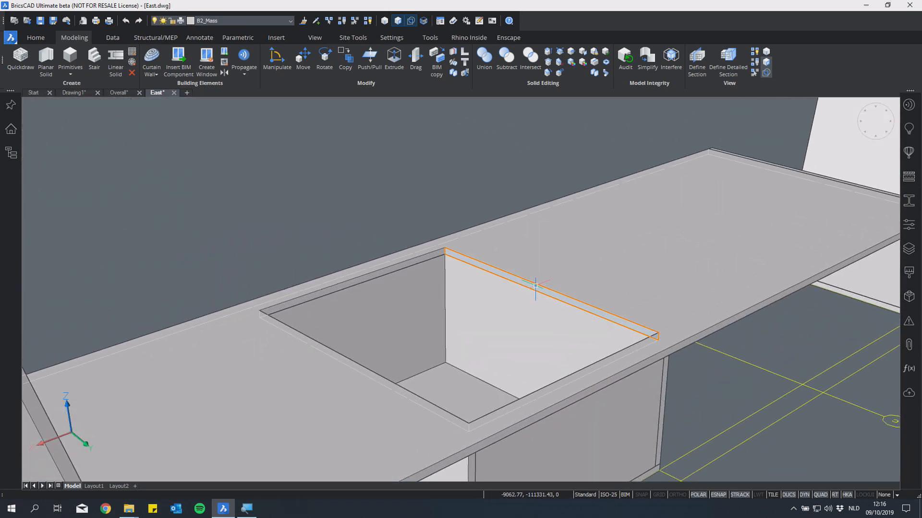
left_click(550, 298)
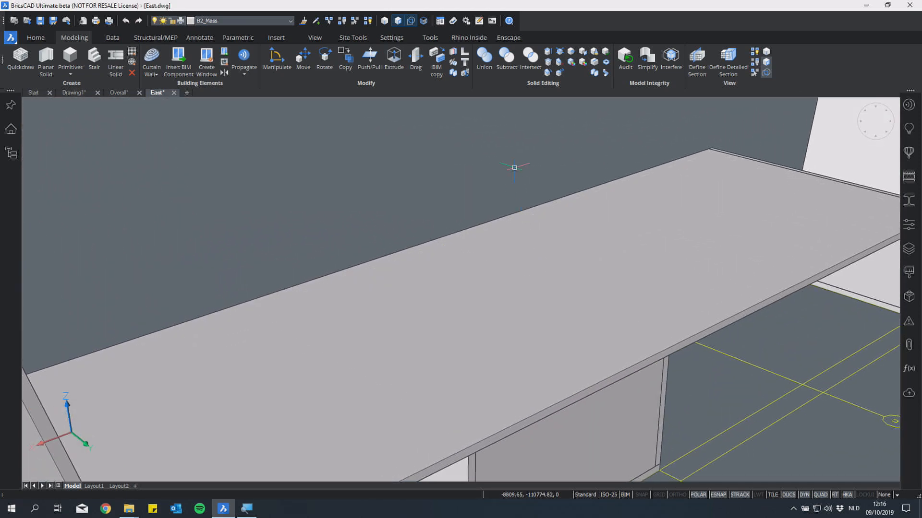
scroll(508, 154, "down", 1)
middle_click_drag(491, 191, 529, 266, "shift")
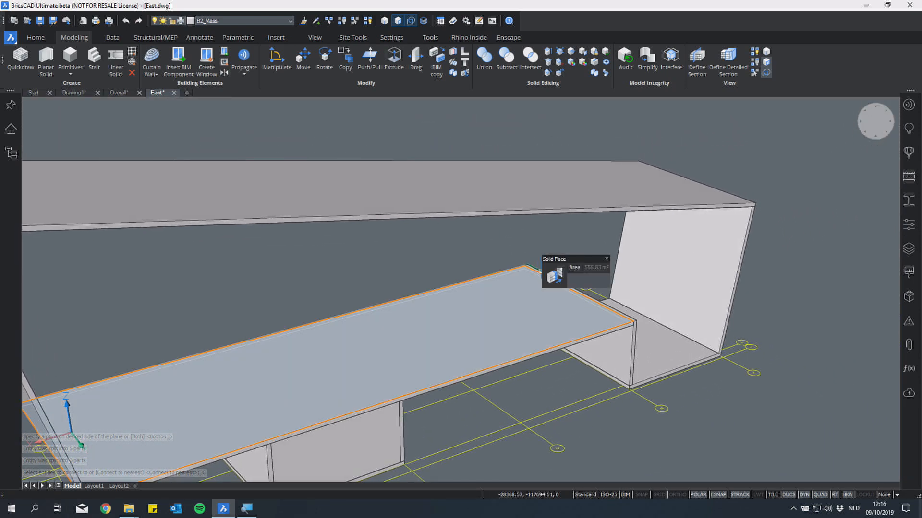
left_click(554, 275)
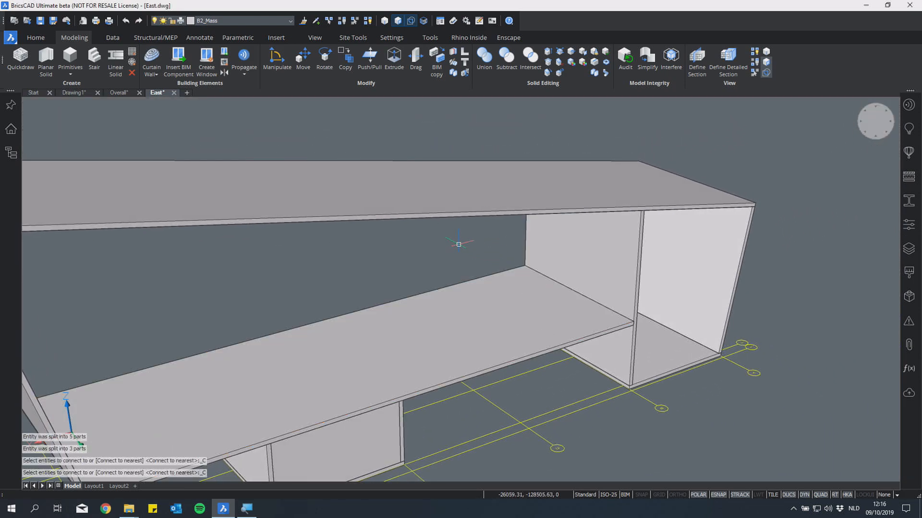
Copy the raised floor slab upward twice at equal spacing using the repeat copy option
scroll(458, 244, "down", 10)
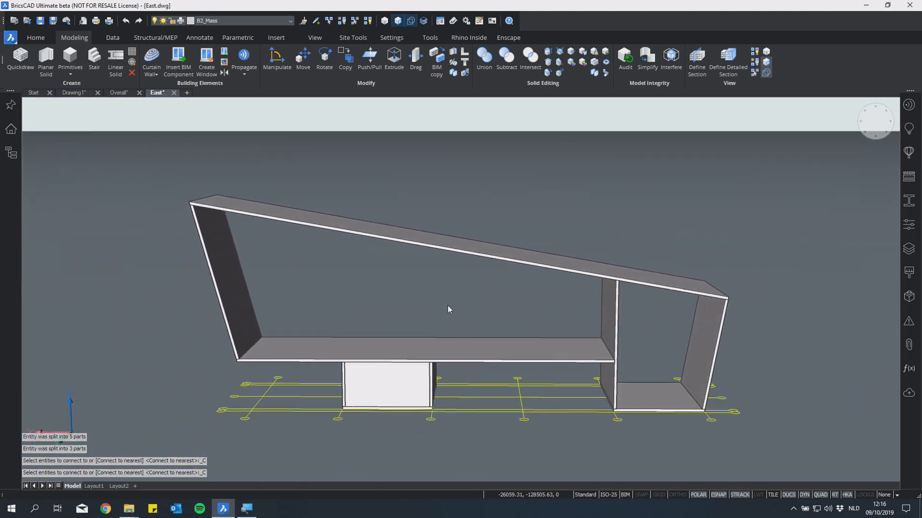
scroll(448, 310, "down", 4)
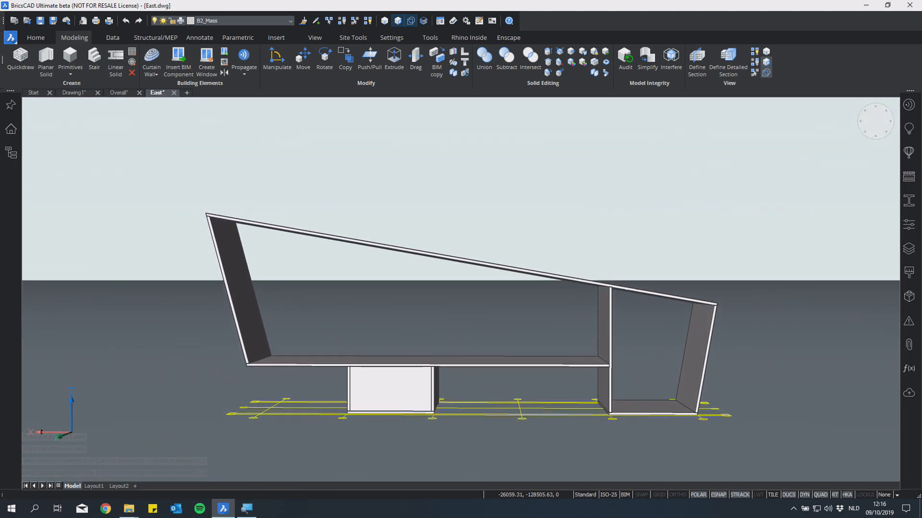
middle_click_drag(448, 307, 456, 313, "shift")
scroll(470, 322, "up", 5)
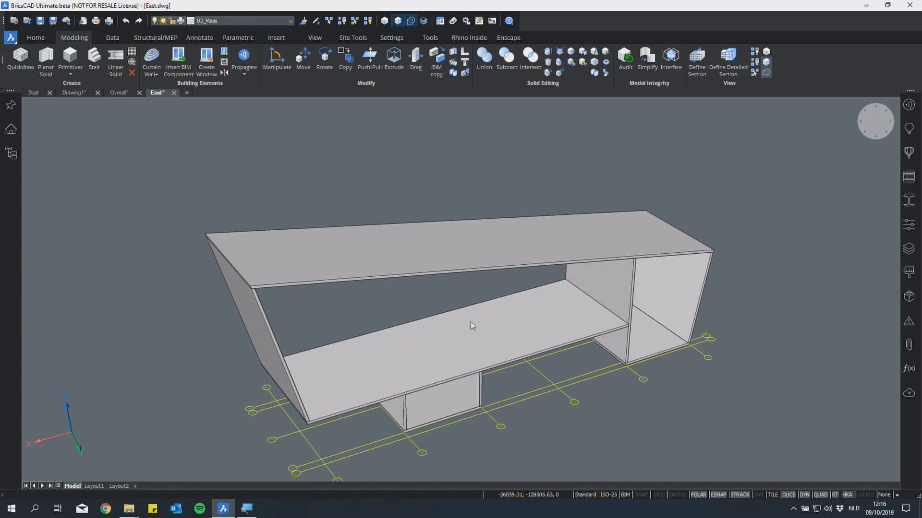
left_click(409, 336)
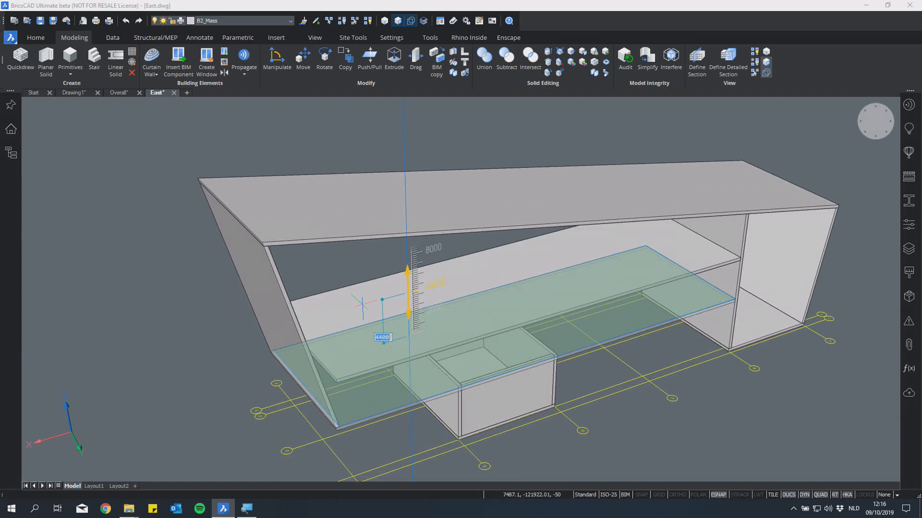
key("ctrl")
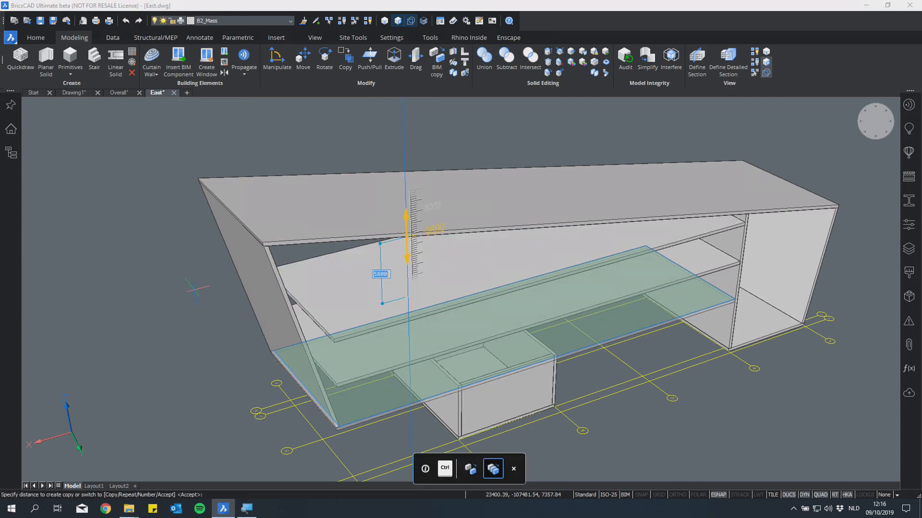
left_click(410, 217)
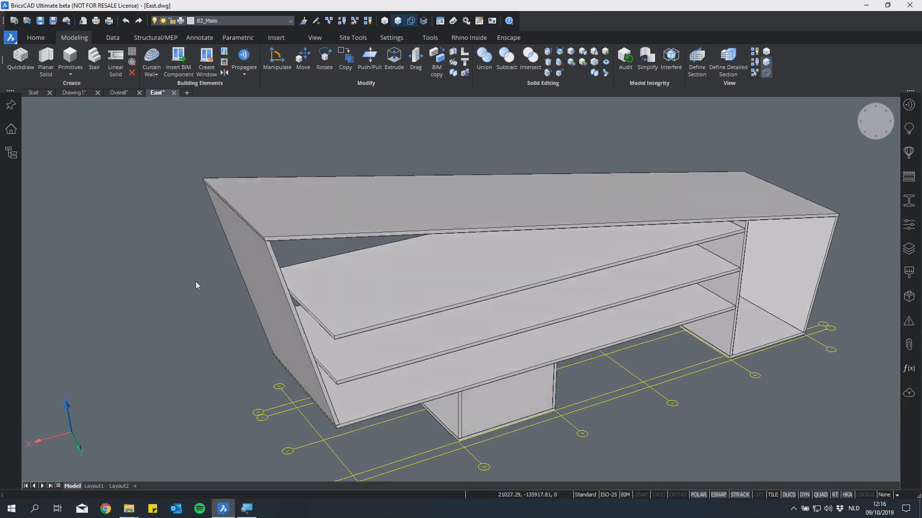
Extend the two upper floor slabs to the slanted end wall by connecting their end faces to the nearest solid
mouse_move(196, 282)
middle_mouse_down("shift")
mouse_move(206, 289)
mouse_move(212, 278)
middle_mouse_up("shift")
left_click(233, 277)
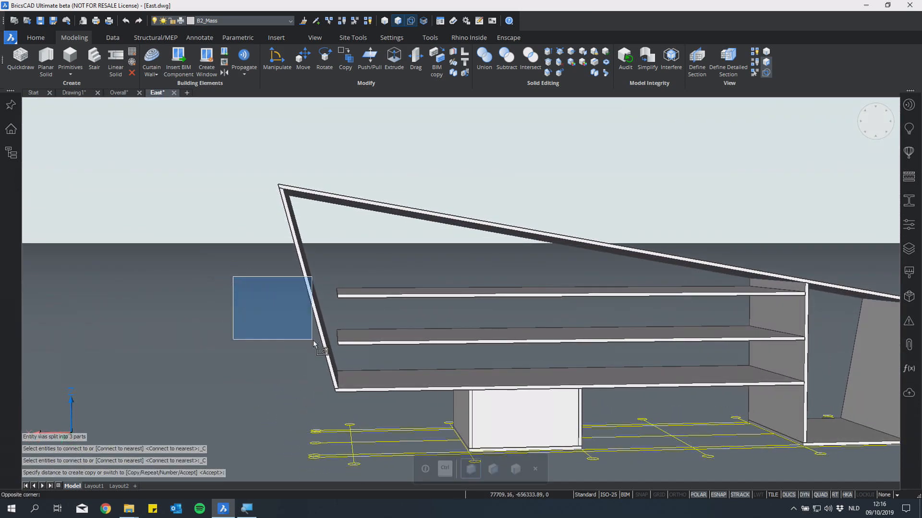
left_click(355, 361)
mouse_move(353, 267)
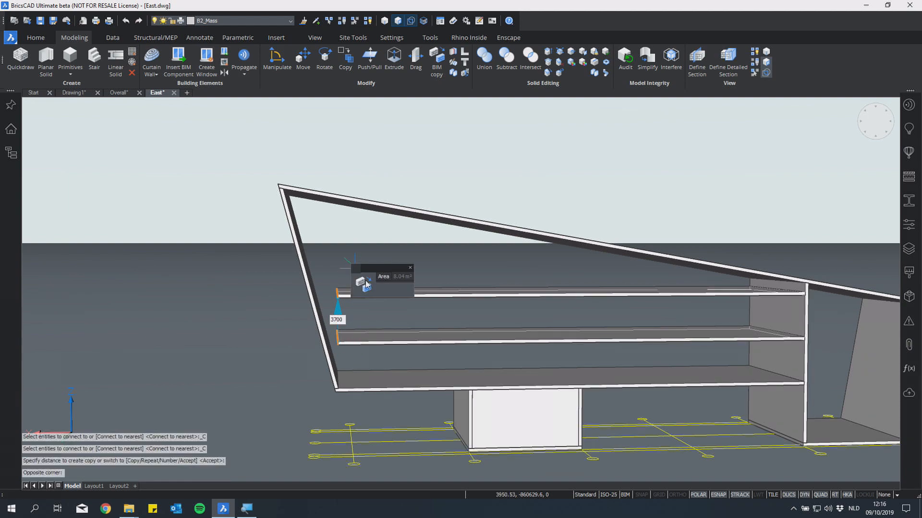
key("Escape")
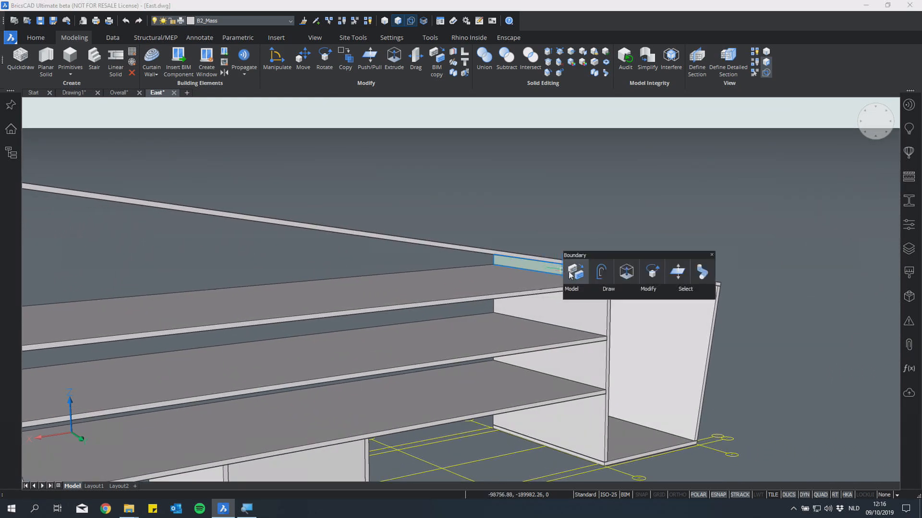
Copy the inner wall's strip above the top floor slab toward the high end and extend the copy's top up to the roof
left_click(571, 274)
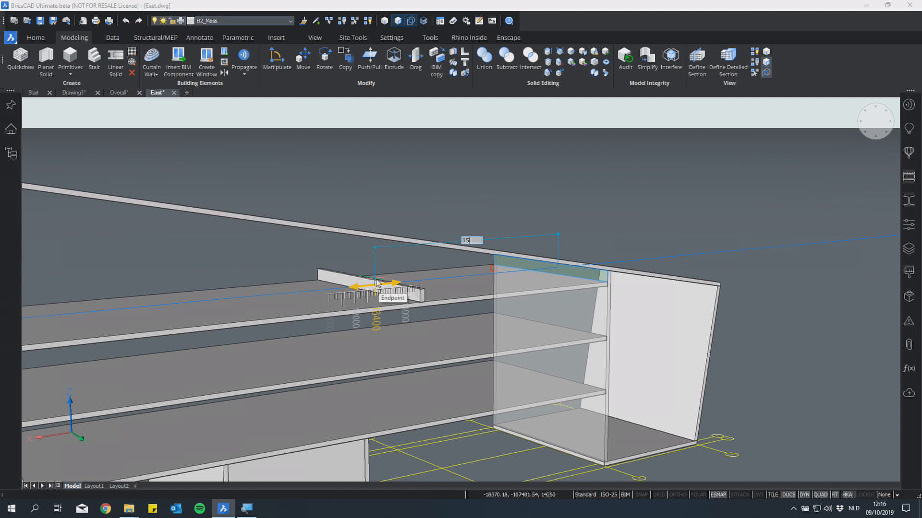
key("Return")
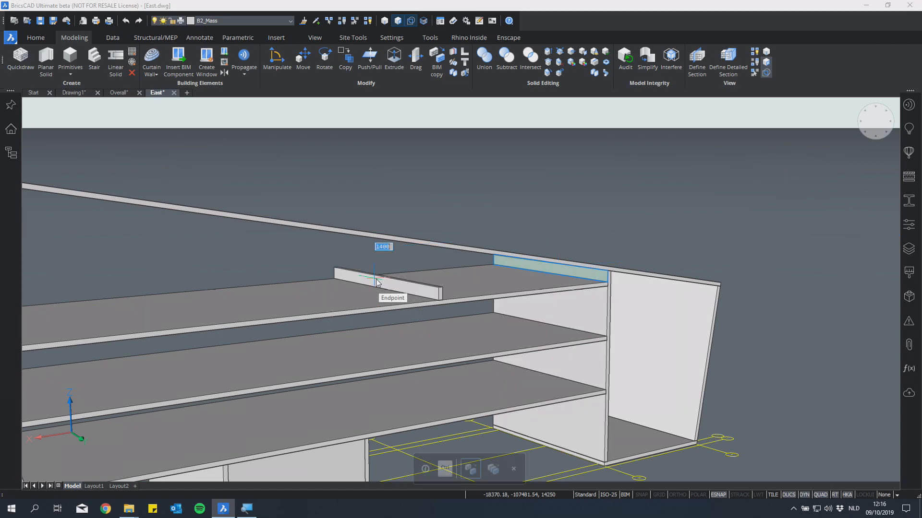
key("Escape")
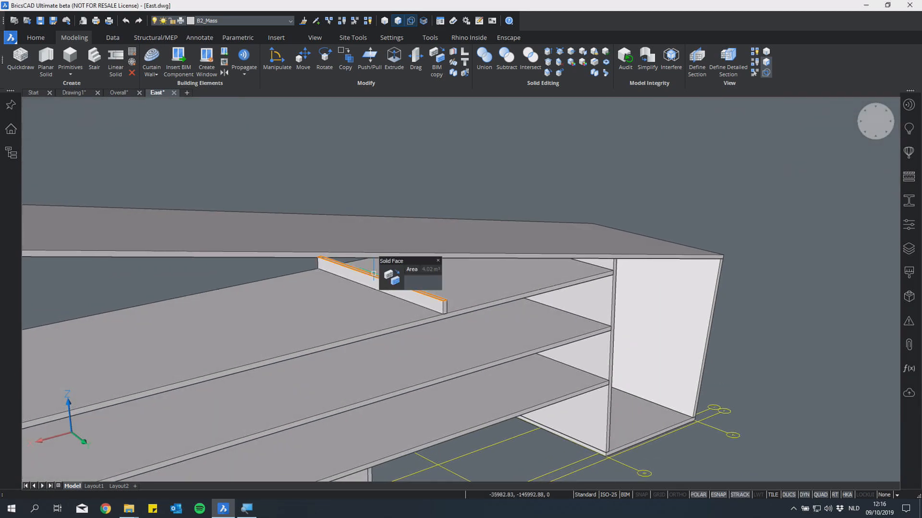
mouse_move(399, 286)
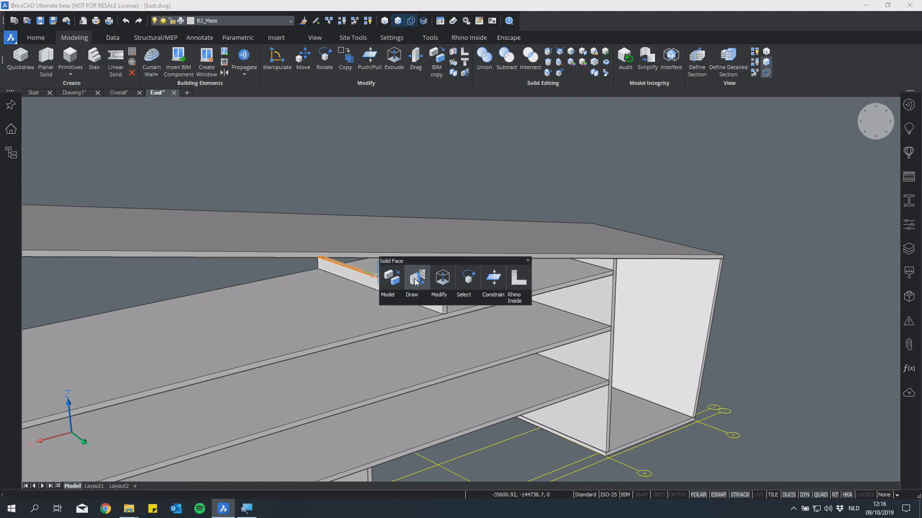
Make the building's hidden long side walls visible again
scroll(456, 177, "down", 5)
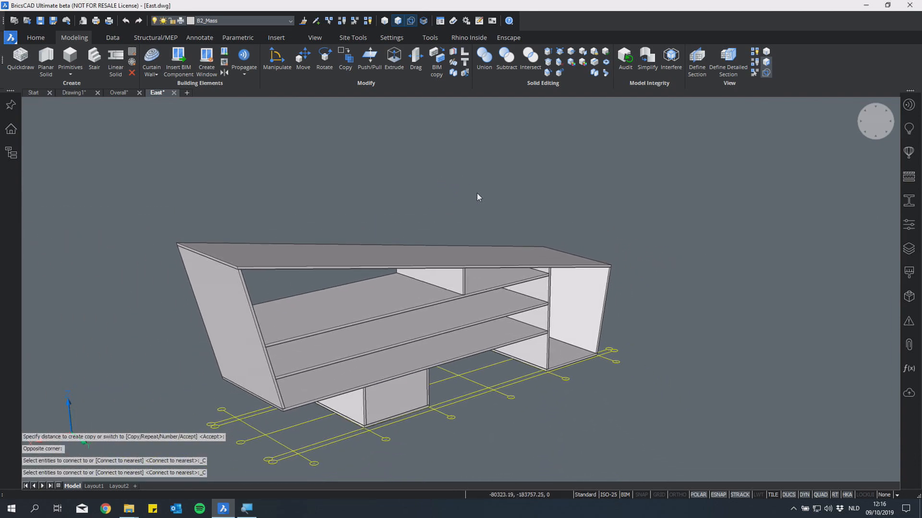
mouse_move(476, 193)
middle_mouse_down("shift")
mouse_move(446, 159)
mouse_move(407, 152)
mouse_move(411, 169)
mouse_move(658, 429)
mouse_move(574, 416)
middle_mouse_up("shift")
left_click(369, 21)
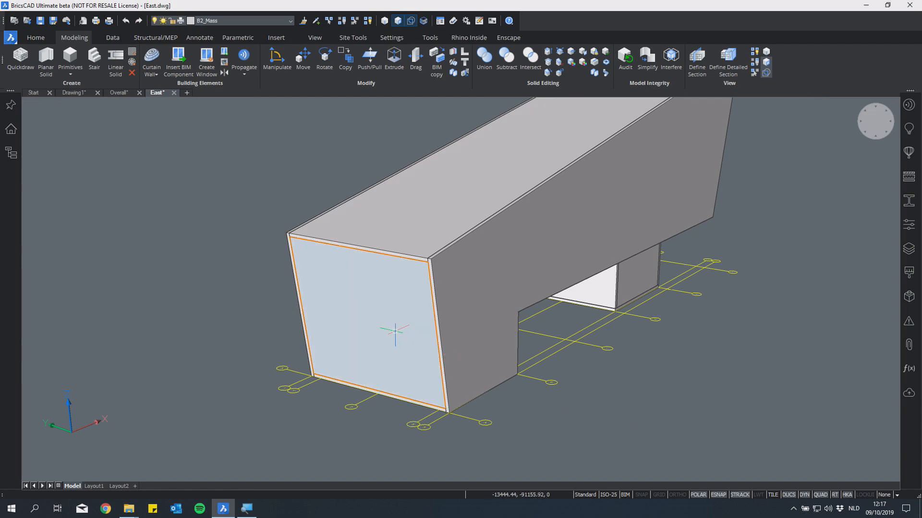
Create a single-pane window in the low-end wall from its outline offset inward by 1200
mouse_move(394, 332)
mouse_move(429, 338)
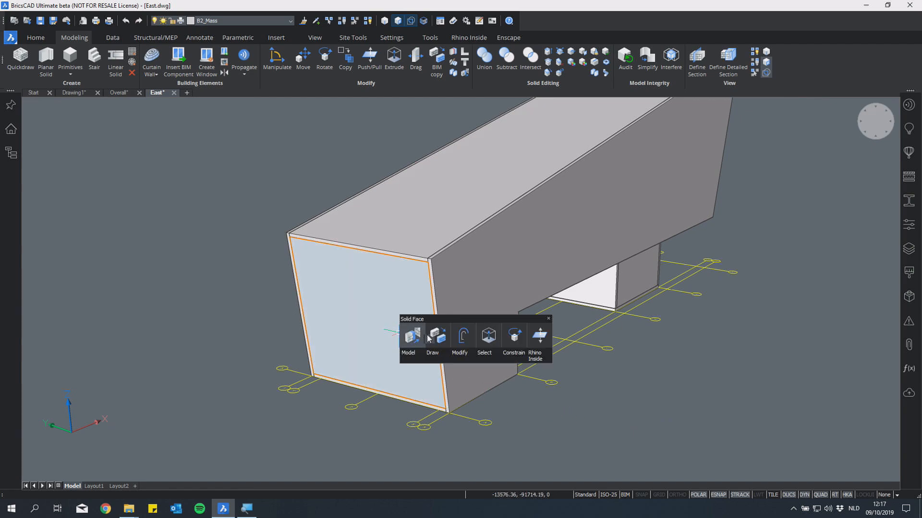
left_click(462, 338)
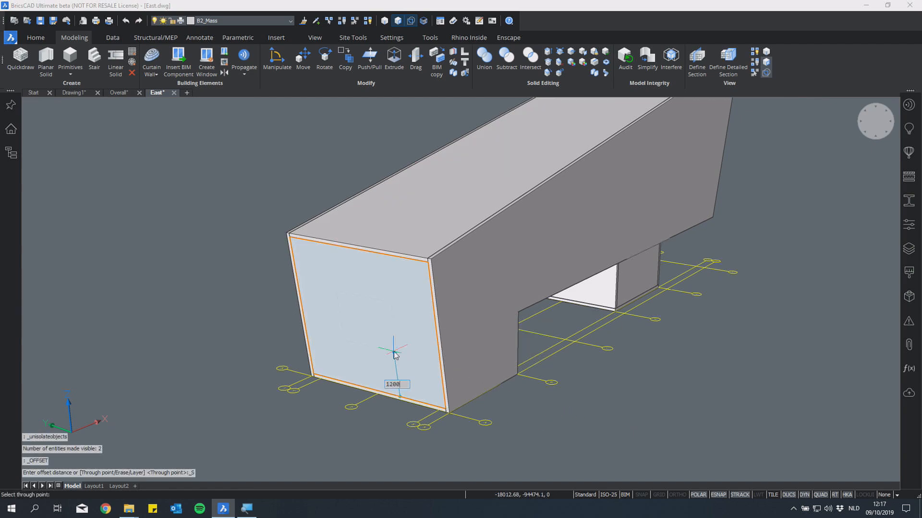
scroll(386, 338, "up", 2)
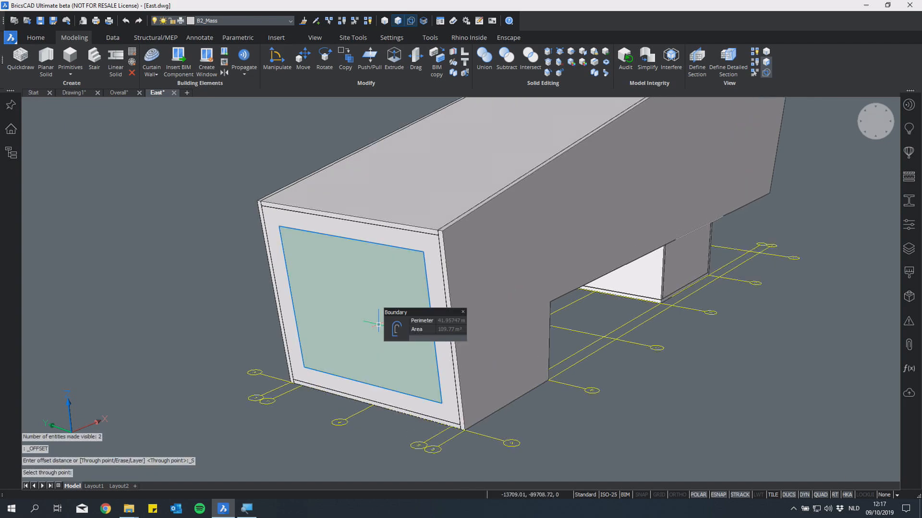
left_click(392, 333)
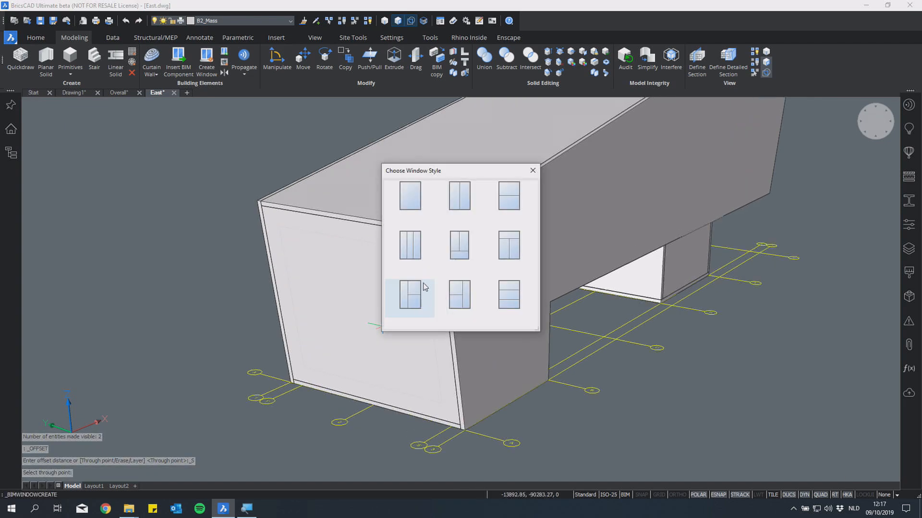
left_click(408, 198)
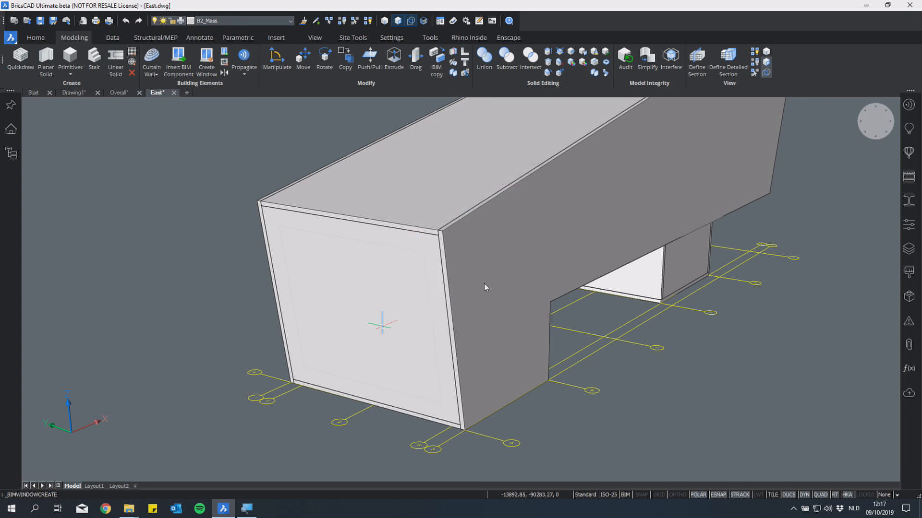
Draw a vertical line on the long side wall from the low-end leg's inner bottom corner up to the roof edge
mouse_move(603, 453)
middle_mouse_down("shift")
mouse_move(595, 436)
mouse_move(607, 448)
mouse_move(617, 442)
mouse_move(602, 459)
mouse_move(601, 450)
middle_mouse_up("shift")
type("l")
key("Return")
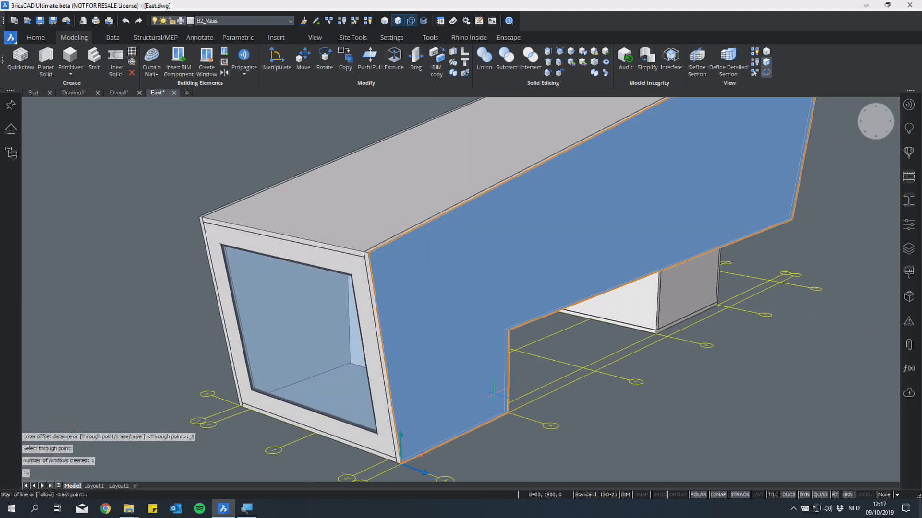
left_click(508, 412)
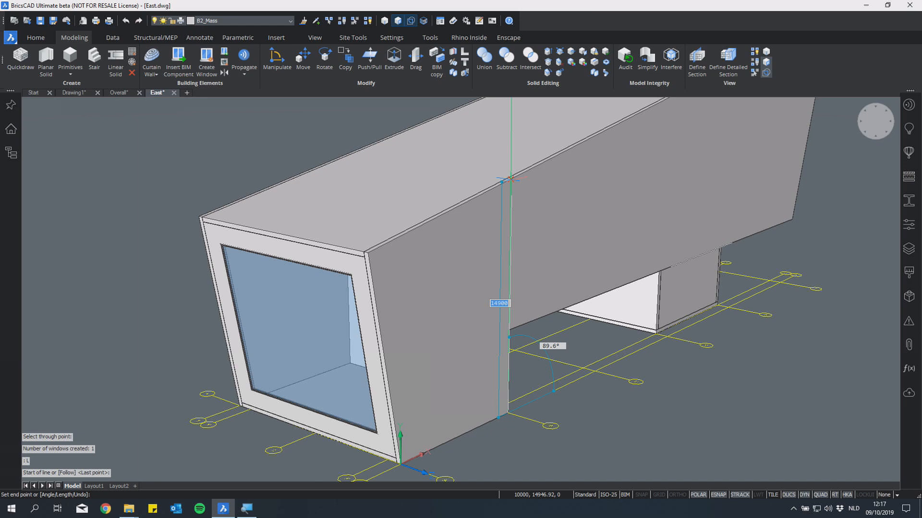
key("Return")
Offset the boundary between the vertical line and the wall's low end inward to outline the side window area
mouse_move(479, 295)
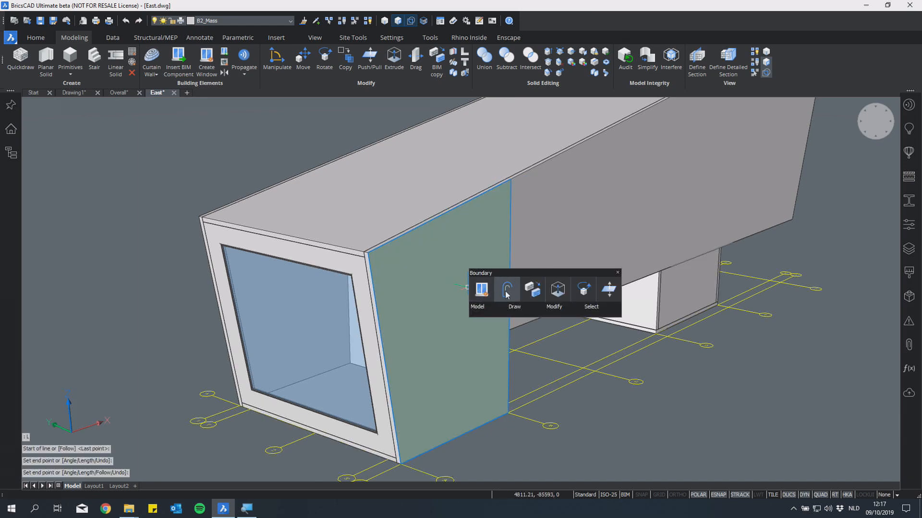
left_click(506, 293)
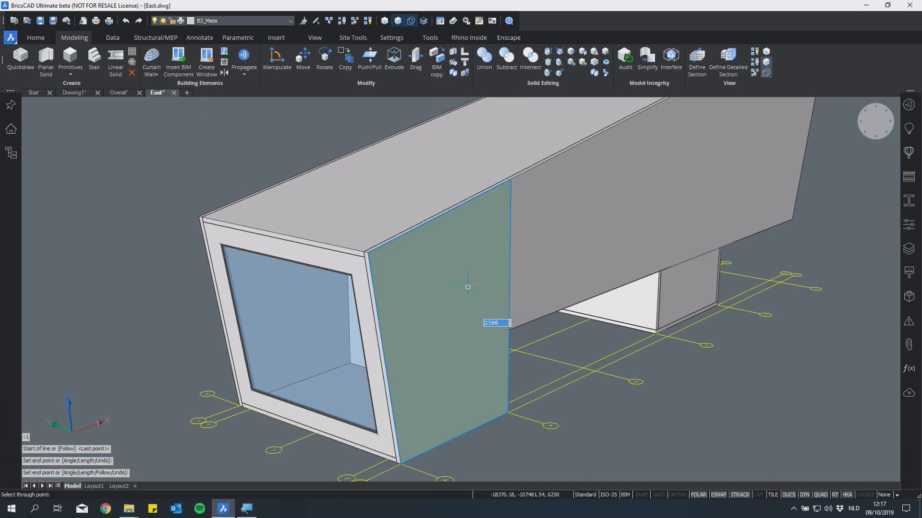
left_click(468, 406)
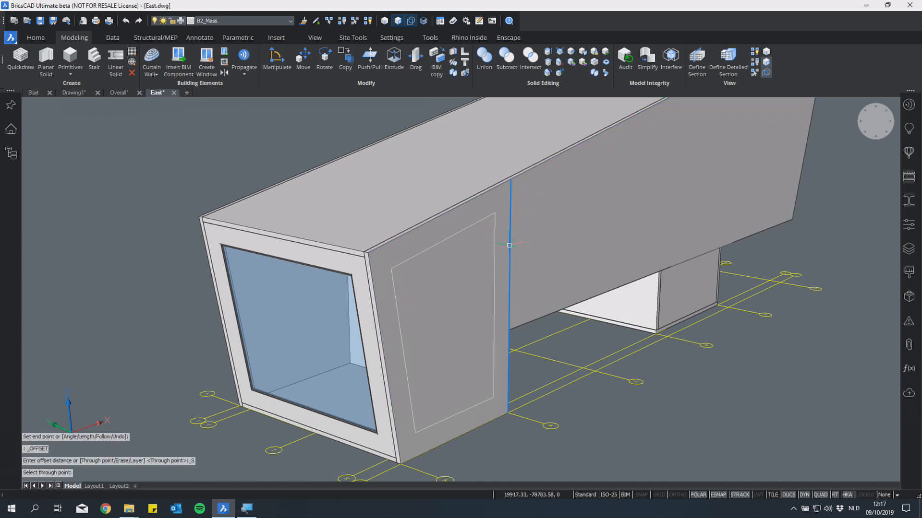
key("Escape")
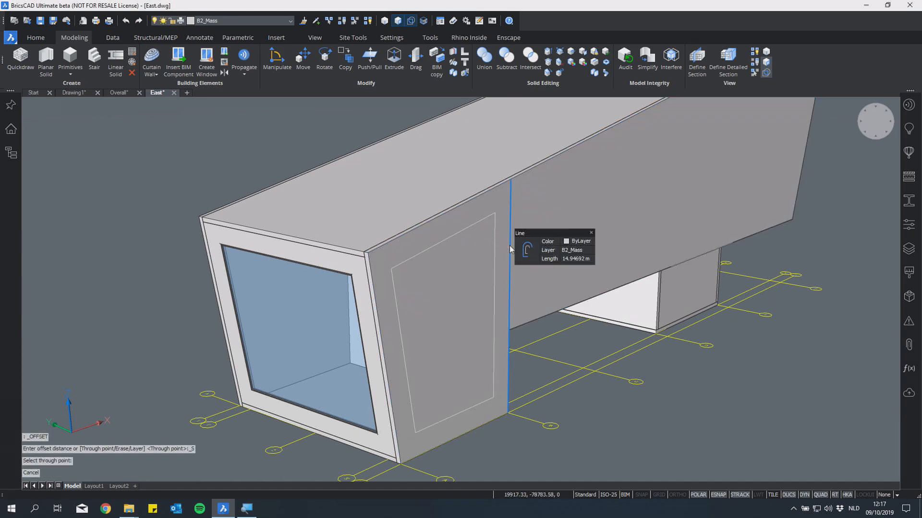
Copy the vertical line into the offset window outline, and copy that line another 1500 toward the low end
left_click(510, 248)
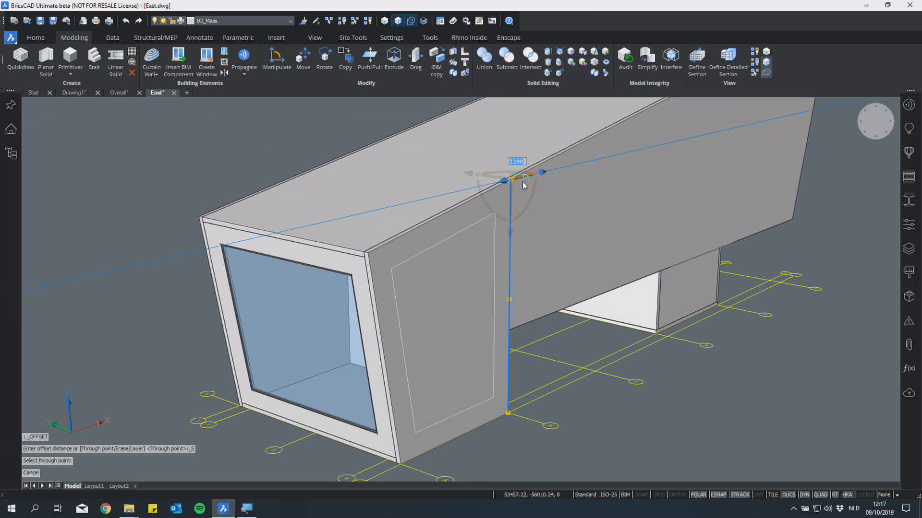
left_click(523, 185)
key("ctrl")
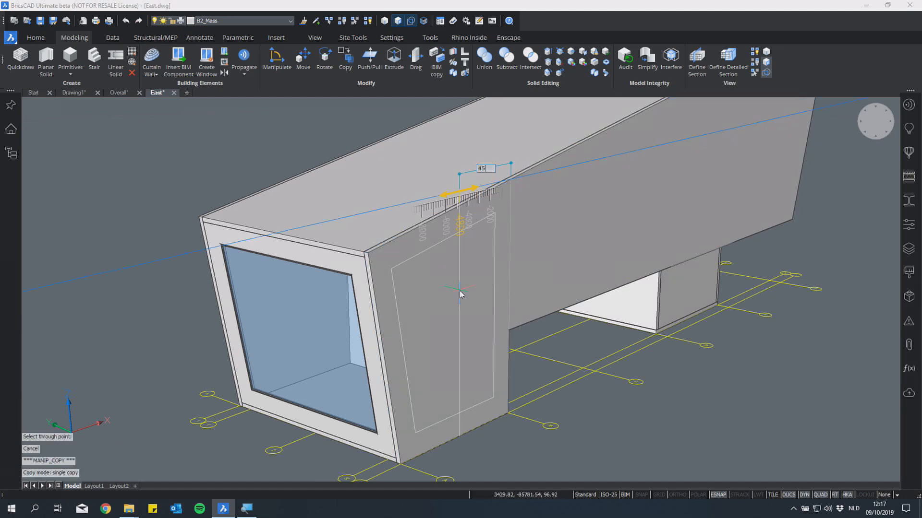
key("Return")
scroll(460, 294, "up", 1)
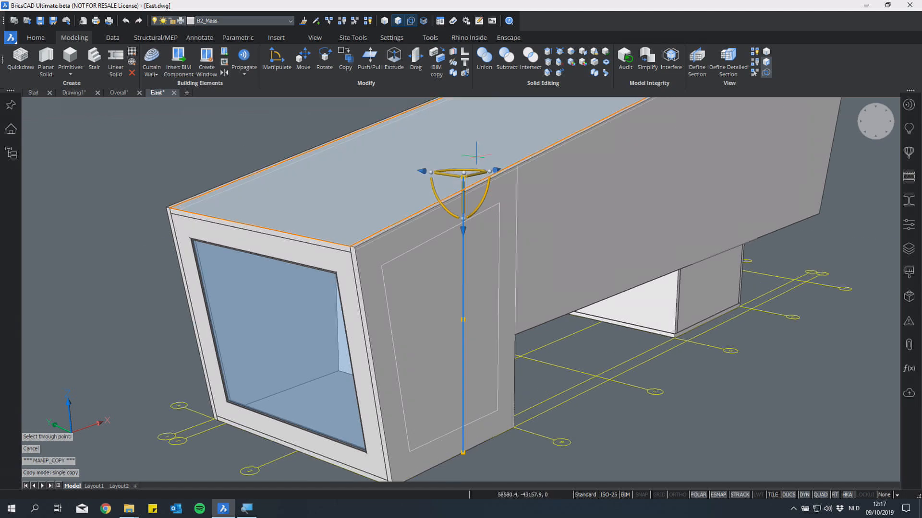
left_click(474, 176)
key("ctrl")
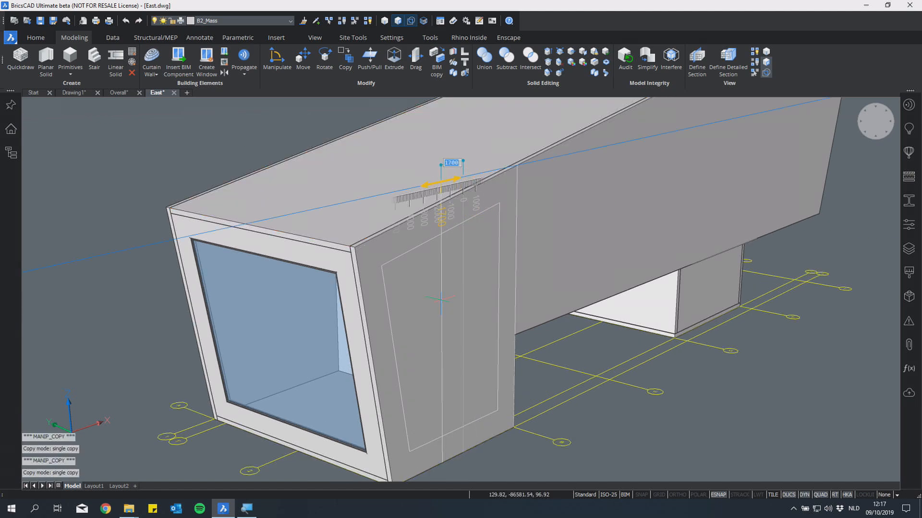
type("1500")
key("Return")
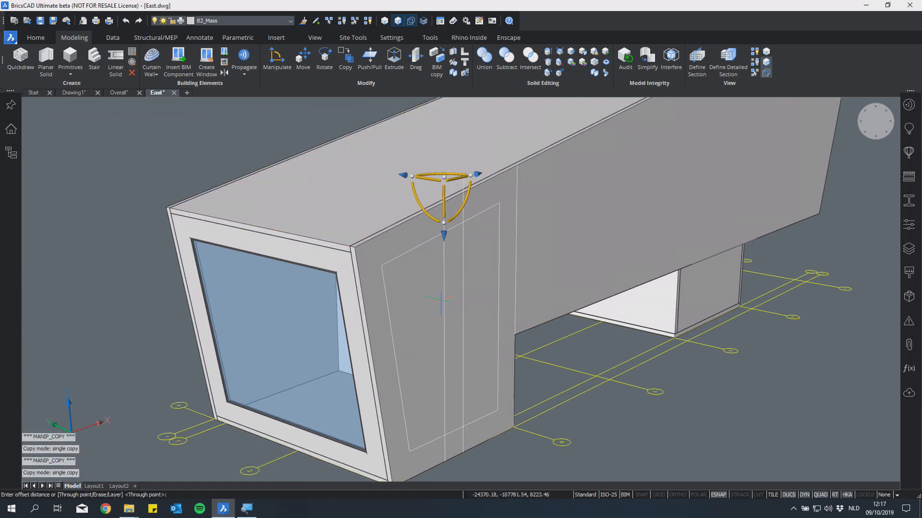
Create single-pane windows in the two outline areas on either side of the copied vertical lines
key("Escape")
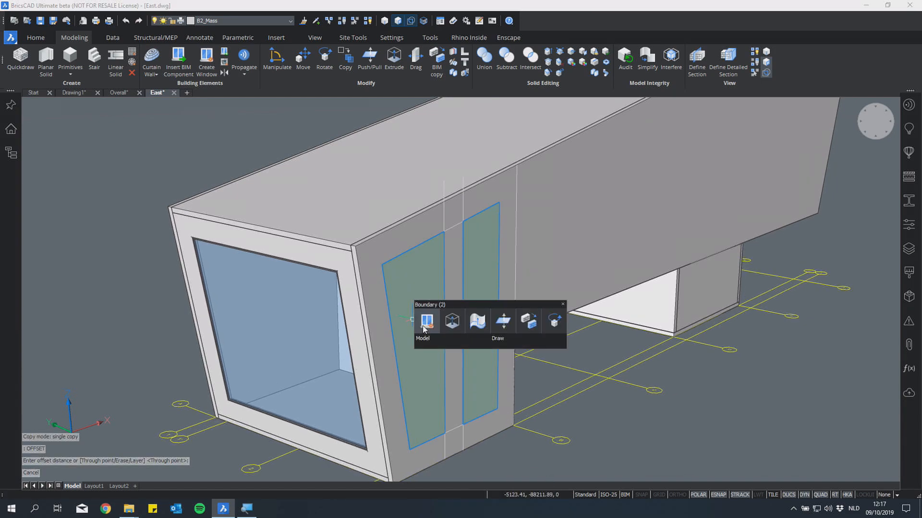
left_click(423, 326)
left_click(411, 194)
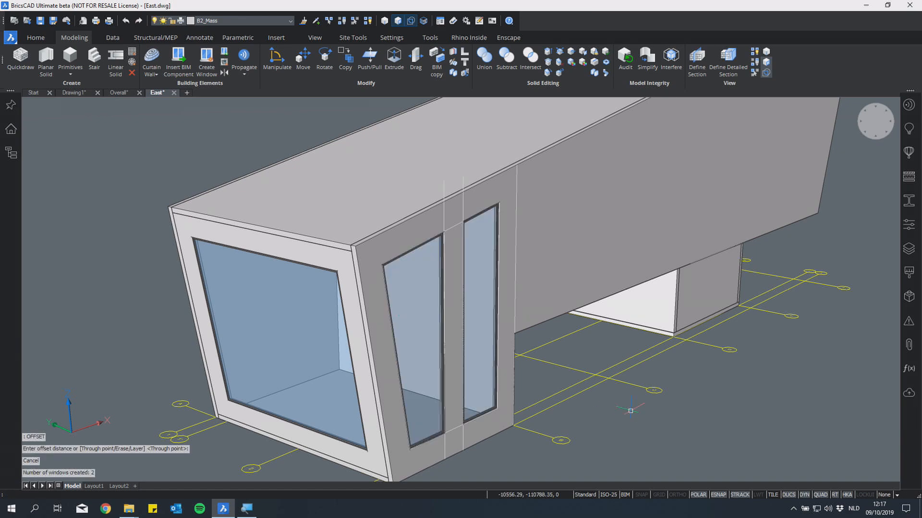
Delete the three vertical helper lines and the offset outline around the two side windows
middle_click_drag(630, 412, 462, 423, "shift")
left_click(459, 167)
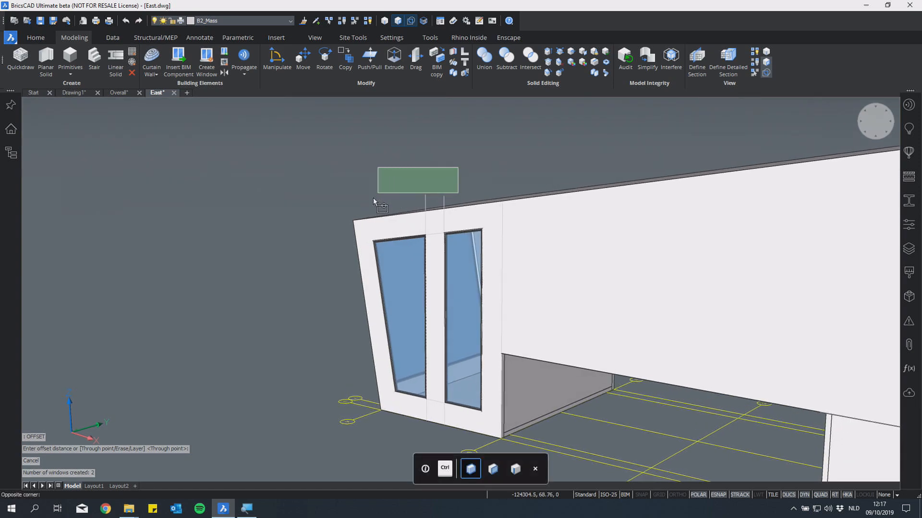
left_click(370, 200)
key("Delete")
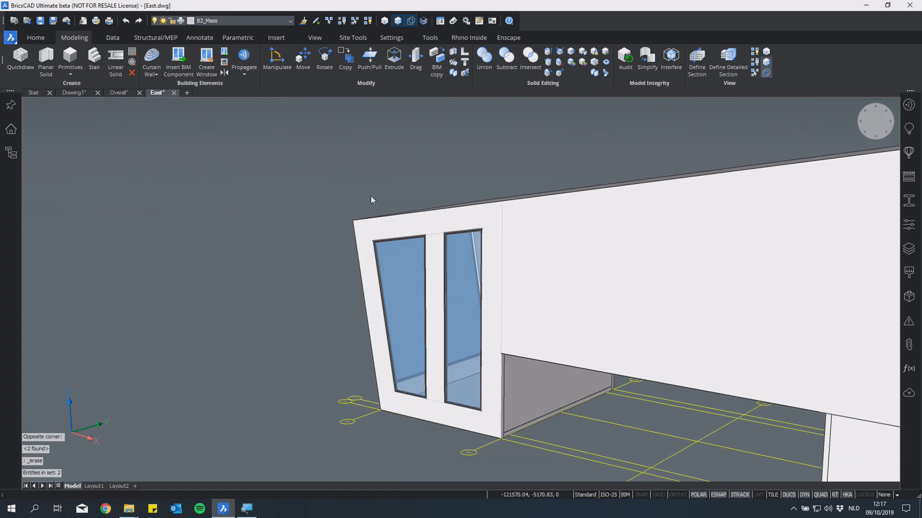
scroll(371, 195, "down", 5)
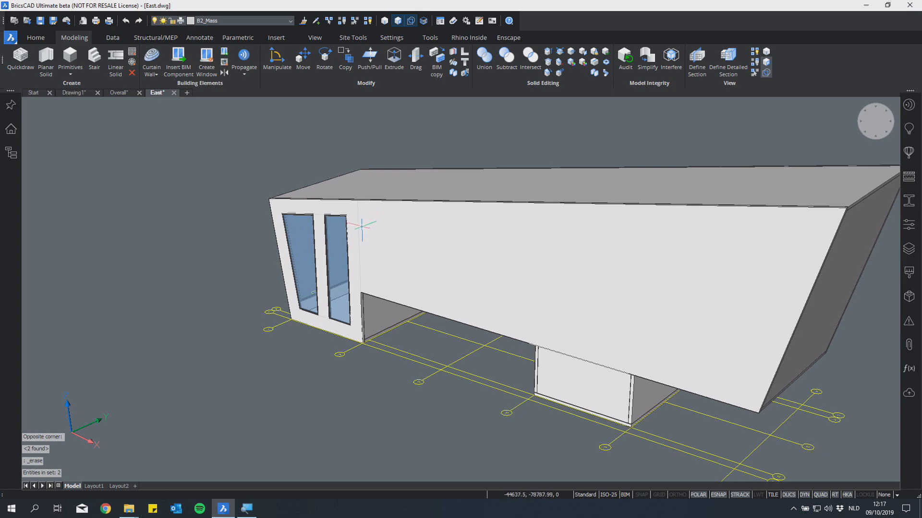
left_click(319, 212)
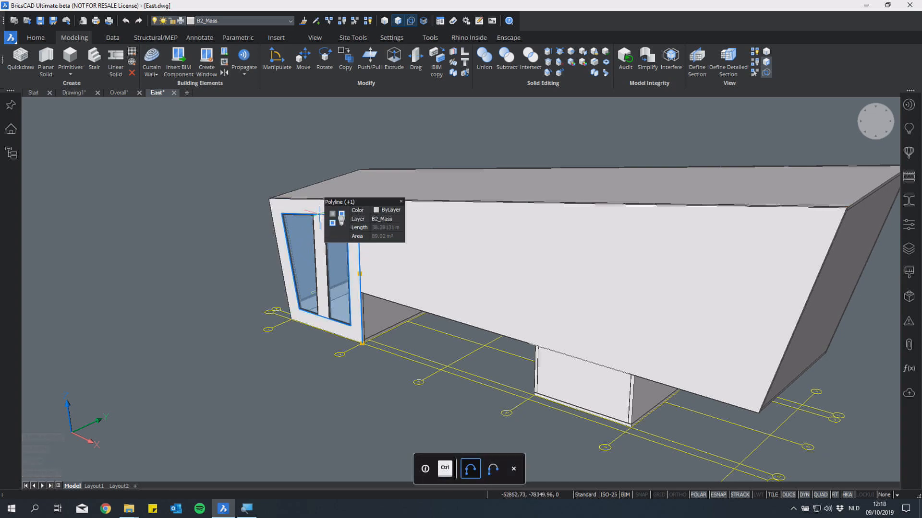
key("Delete")
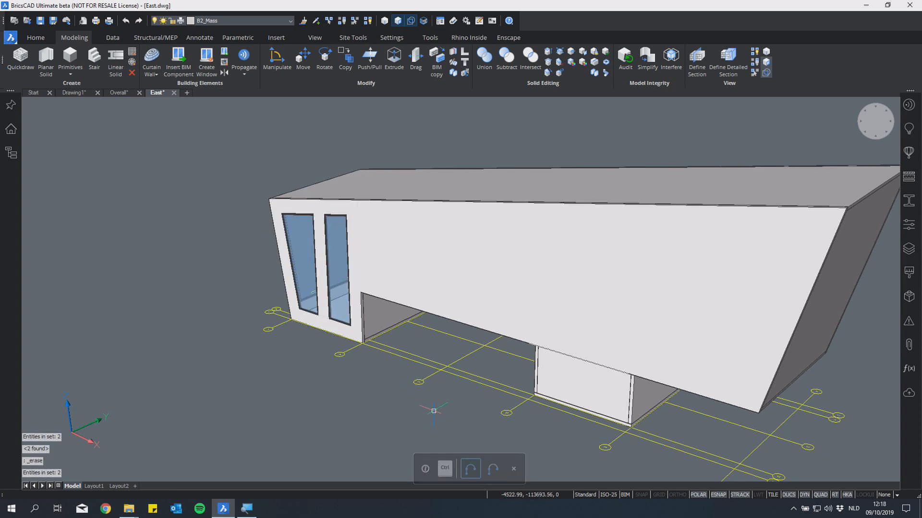
Slice the lower box's two selected parallel walls at both ends, in line with the inner faces of the adjoining walls
scroll(411, 390, "up", 6)
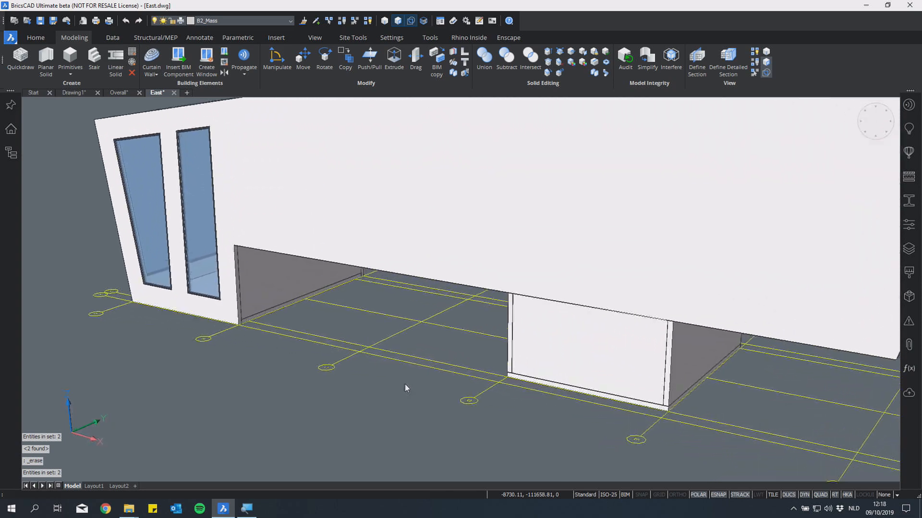
scroll(404, 387, "up", 5)
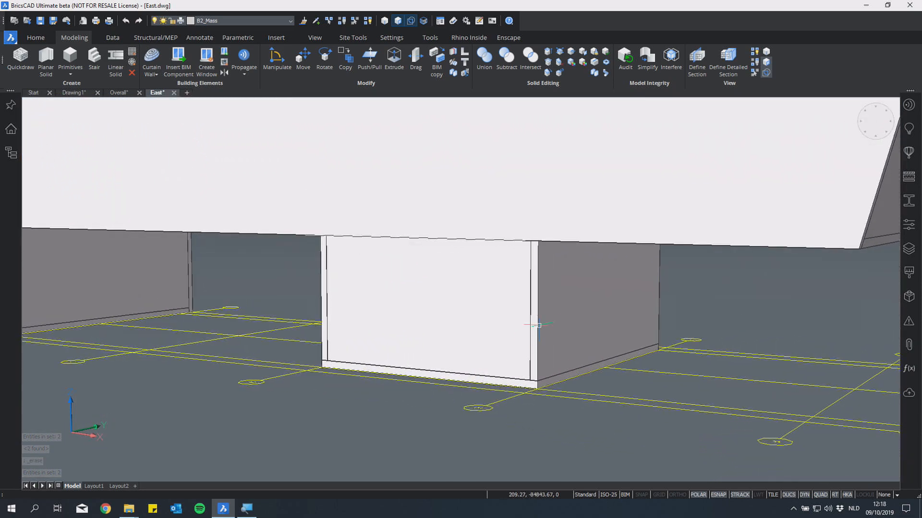
left_click(548, 313)
mouse_move(518, 419)
middle_mouse_down("shift")
mouse_move(510, 427)
mouse_move(508, 419)
middle_mouse_up("shift")
mouse_move(374, 340)
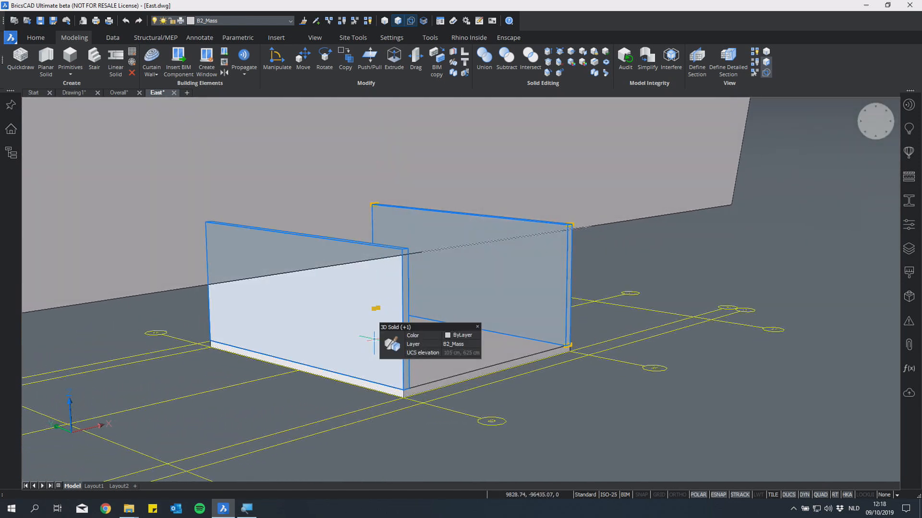
left_click(429, 342)
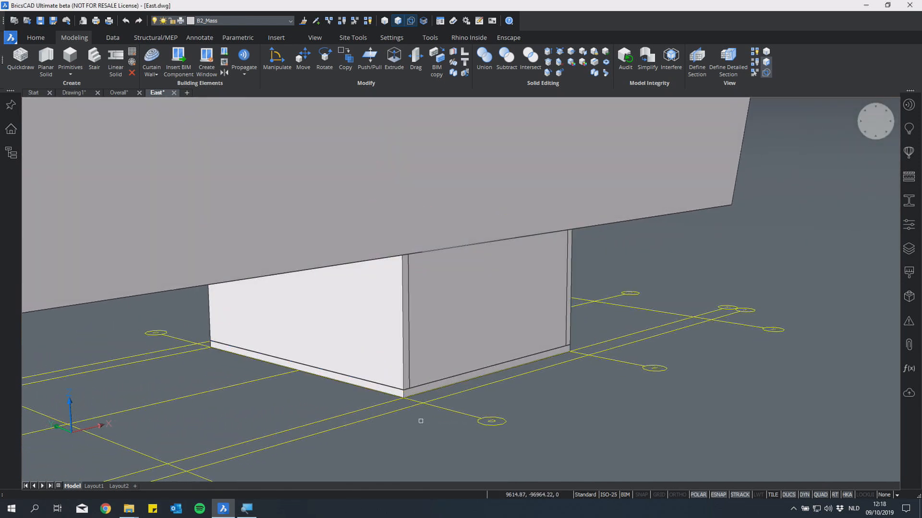
left_click(431, 345)
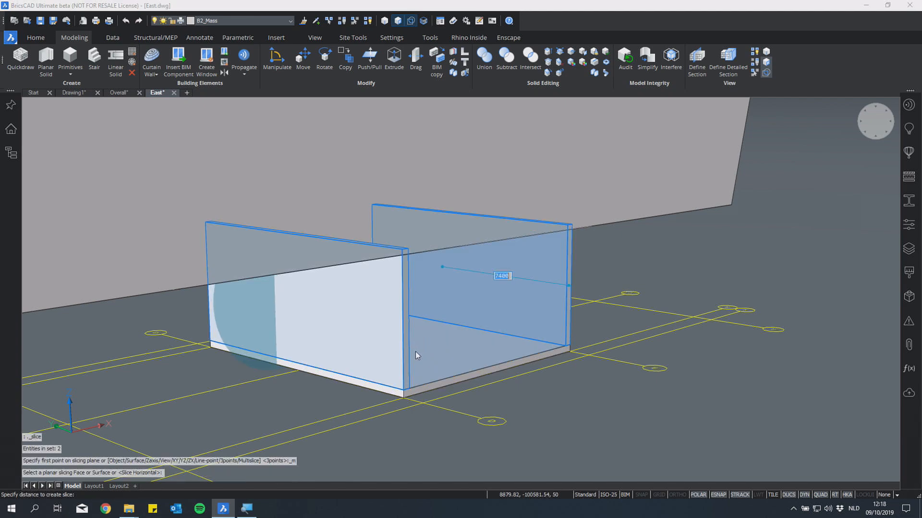
middle_click_drag(257, 343, 187, 367, "shift")
left_click(186, 366)
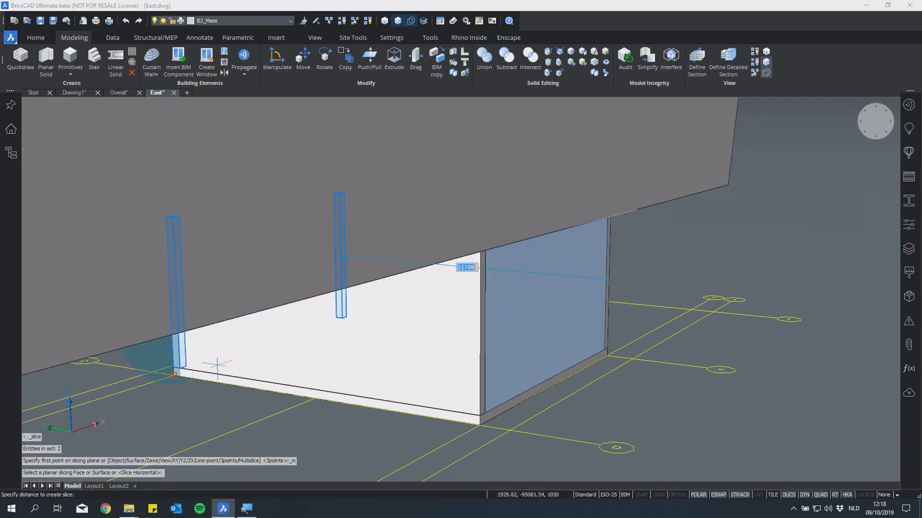
middle_click_drag(402, 390, 485, 413, "shift")
left_click(486, 409)
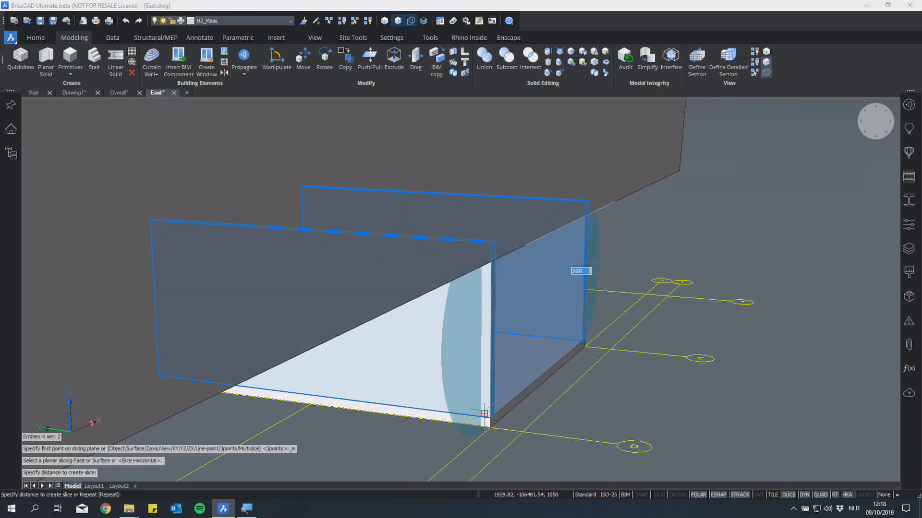
key("Return")
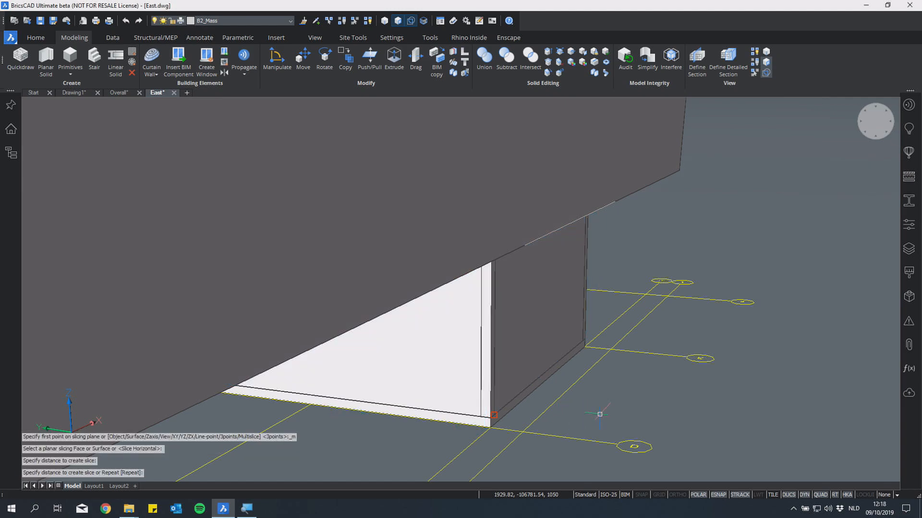
Create a curtain wall on the lower box's shorter end wall with 1800 wide panels in a single row 5200 high
middle_click_drag(648, 392, 617, 396, "shift")
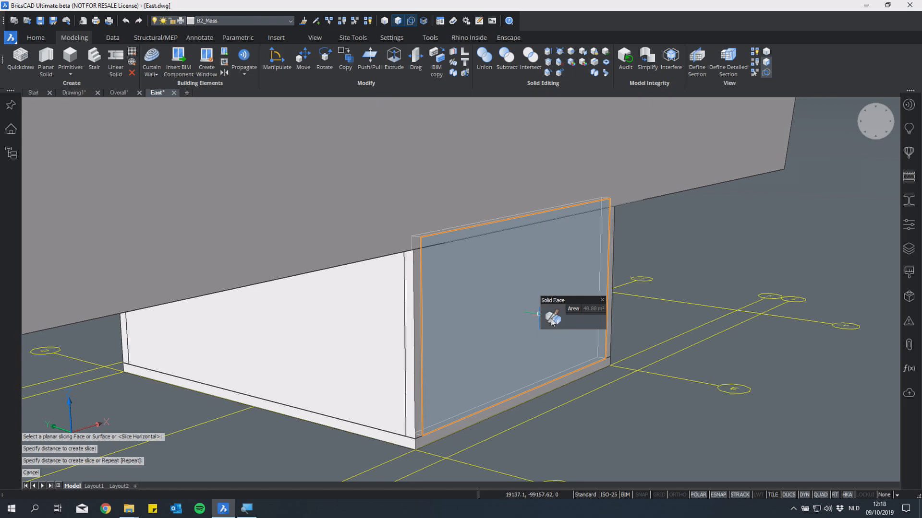
mouse_move(552, 321)
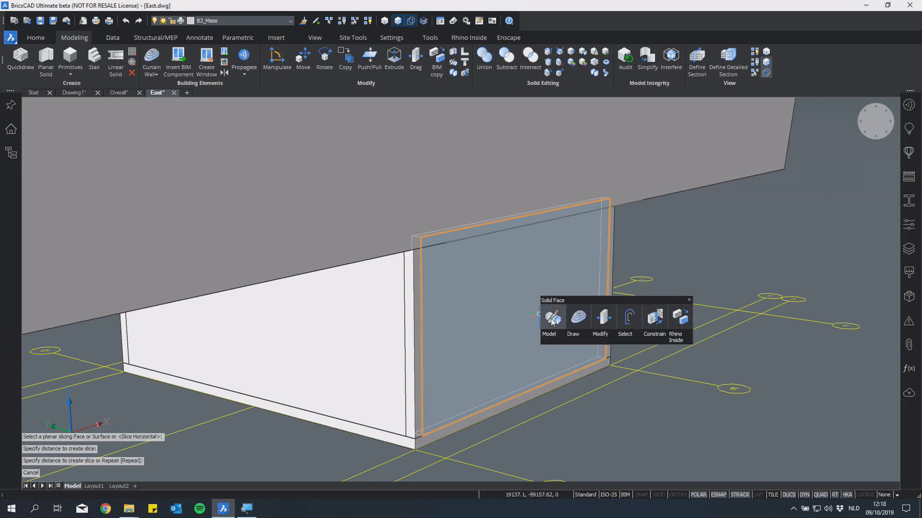
left_click(578, 319)
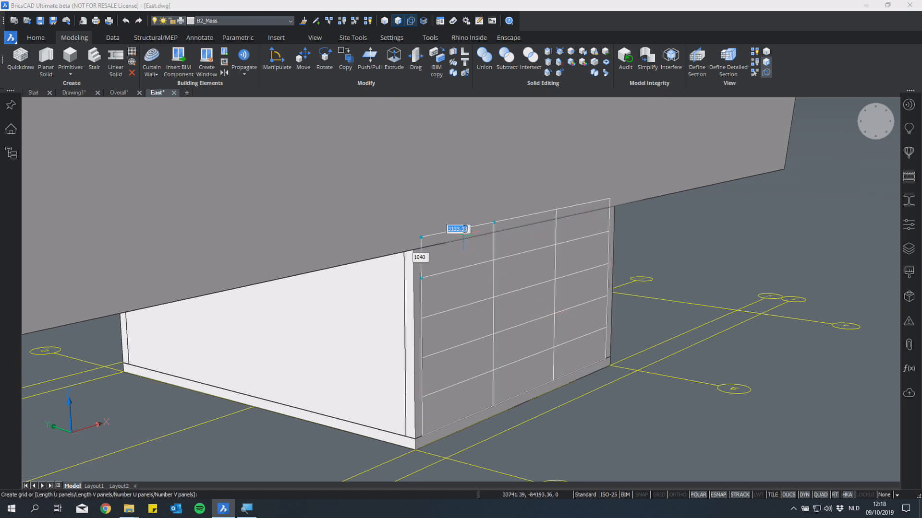
type("1800")
key("Tab")
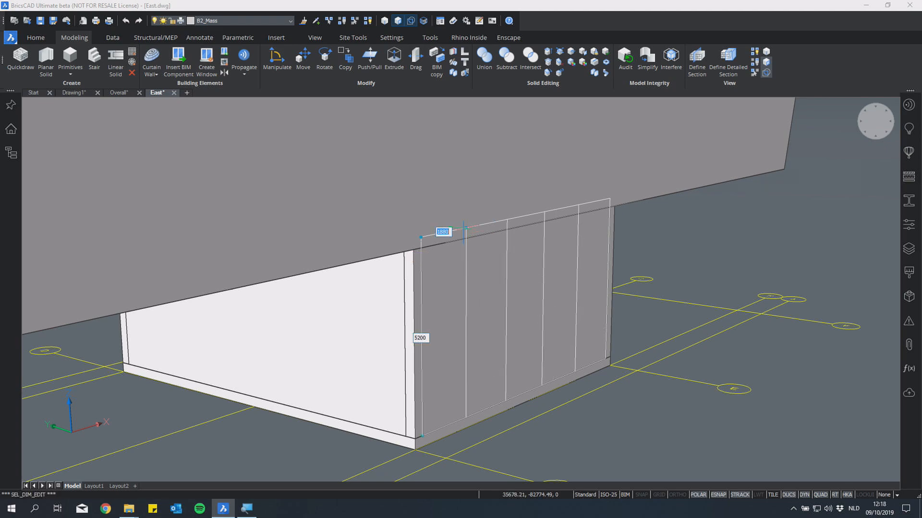
middle_click_drag(585, 354, 595, 404, "shift")
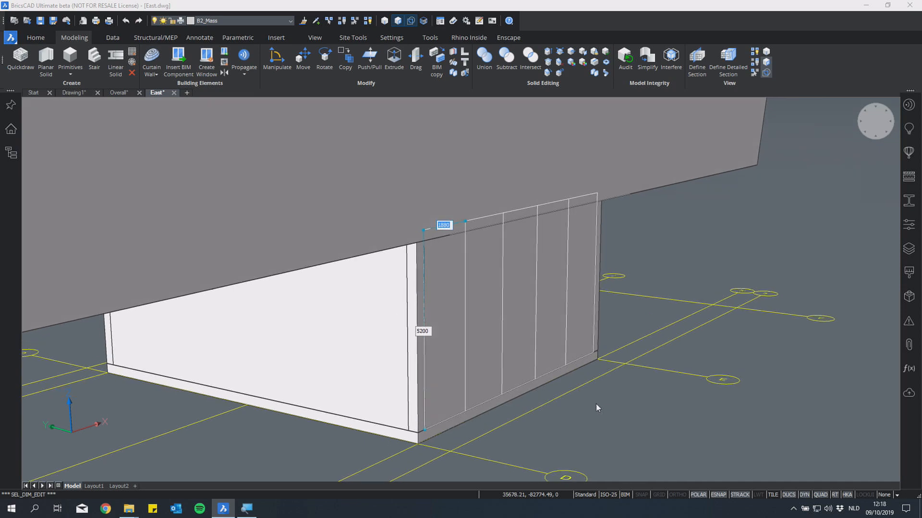
key("Return")
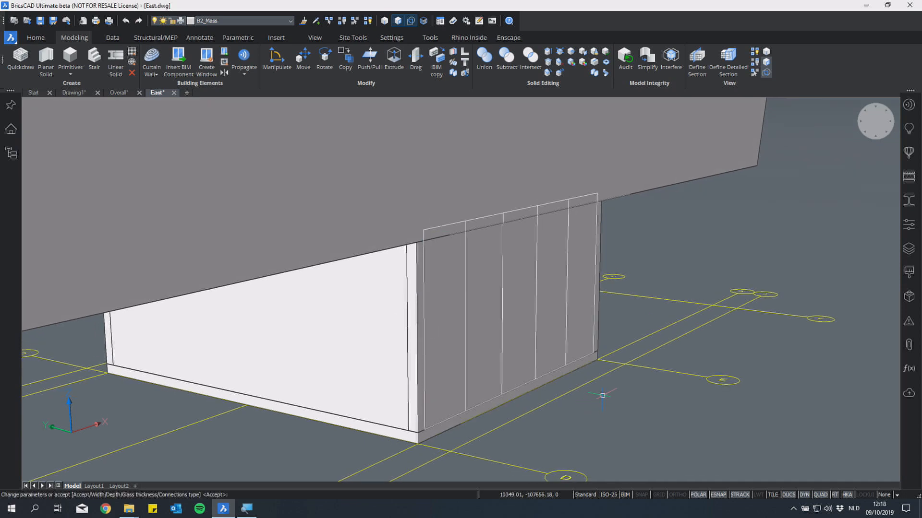
key("Return")
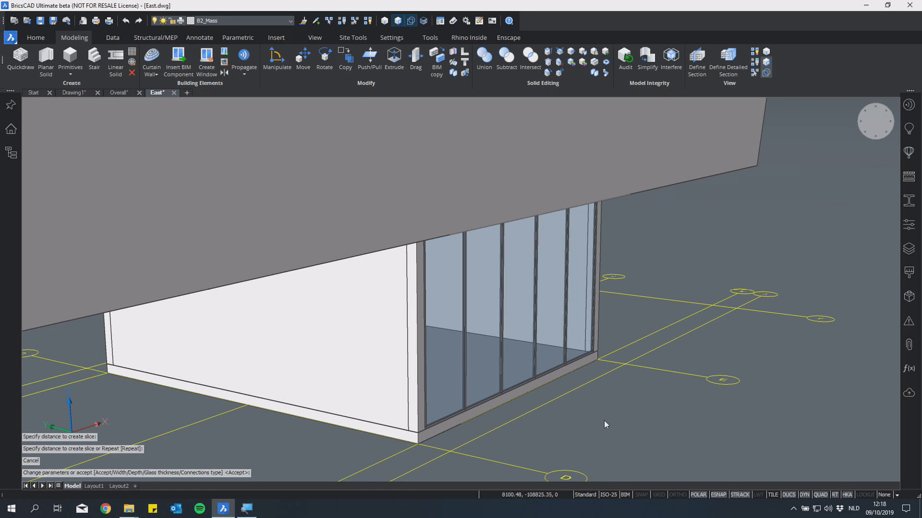
Create a curtain wall on the adjacent long side of the lower box with panels 1800 wide and 5000 high
middle_click_drag(604, 422, 557, 345, "shift")
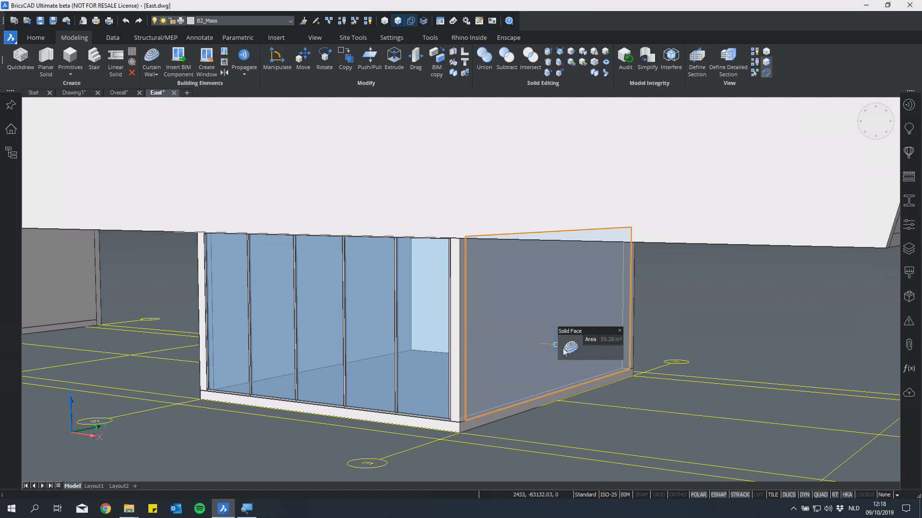
left_click(569, 349)
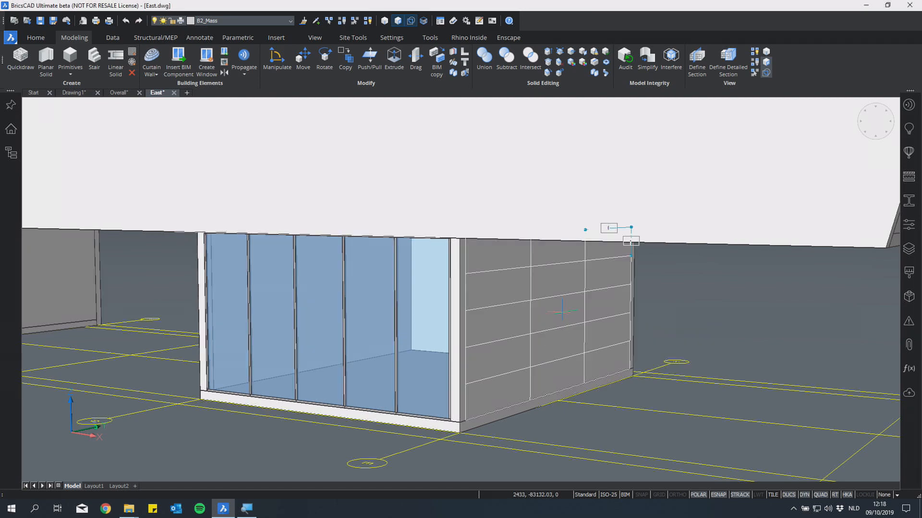
left_click(606, 229)
type("190")
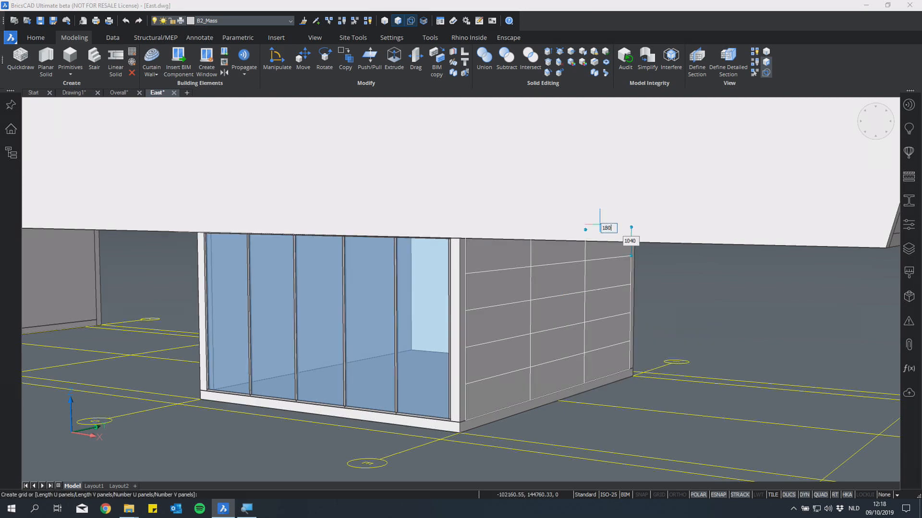
type("0")
key("Tab")
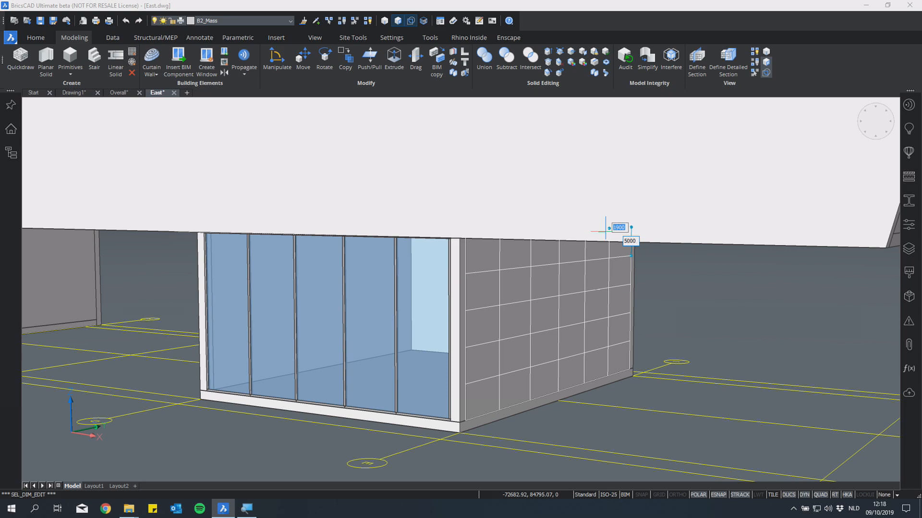
key("Return")
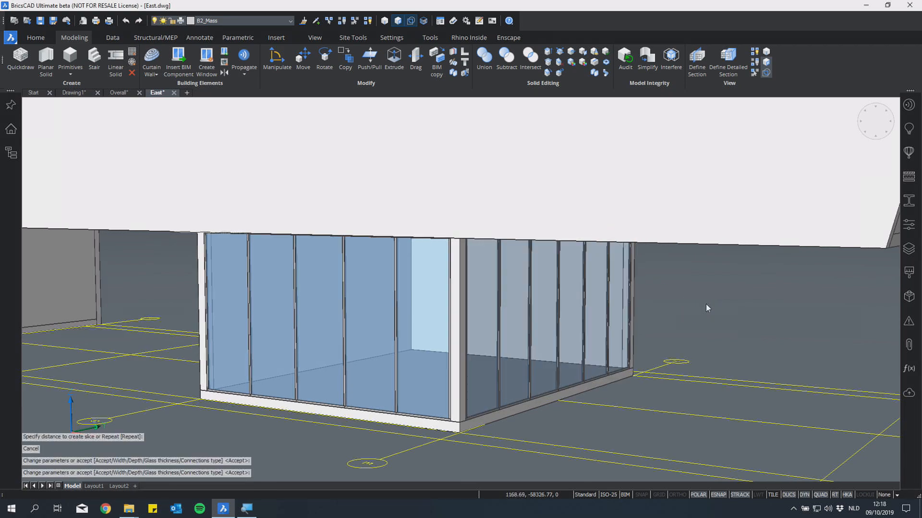
Save the East drawing with the whole building in view
middle_click_drag(705, 304, 693, 303, "shift")
scroll(692, 302, "down", 6)
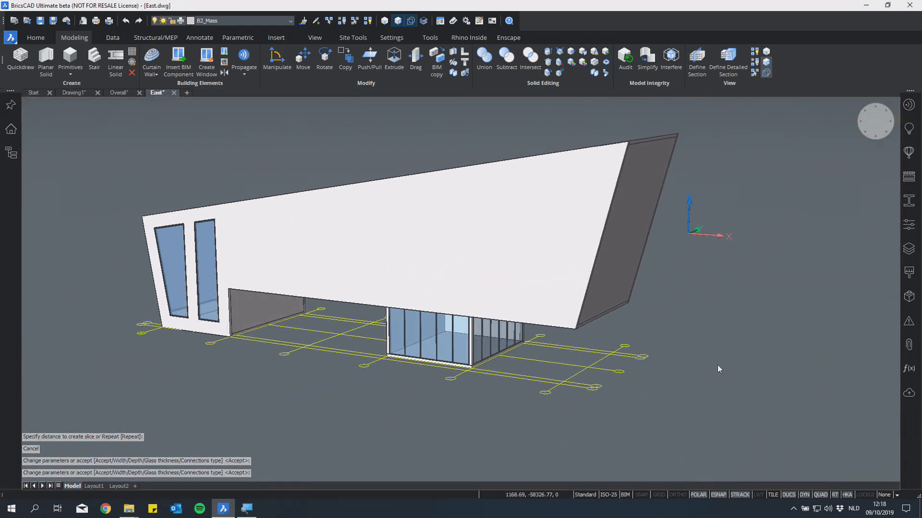
middle_click_drag(754, 372, 759, 372)
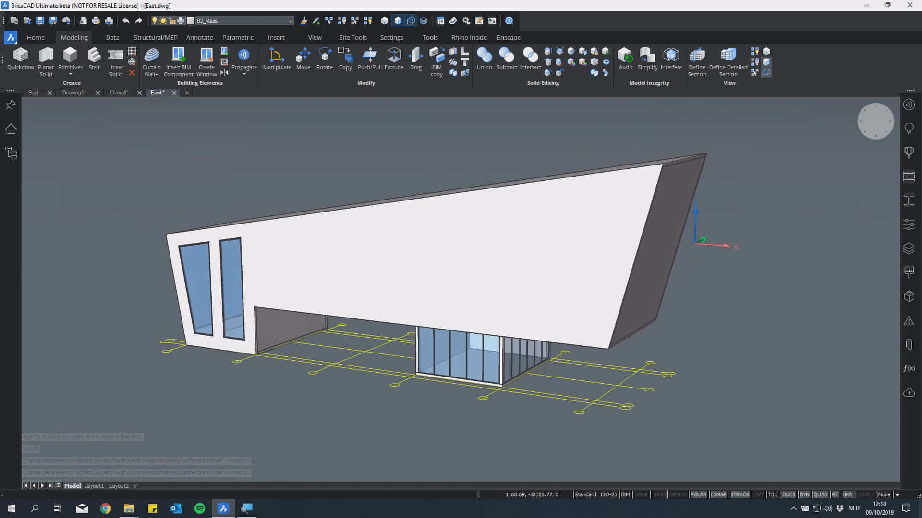
key("ctrl+s")
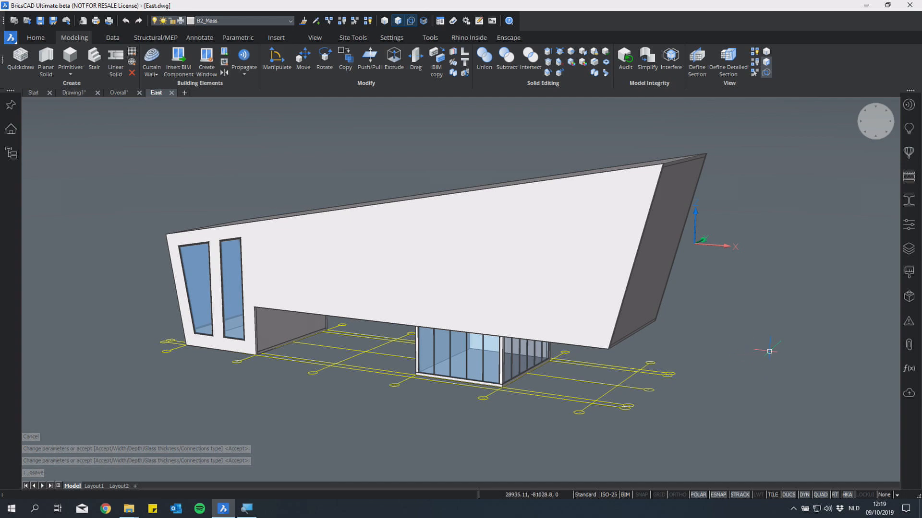
Upload East.dwg to the Rail Station cloud project as Draft with the description "Initial design of East Building"
left_click(907, 394)
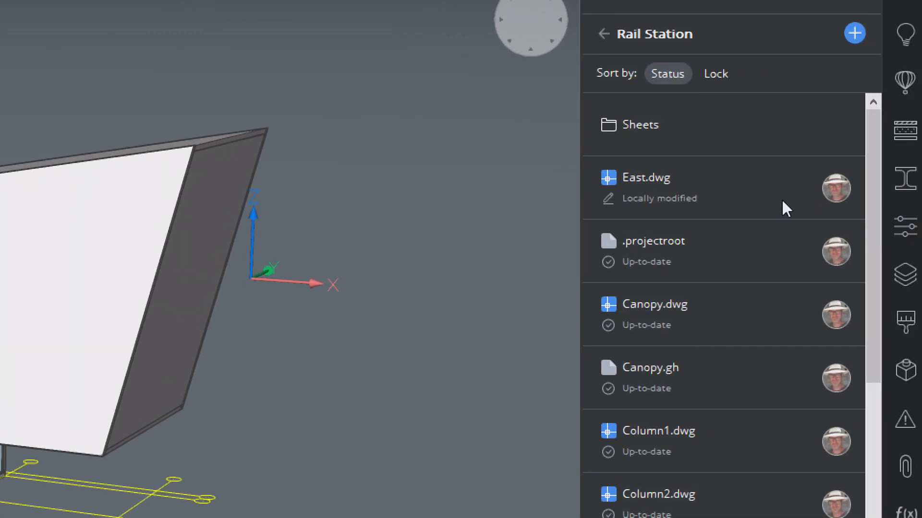
mouse_move(672, 179)
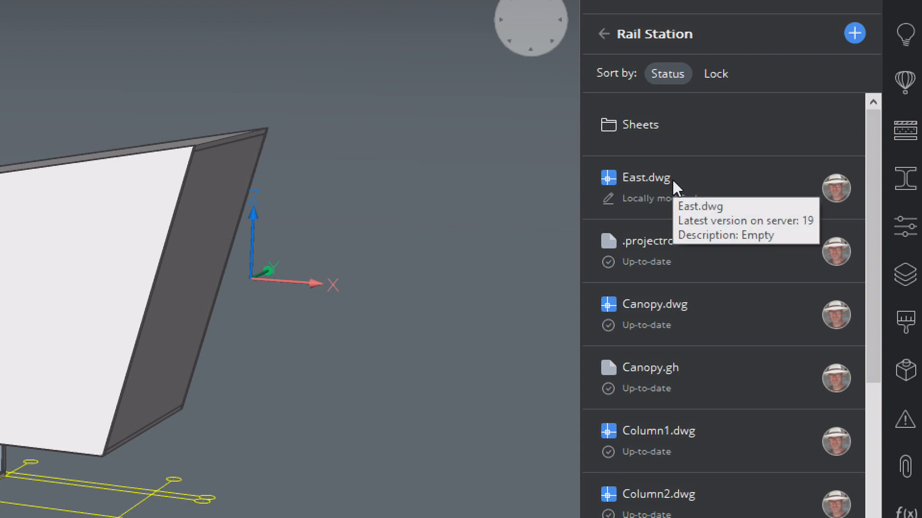
right_click(672, 180)
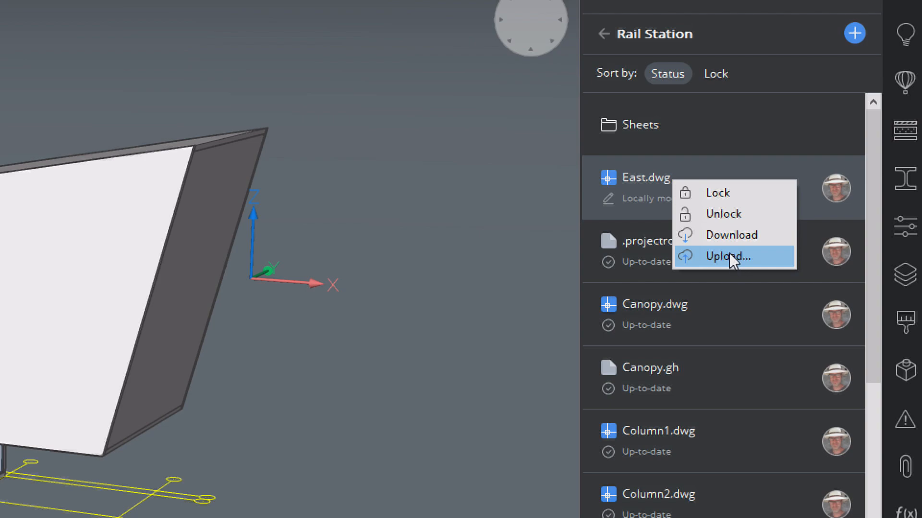
left_click(489, 171)
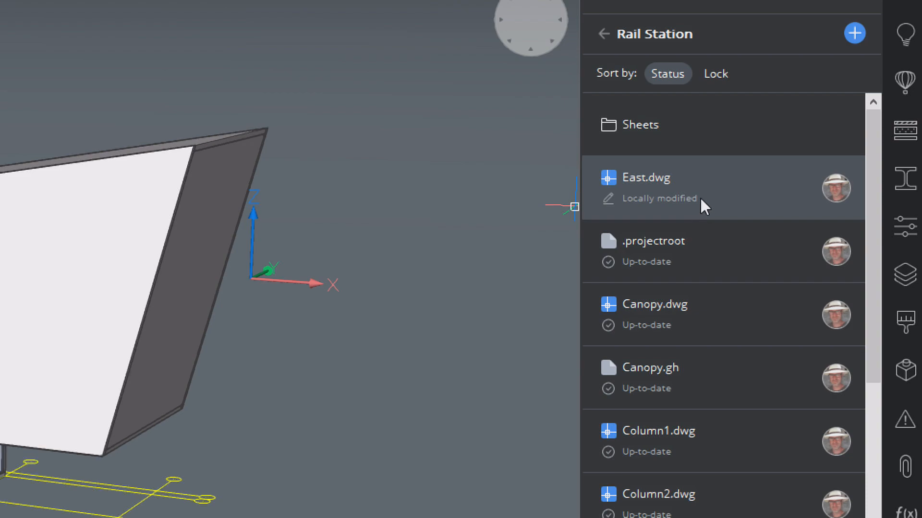
right_click(728, 179)
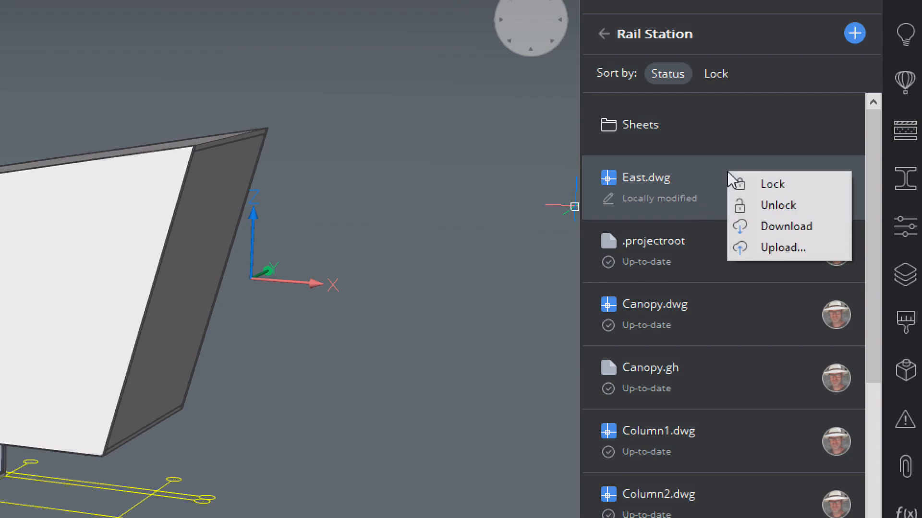
left_click(782, 247)
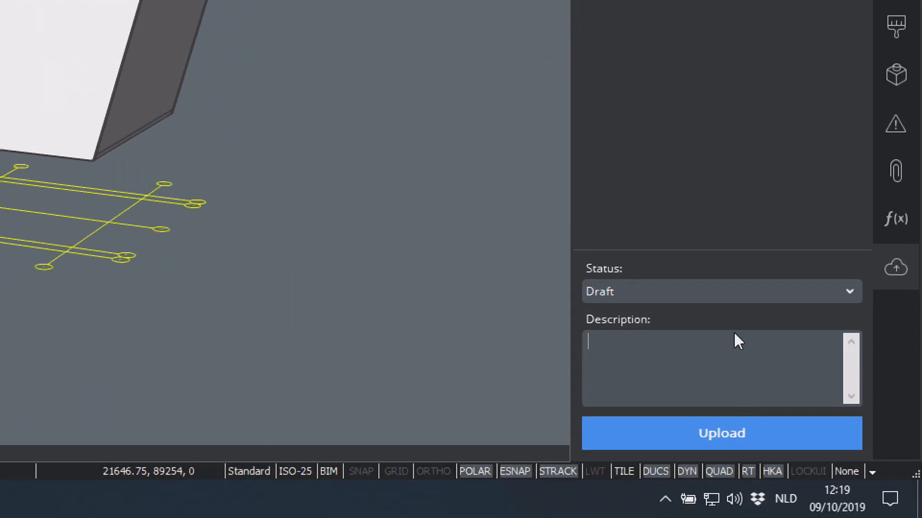
left_click(734, 334)
type("Initial design of East Building")
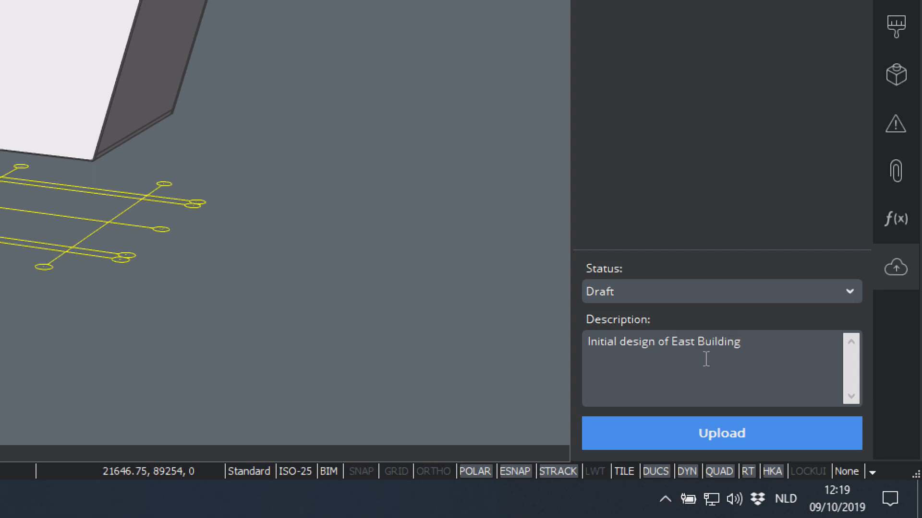
left_click(721, 434)
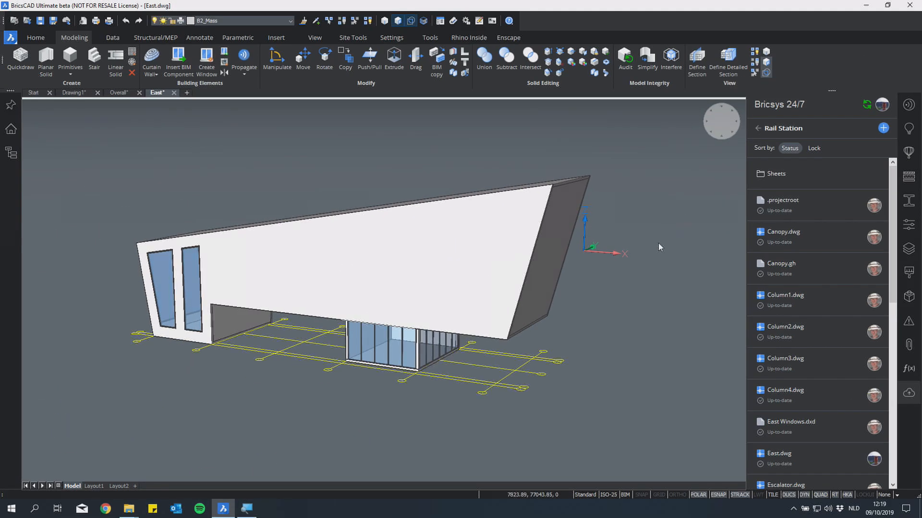
Create a curtain wall on the lower box's remaining solid side with panels 1800 wide and 5000 high
middle_click_drag(658, 243, 669, 290, "shift")
scroll(624, 422, "up", 4)
scroll(634, 413, "up", 4)
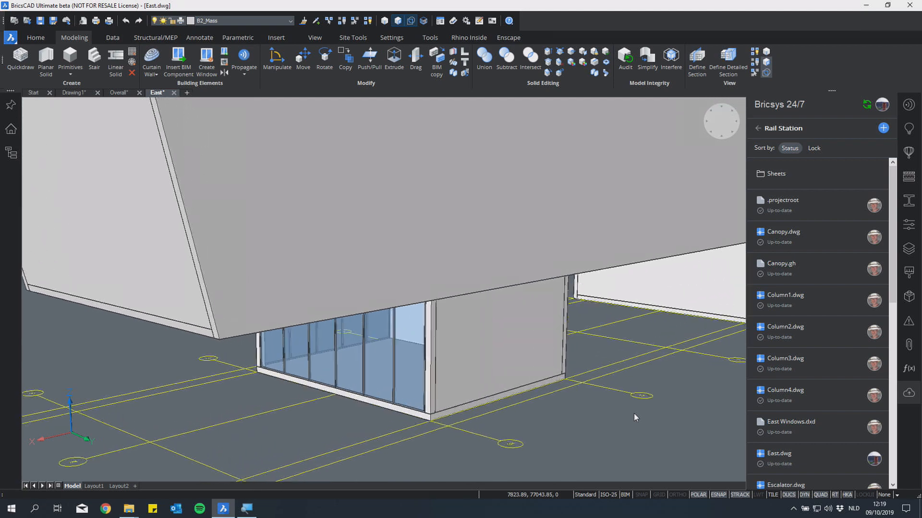
mouse_move(487, 358)
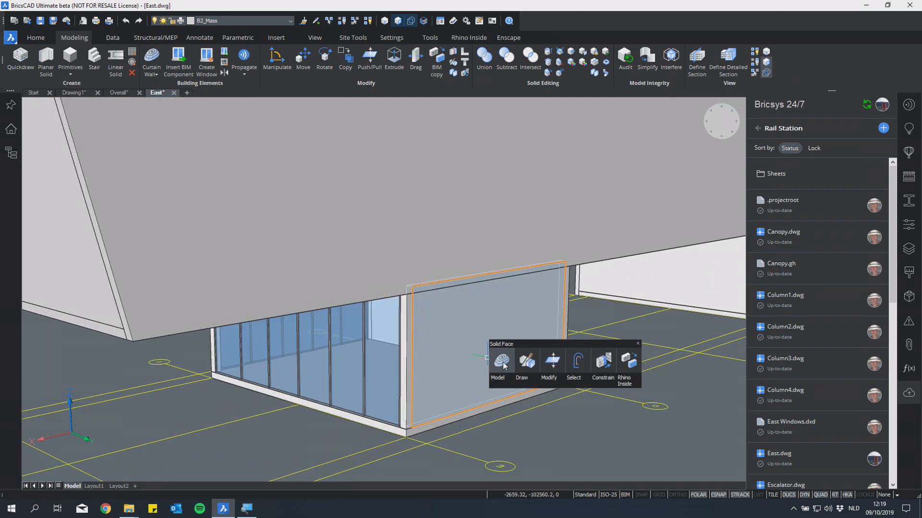
left_click(501, 364)
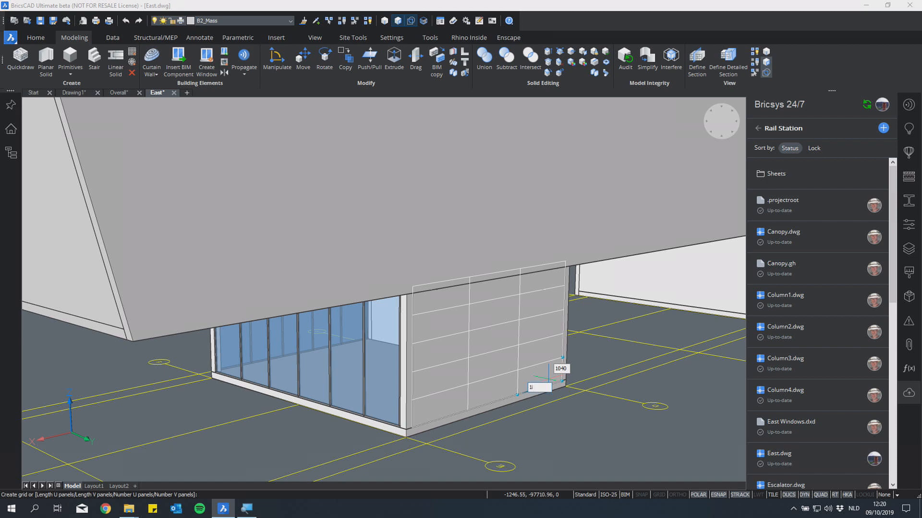
key("Tab")
type("500")
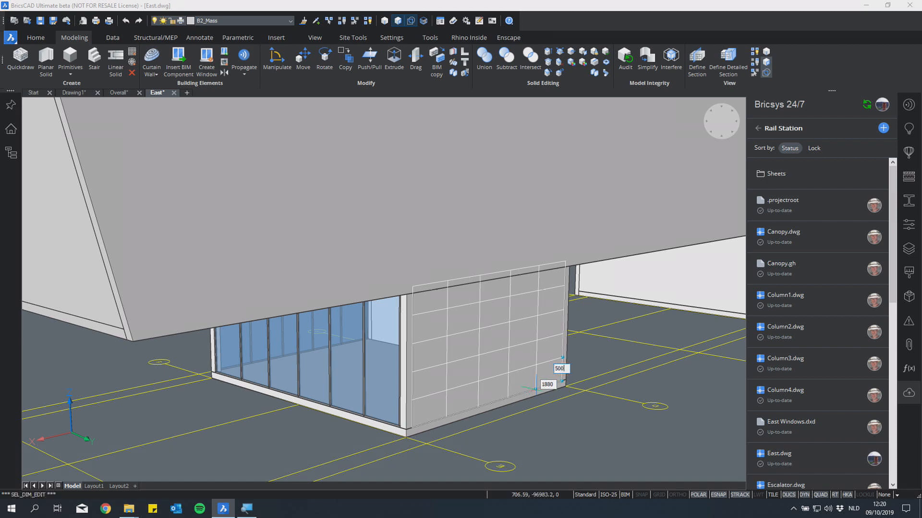
type("0")
key("Tab")
key("Return")
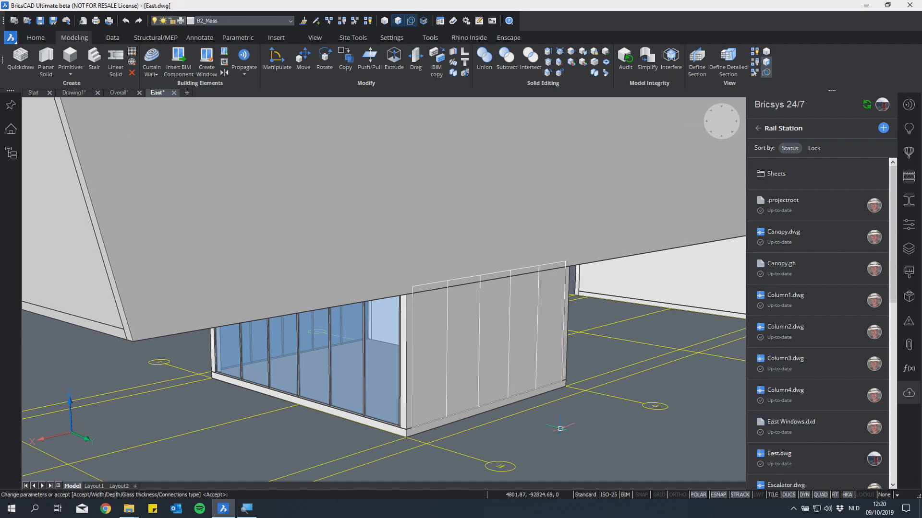
key("Return")
mouse_move(558, 429)
middle_mouse_down("shift")
mouse_move(578, 439)
mouse_move(551, 418)
middle_mouse_up("shift")
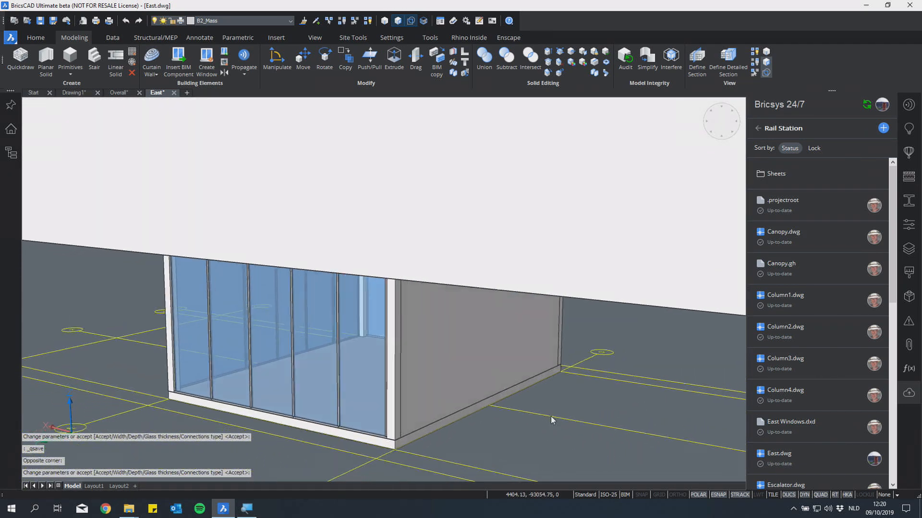
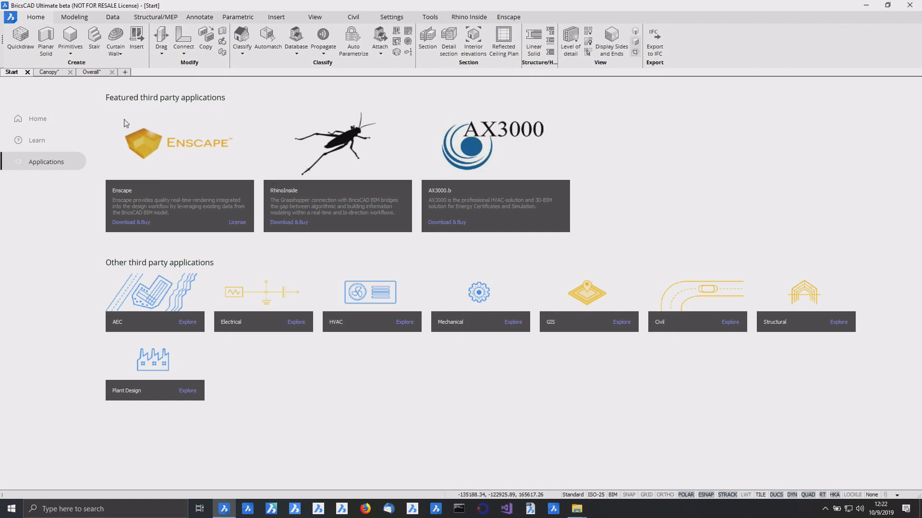
Open the Canopy drawing and its Grasshopper definition, and bring the input parameters for the right and left arches into view
left_click(49, 72)
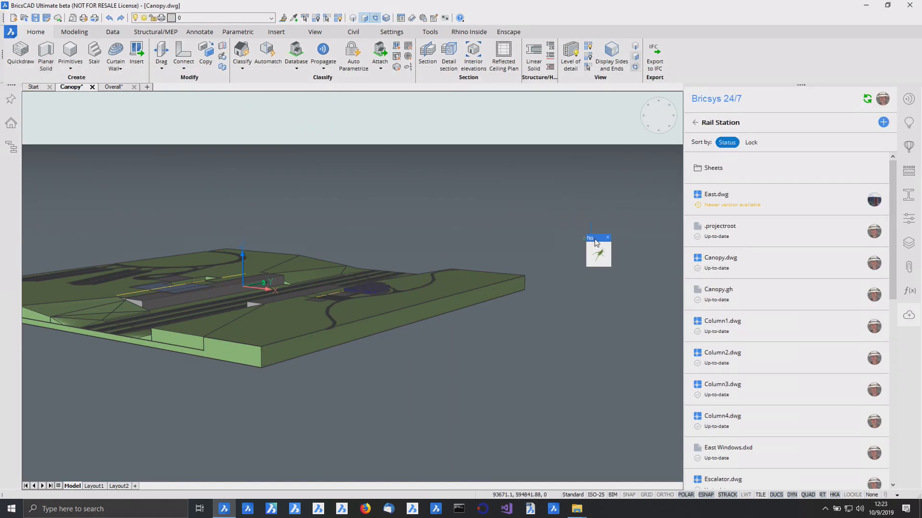
left_click(599, 256)
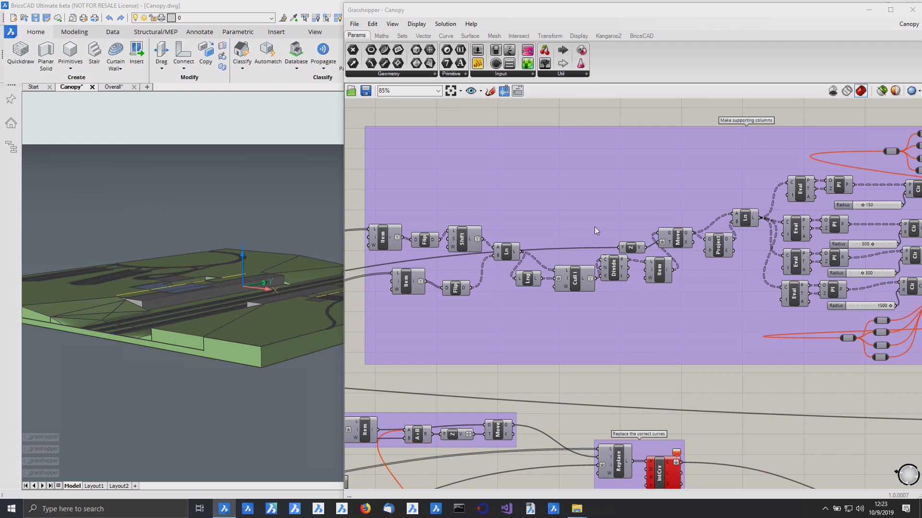
scroll(593, 218, "down", 3)
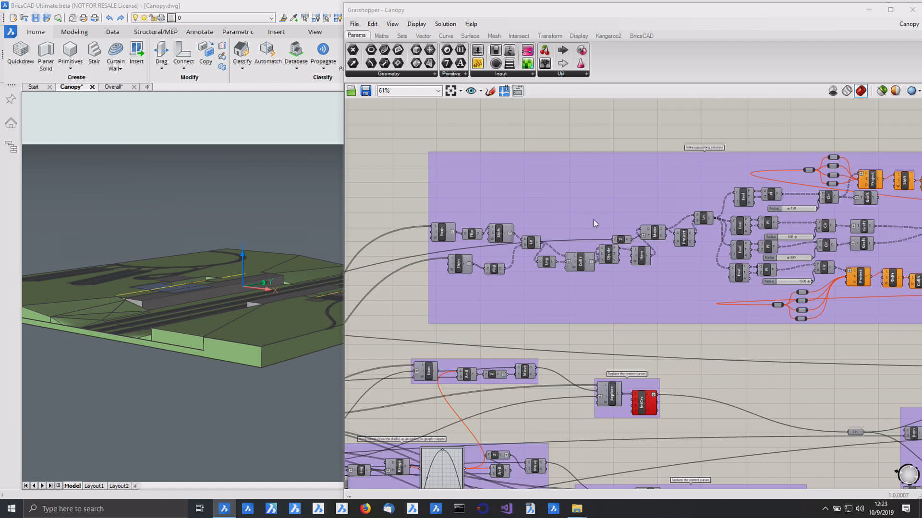
scroll(603, 255, "down", 1)
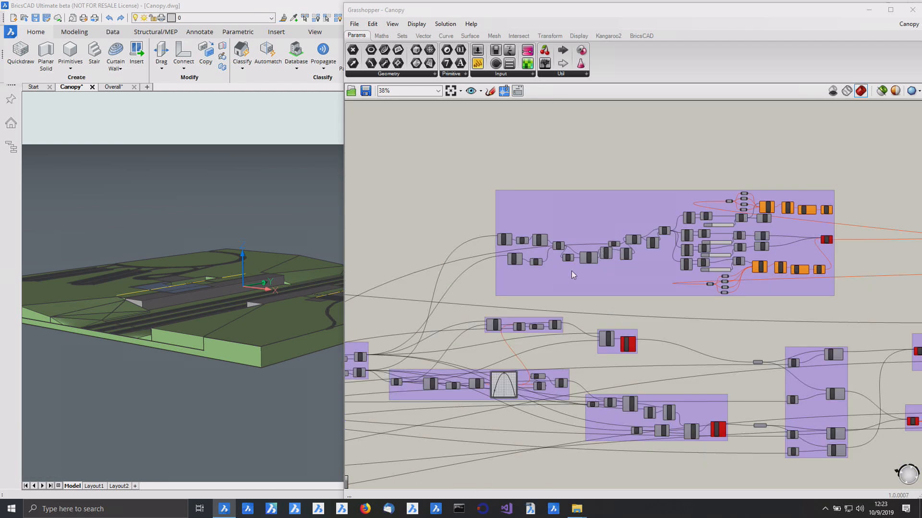
scroll(572, 269, "down", 1)
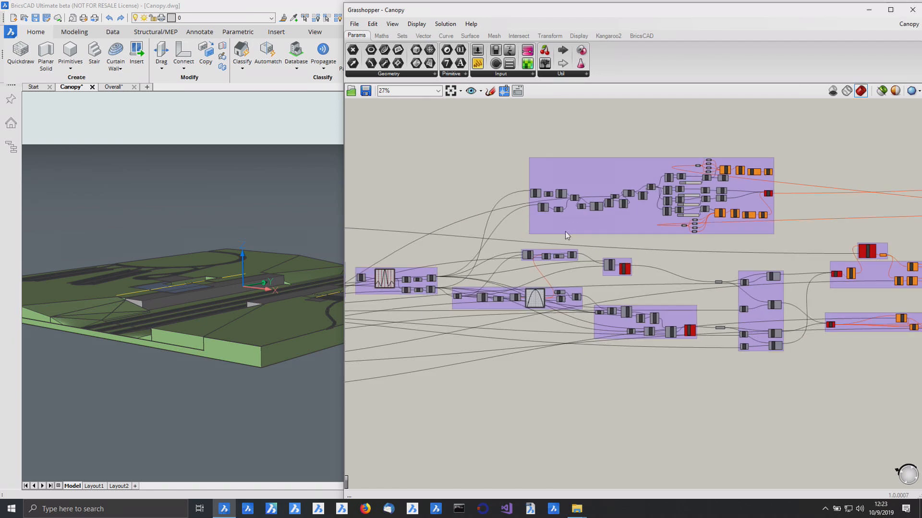
scroll(565, 231, "down", 1)
right_click_drag(476, 253, 689, 240)
scroll(459, 234, "up", 3)
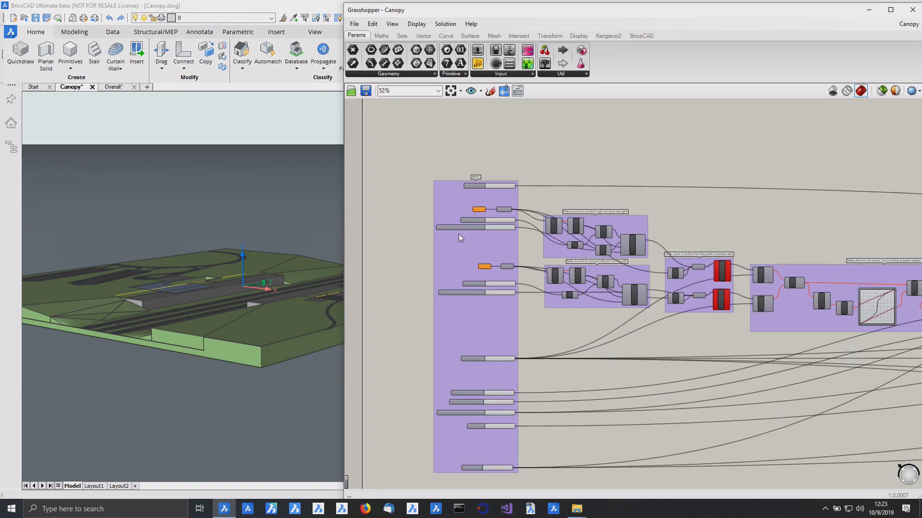
scroll(458, 234, "up", 3)
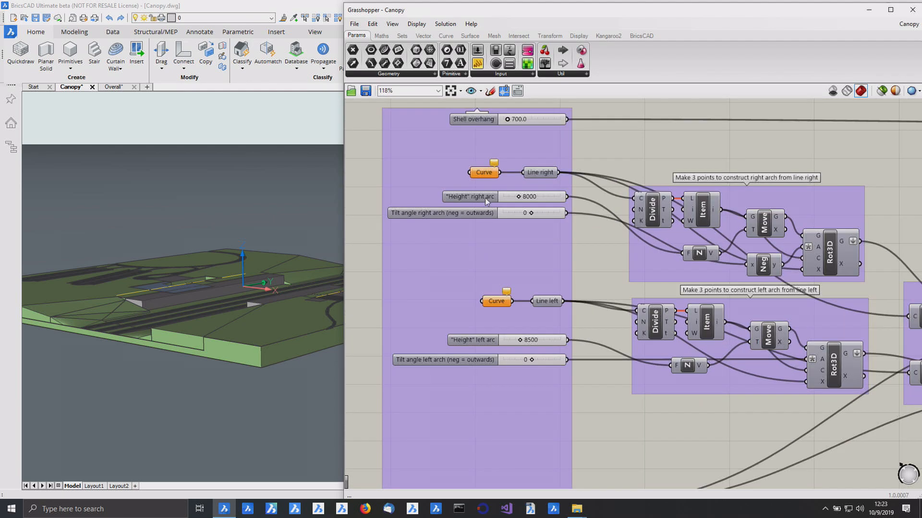
right_click_drag(461, 243, 453, 249)
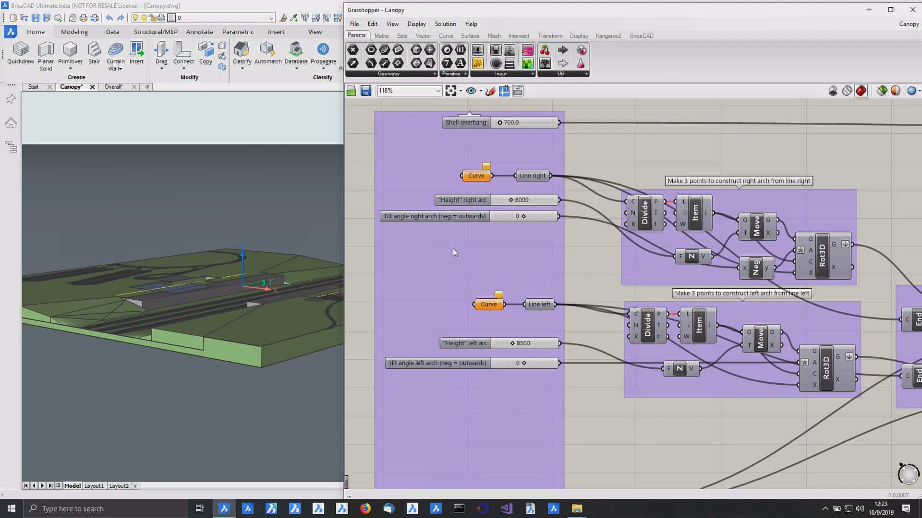
Assign the short yellow guide line beyond the tracks as the BricsCAD curve feeding Line right
right_click(483, 178)
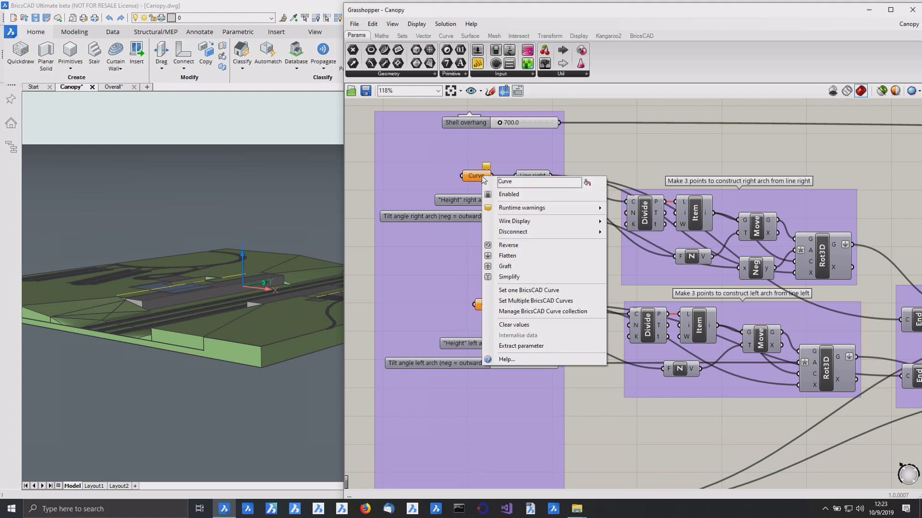
left_click(543, 290)
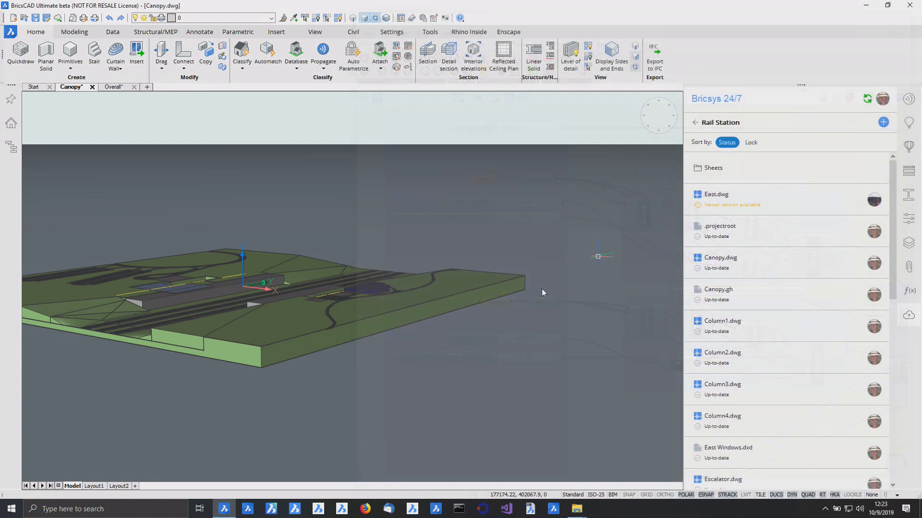
left_click(333, 292)
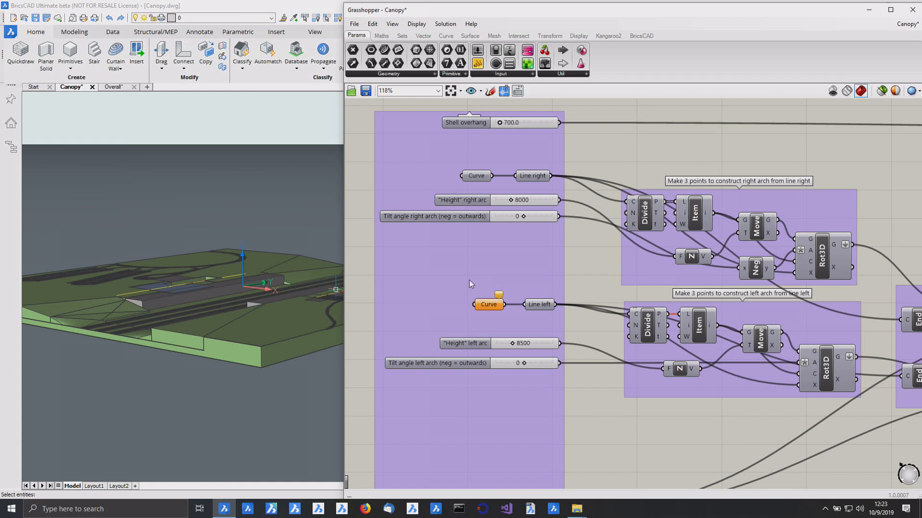
Assign the 160 m guide line across the tracks as the BricsCAD curve feeding Line left
right_click(487, 308)
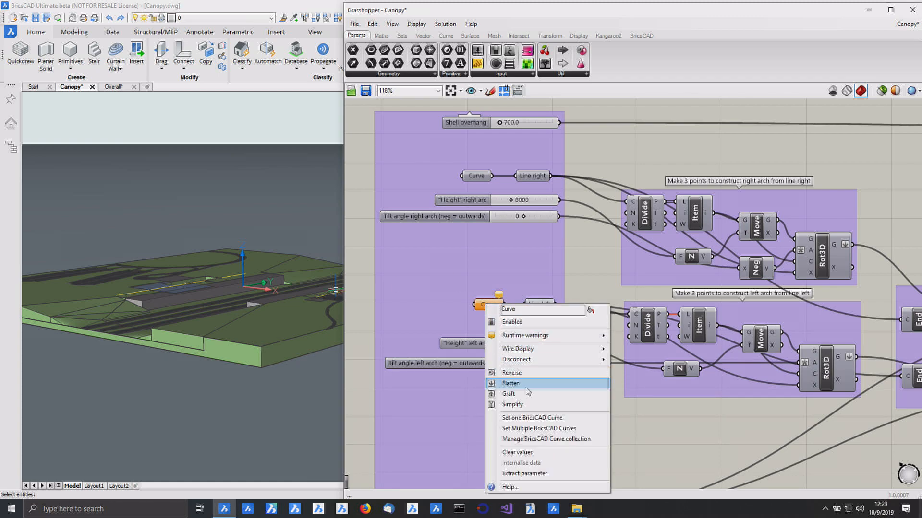
left_click(541, 424)
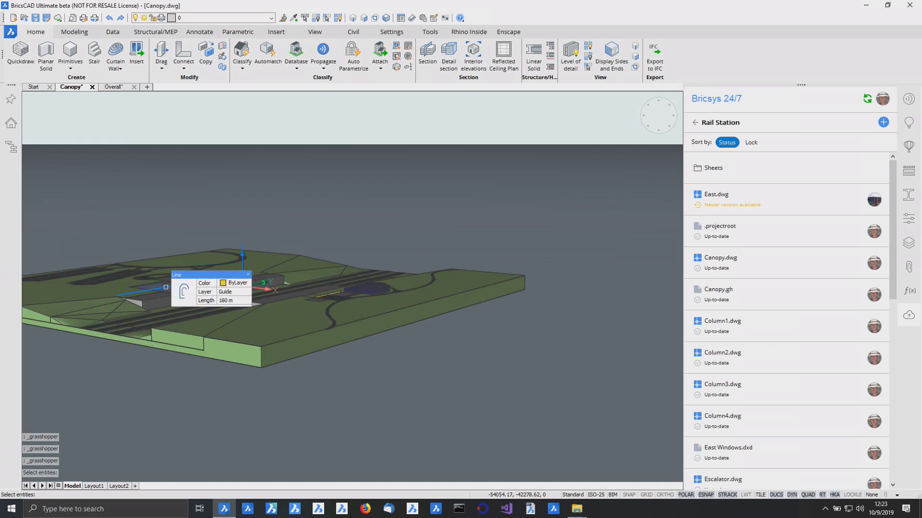
left_click(164, 285)
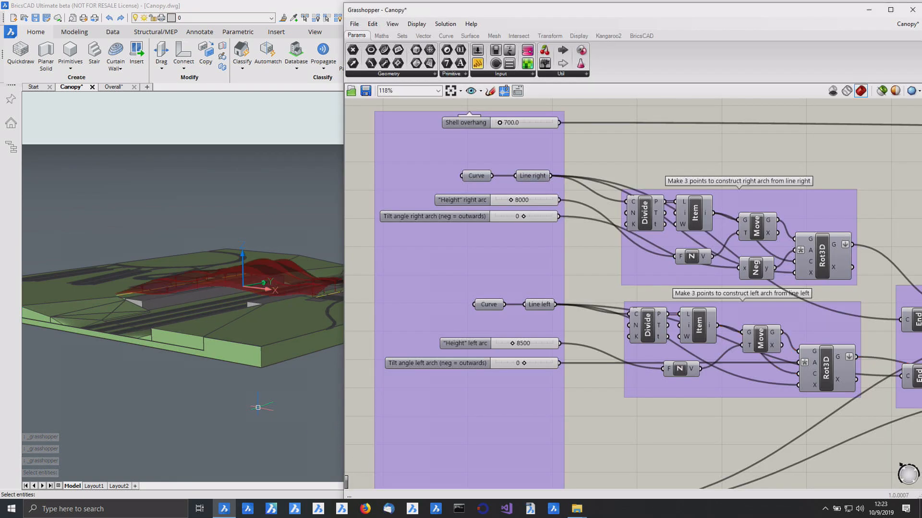
Stretch the free end of the 60 m guide line to give it a total length of 110000
middle_click_drag(297, 398, 241, 407, "shift")
scroll(248, 409, "up", 1)
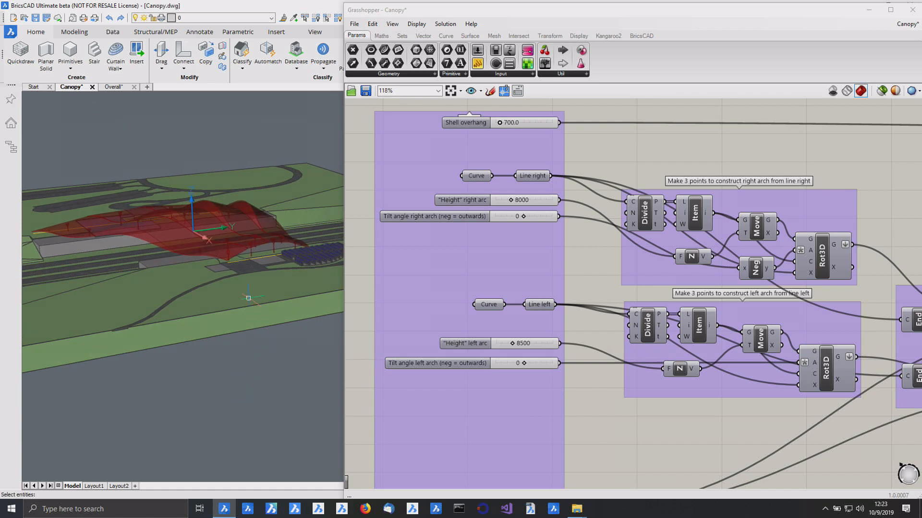
left_click(254, 255)
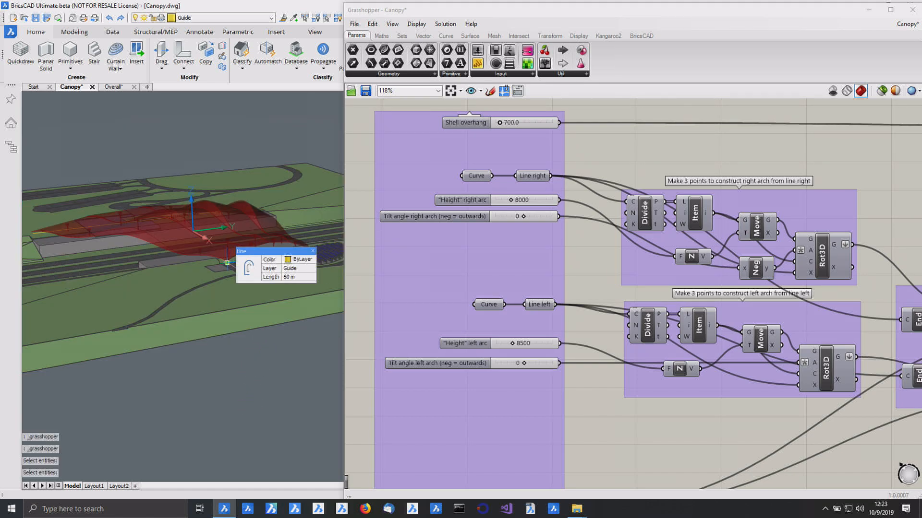
left_click(228, 263)
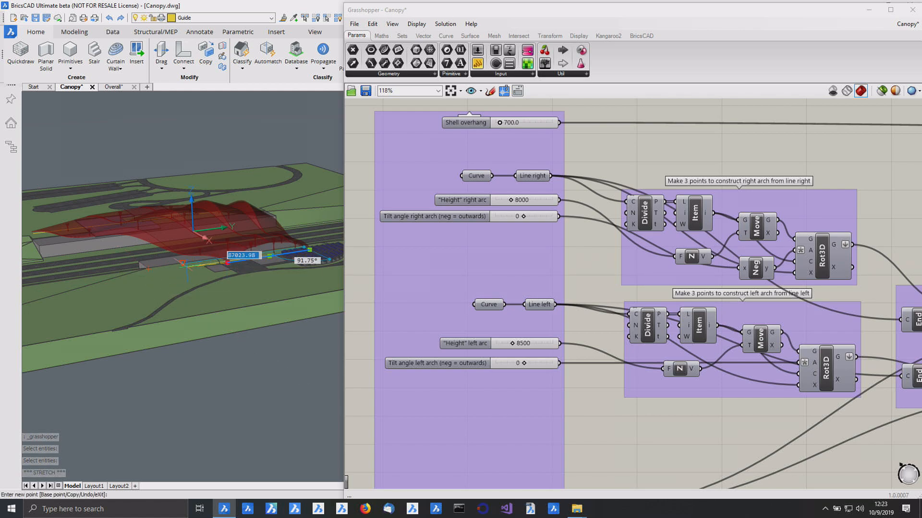
type("110000")
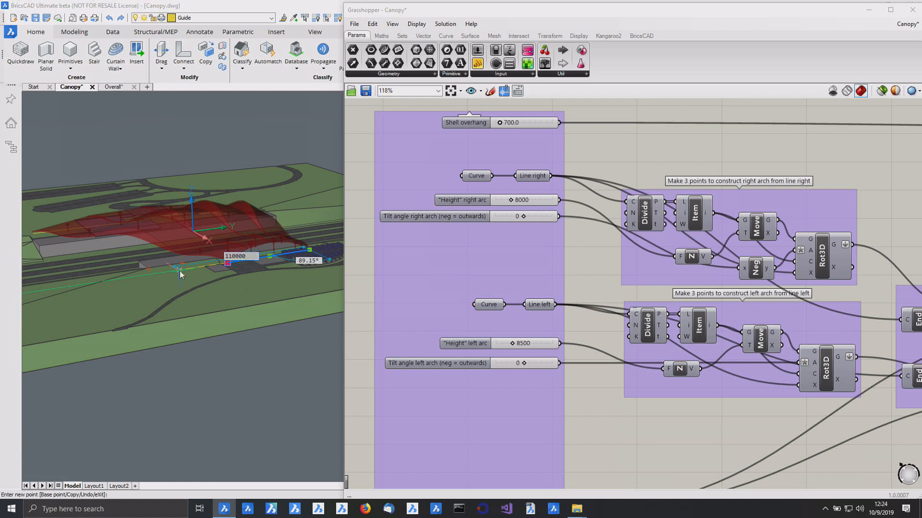
key("Return")
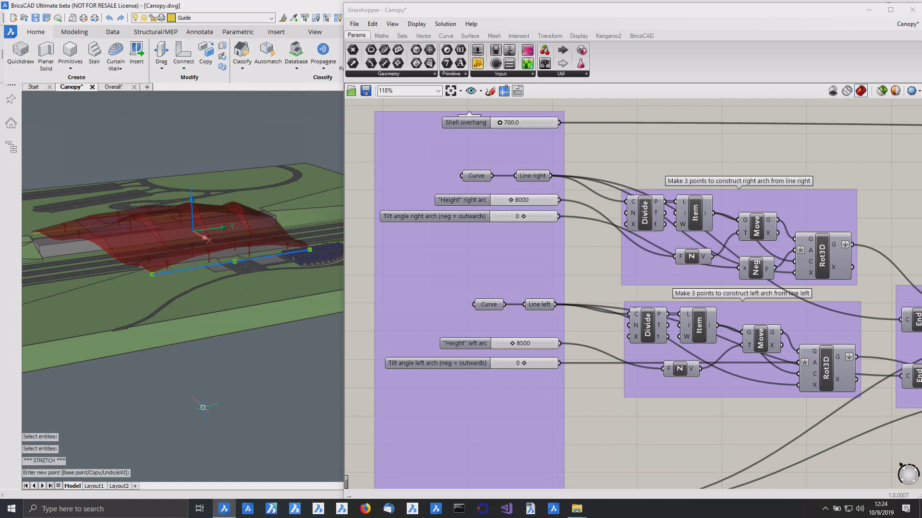
key("Escape")
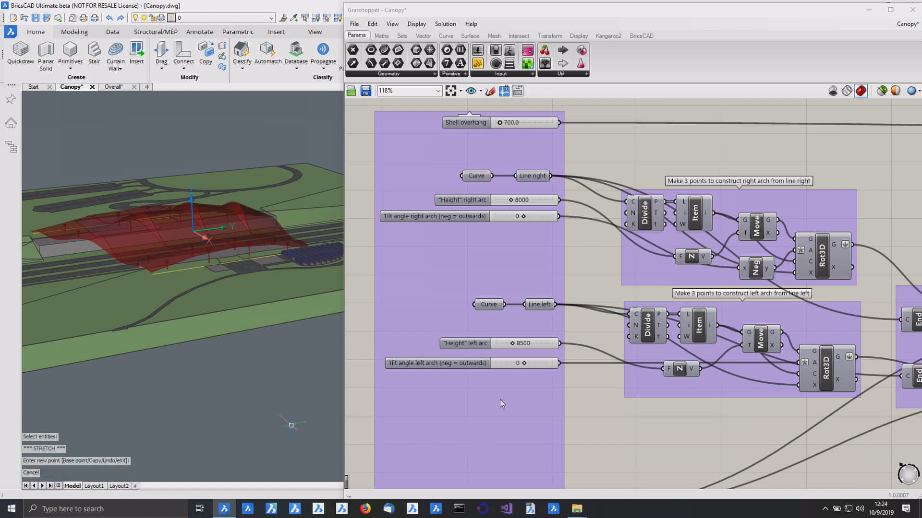
Try 9 as the canopy's amount of shells and raise it to 12
right_click_drag(492, 434, 530, 236)
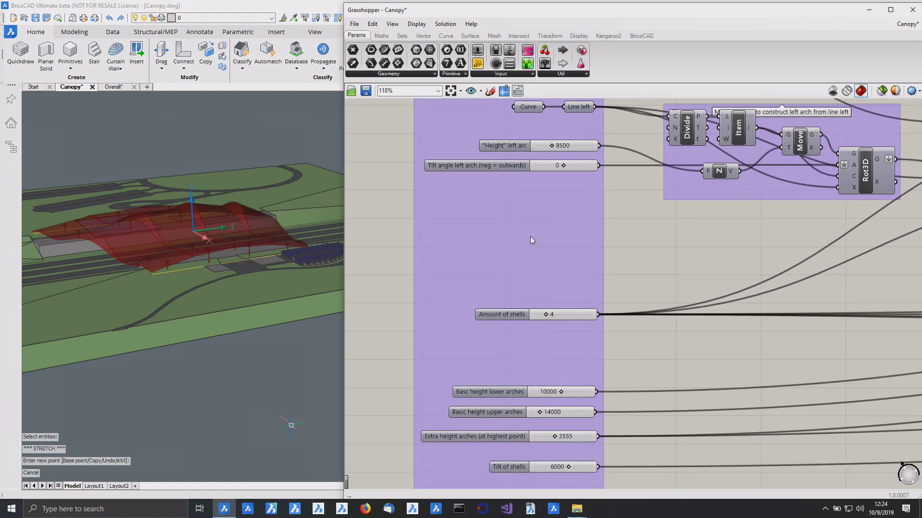
double_click(557, 315)
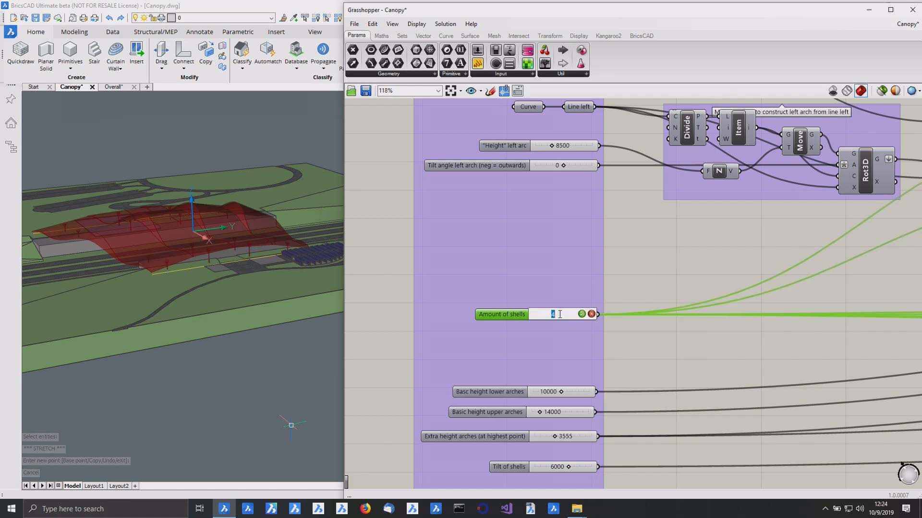
key("BackSpace")
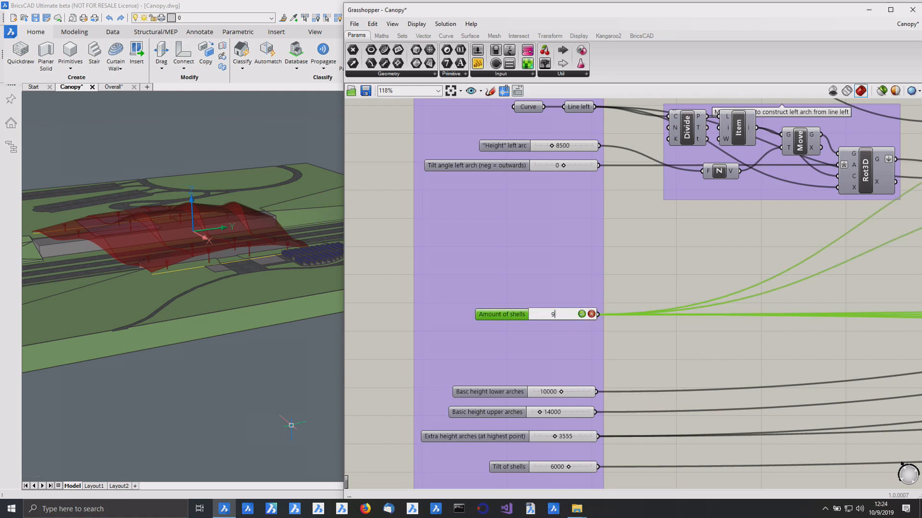
type("9")
key("Return")
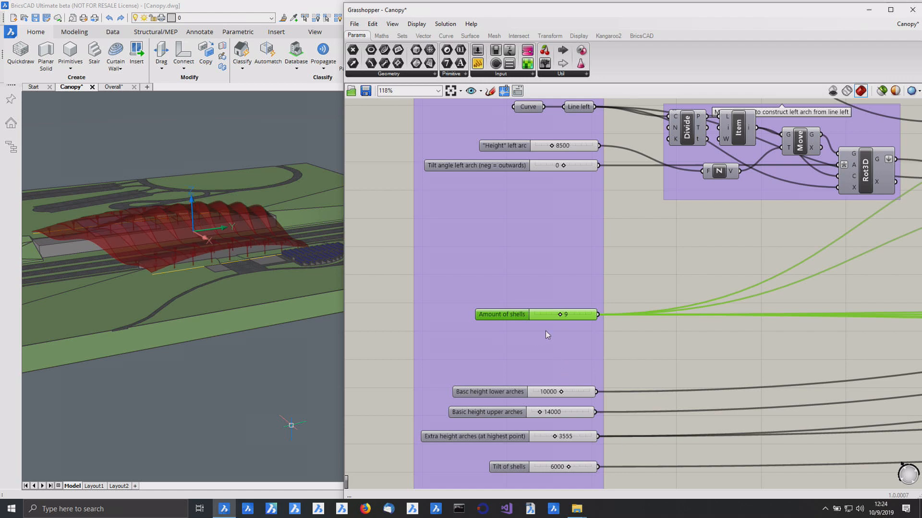
double_click(566, 315)
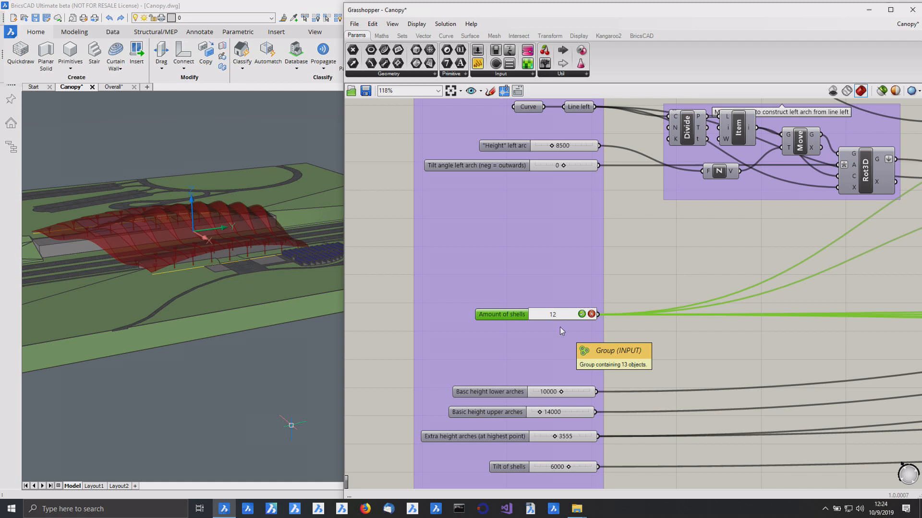
left_click(580, 315)
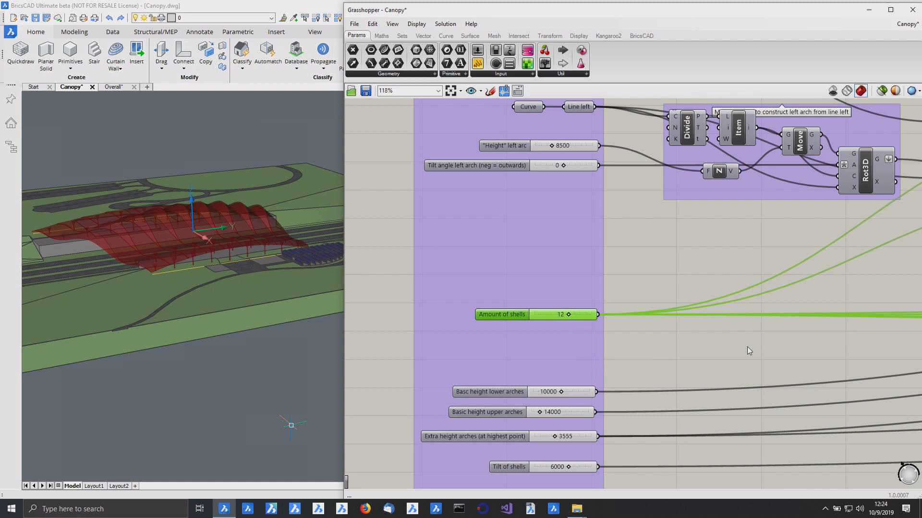
Examine the canopy definition from the input sliders through its component groups to the three building element components at its end
scroll(759, 341, "down", 2)
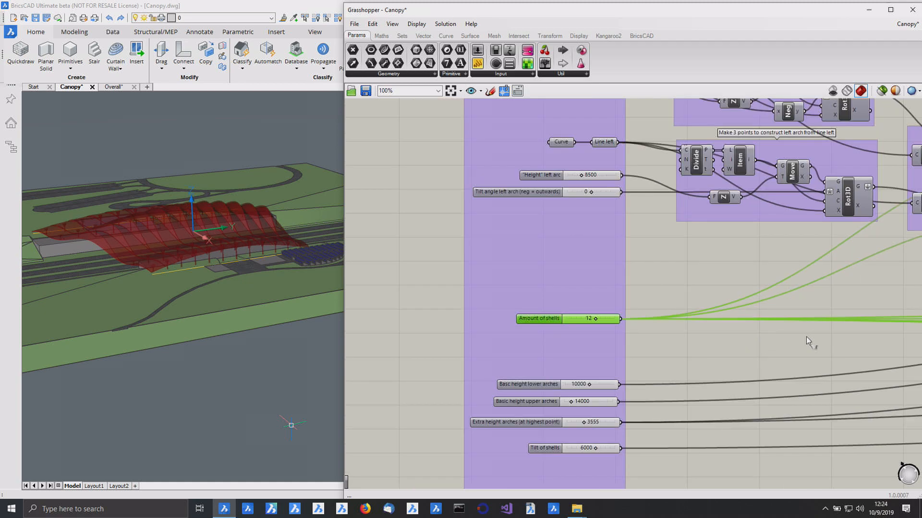
right_click_drag(806, 338, 649, 345)
scroll(732, 322, "down", 3)
right_click_drag(733, 322, 587, 315)
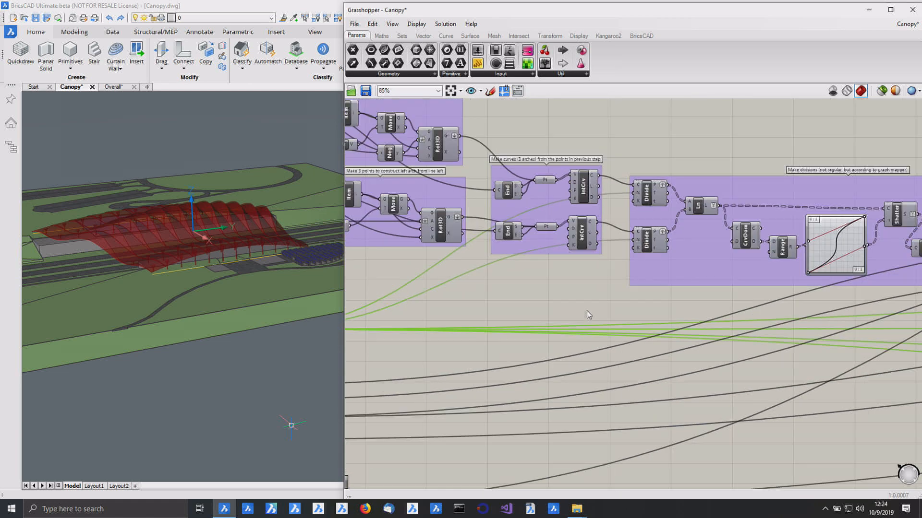
right_click_drag(817, 336, 487, 340)
right_click_drag(728, 352, 450, 363)
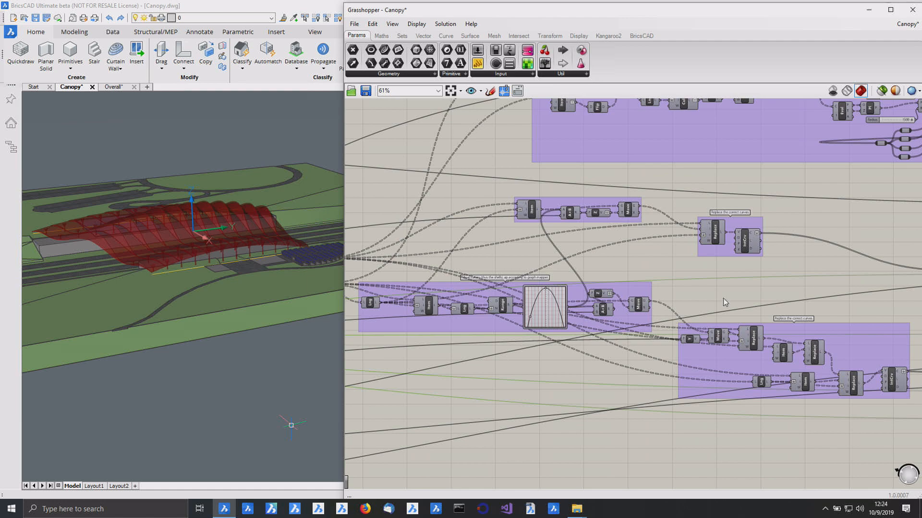
scroll(736, 279, "down", 3)
scroll(736, 279, "down", 1)
right_click_drag(819, 236, 478, 258)
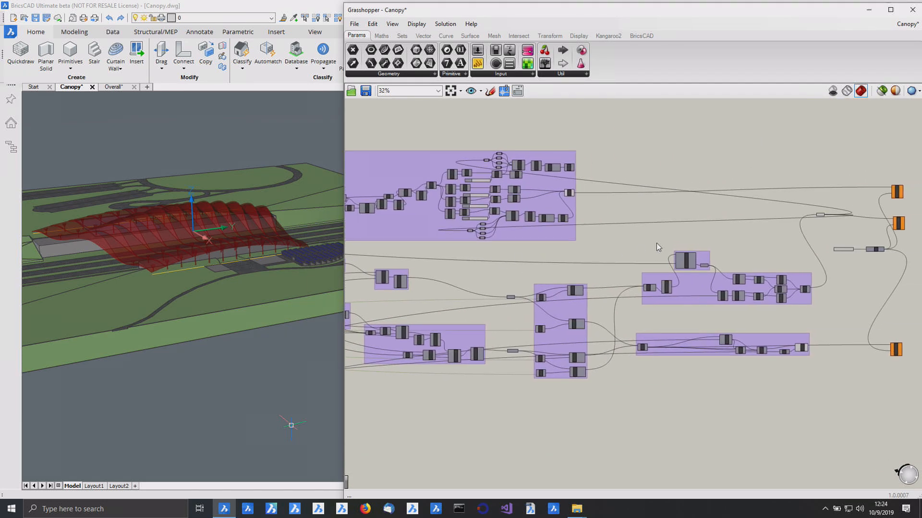
right_click_drag(719, 219, 649, 201)
scroll(601, 206, "up", 3)
scroll(586, 176, "up", 1)
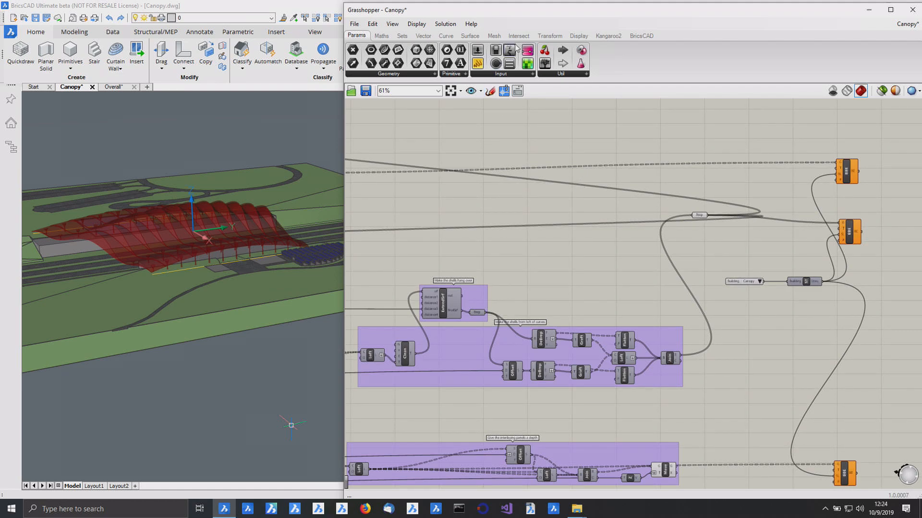
Add a BIM type list set to BimColumn and wire it to the type input of the uppermost building element component
left_click(628, 36)
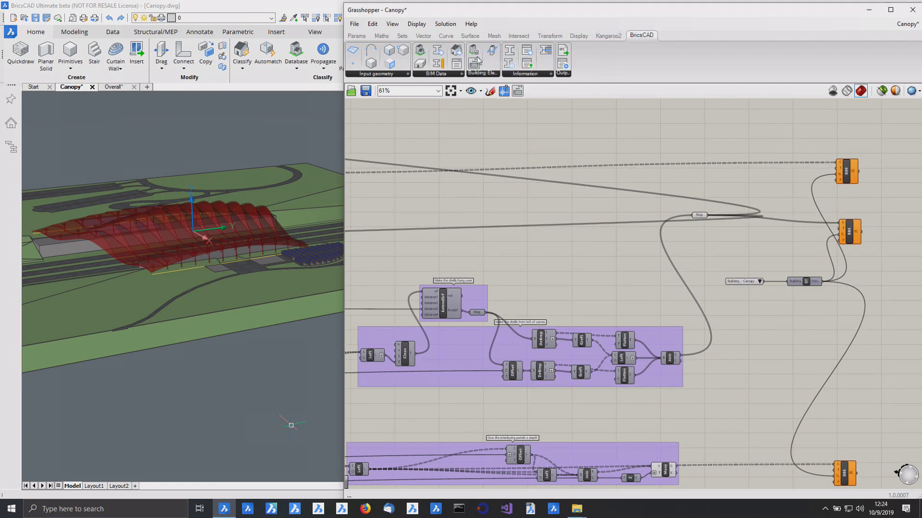
left_click_drag(484, 67, 745, 177)
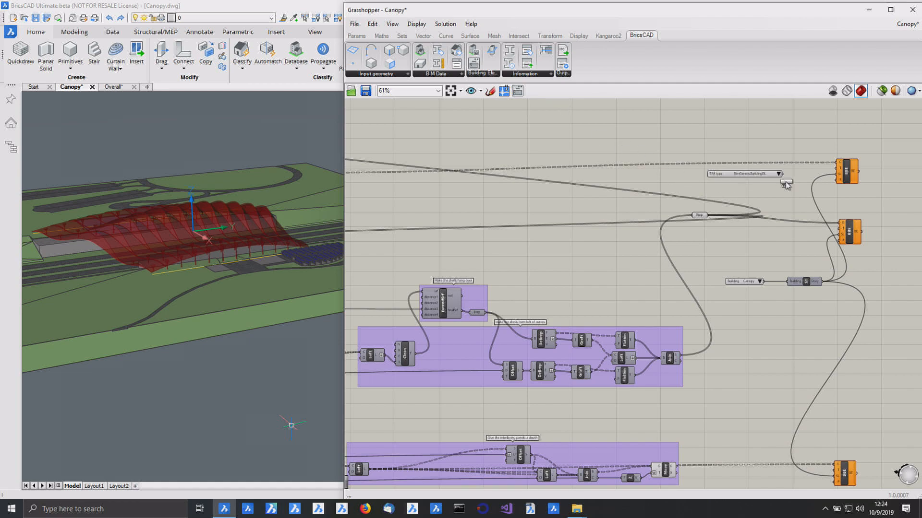
left_click(780, 174)
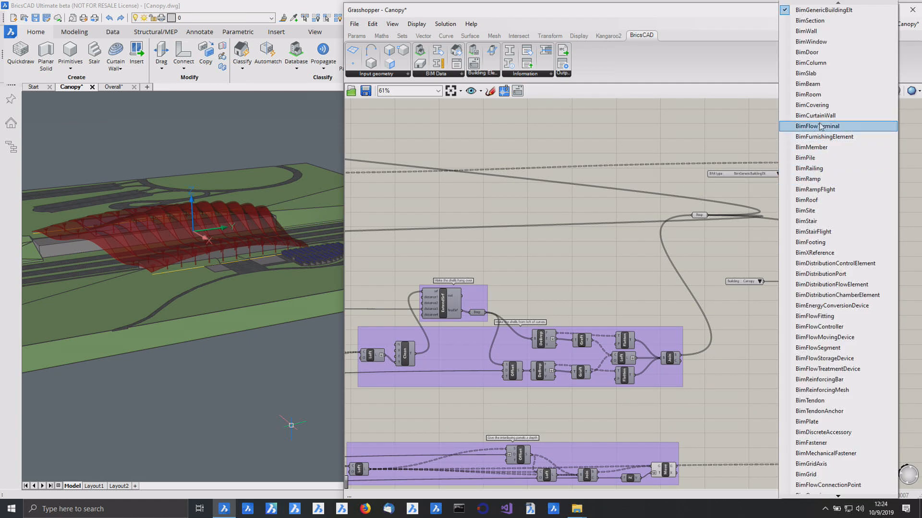
left_click(816, 63)
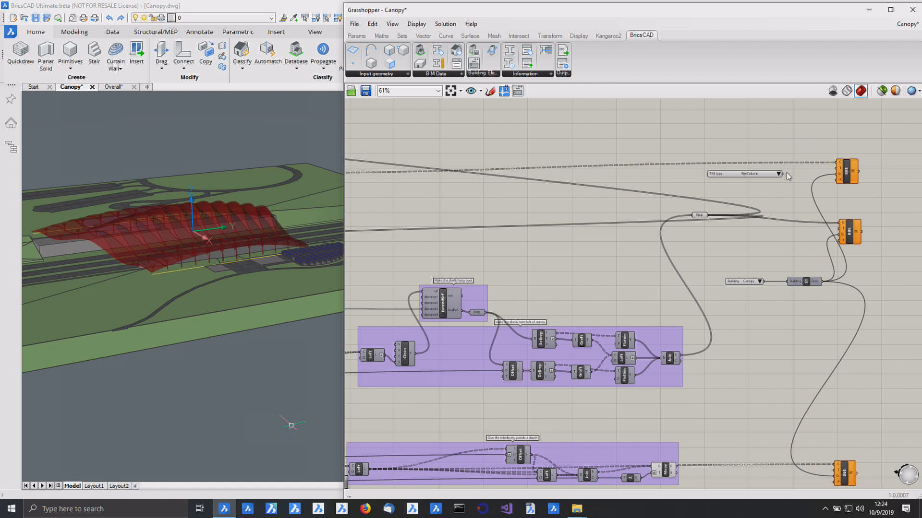
left_click_drag(783, 174, 837, 168)
Add a BIM type list set to BimRoof and wire it to the type input of the middle building element component
left_click_drag(456, 50, 734, 243)
left_click(768, 242)
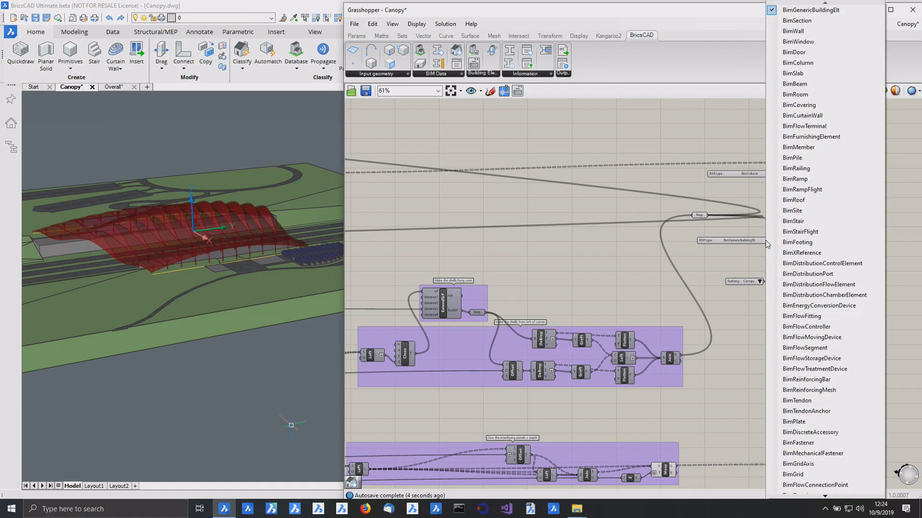
left_click(810, 201)
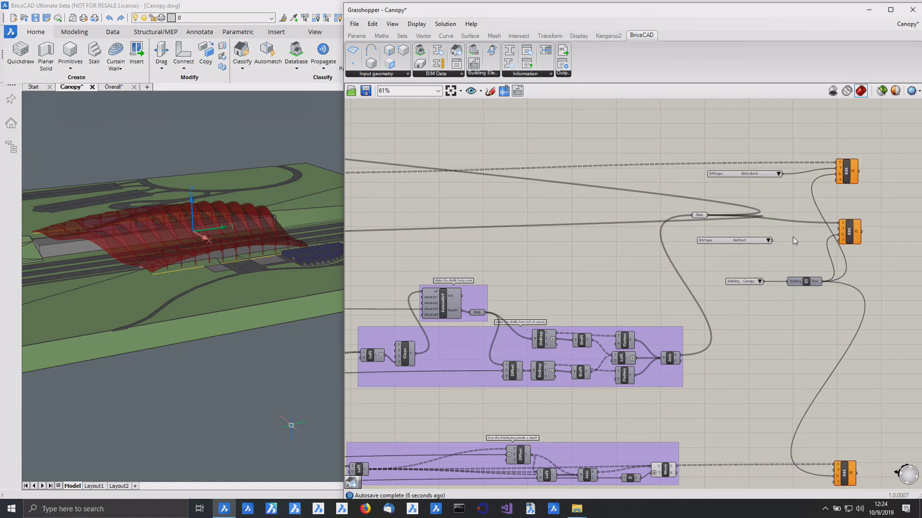
left_click_drag(773, 243, 785, 242)
left_click_drag(827, 235, 838, 229)
Add a BIM type list set to BimWindow and wire it to the type input of the lowest building element component
right_click_drag(753, 439, 710, 304)
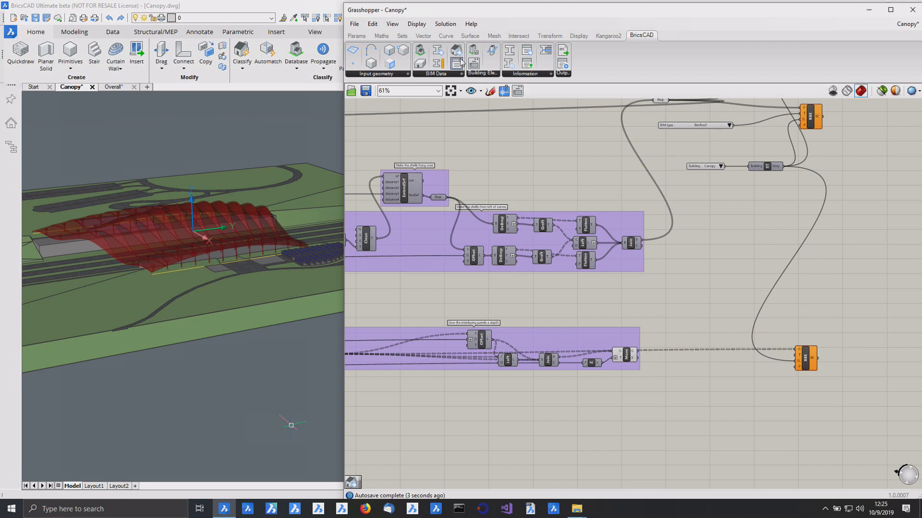
left_click_drag(717, 370, 717, 369)
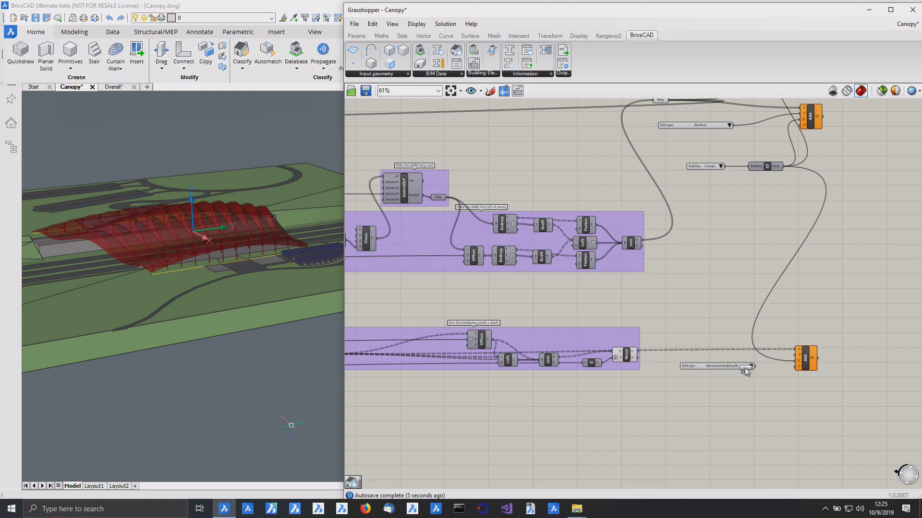
left_click(749, 366)
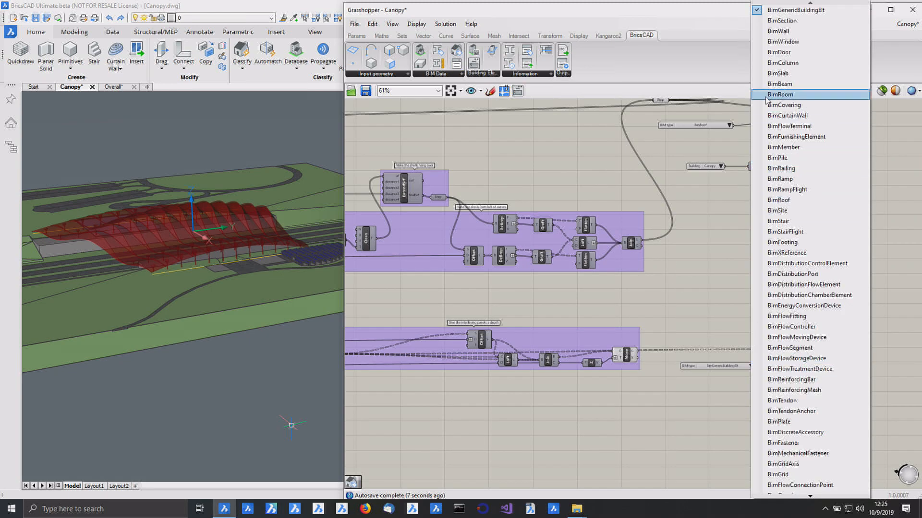
left_click(796, 43)
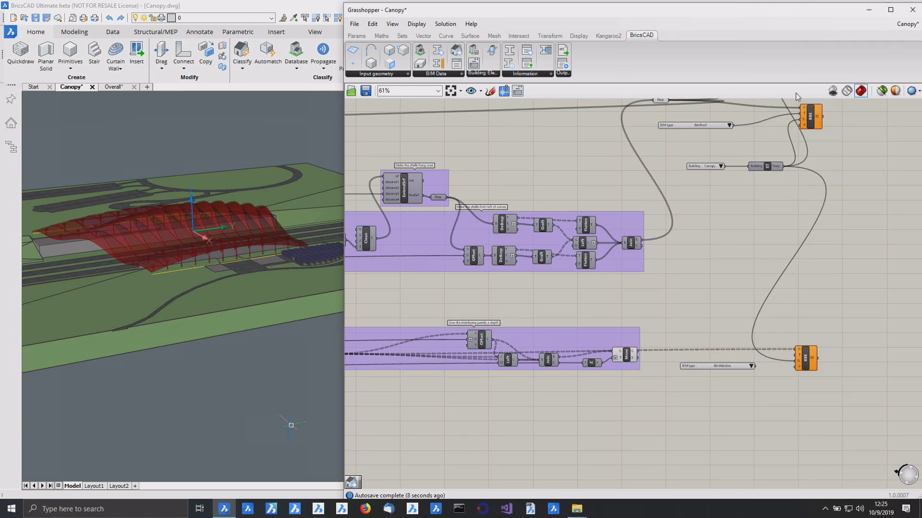
left_click_drag(754, 366, 795, 358)
Turn off the geometry preview and bake the column elements on layer C_Columns with material ByLayer
right_click_drag(721, 267, 680, 362)
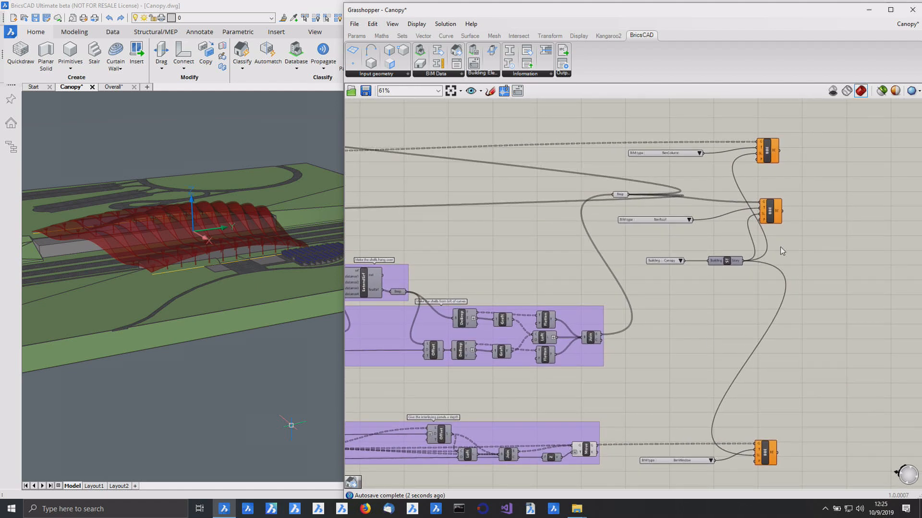
left_click(833, 90)
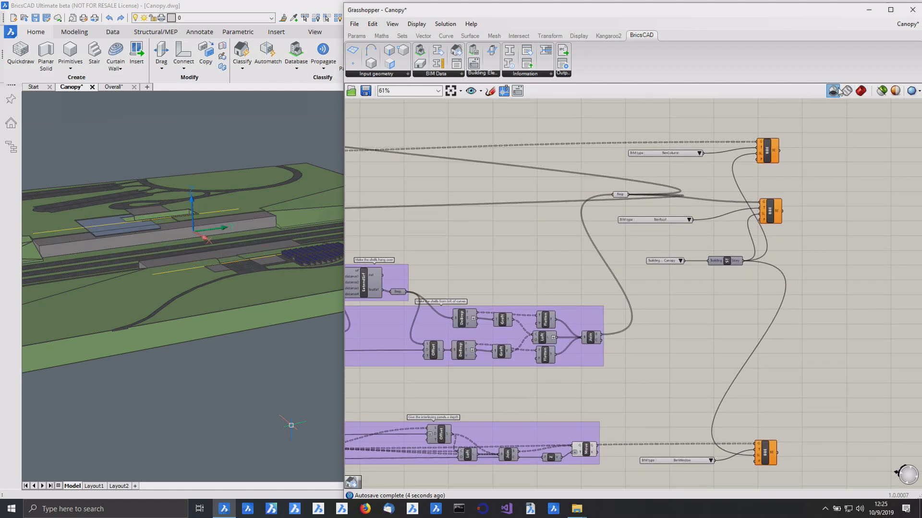
left_click(768, 145)
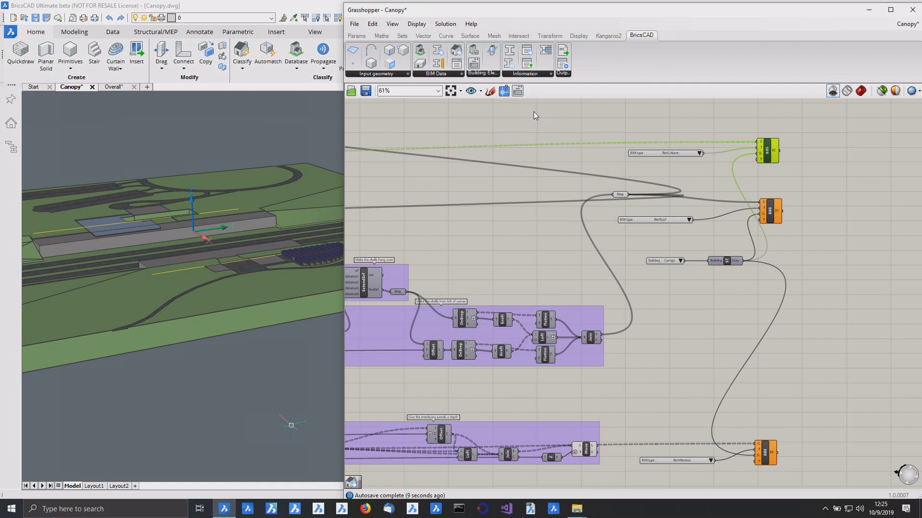
left_click(517, 90)
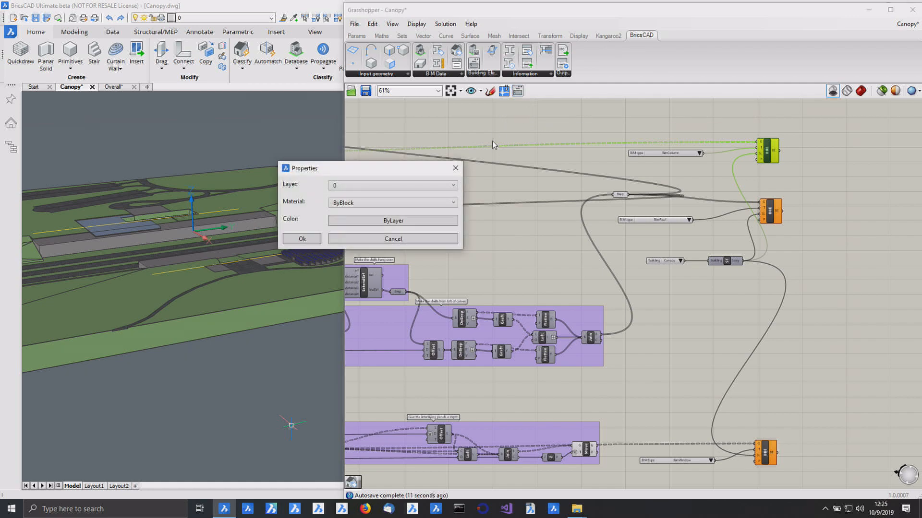
left_click(449, 187)
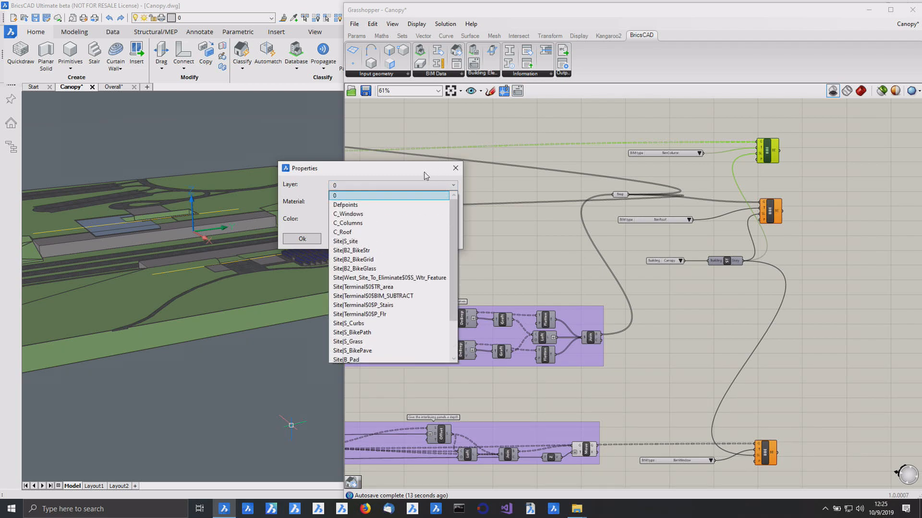
left_click(387, 223)
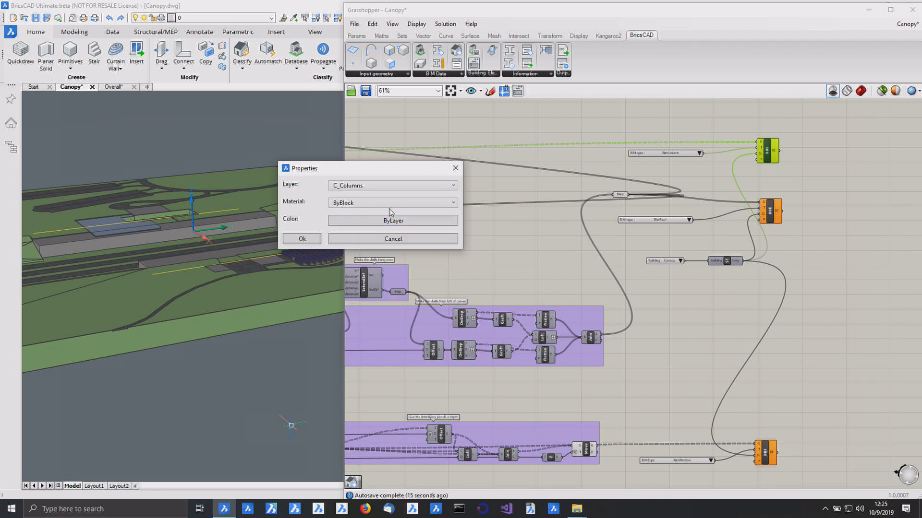
left_click(390, 204)
left_click(387, 223)
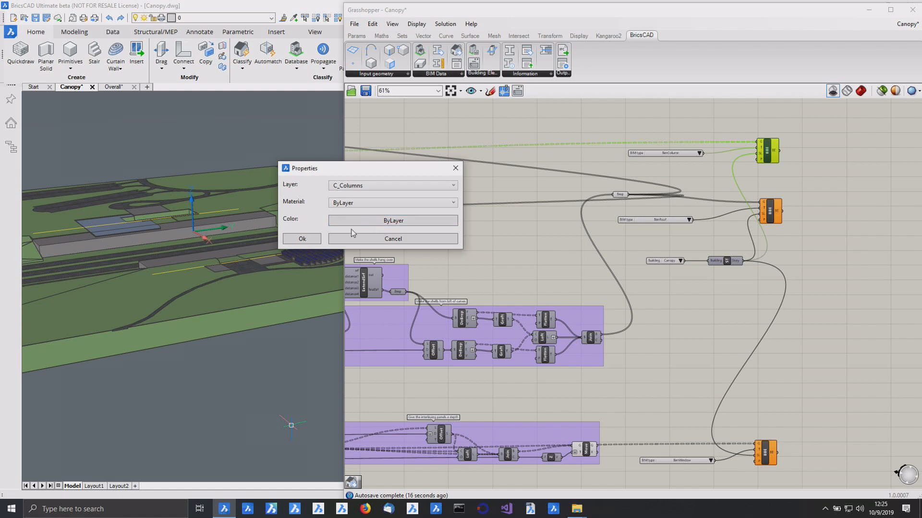
left_click(302, 239)
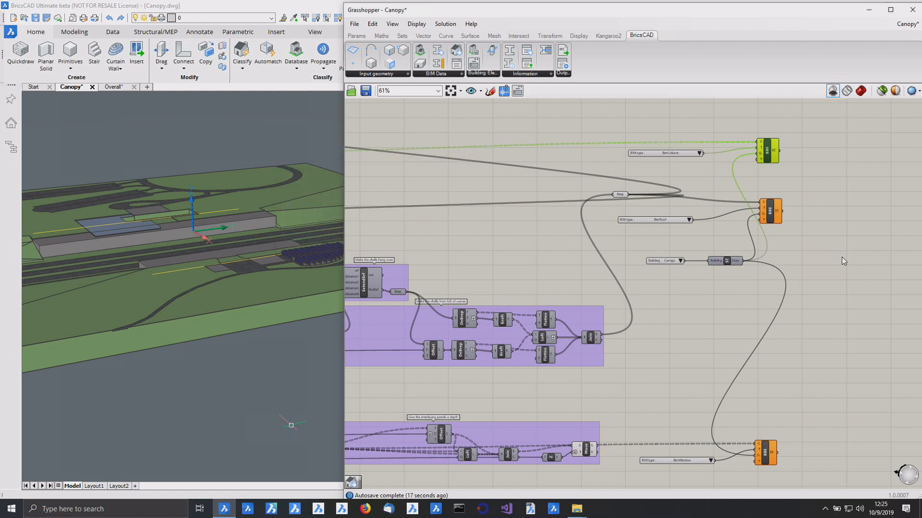
Bake the roof elements on layer C_Roof with material ByLayer
left_click(776, 216)
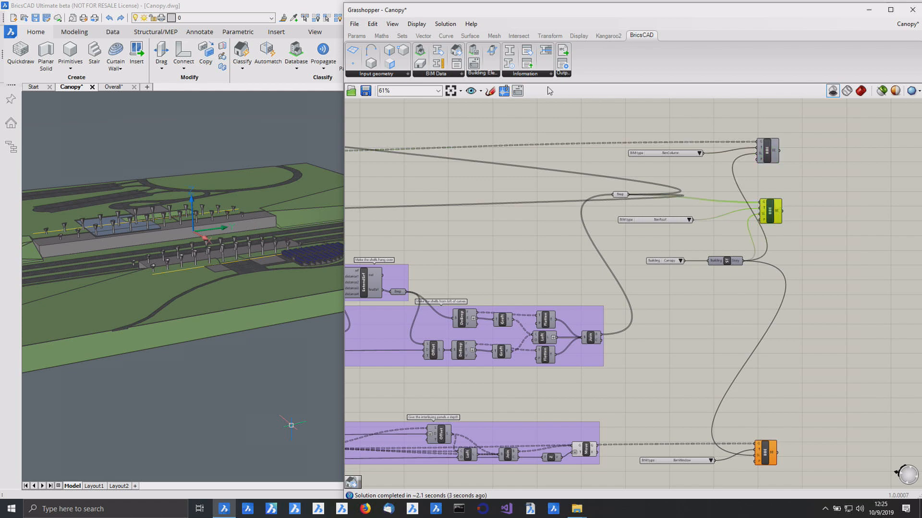
left_click(517, 90)
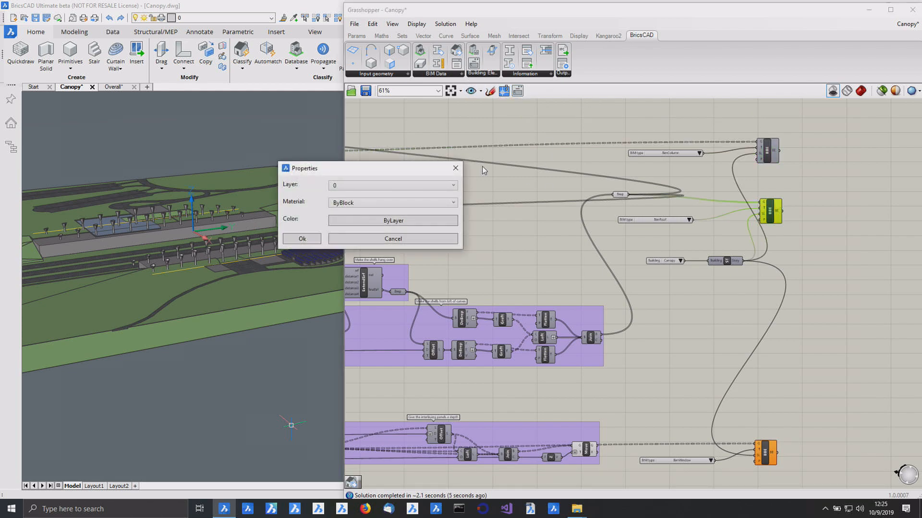
left_click(414, 187)
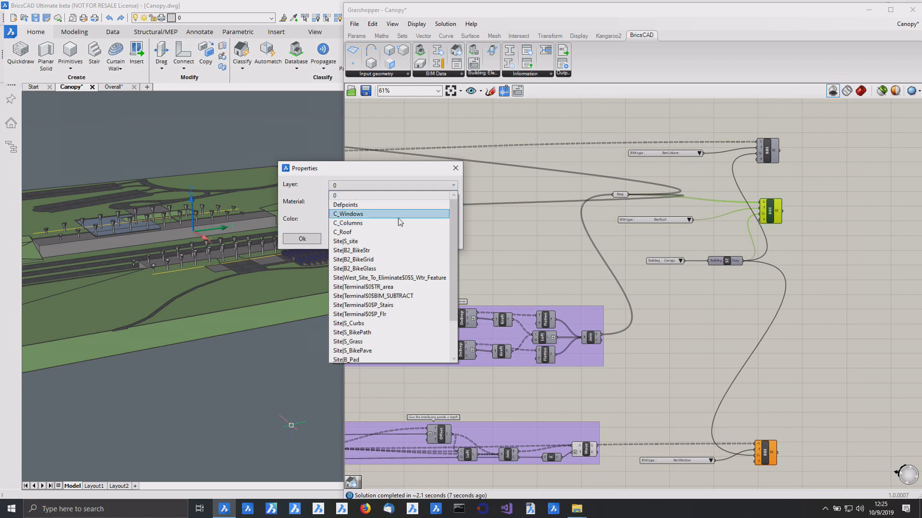
left_click(392, 232)
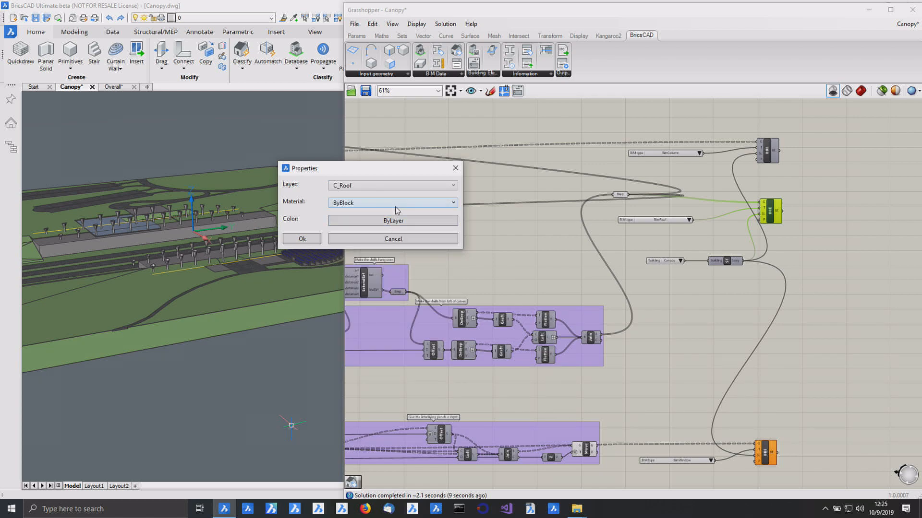
left_click(401, 207)
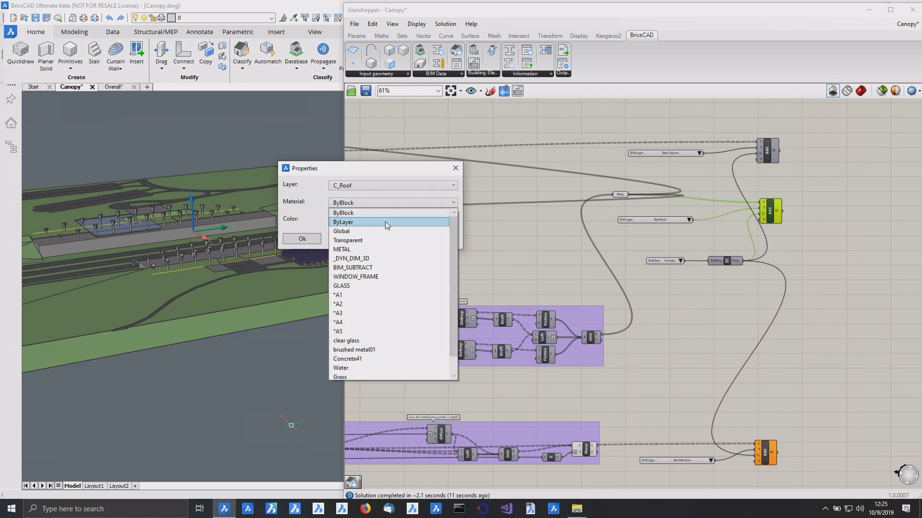
left_click(386, 223)
left_click(302, 238)
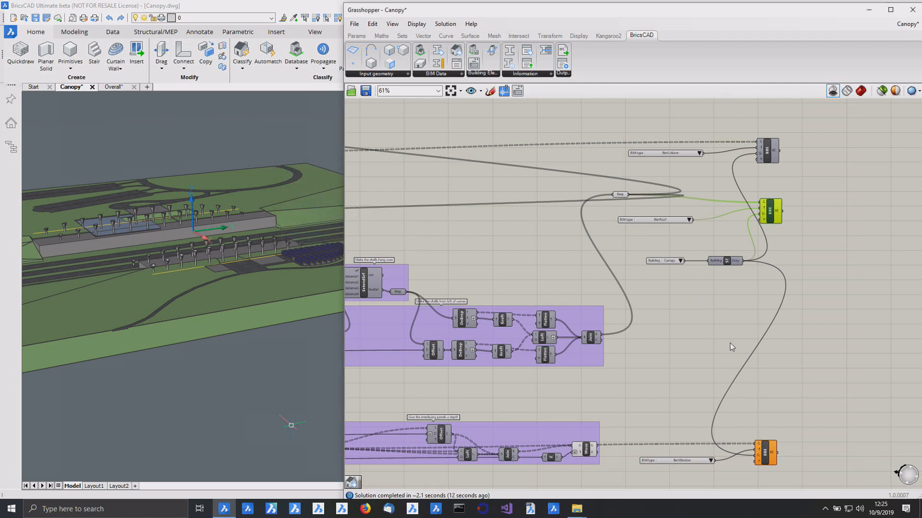
Bake the window elements on layer C_Windows with material ByLayer, and close the Grasshopper window
right_click_drag(808, 391, 809, 316)
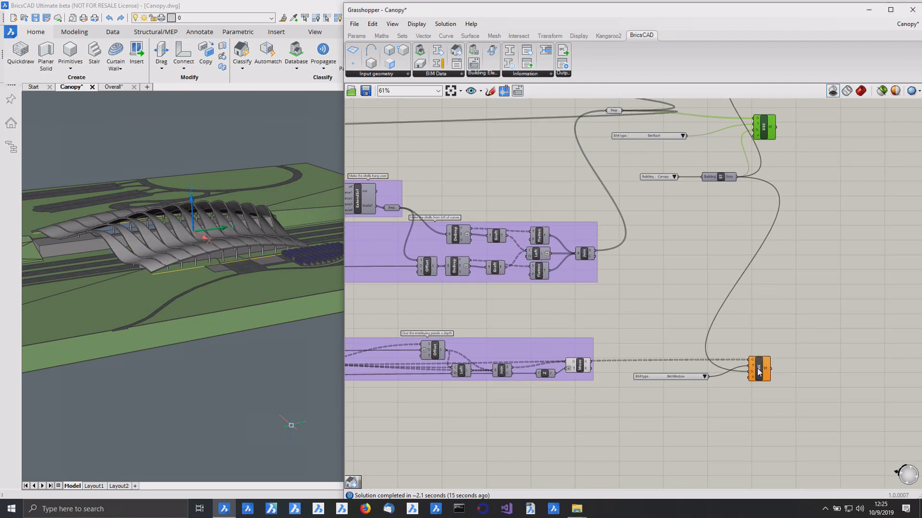
left_click(758, 373)
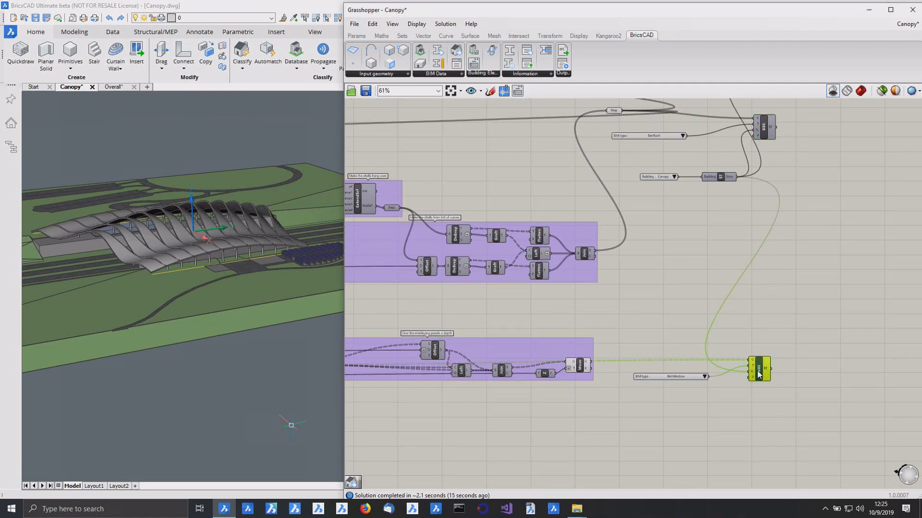
left_click(518, 90)
left_click(432, 185)
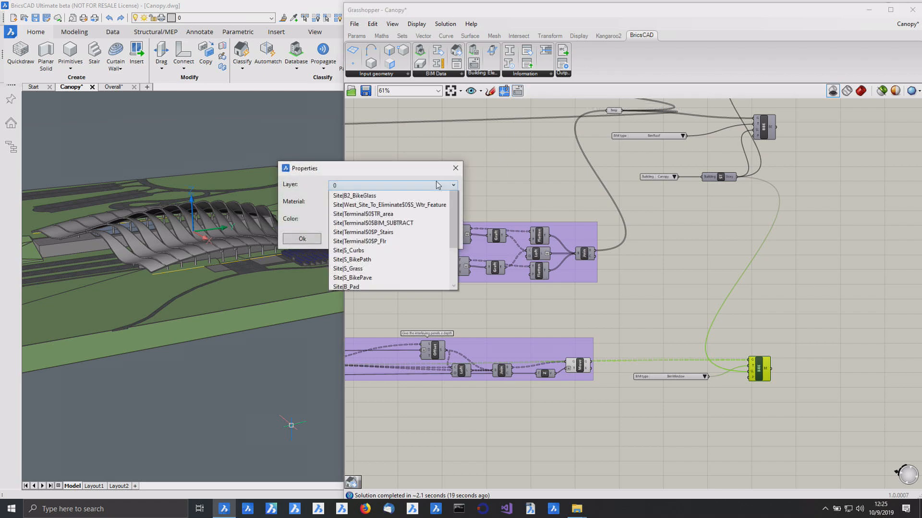
left_click(417, 213)
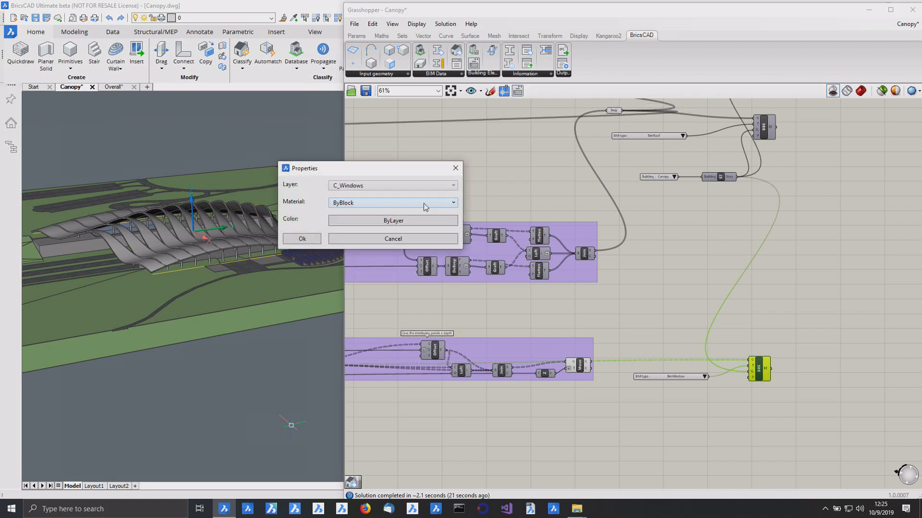
left_click(426, 207)
left_click(409, 219)
left_click(311, 242)
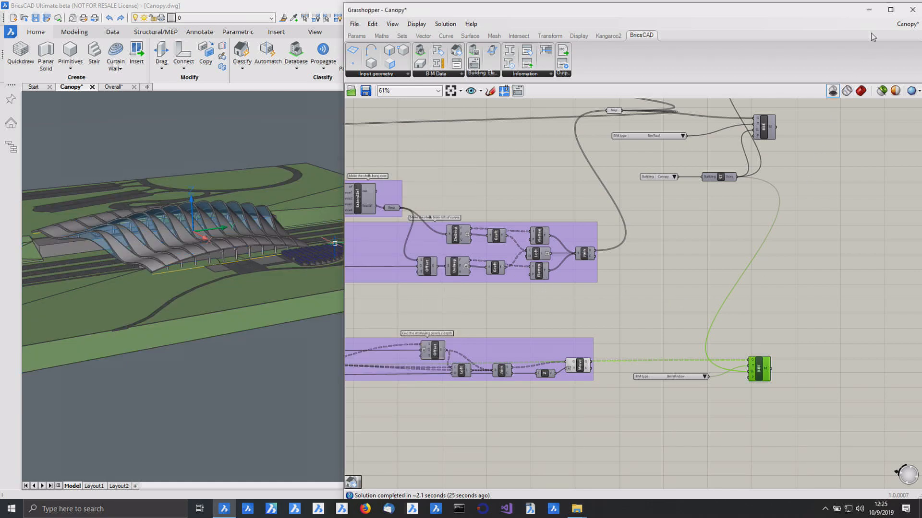
left_click(911, 9)
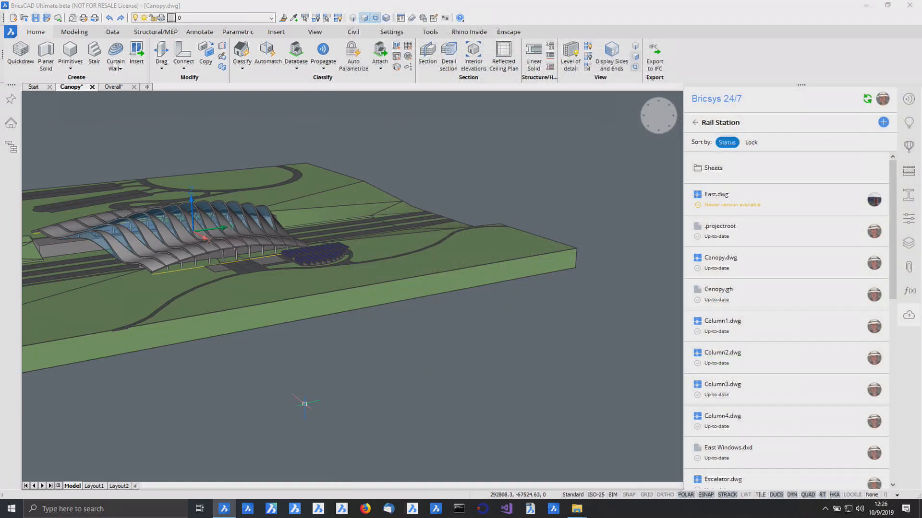
Examine the baked canopy up close, checking the element type and layer of its columns and roof panels
middle_click_drag(305, 404, 440, 397, "shift")
scroll(393, 304, "up", 3)
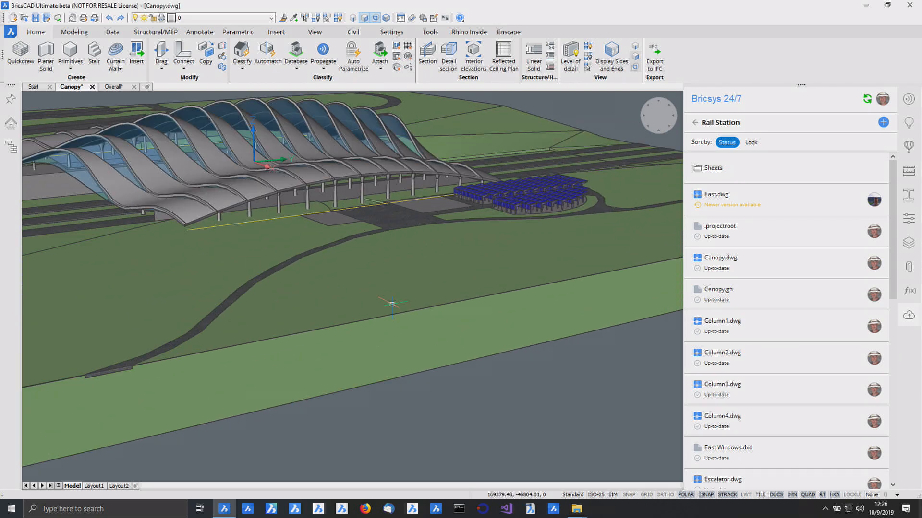
middle_click_drag(350, 239, 411, 306)
scroll(402, 282, "up", 4)
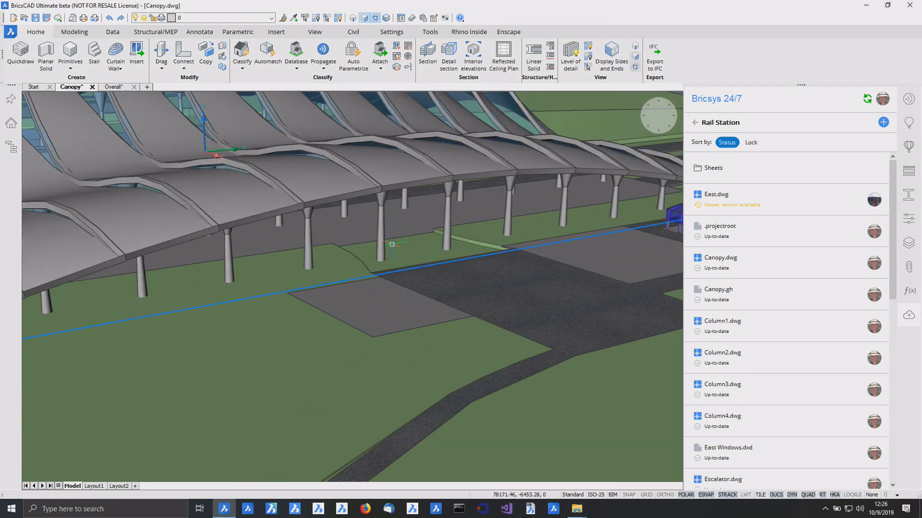
middle_click_drag(393, 244, 418, 269)
scroll(429, 299, "up", 3)
key("Tab")
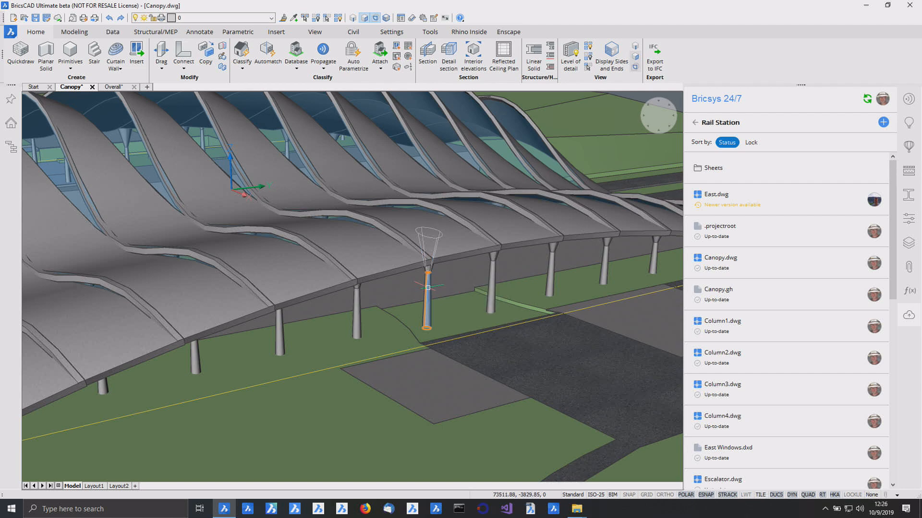
mouse_move(360, 250)
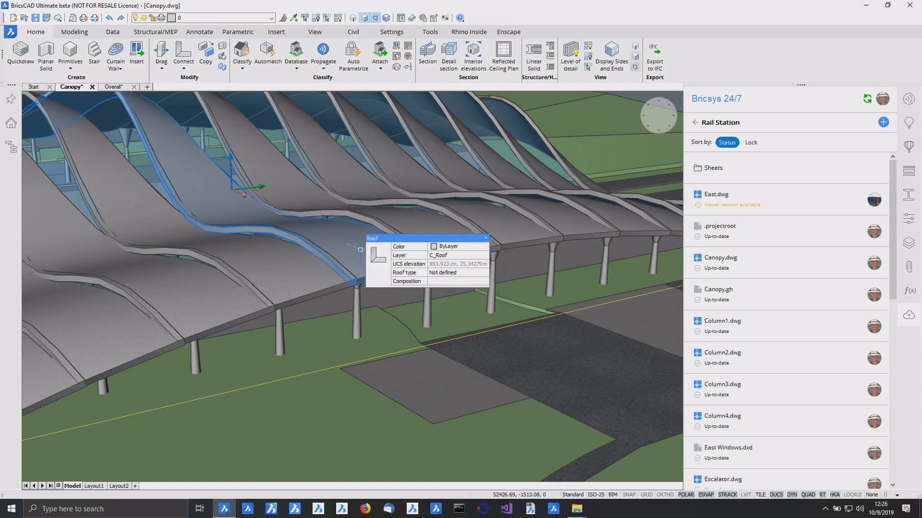
key("Tab")
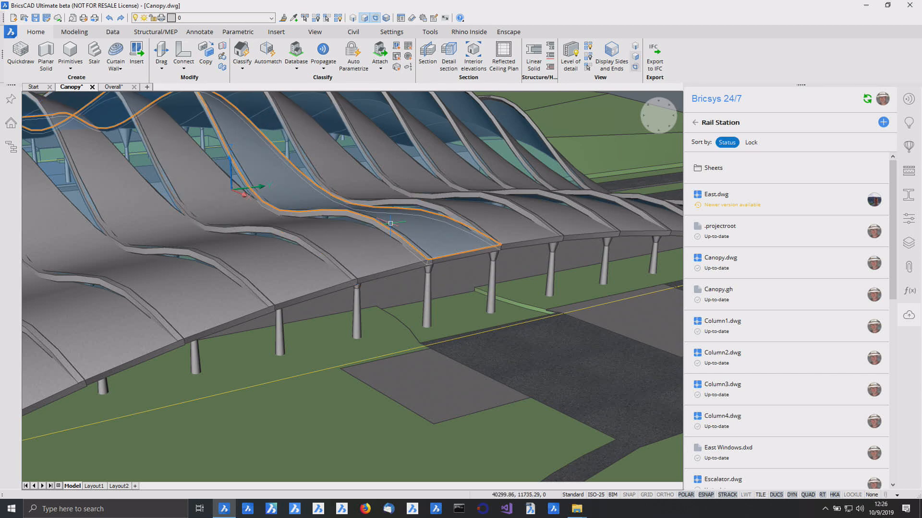
scroll(397, 220, "down", 5)
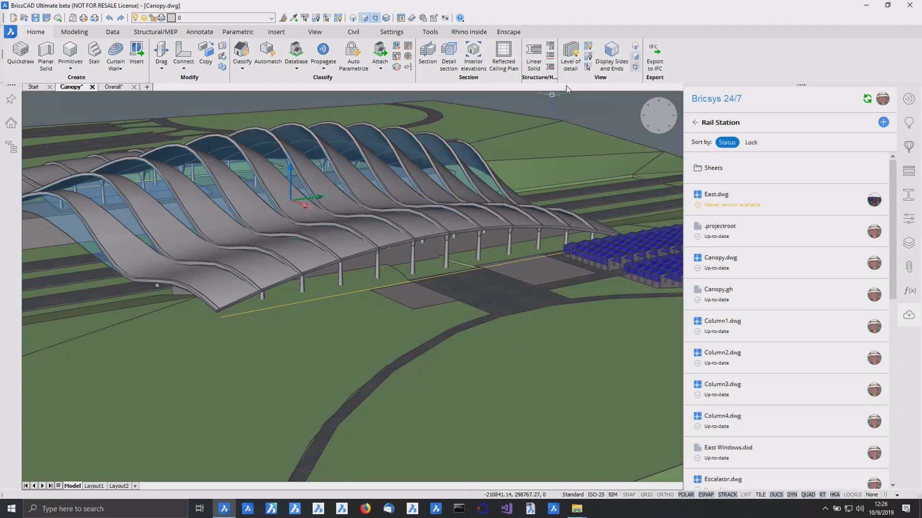
Save the canopy drawing and reload the Canopy attachment in the Overall drawing
key("ctrl+s")
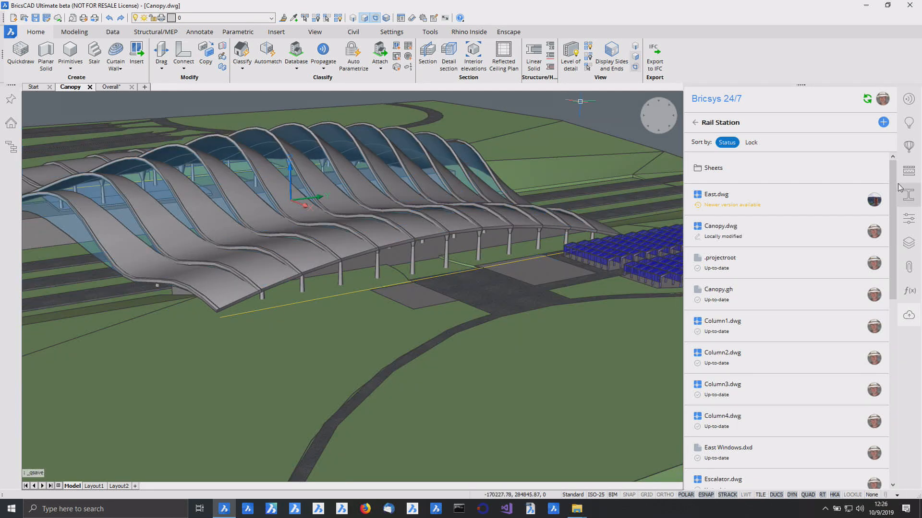
left_click(909, 267)
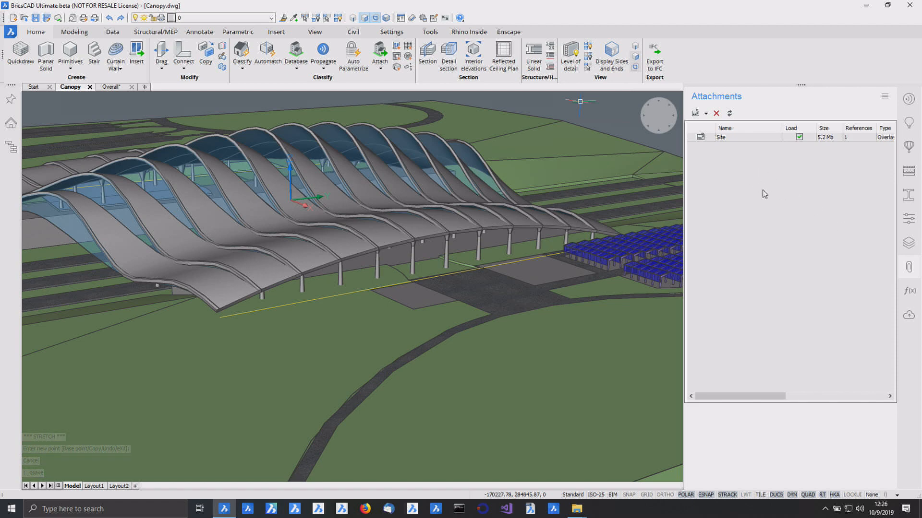
left_click(108, 87)
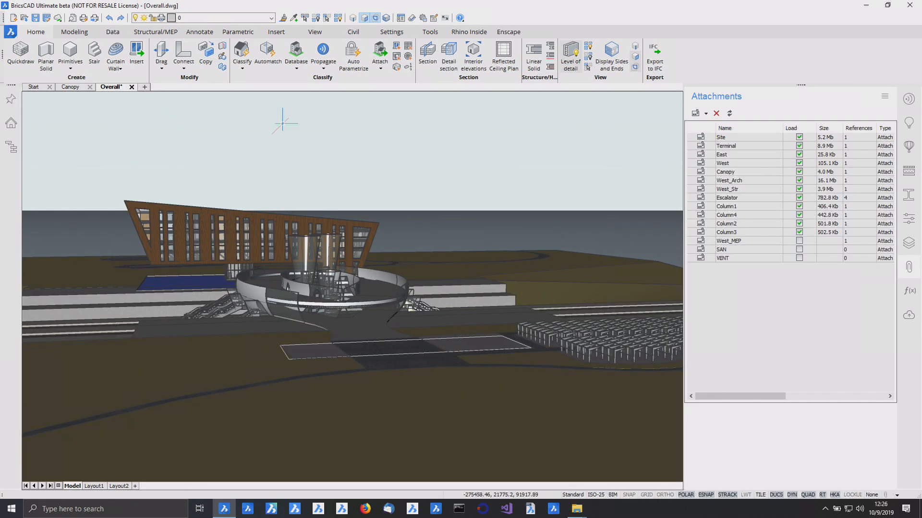
left_click(742, 173)
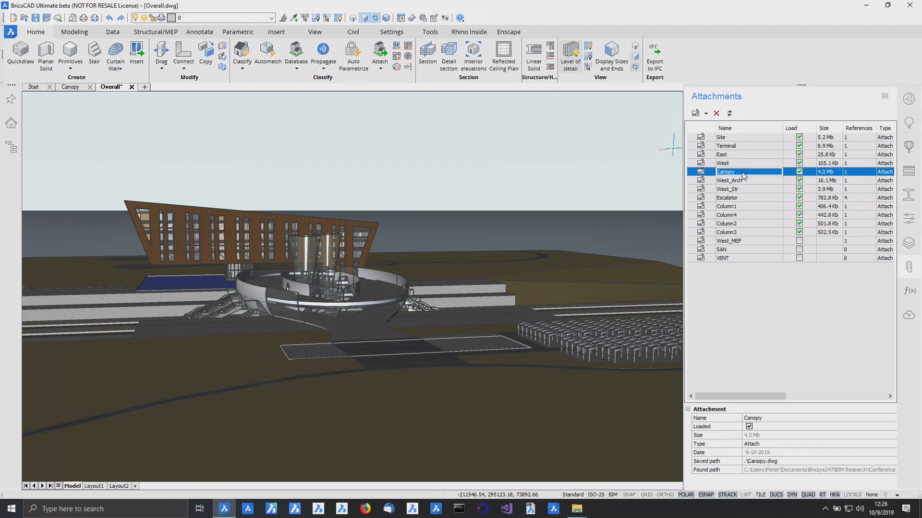
right_click(744, 174)
left_click(780, 214)
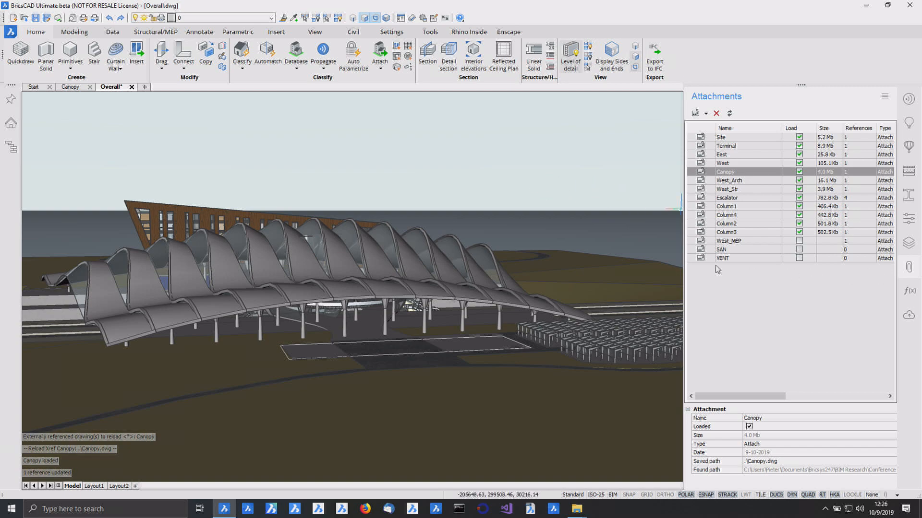
middle_click_drag(459, 373, 497, 382, "shift")
middle_click_drag(422, 384, 530, 357)
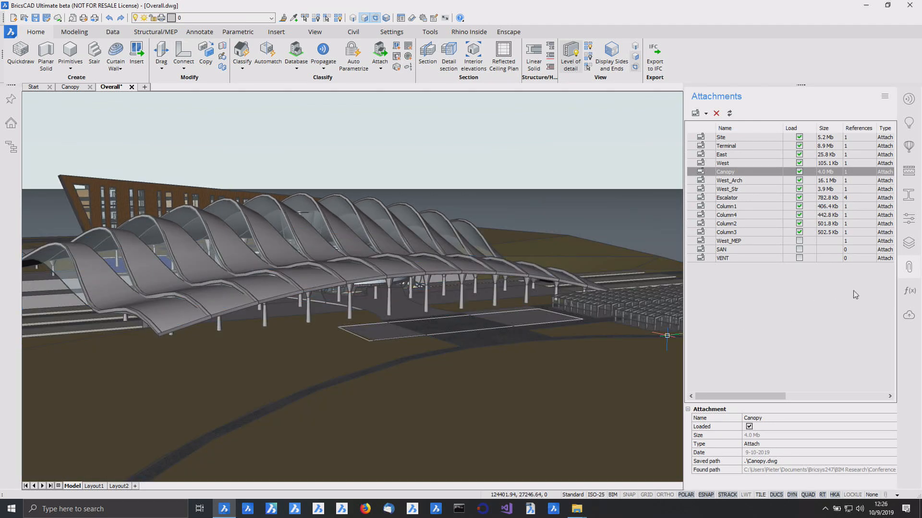
Upload Canopy.dwg to the Rail Station cloud project with status Draft and the description "Flowing terminal"
left_click(908, 317)
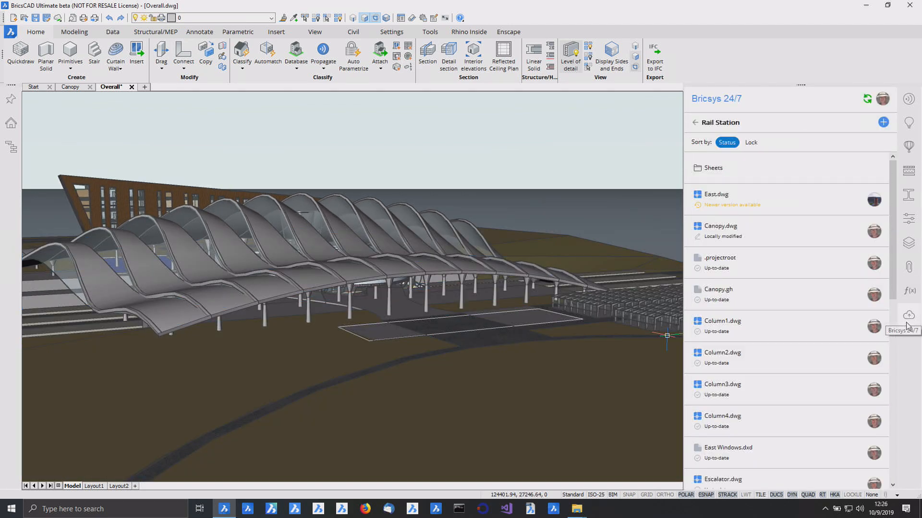
right_click(767, 235)
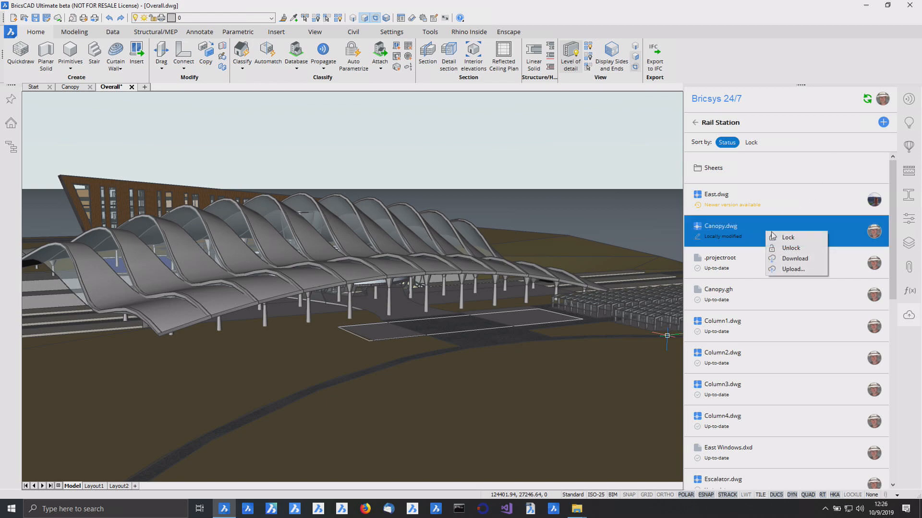
left_click(806, 270)
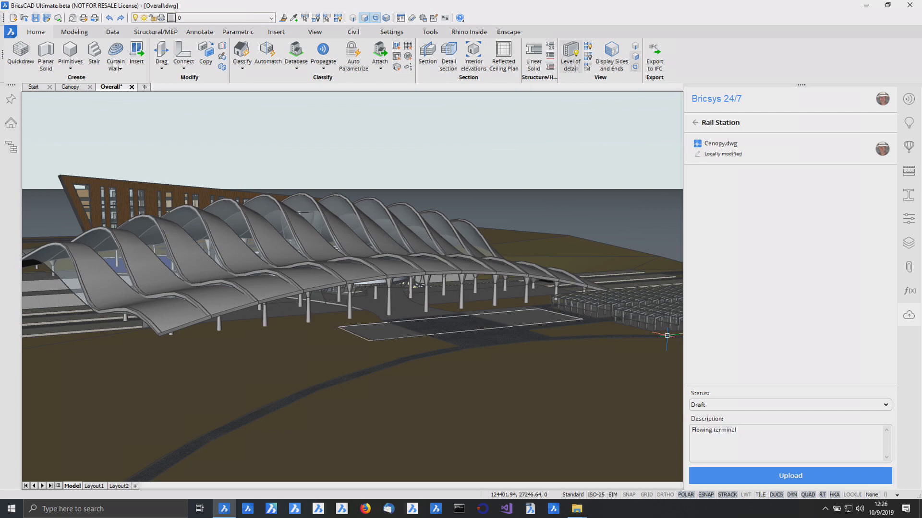
left_click(816, 470)
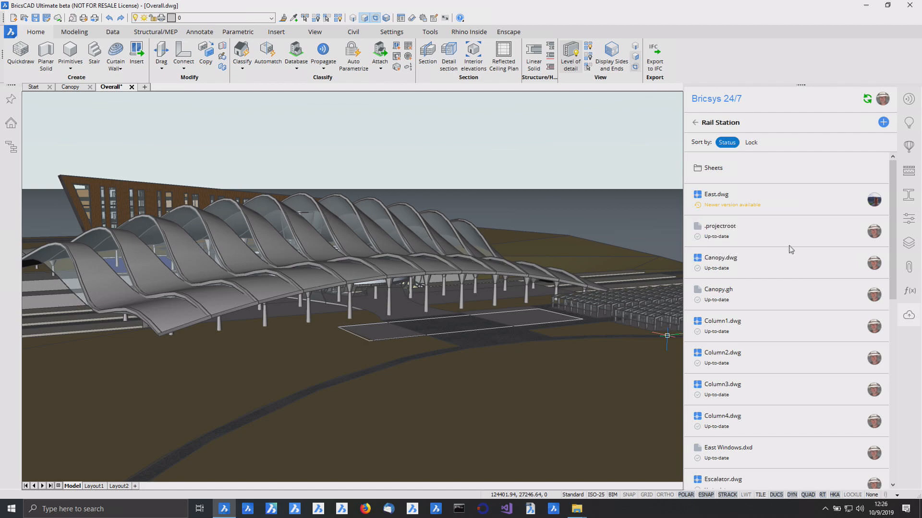
Download the newer version of East.dwg from the Rail Station cloud project
left_click(743, 204)
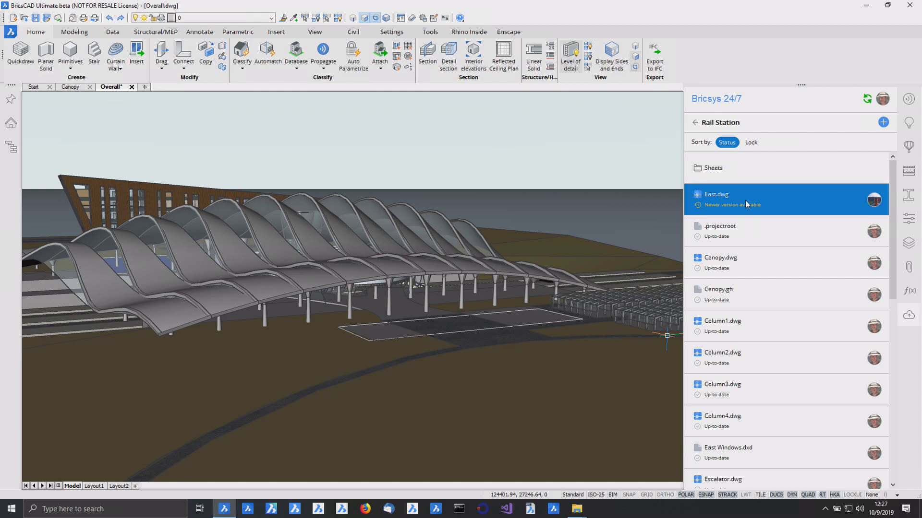
right_click(745, 201)
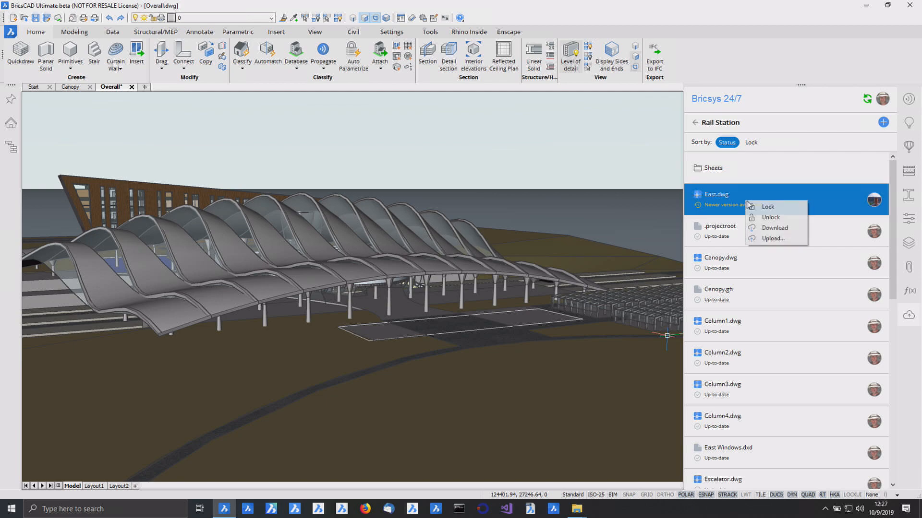
left_click(783, 230)
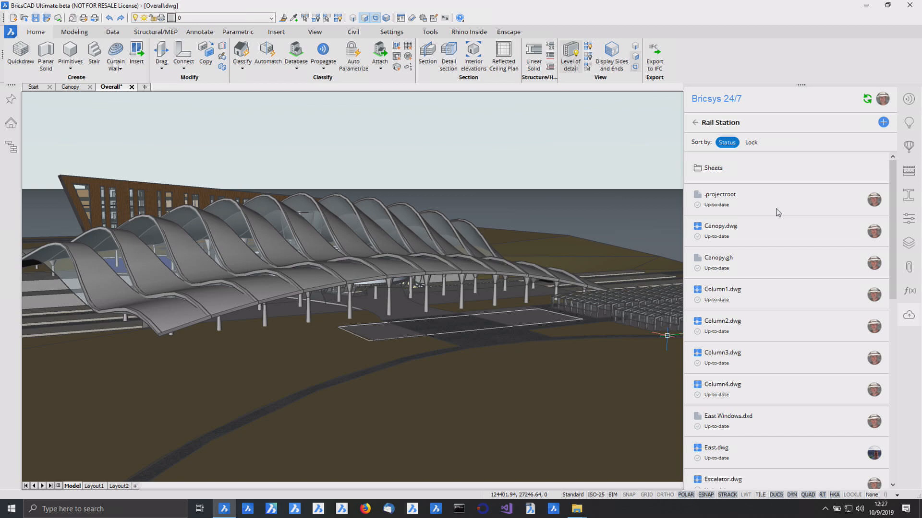
Reload the East attachment in the Overall drawing and inspect the east building beside the canopy
left_click(908, 268)
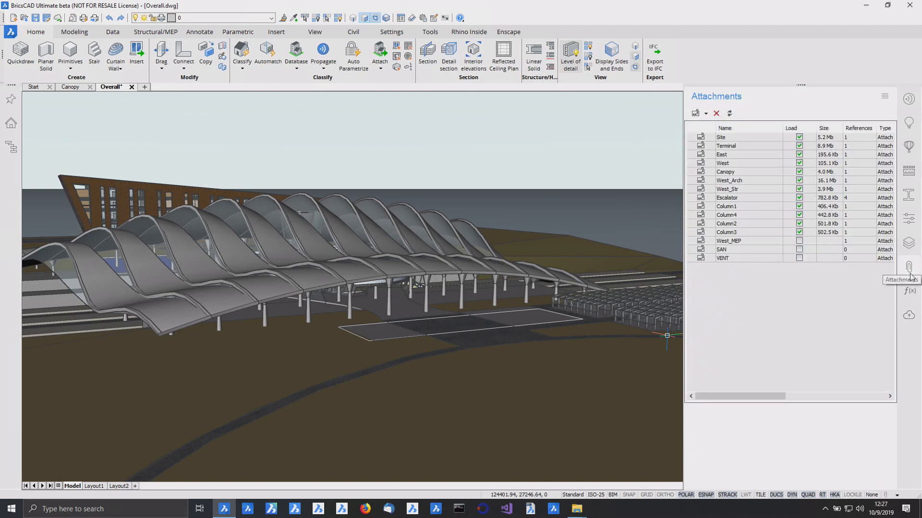
right_click(705, 155)
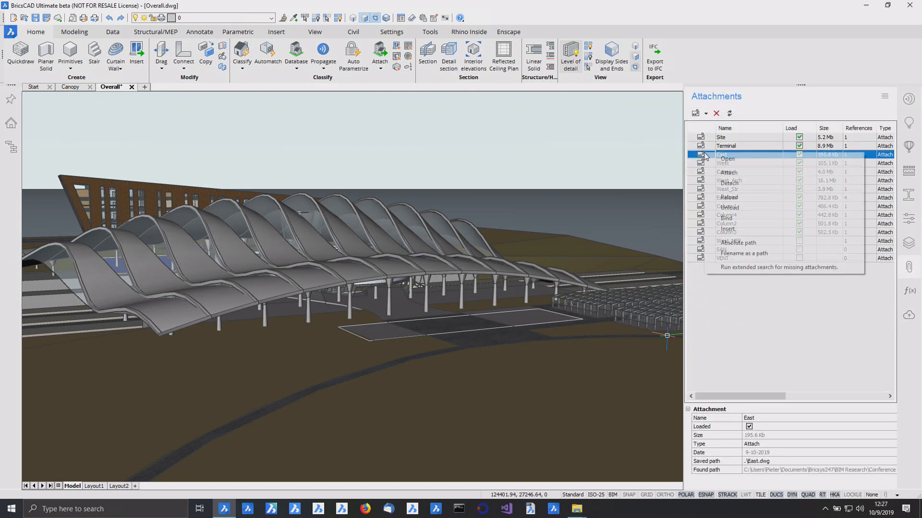
left_click(738, 197)
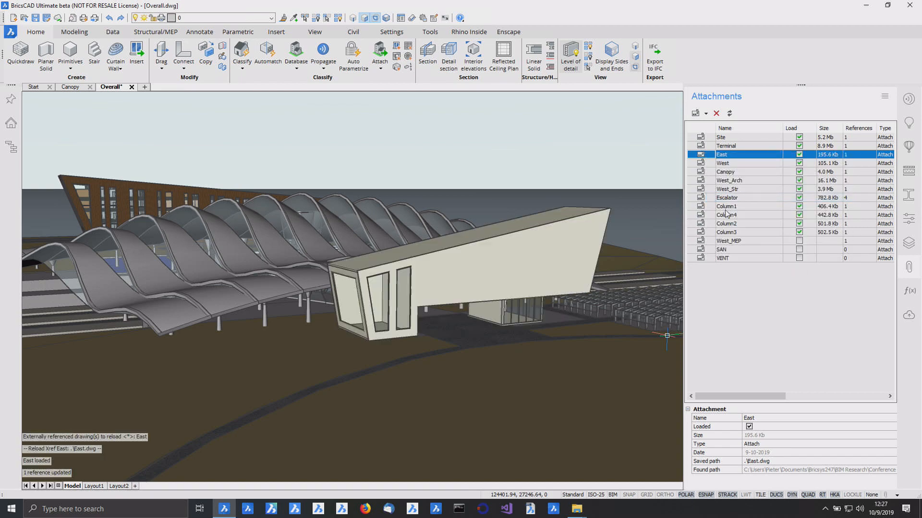
scroll(432, 370, "up", 5)
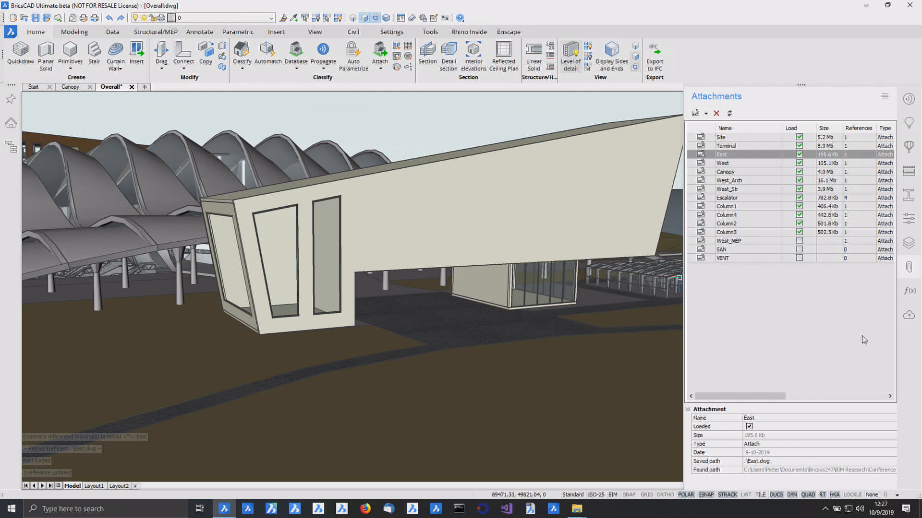
middle_click_drag(679, 365, 597, 402)
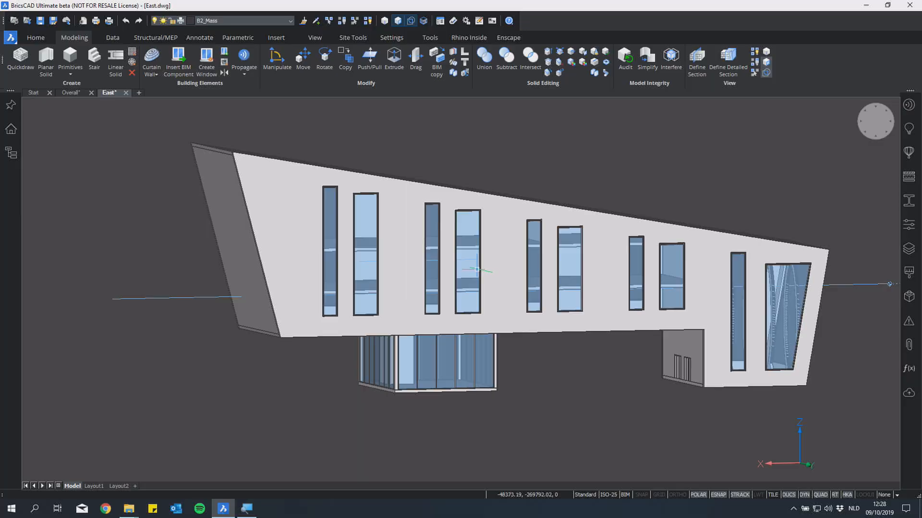
Set Clip display to Yes for Section Plane (2) around the east building's core and clear the selection
mouse_move(469, 264)
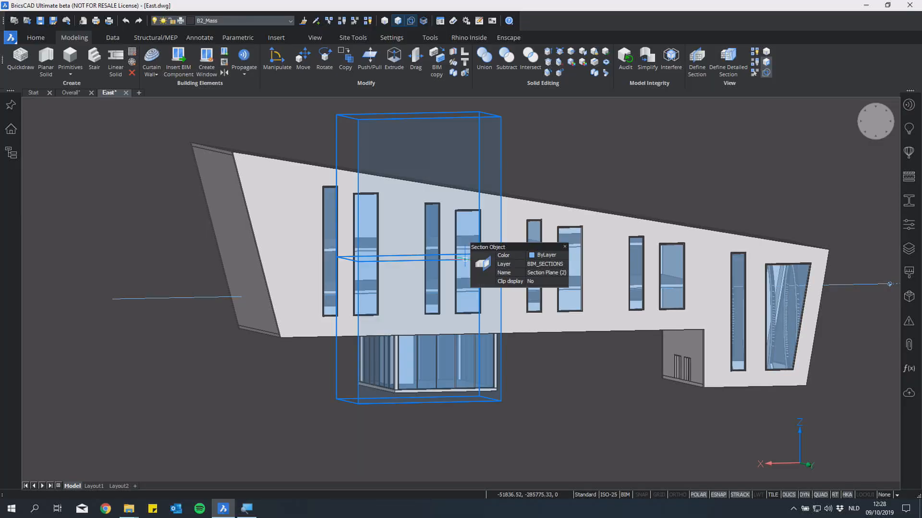
left_click(538, 281)
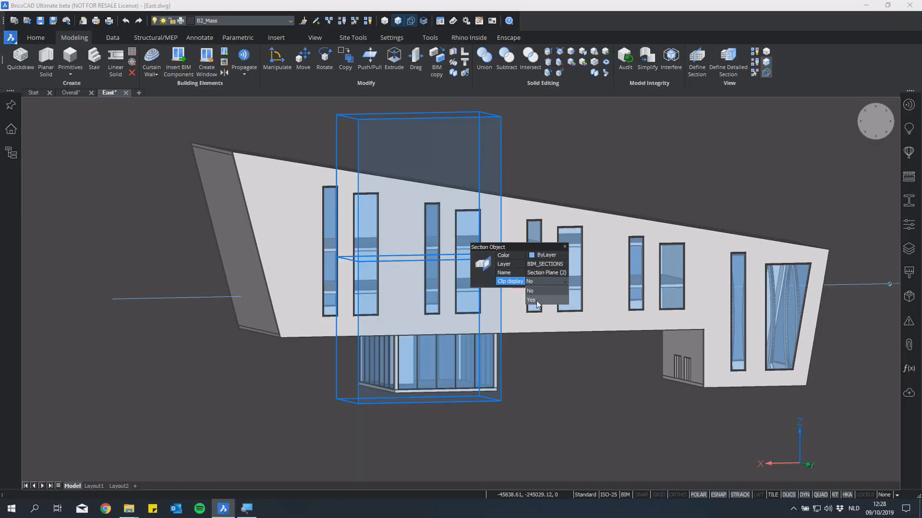
left_click(535, 300)
key("Escape")
key("Escape")
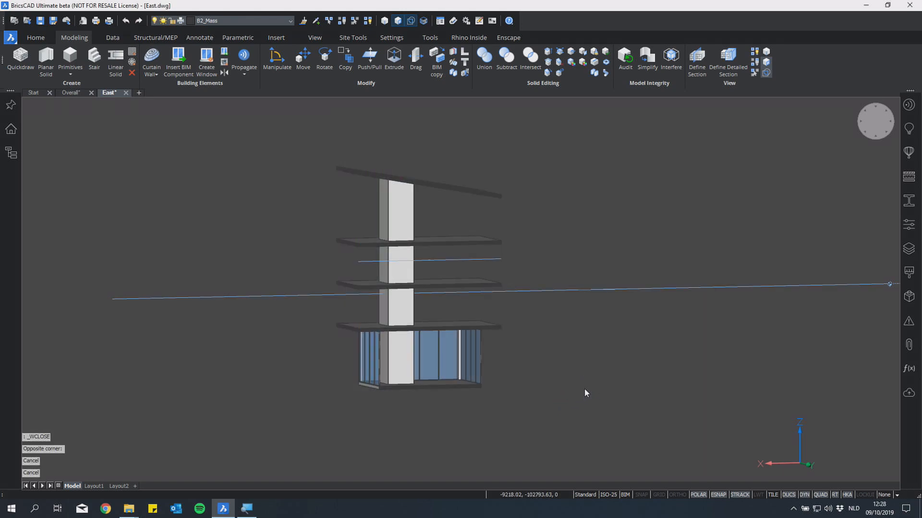
Create a BIM stair wrapping around the core, from the ground-floor slab up to the slab above
middle_click_drag(587, 384, 608, 318, "shift")
scroll(612, 365, "up", 2)
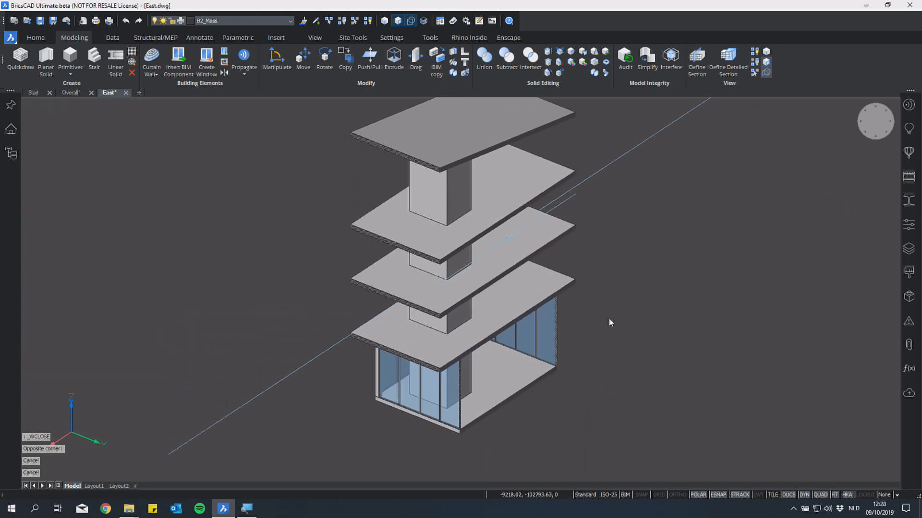
mouse_move(616, 336)
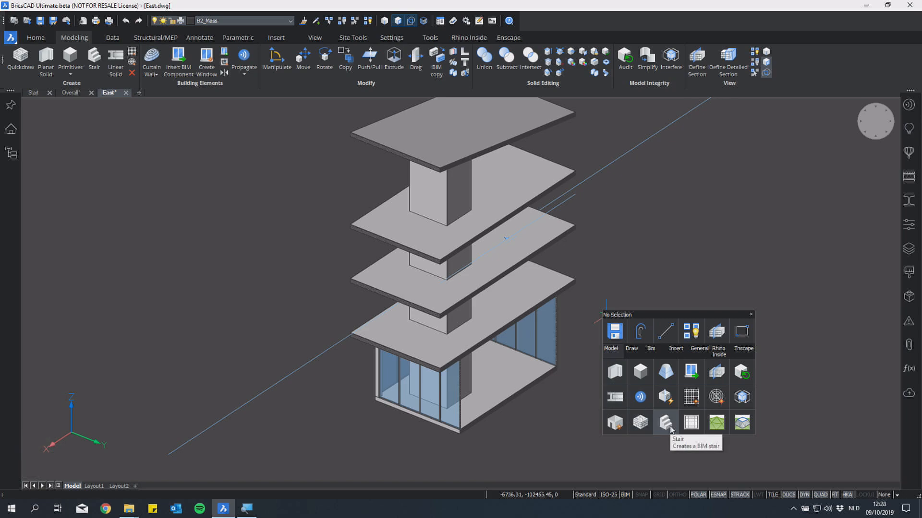
left_click(666, 422)
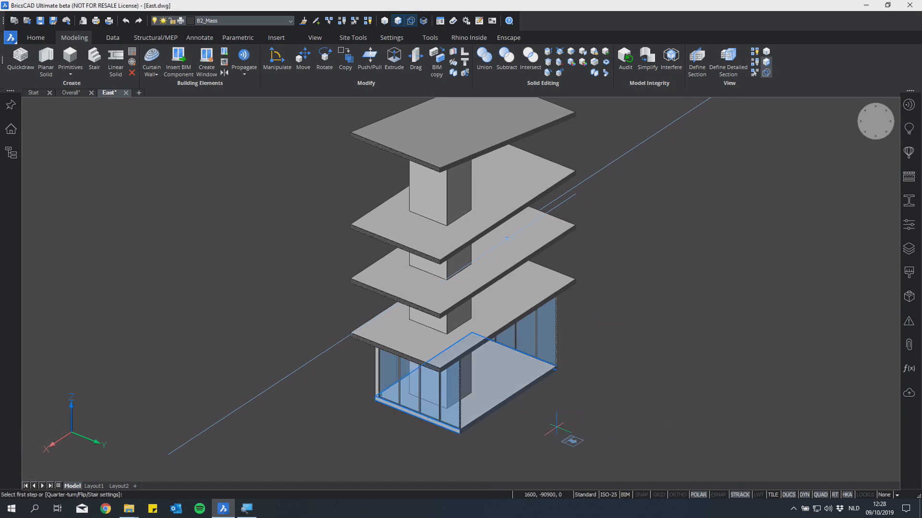
scroll(460, 406, "up", 4)
scroll(468, 404, "up", 4)
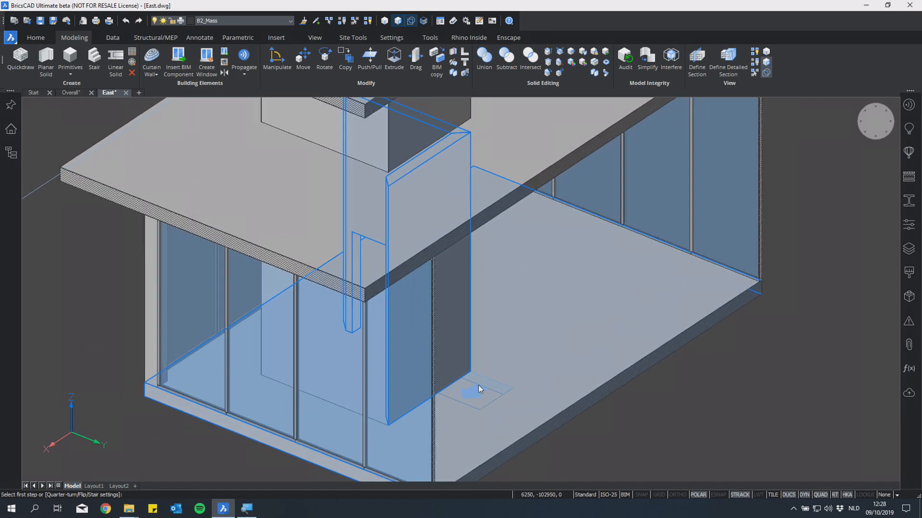
left_click(466, 377)
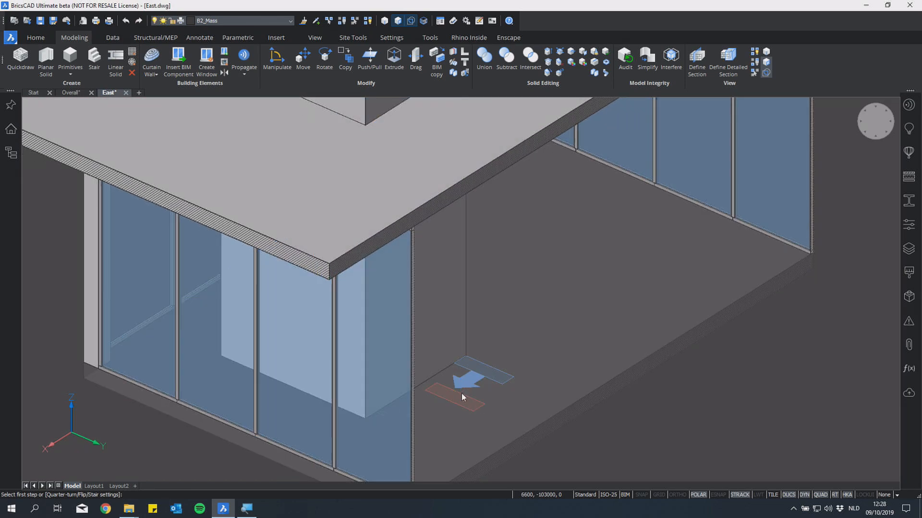
middle_click_drag(463, 397, 620, 151, "shift")
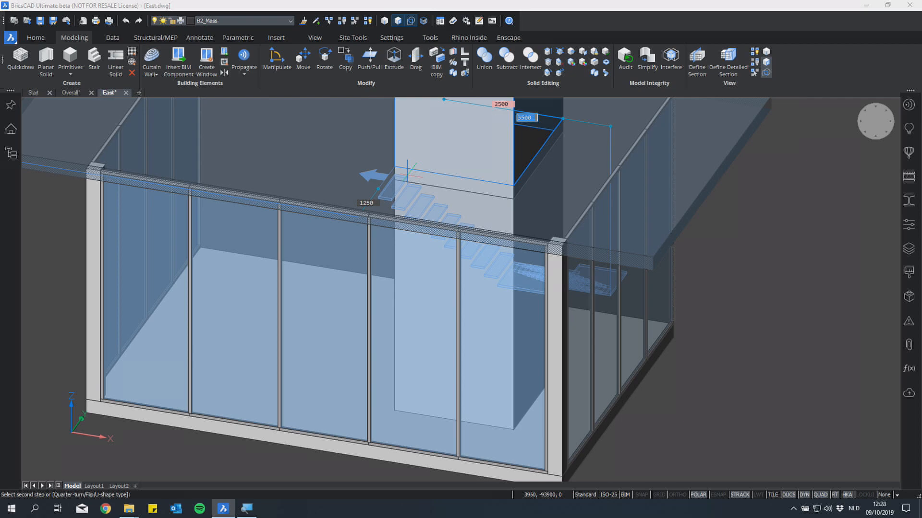
left_click(407, 176)
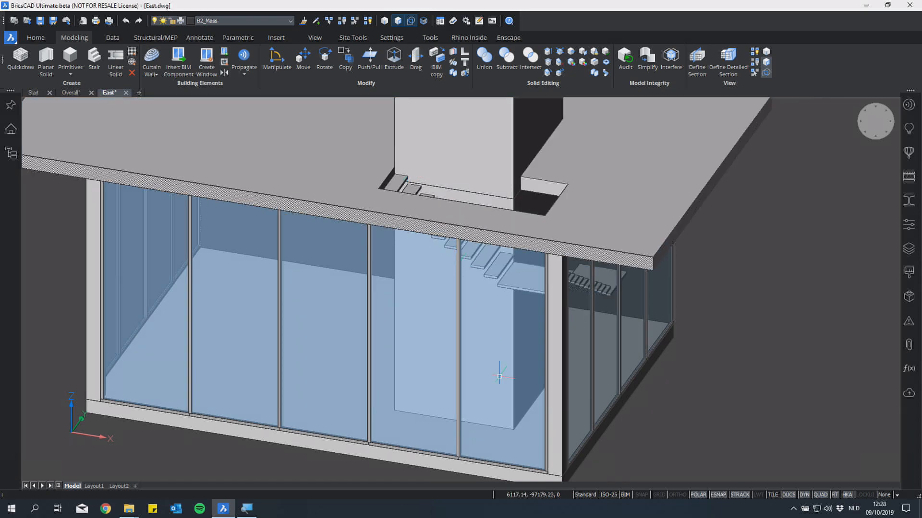
Push the end face of the stair opening in the first-floor slab to align with the corner of the core
middle_click_drag(500, 372, 560, 372, "shift")
mouse_move(495, 290)
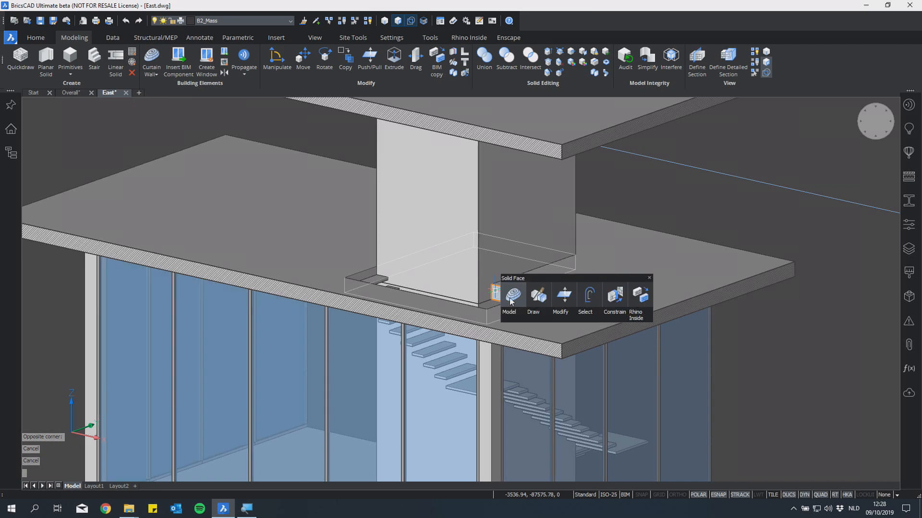
left_click(574, 261)
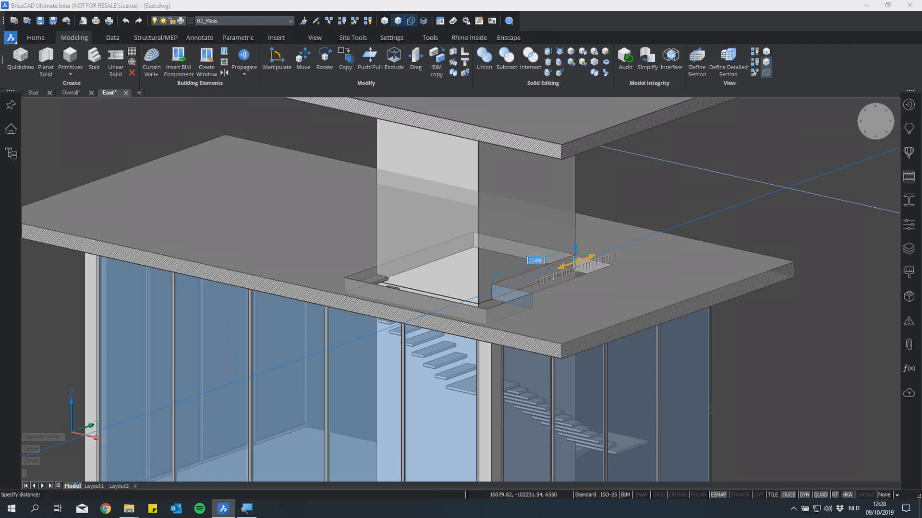
left_click(577, 261)
Create a BIM stair wrapping the core from the first-floor to the second-floor slab and push the new opening's end face to the core's corner
middle_click_drag(636, 472, 632, 498, "shift")
scroll(683, 443, "up", 3)
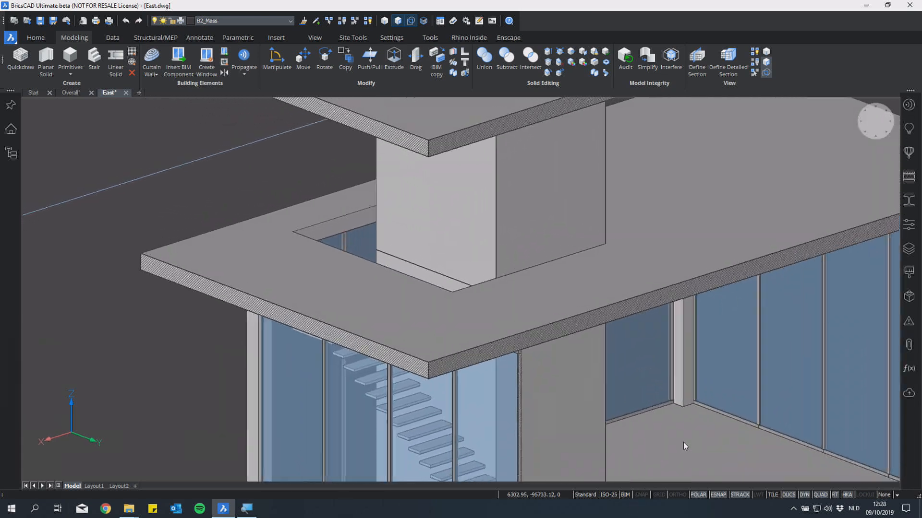
right_click(637, 257)
left_click(647, 281)
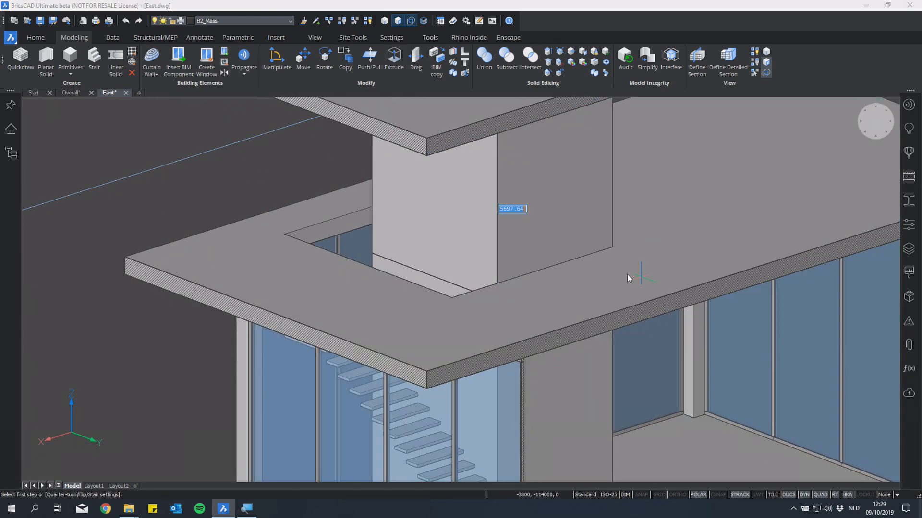
left_click(610, 255)
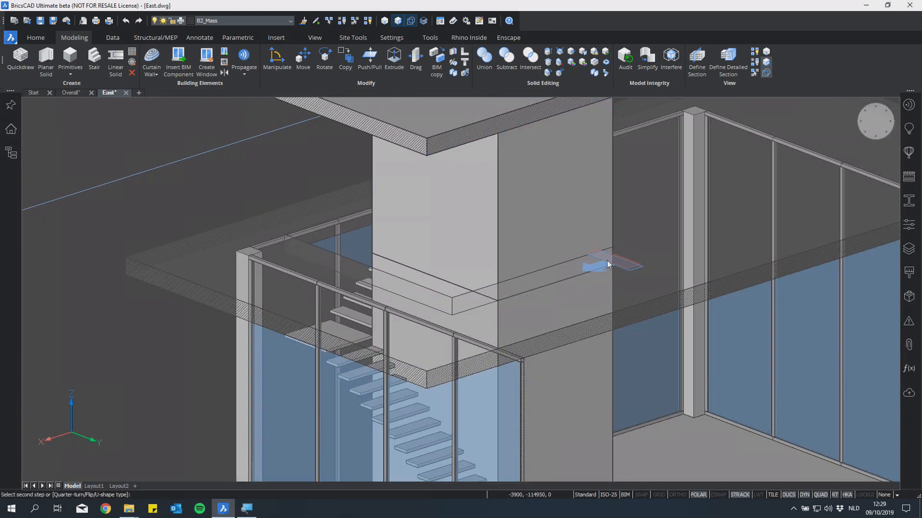
middle_click_drag(608, 264, 490, 255, "shift")
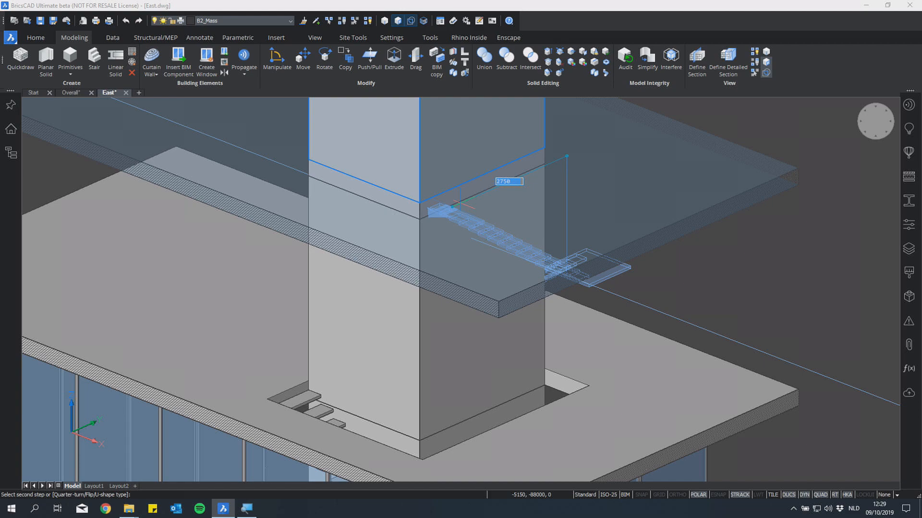
left_click(468, 202)
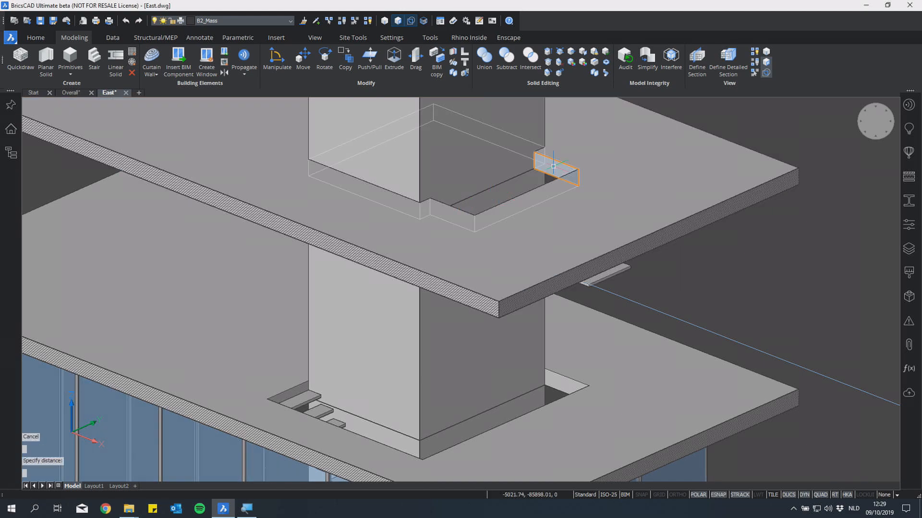
left_click(569, 171)
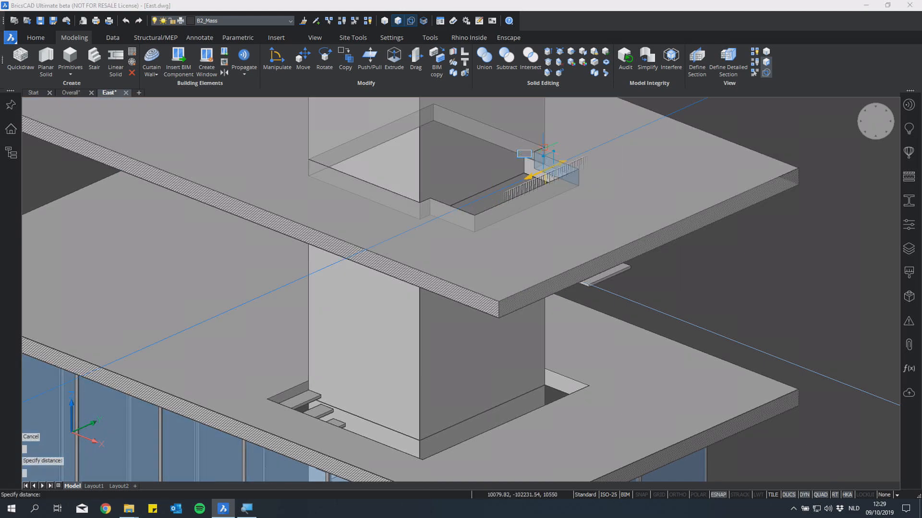
left_click(543, 150)
Create a BIM stair wrapping around the core from the second-floor slab up to the third-floor slab
middle_click_drag(637, 350, 492, 269, "shift")
right_click(492, 269)
left_click(503, 284)
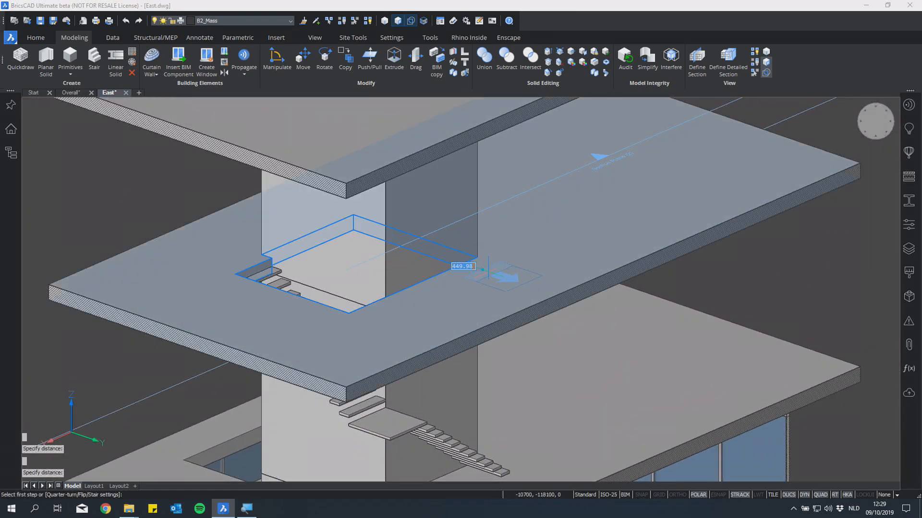
left_click(480, 267)
middle_click_drag(480, 268, 533, 293, "shift")
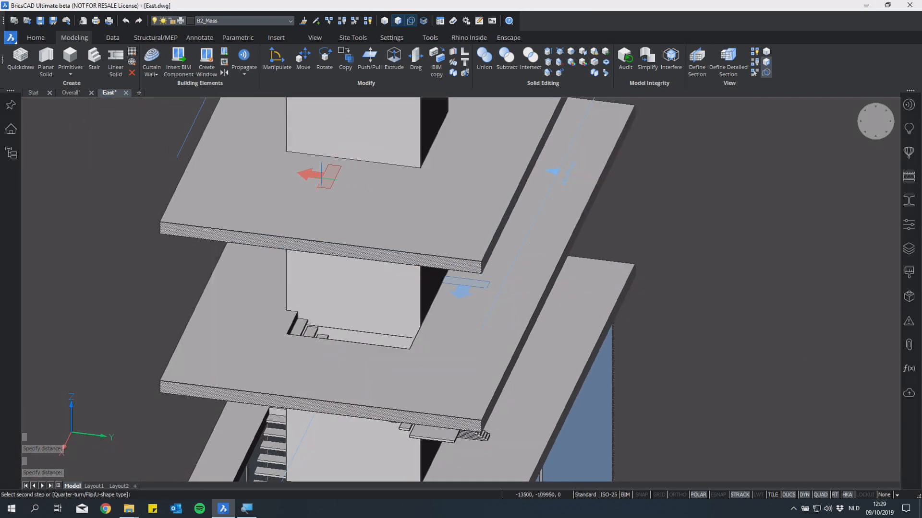
middle_click_drag(332, 212, 331, 164, "shift")
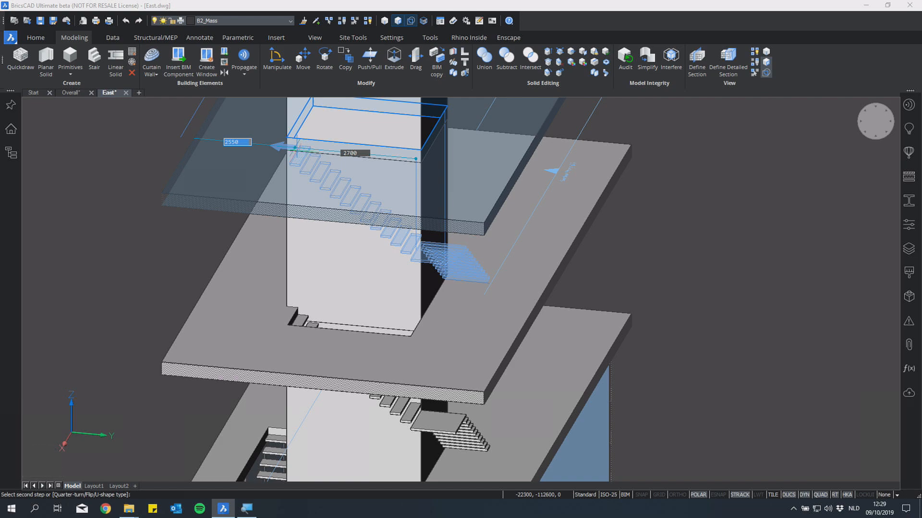
left_click(324, 168)
Push the end face of the stair opening in the third-floor slab to align with the corner of the core
middle_click_drag(375, 331, 512, 343, "shift")
mouse_move(519, 274)
scroll(521, 277, "up", 3)
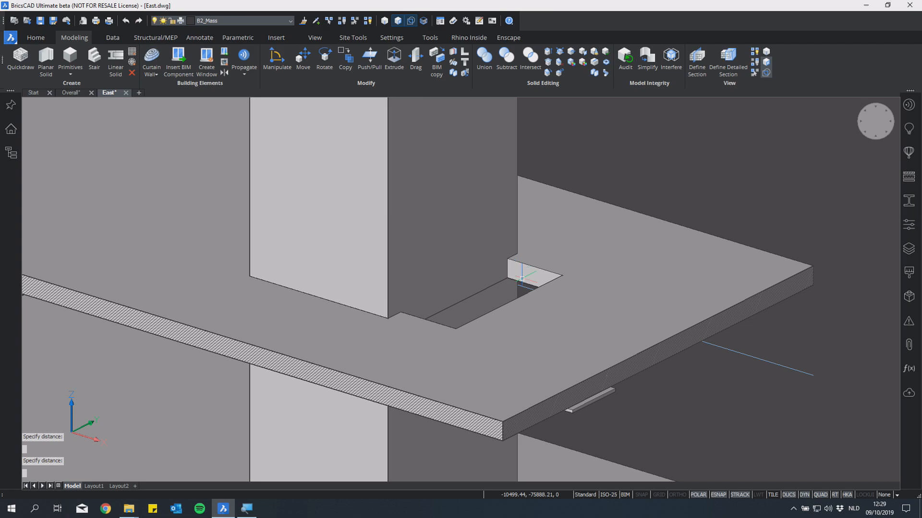
left_click(542, 288)
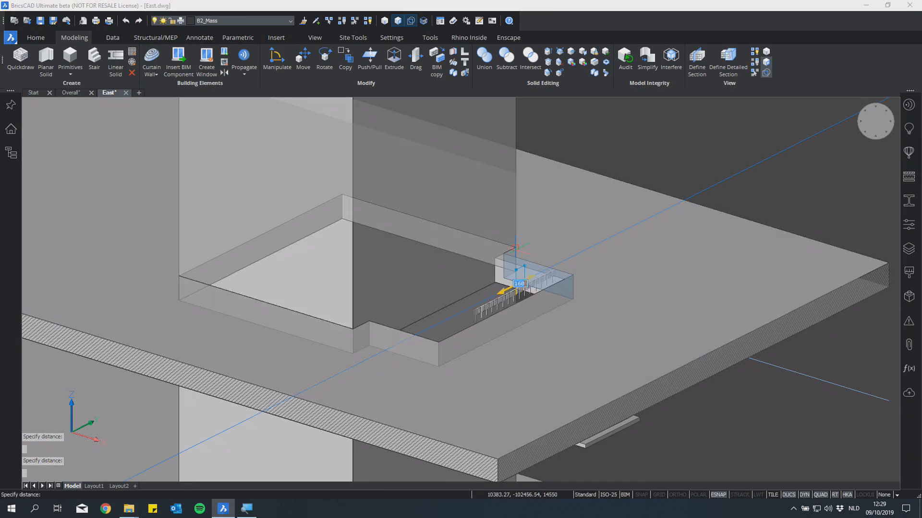
left_click(517, 272)
scroll(526, 275, "down", 2)
scroll(530, 281, "down", 10)
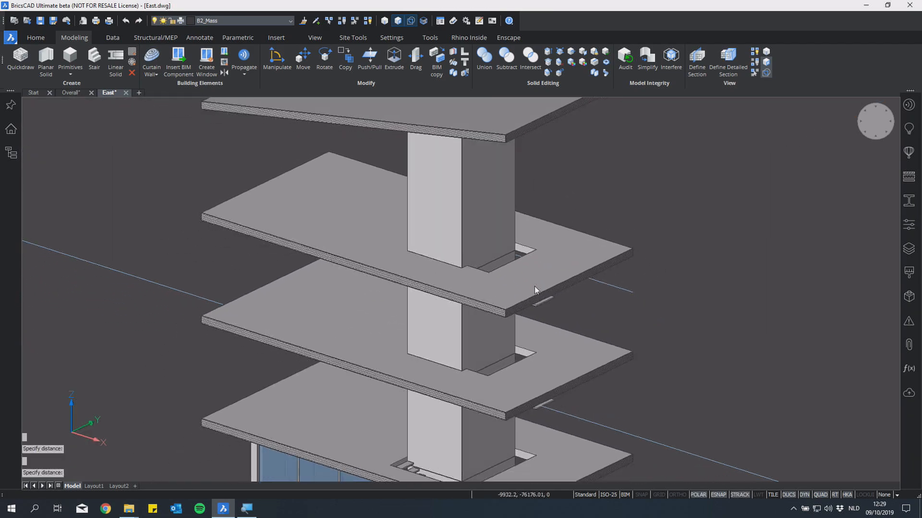
Delete the clipping section volume around the east building's core
middle_click_drag(538, 292, 589, 347, "shift")
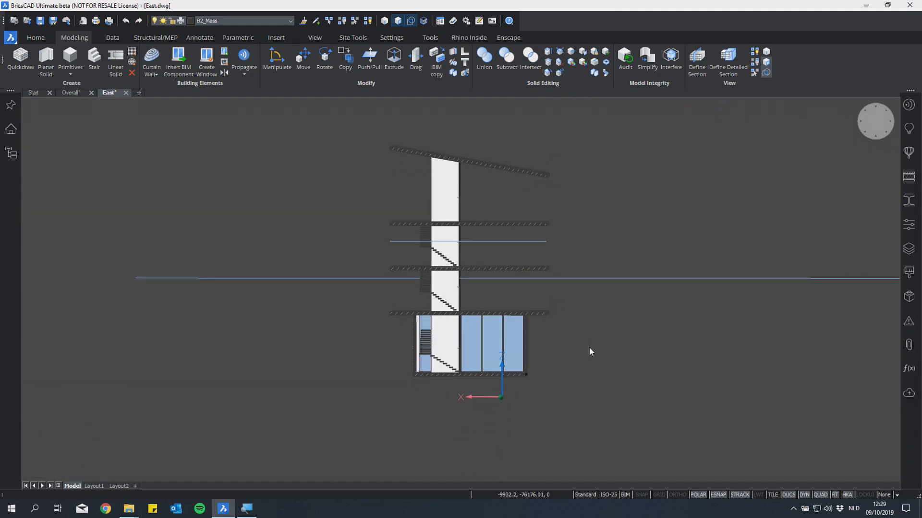
middle_click_drag(589, 348, 620, 245, "shift")
left_click_drag(614, 216, 606, 230)
scroll(667, 200, "down", 1)
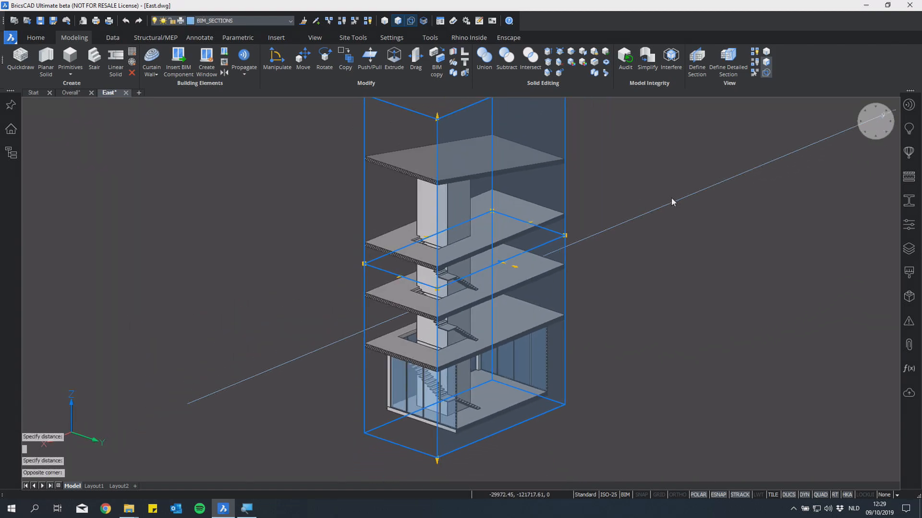
key("Delete")
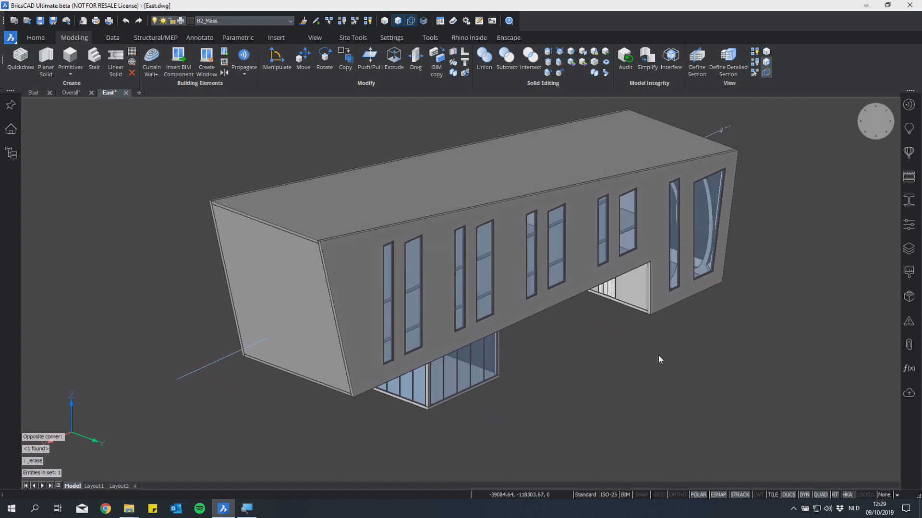
Turn on clip display for the horizontal section plane that cuts through the east building's upper part
middle_click_drag(658, 355, 691, 196, "shift")
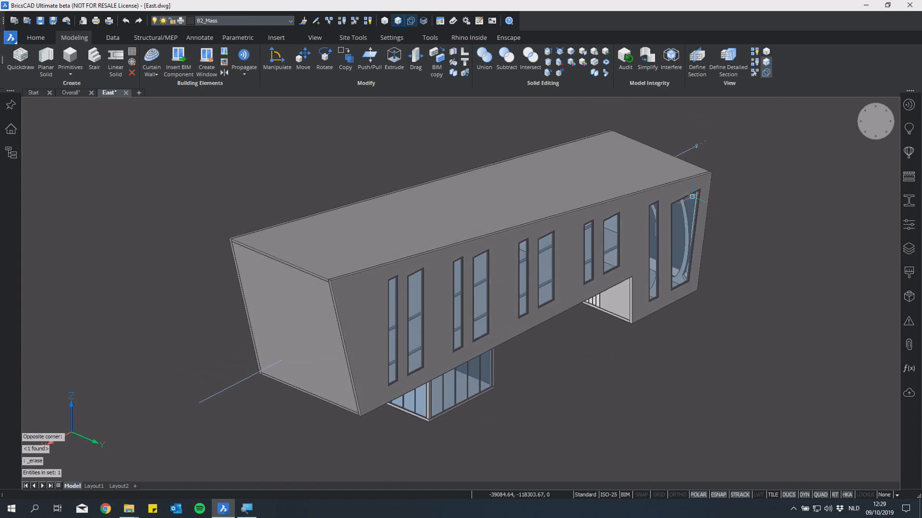
double_click(690, 150)
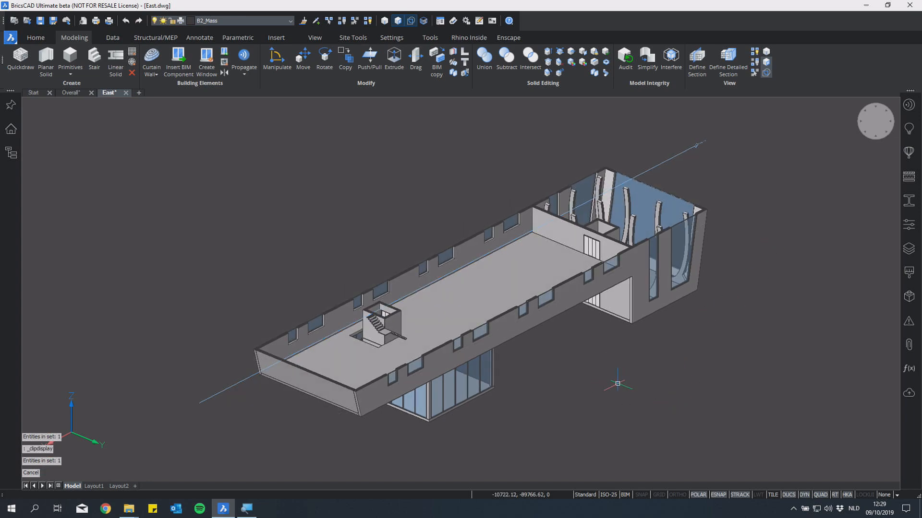
middle_click_drag(617, 384, 640, 373, "shift")
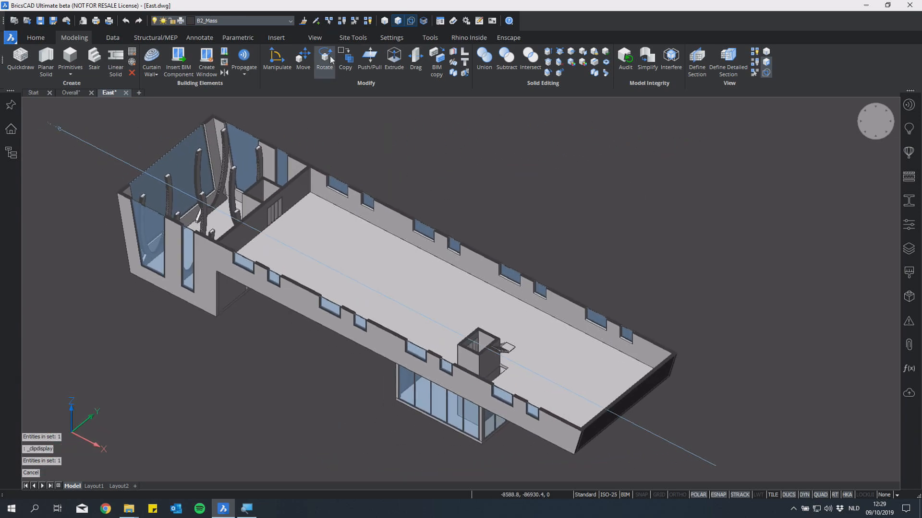
Turn on the PLAN - Mass layer and examine the hatches and lines at a corner of the planned interior walls
left_click(293, 22)
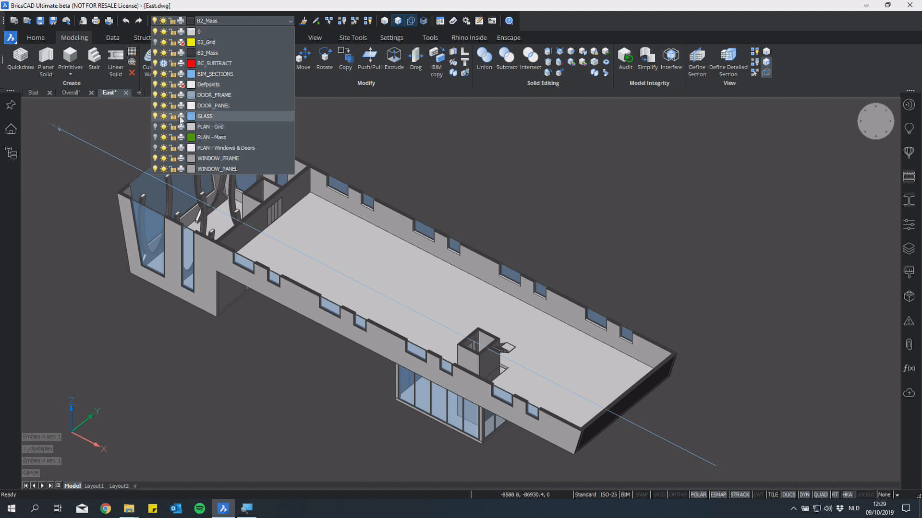
left_click(219, 56)
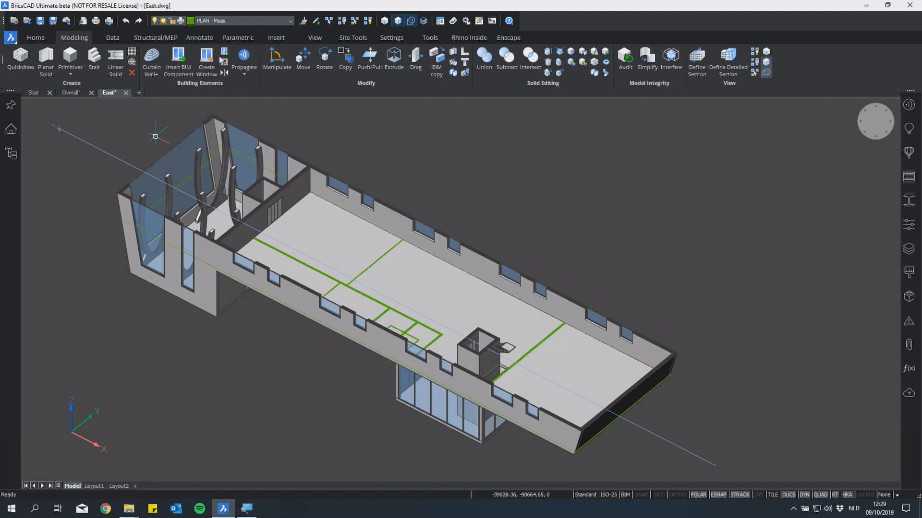
scroll(438, 353, "up", 10)
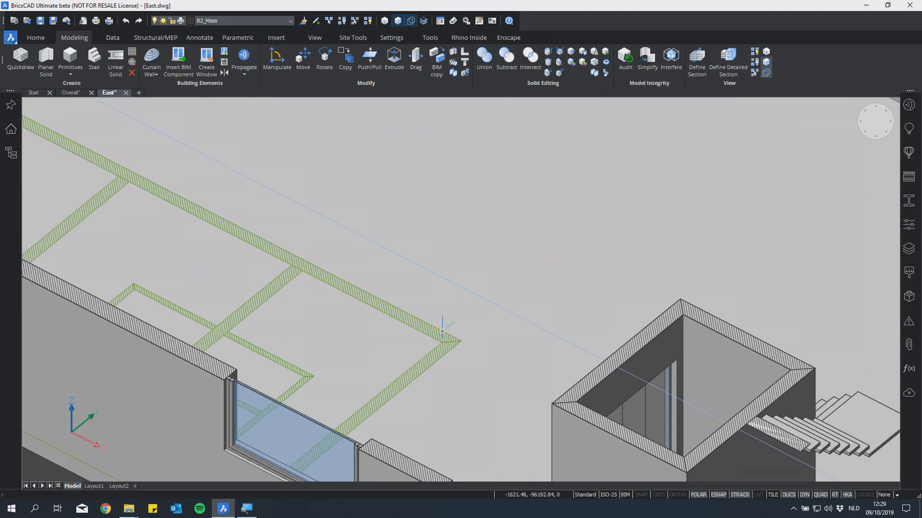
scroll(464, 339, "up", 1)
mouse_move(473, 329)
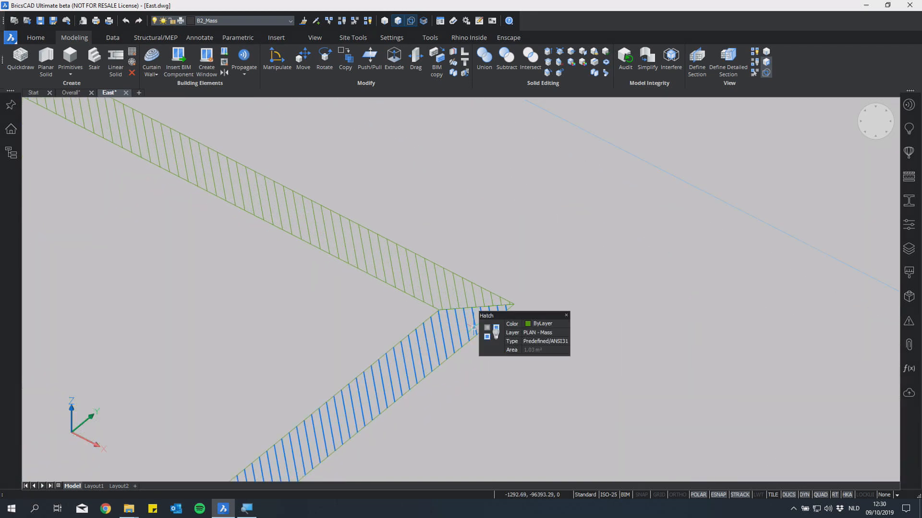
scroll(430, 317, "up", 1)
mouse_move(424, 319)
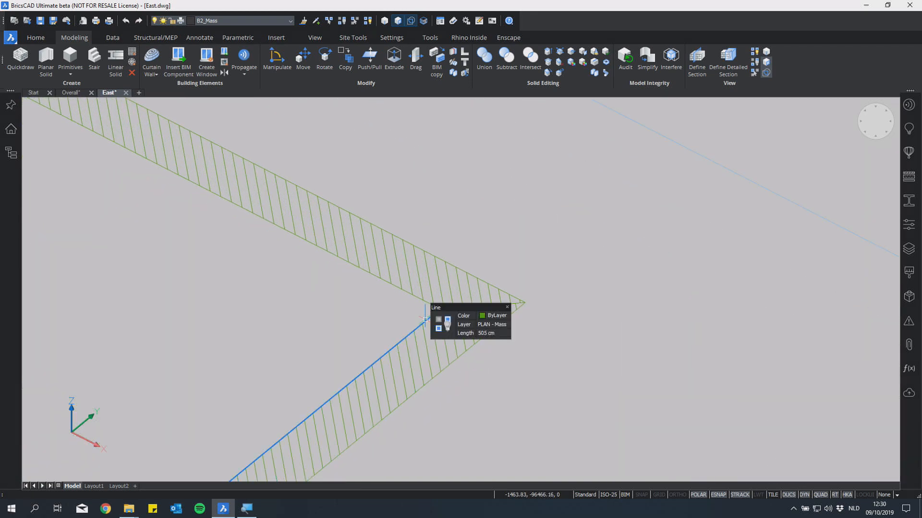
scroll(420, 275, "down", 10)
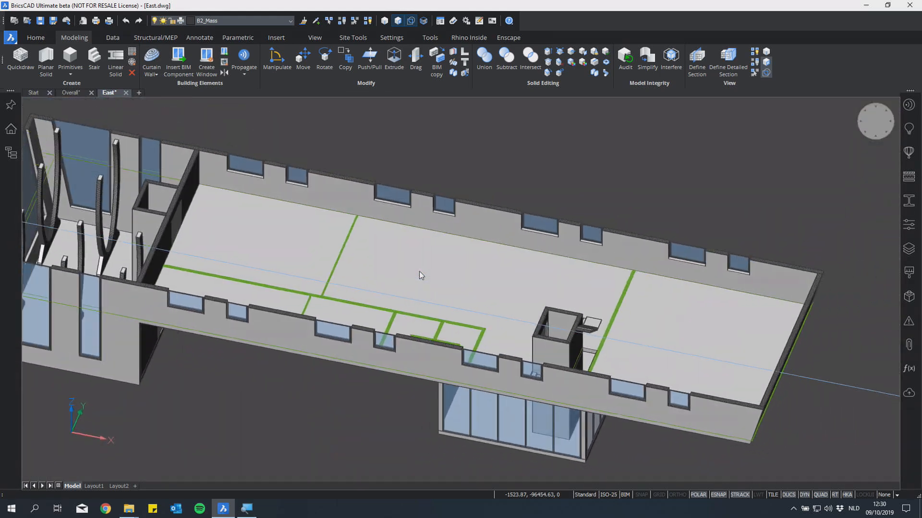
In top view, Quickdraw the main room block from the planned walls' outer corner to past the existing partition and the building's outer wall
middle_click_drag(419, 275, 735, 179, "shift")
left_click(860, 132)
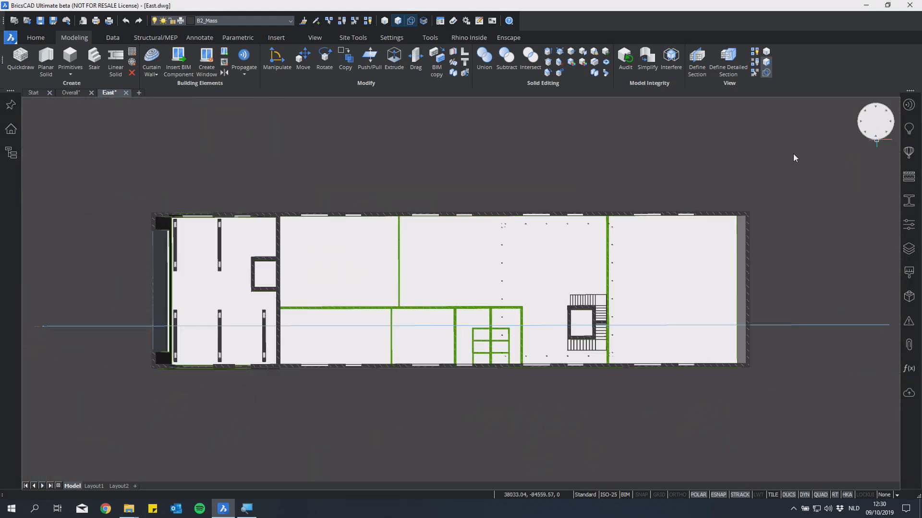
scroll(528, 293, "up", 6)
middle_click_drag(529, 290, 566, 280)
scroll(526, 216, "up", 1)
right_click(560, 228)
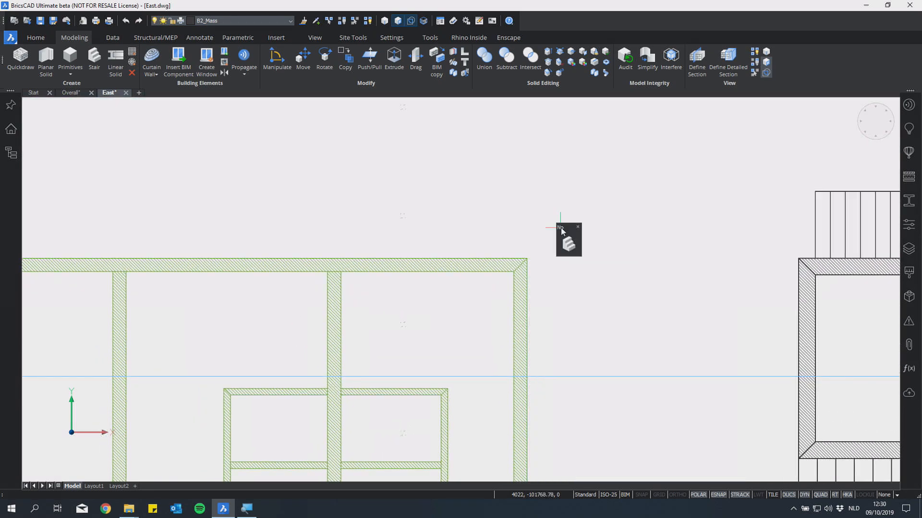
mouse_move(569, 252)
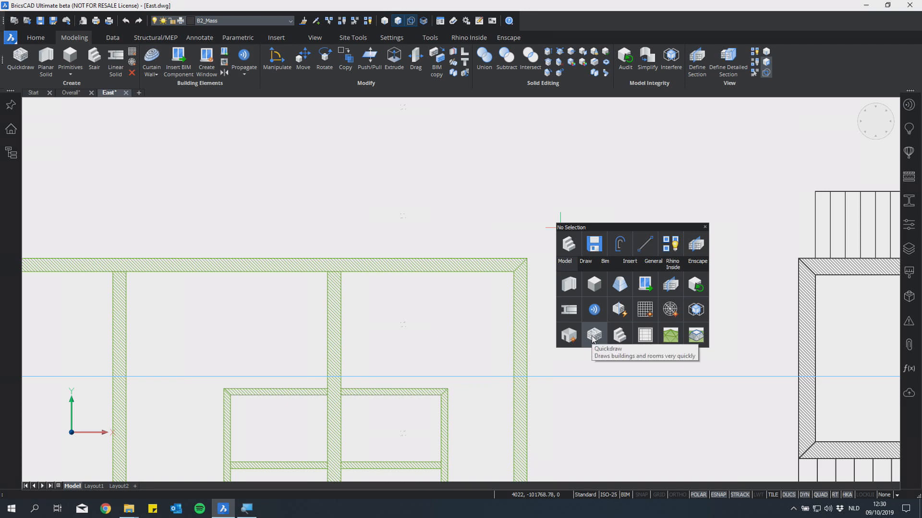
left_click(594, 335)
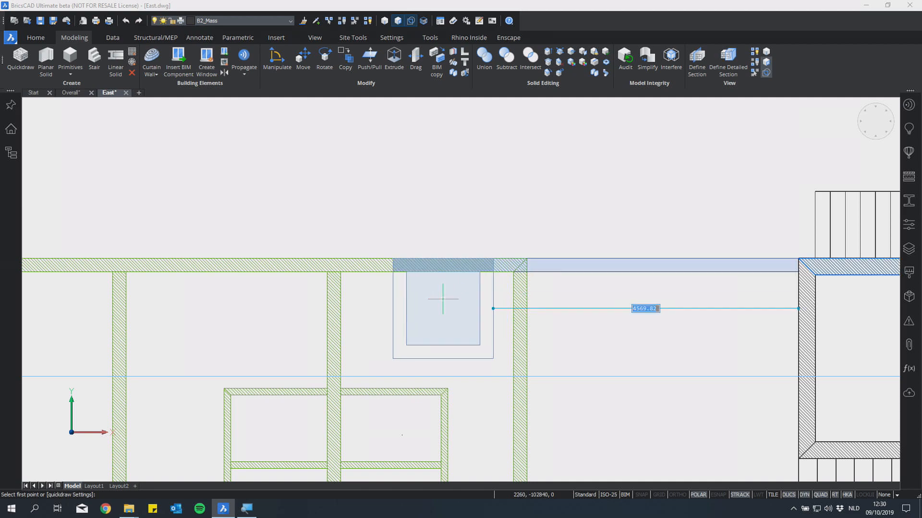
left_click(470, 306)
scroll(470, 307, "down", 8)
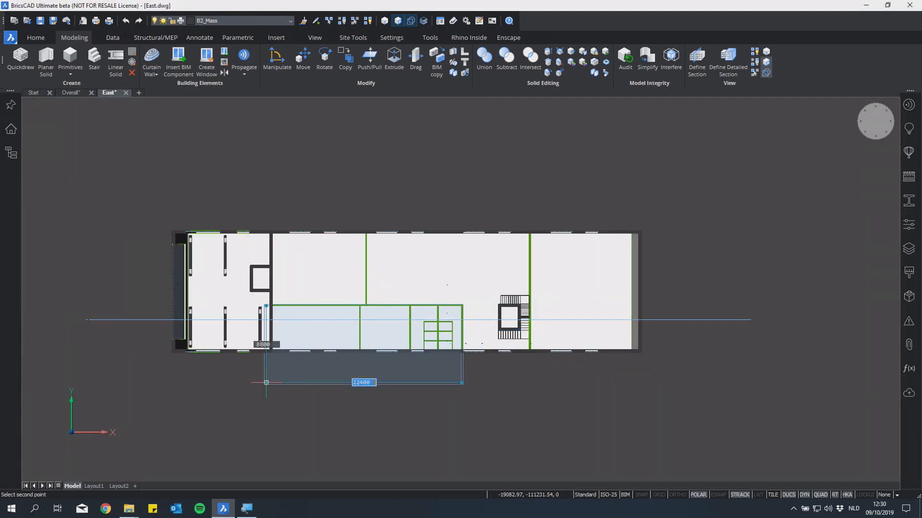
Quickdraw a room between the two thick planned partitions inside the block, extending down to the building's outer wall
scroll(360, 323, "up", 8)
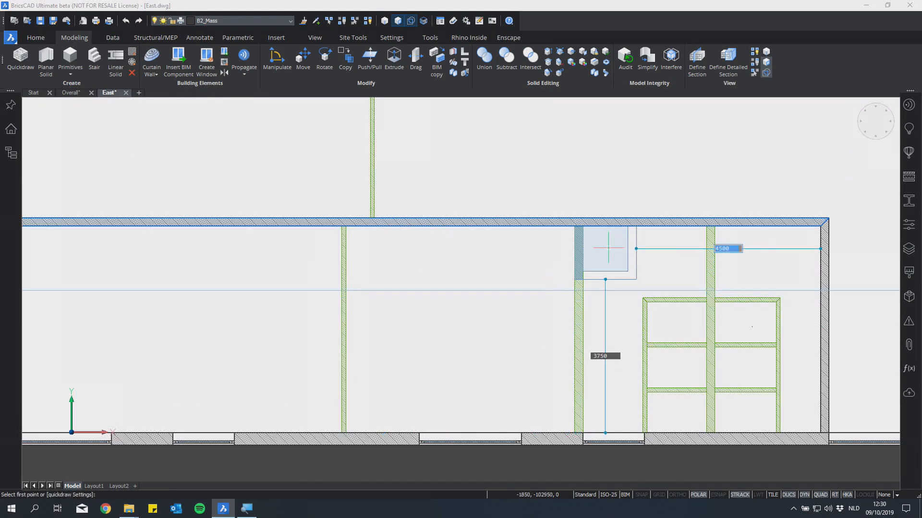
left_click(705, 477)
scroll(706, 386, "up", 6)
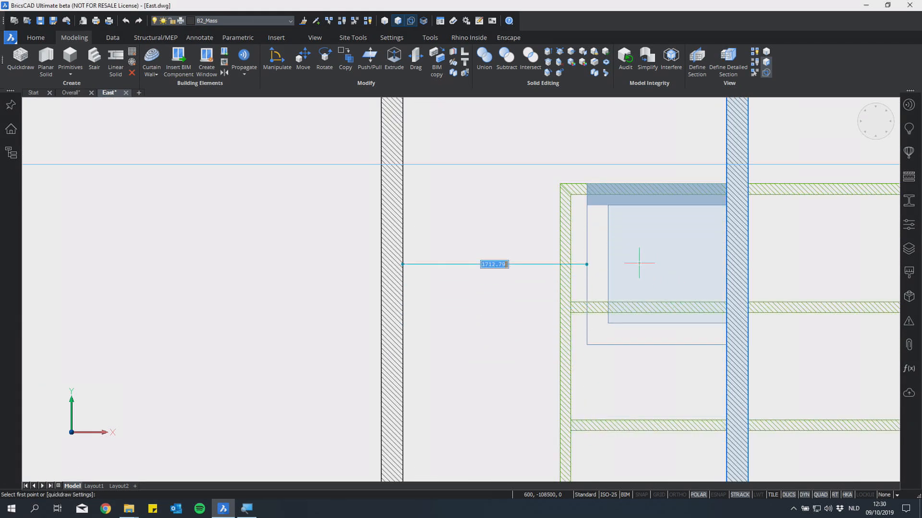
Quickdraw the thin outer walls of the small planned cubicle block on both sides of the thick partition, ending at the building's outer wall
left_click(632, 263)
scroll(633, 265, "down", 5)
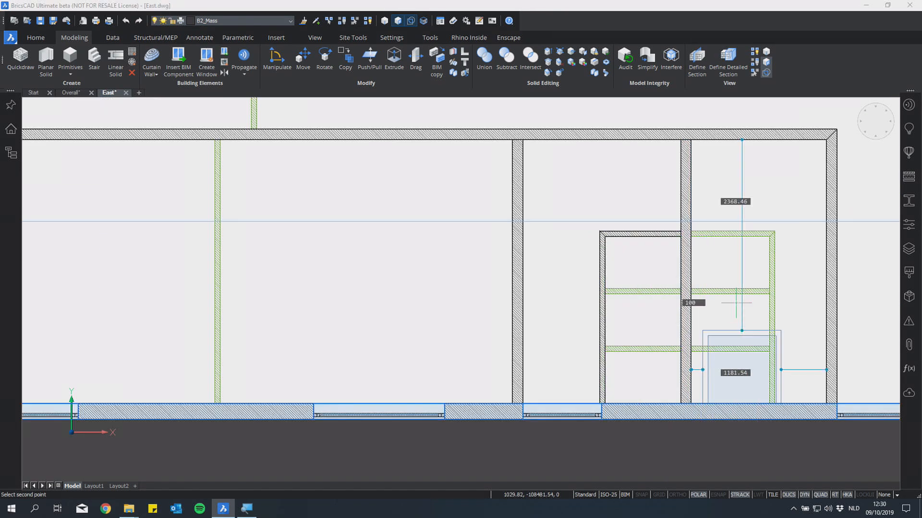
left_click(733, 266)
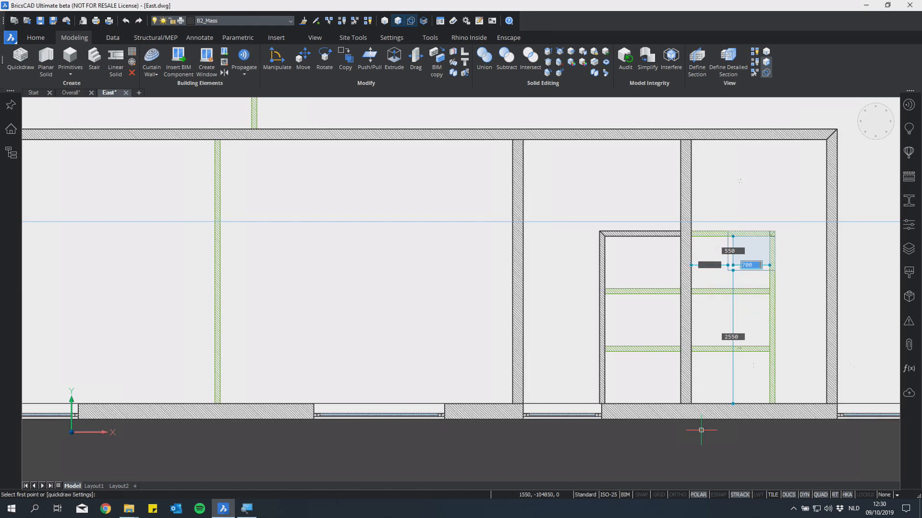
Quickdraw the two thin planned partitions, one inside the main room block and one from the block to the opposite outer wall
scroll(665, 450, "down", 2)
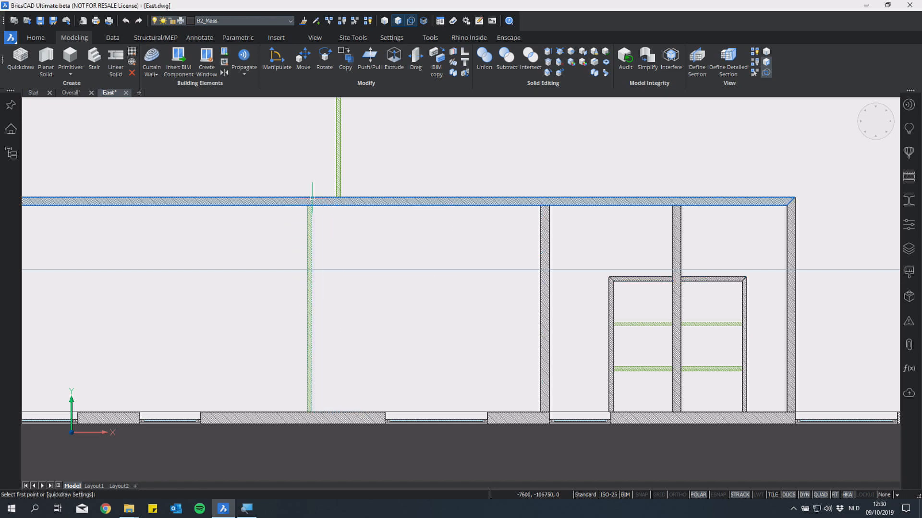
left_click(311, 199)
scroll(311, 199, "down", 2)
middle_click_drag(336, 214, 496, 416)
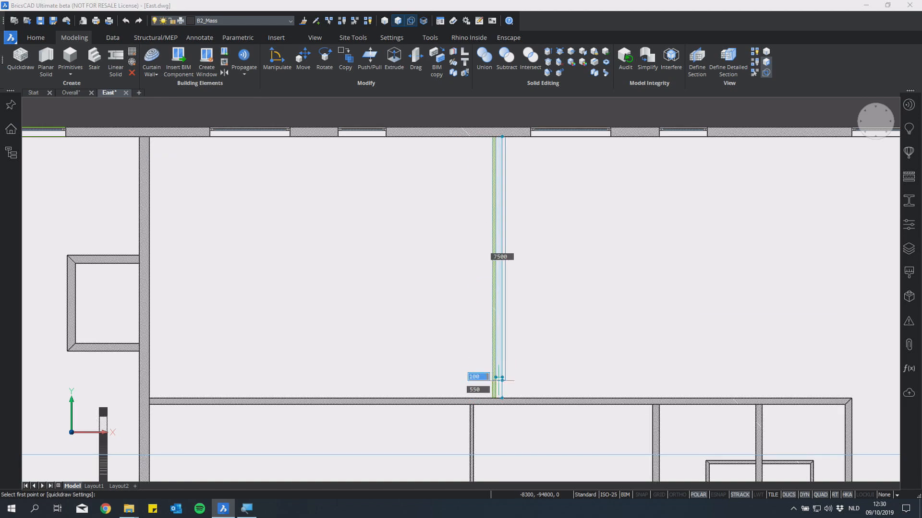
left_click(492, 399)
Quickdraw the full-width planned partition beside the stair core, running between the building's two long outer walls
scroll(533, 308, "down", 3)
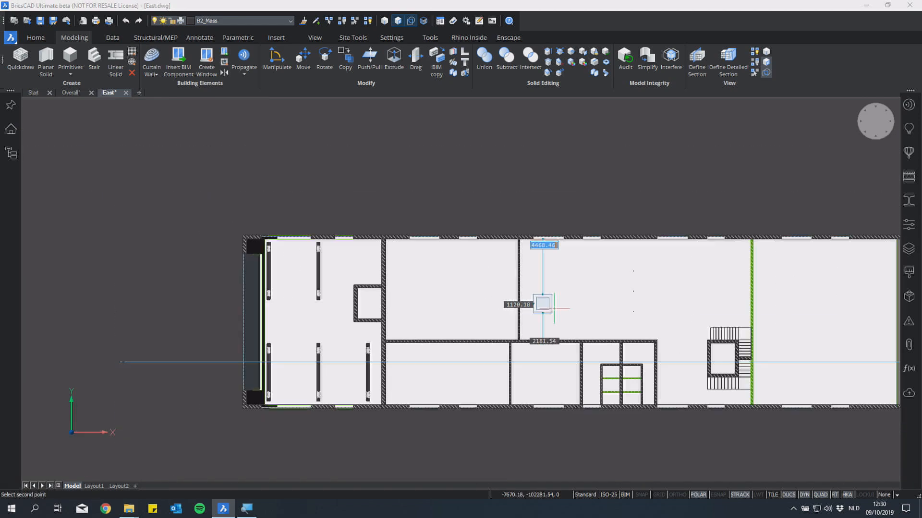
middle_click_drag(607, 328, 378, 248)
scroll(378, 248, "up", 3)
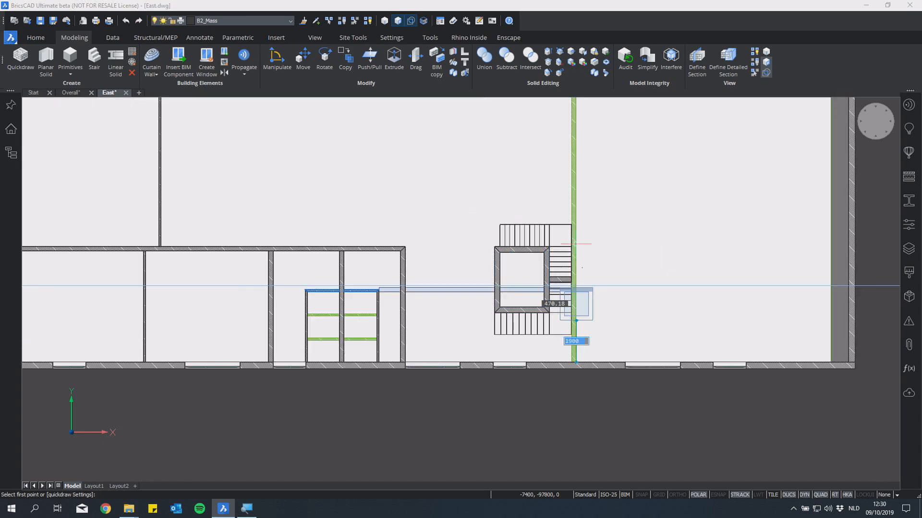
middle_click_drag(578, 214, 557, 282)
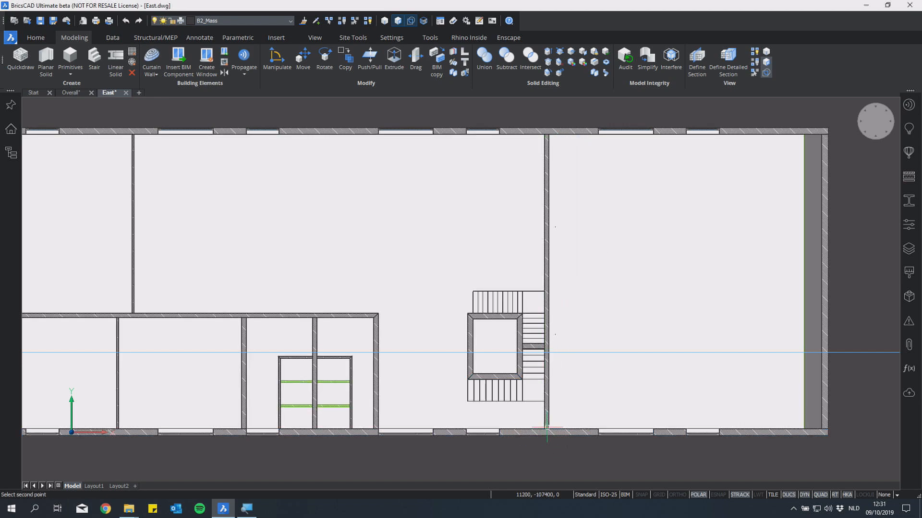
BIM copy the end walls of both cubicle block halves repeatedly along the planned cross partitions
scroll(534, 319, "down", 3)
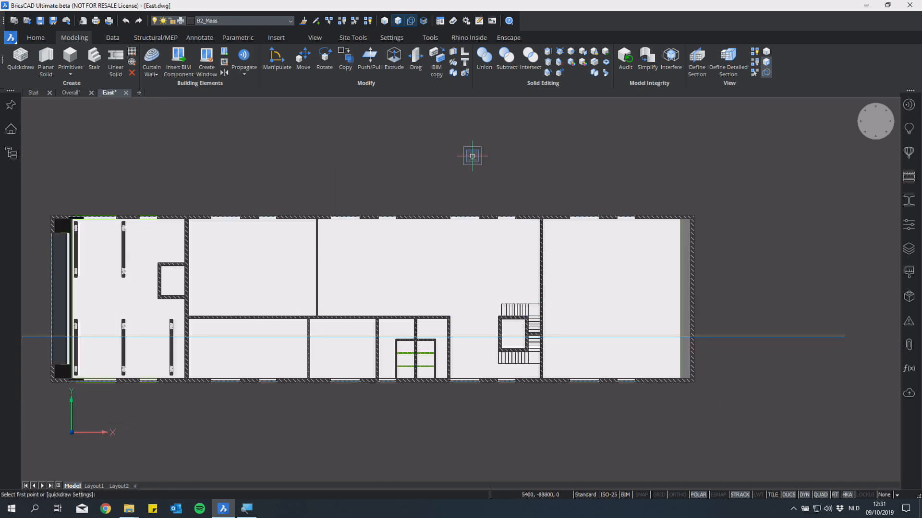
middle_click_drag(488, 145, 500, 320, "shift")
scroll(386, 331, "up", 3)
scroll(385, 331, "up", 1)
middle_click_drag(440, 307, 456, 203, "shift")
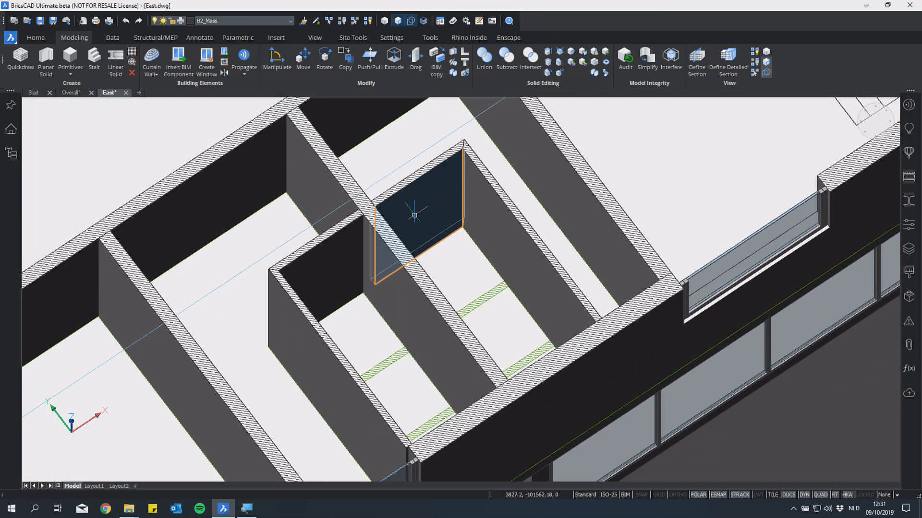
mouse_move(371, 267)
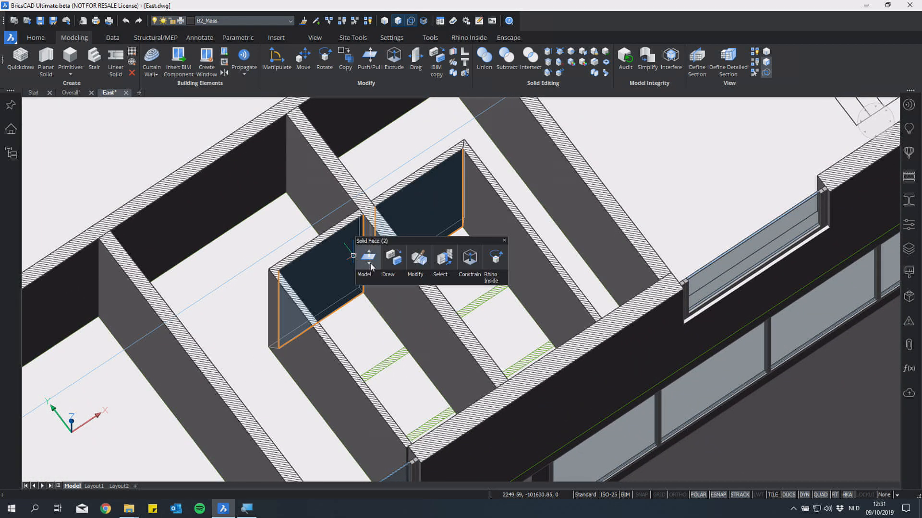
left_click(399, 261)
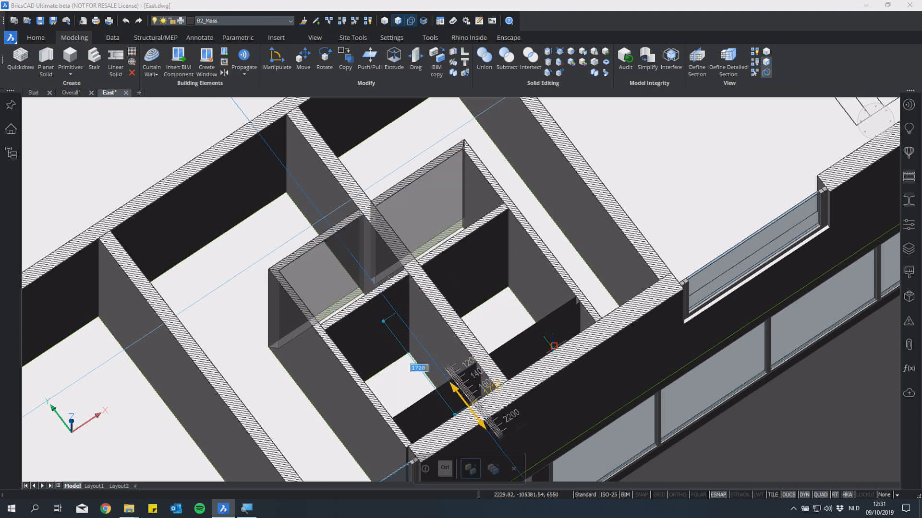
left_click(542, 315)
key("Return")
Turn off the PLAN - Mass layer and make B2_Mass the current layer
middle_click_drag(761, 436, 682, 403, "shift")
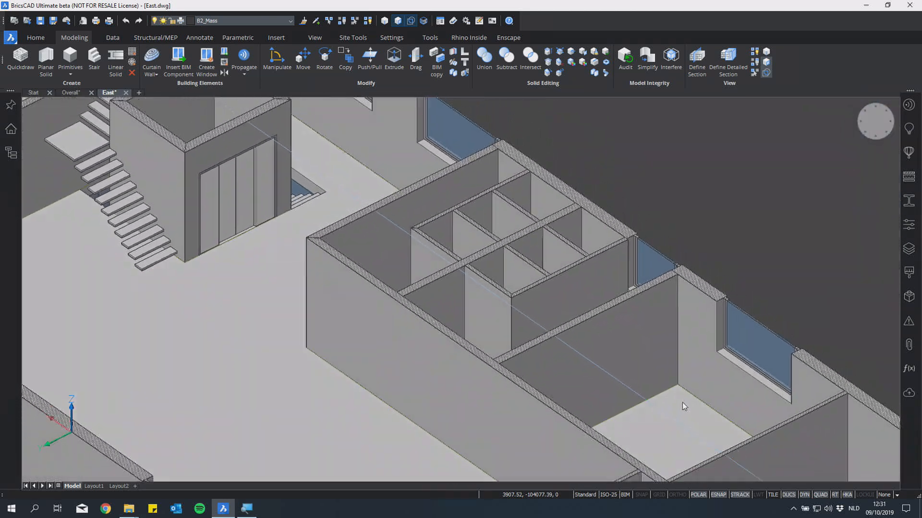
scroll(624, 298, "down", 3)
scroll(569, 209, "down", 5)
middle_click_drag(568, 206, 668, 240, "shift")
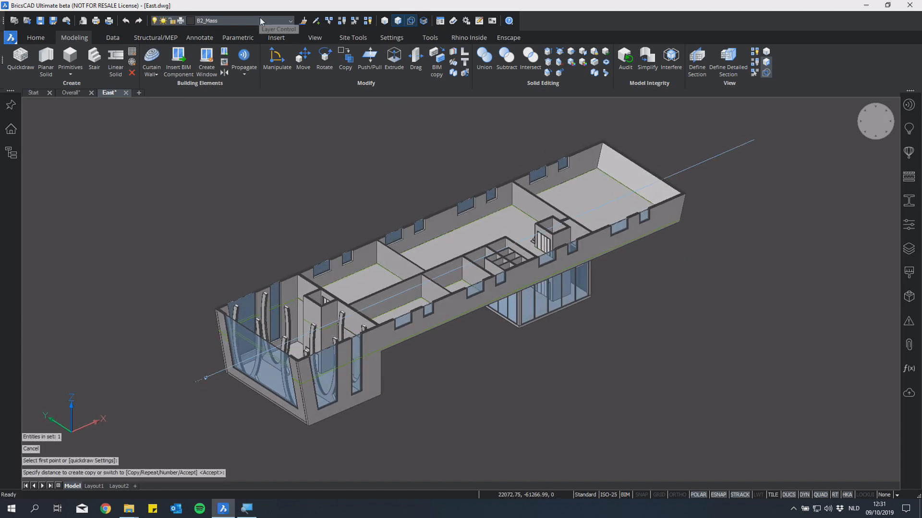
left_click(259, 20)
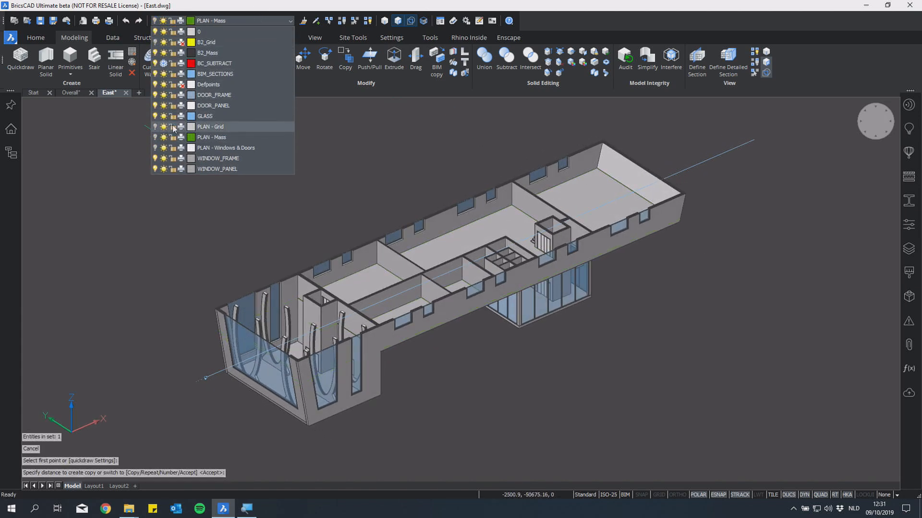
left_click(235, 53)
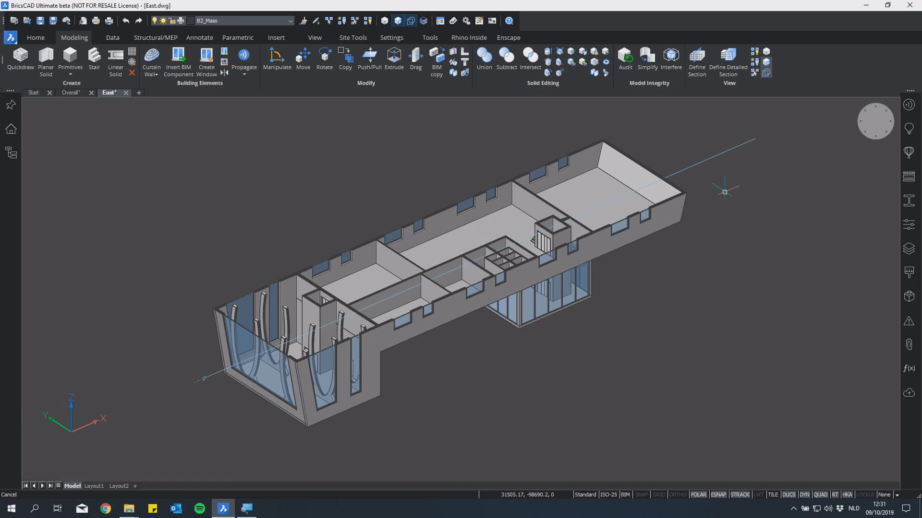
Delete the horizontal section plane that clips the upper part of the east building
key("Escape")
left_click(699, 161)
scroll(819, 235, "up", 1)
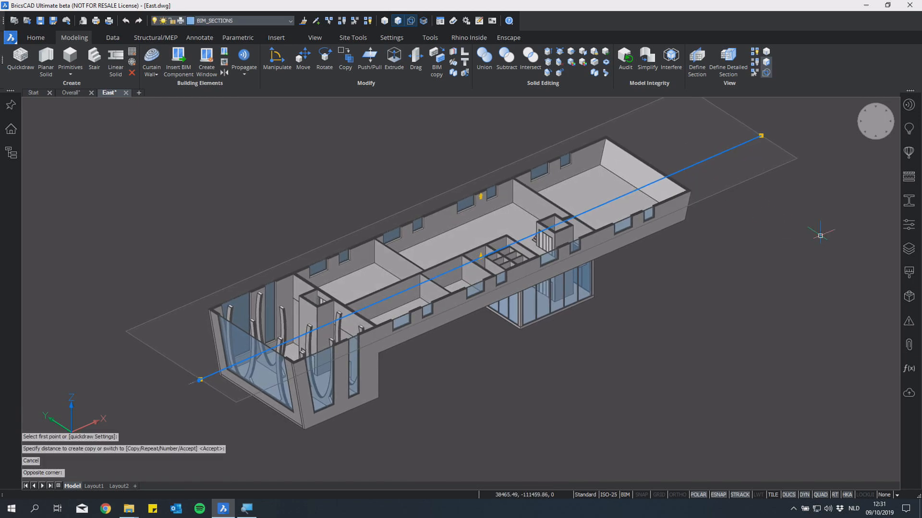
key("Delete")
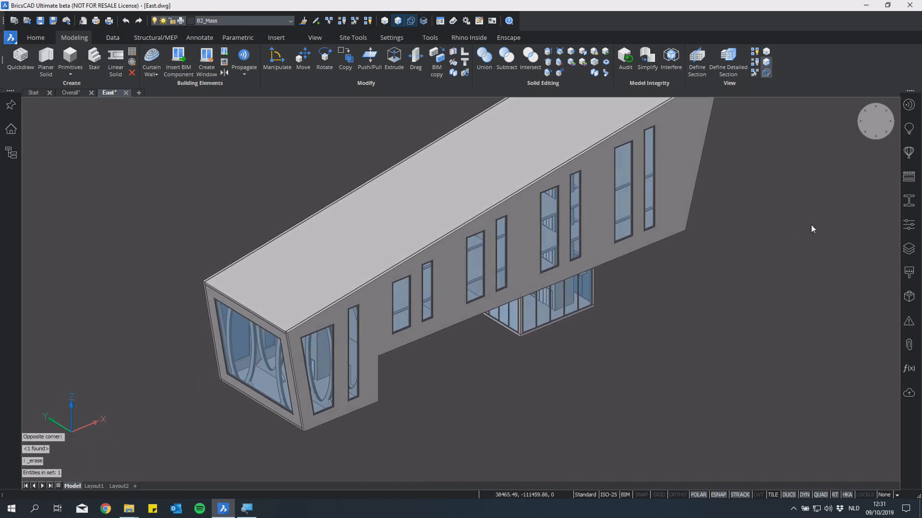
middle_click_drag(792, 235, 790, 237, "shift")
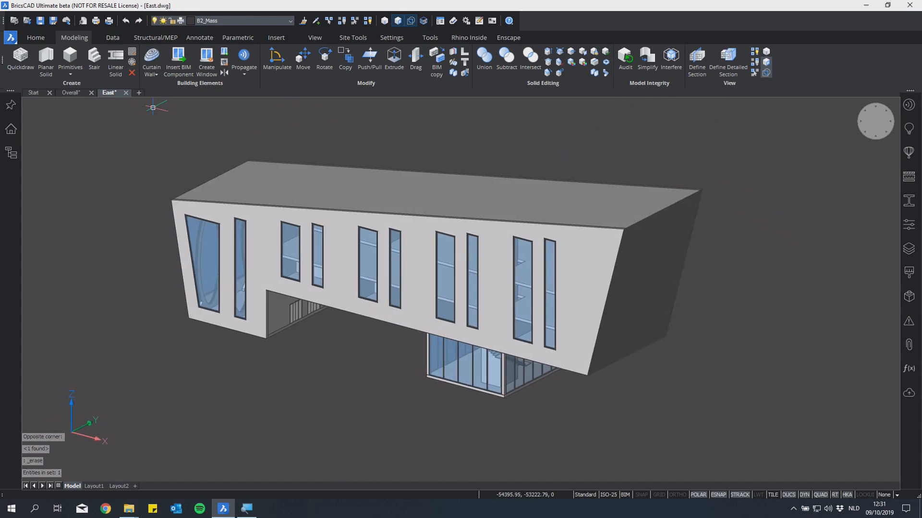
Bimify the east building and check the classification of its walls, roof, a window and the curtain walls
left_click(113, 39)
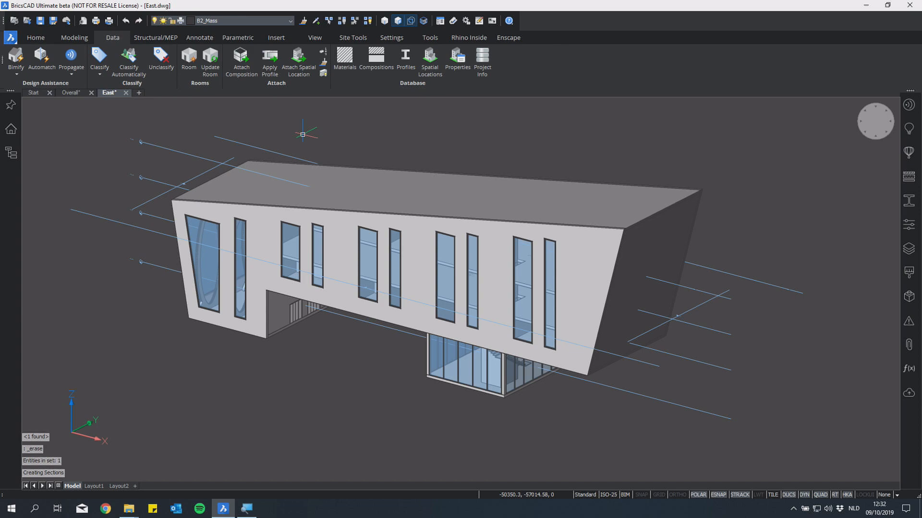
mouse_move(640, 244)
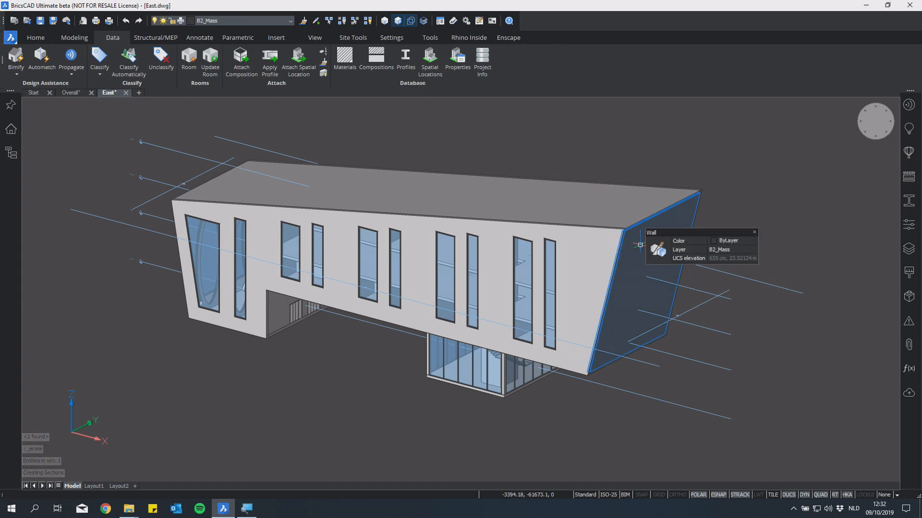
mouse_move(589, 251)
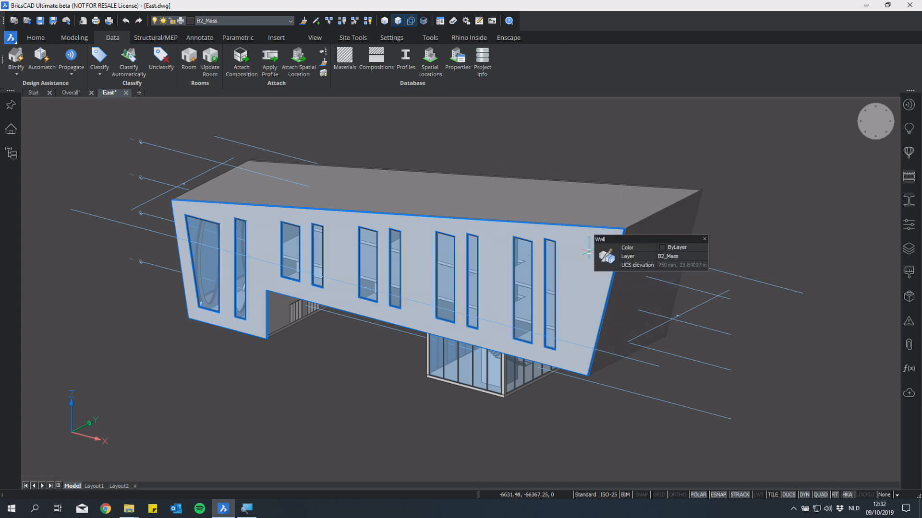
mouse_move(585, 199)
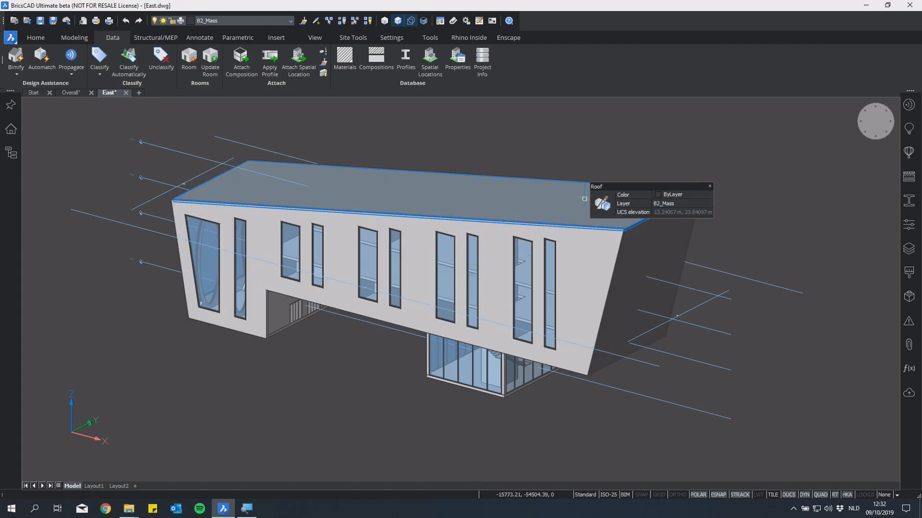
mouse_move(548, 261)
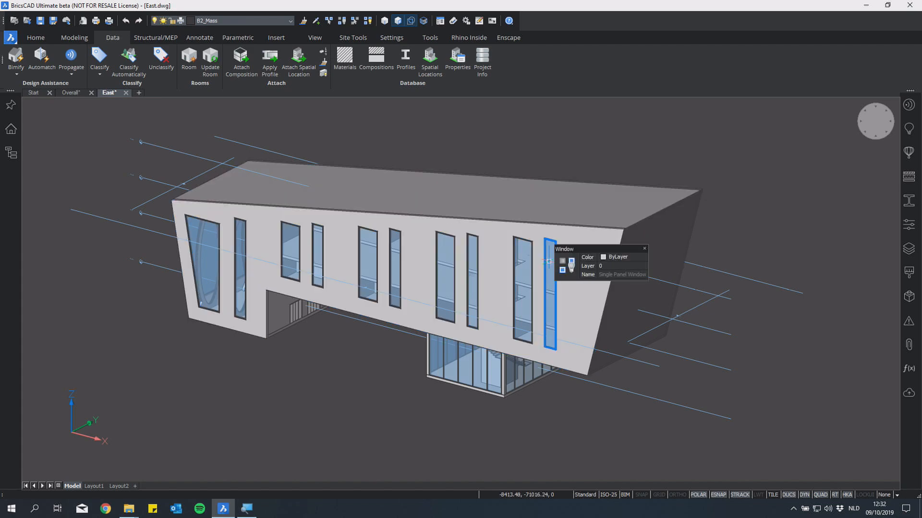
mouse_move(514, 373)
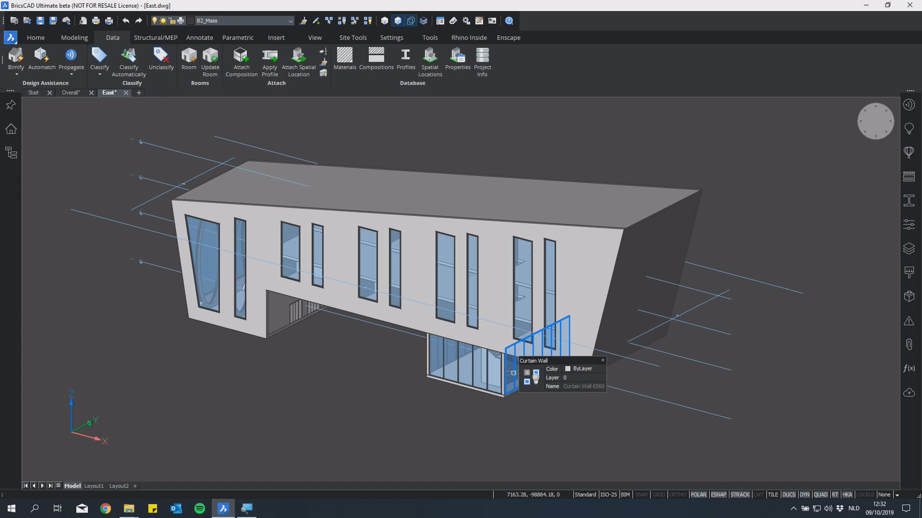
mouse_move(480, 368)
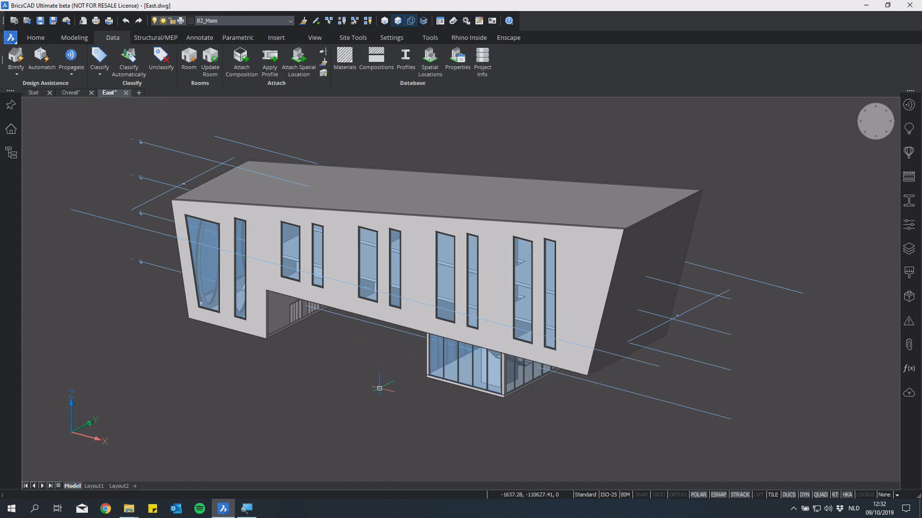
Open the structure browser and expand the building elements of East.dwg
left_click(11, 158)
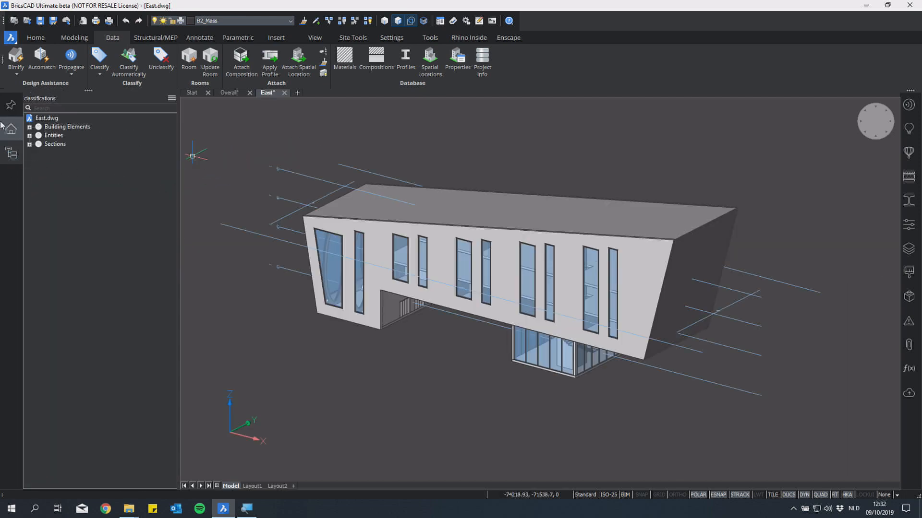
scroll(244, 208, "down", 5)
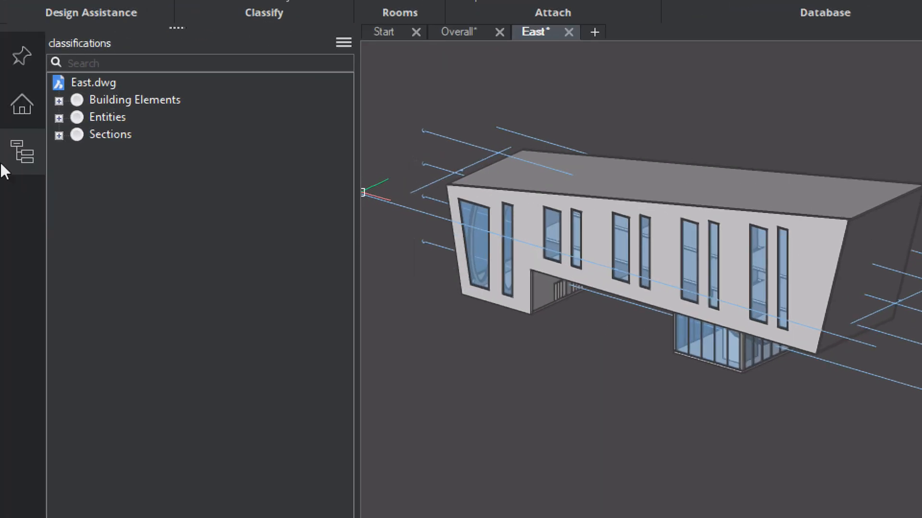
left_click(59, 101)
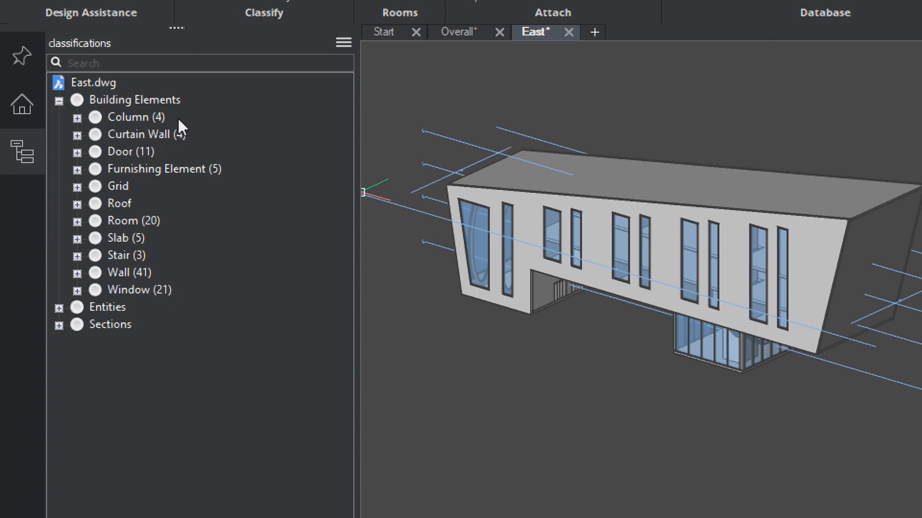
Highlight the columns, curtain walls, doors, furnishing elements, roof, rooms, slabs and stairs in the model through the structure tree
left_click(159, 117)
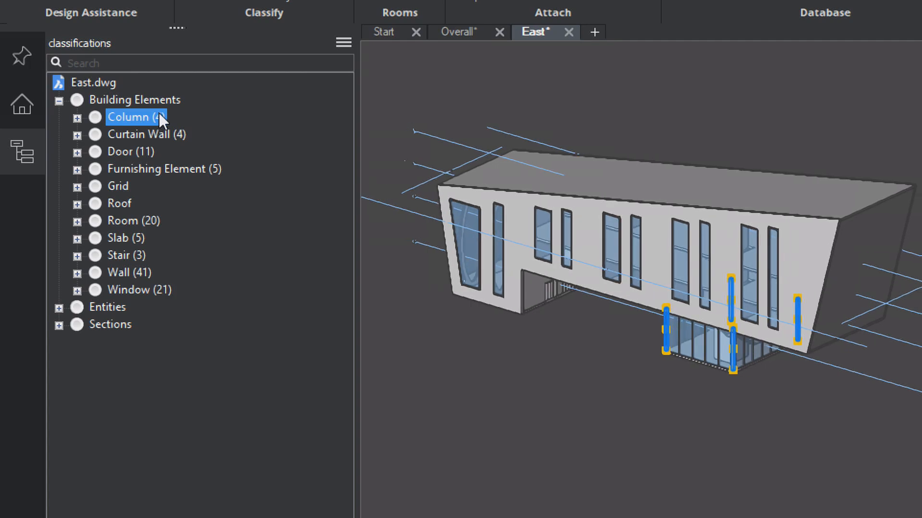
left_click(163, 128)
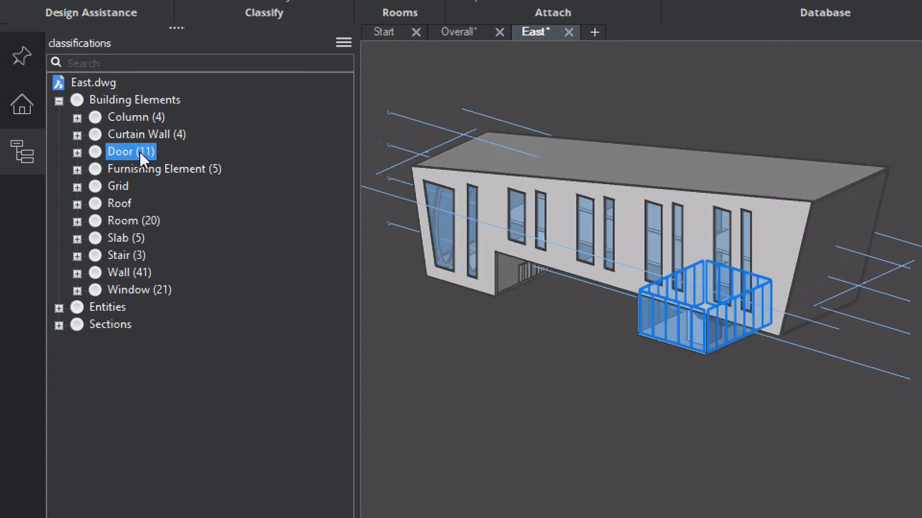
left_click(149, 171)
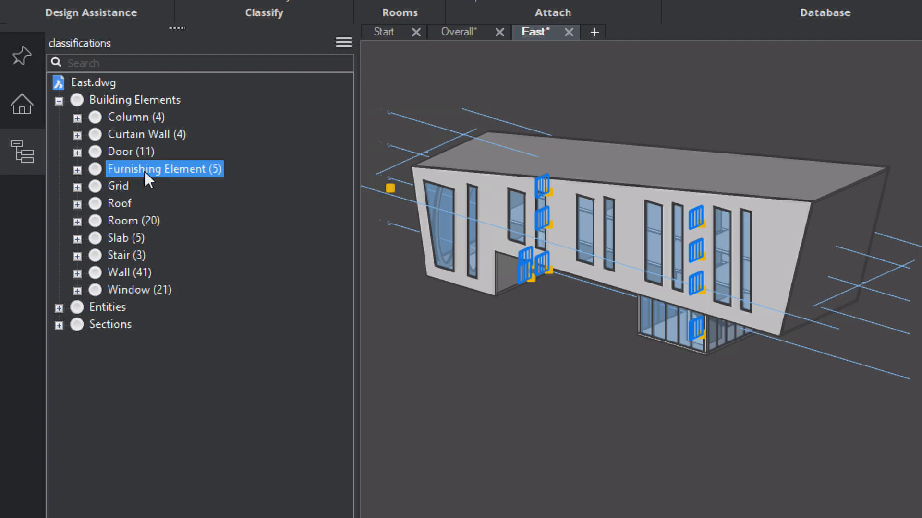
left_click(124, 205)
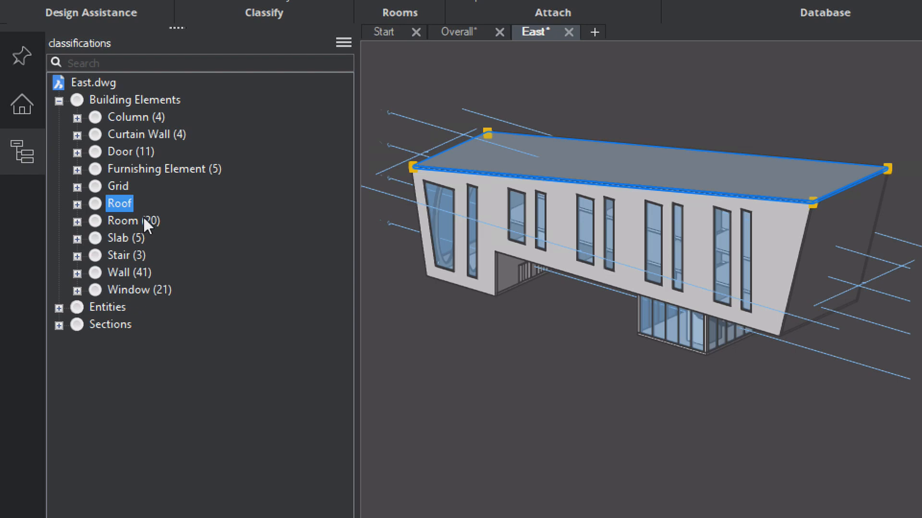
left_click(144, 219)
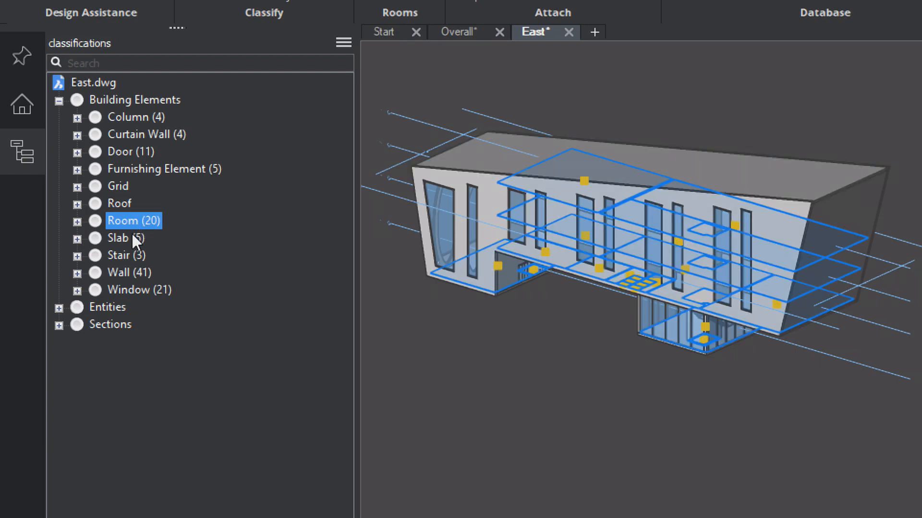
left_click(130, 234)
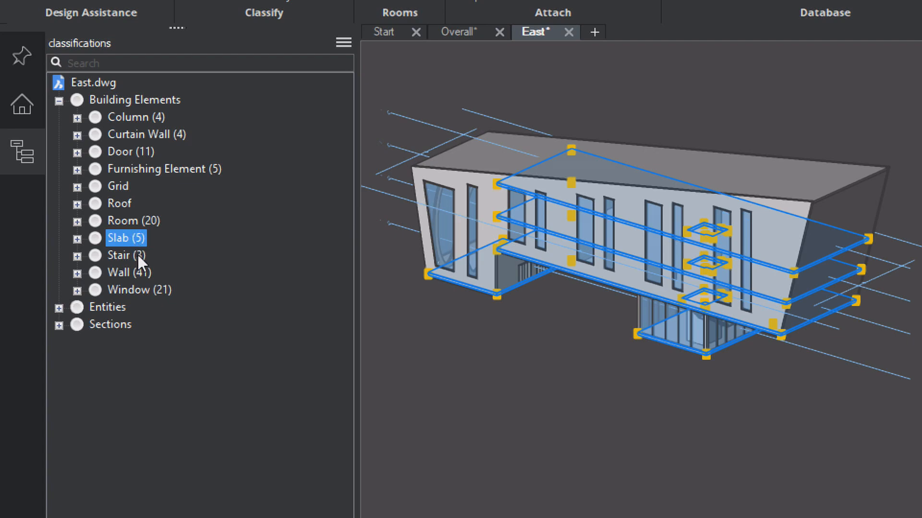
left_click(137, 254)
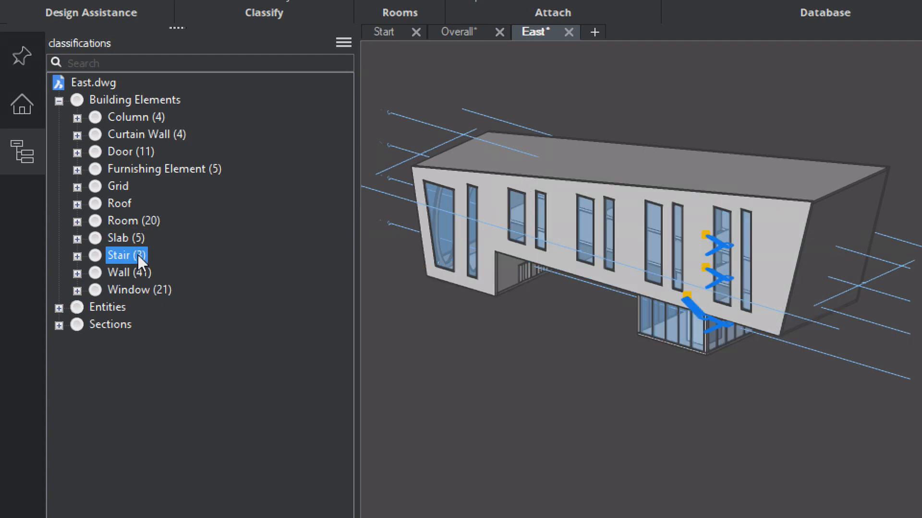
Expand the wall category and highlight its Off and On groups in the model, clearing the selection when done
left_click(76, 273)
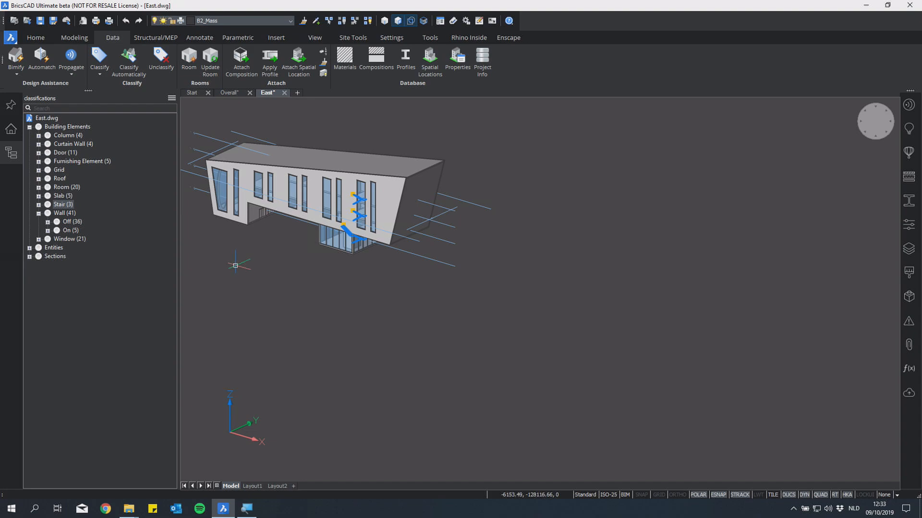
key("Escape")
middle_click_drag(293, 226, 498, 356)
scroll(511, 334, "up", 6)
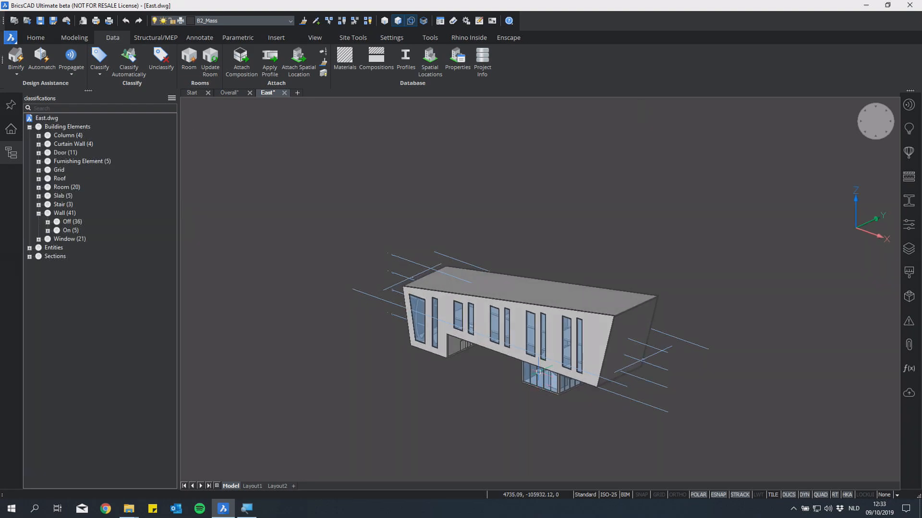
middle_click_drag(524, 312, 555, 348, "shift")
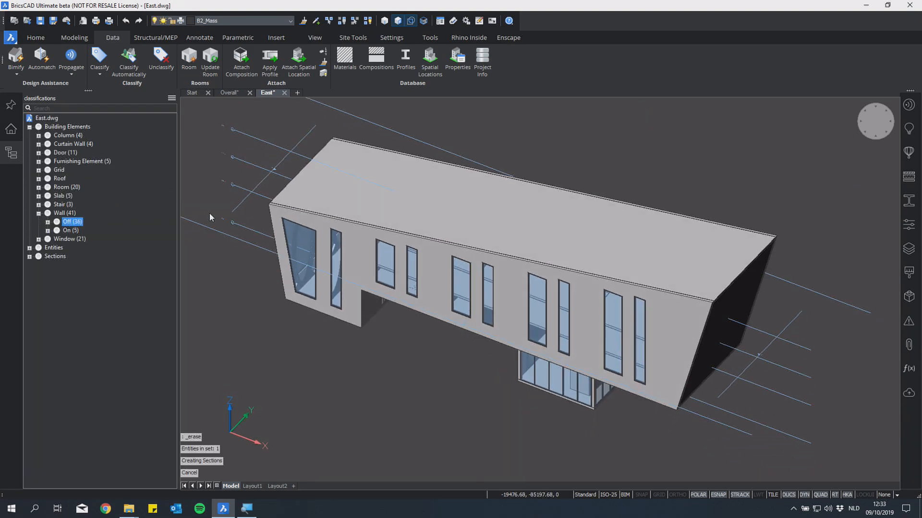
middle_click_drag(636, 125, 589, 112, "shift")
left_click(75, 233)
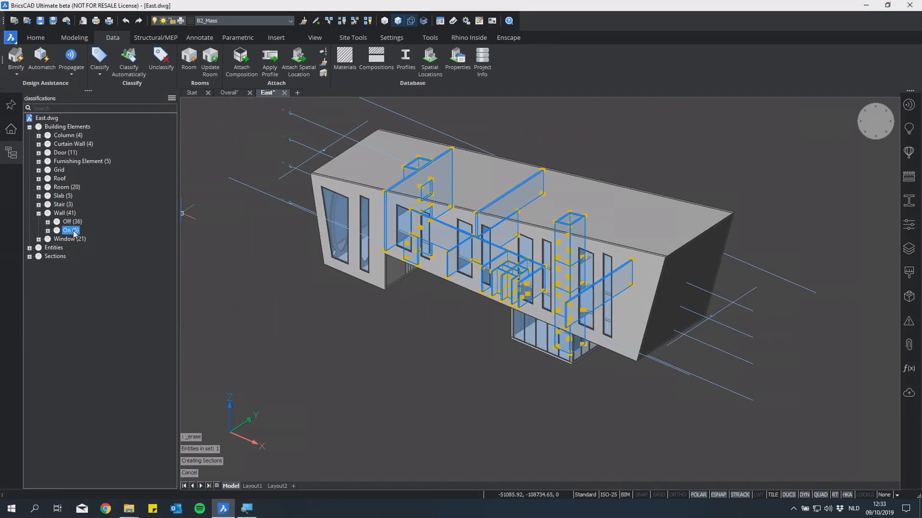
middle_click_drag(389, 414, 371, 384, "shift")
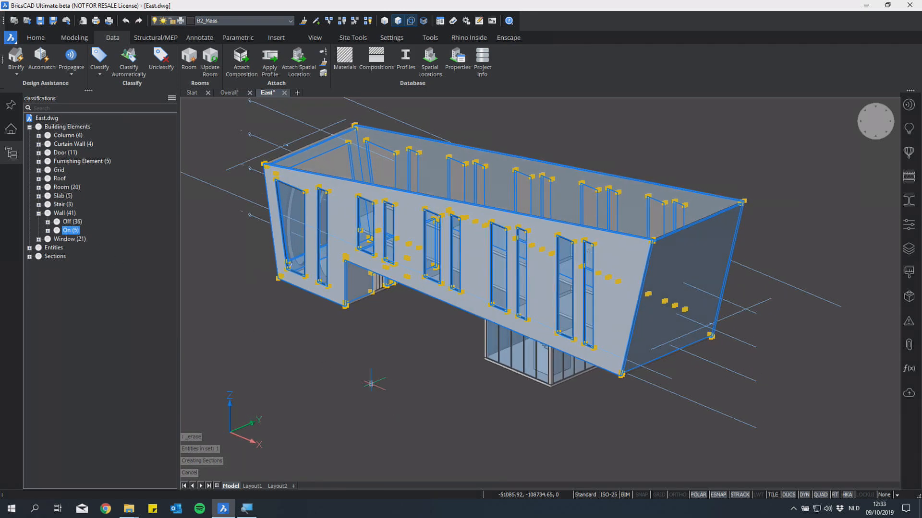
key("Escape")
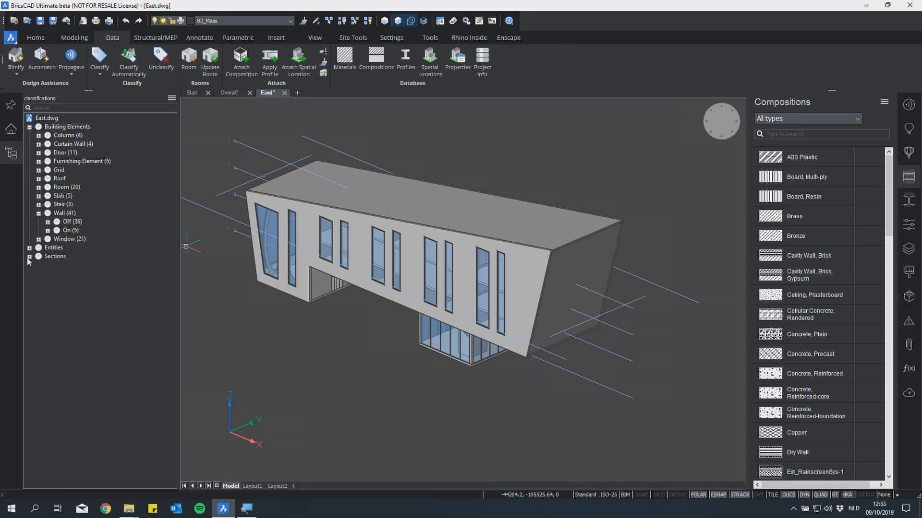
Expand the sections in the structure tree and limit the composition list to compositions in the project
left_click(30, 257)
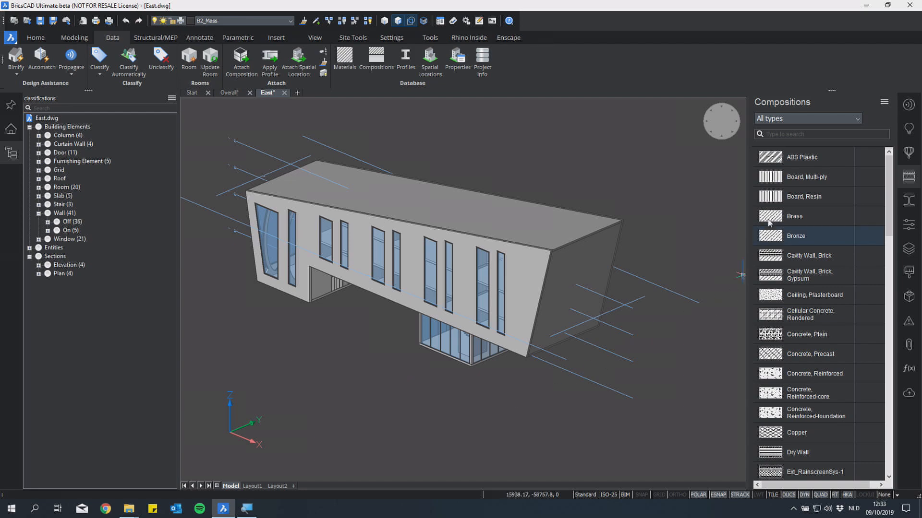
left_click(884, 102)
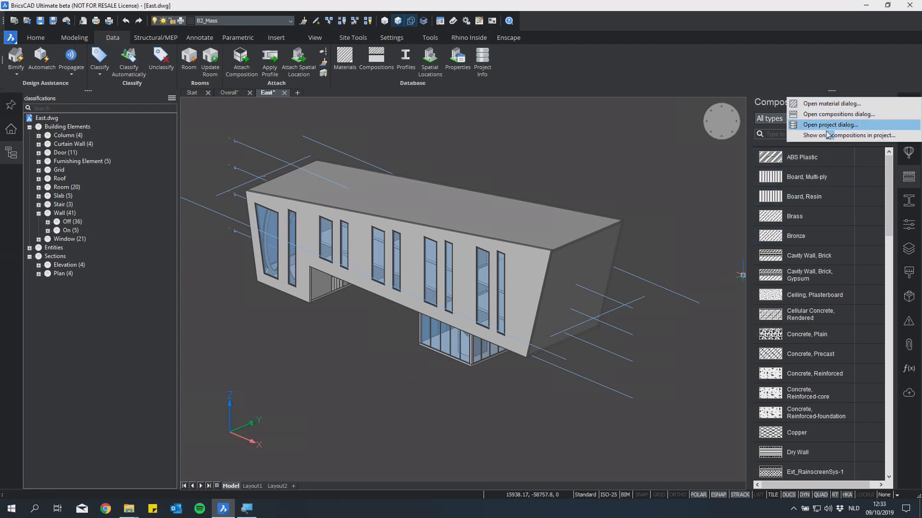
left_click(822, 137)
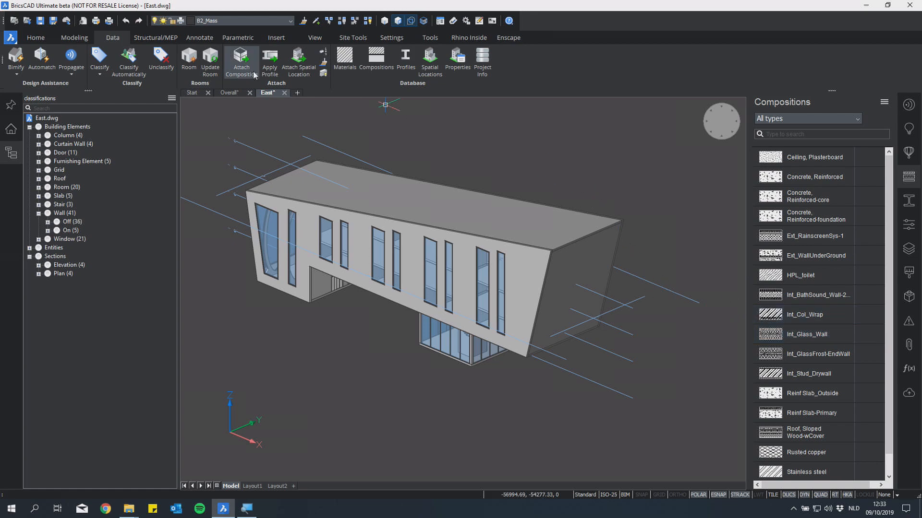
Set the level of detail to 2 and attach the Ext_RainscreenSys-1 composition to the long front facade wall
left_click(36, 38)
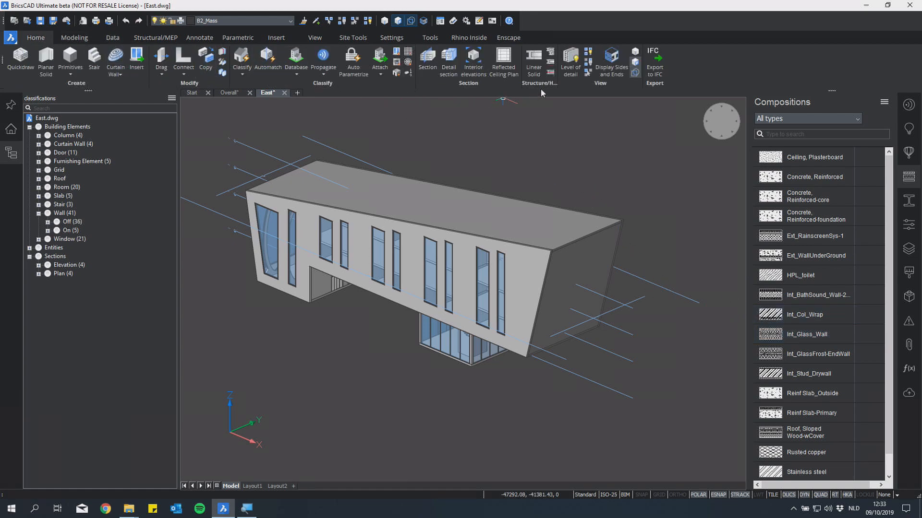
scroll(472, 253, "up", 2)
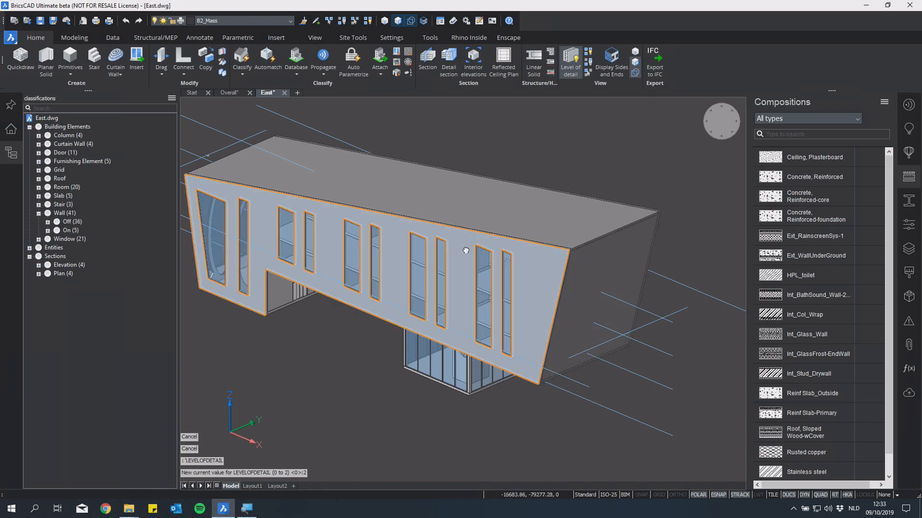
middle_click_drag(469, 248, 493, 240)
left_click_drag(807, 237, 551, 277)
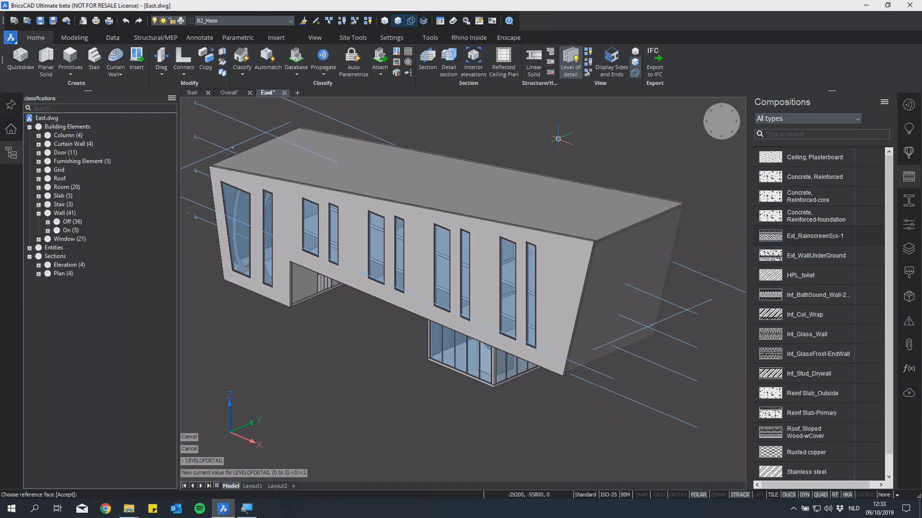
key("Return")
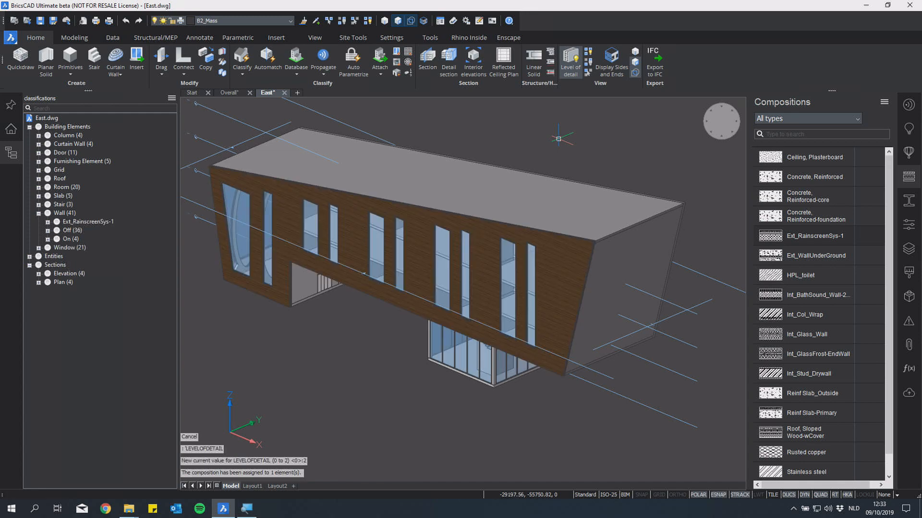
Inspect the facade's cladding up close and turn on clip display for the Floor 1 section
middle_click_drag(675, 160, 652, 162, "shift")
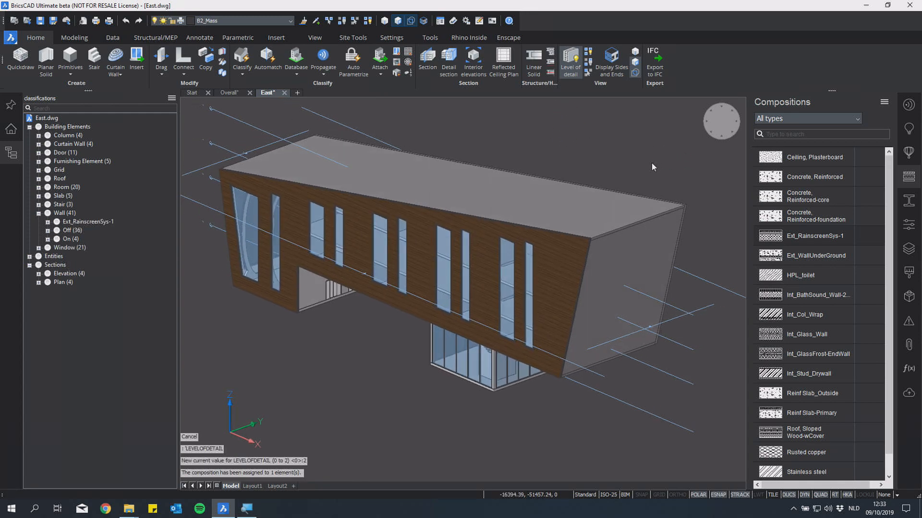
scroll(652, 162, "up", 10)
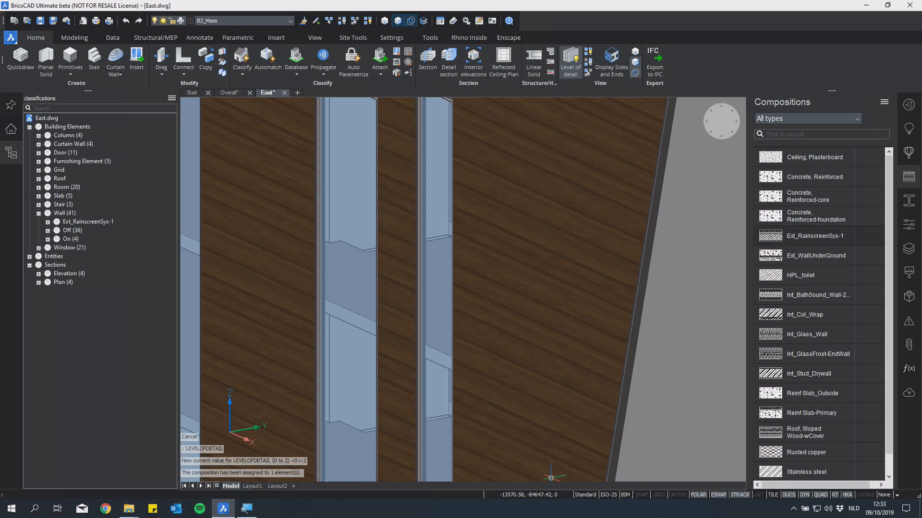
scroll(550, 478, "down", 10)
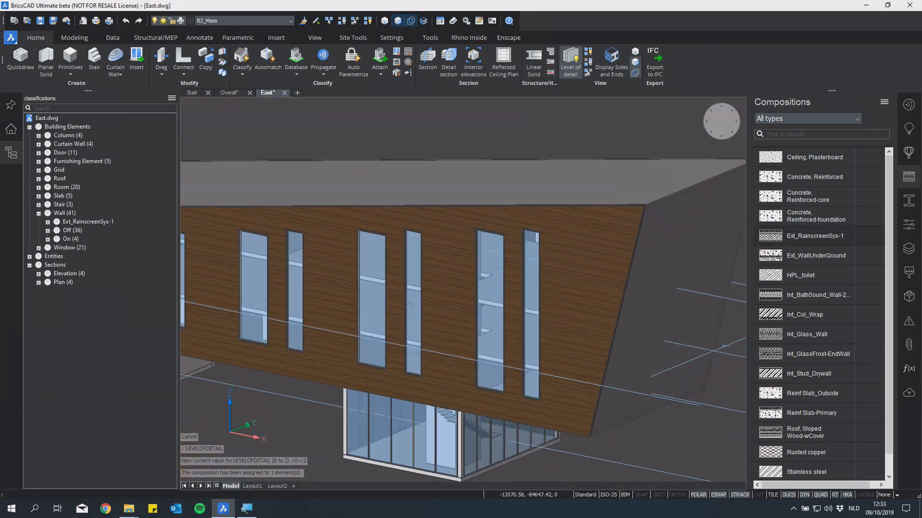
scroll(638, 297, "down", 5)
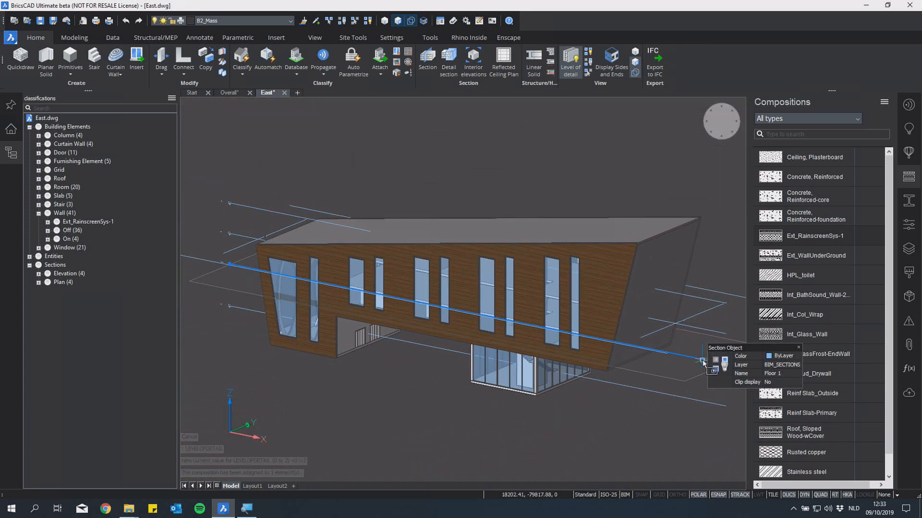
left_click(703, 362)
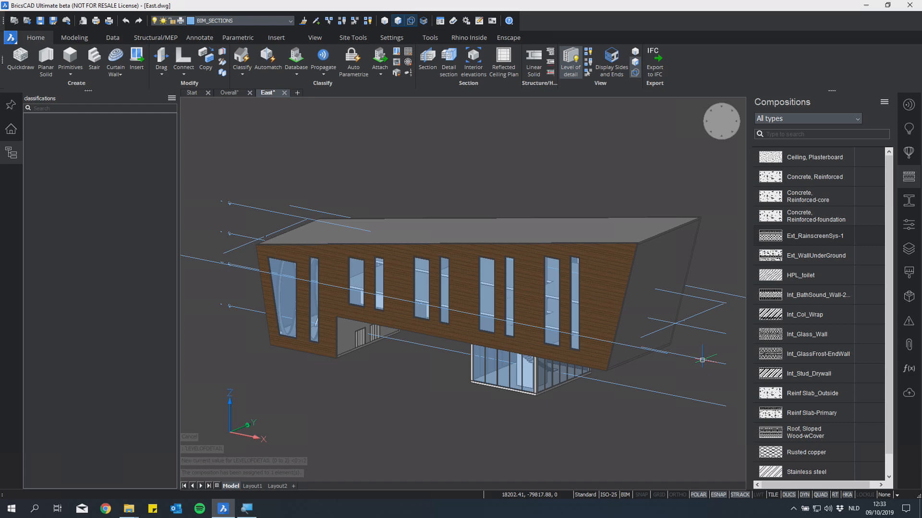
double_click(702, 360)
Attach the Int_BathSound_Wall-2Side composition to the interior wall enclosing the toilet block, accepting the reference face
scroll(505, 344, "up", 8)
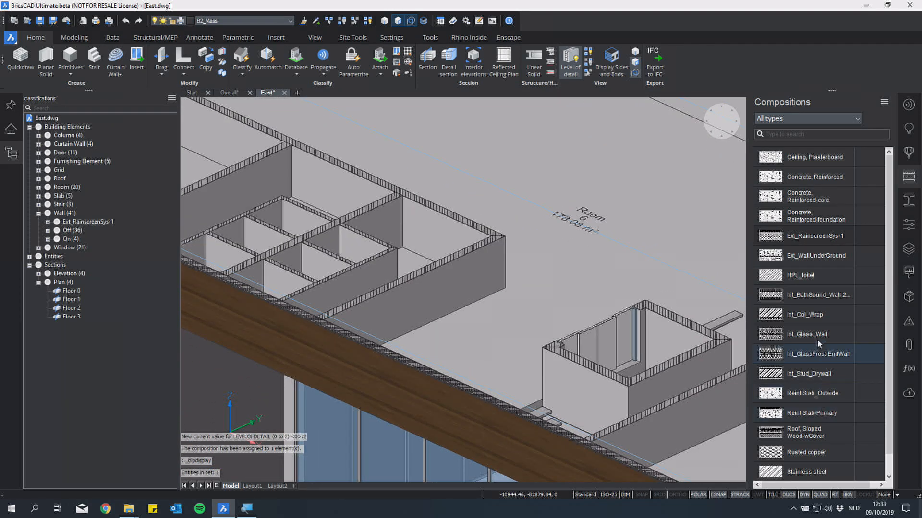
left_click_drag(819, 295, 432, 278)
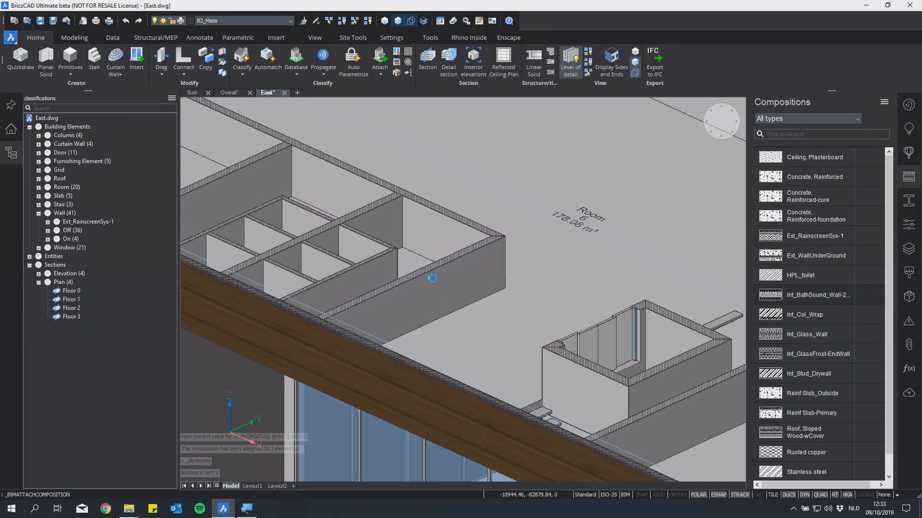
key("Return")
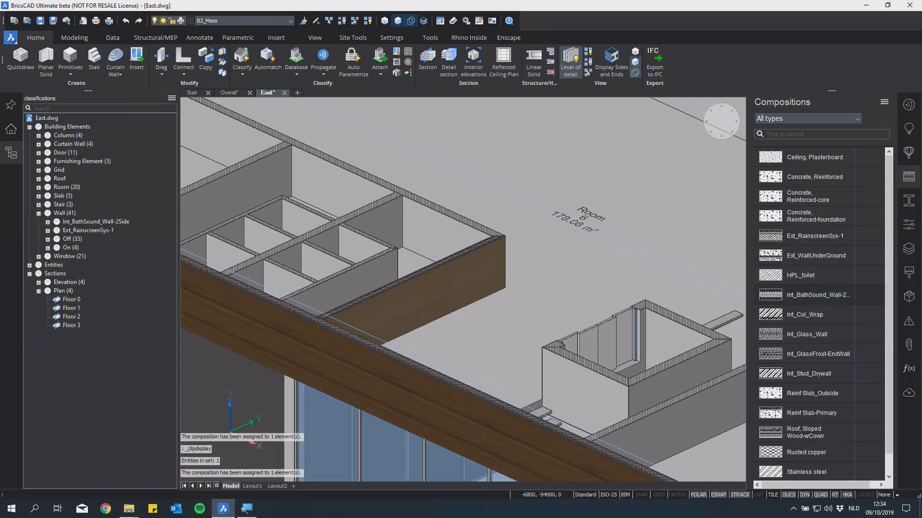
Attach the Reinf Slab-Primary composition to the floor slab around the stair core, accepting the reference face
middle_click_drag(433, 279, 379, 288, "shift")
scroll(429, 380, "up", 3)
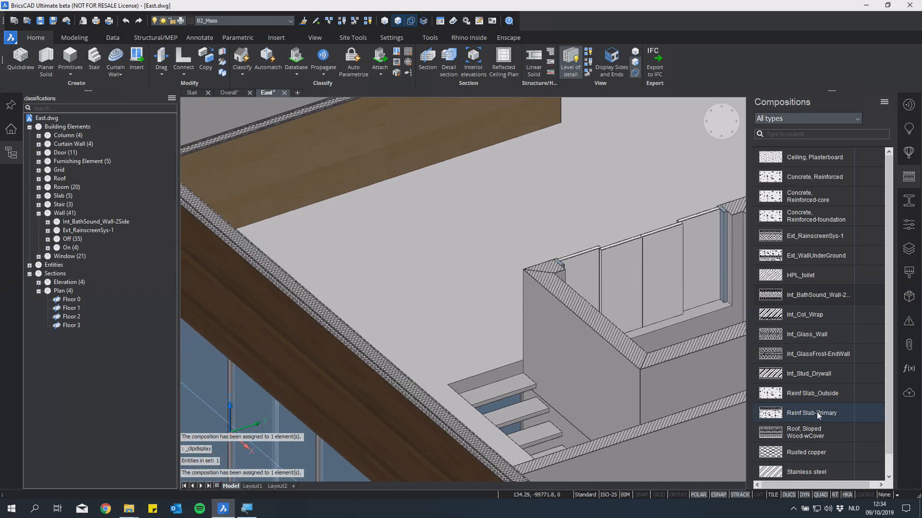
left_click_drag(819, 413, 577, 394)
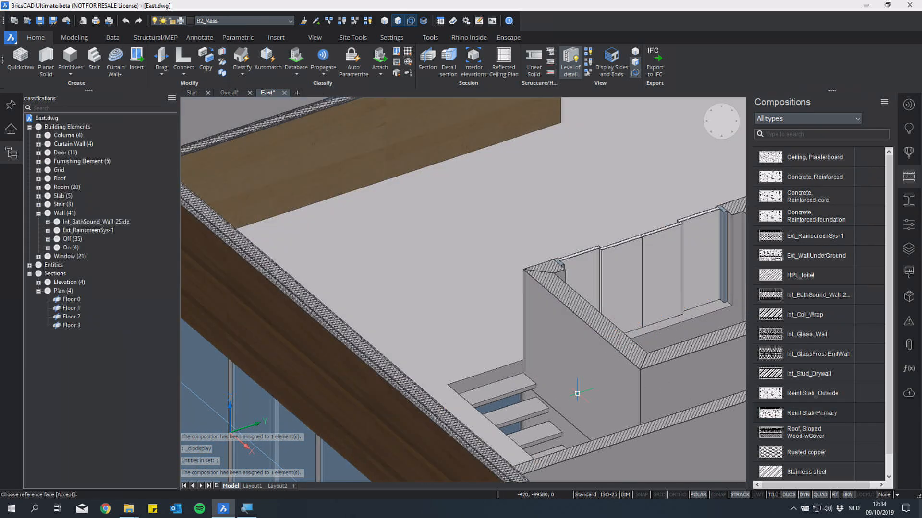
key("Return")
Turn off clip display for the Floor 1 section to show the whole building
scroll(463, 289, "down", 8)
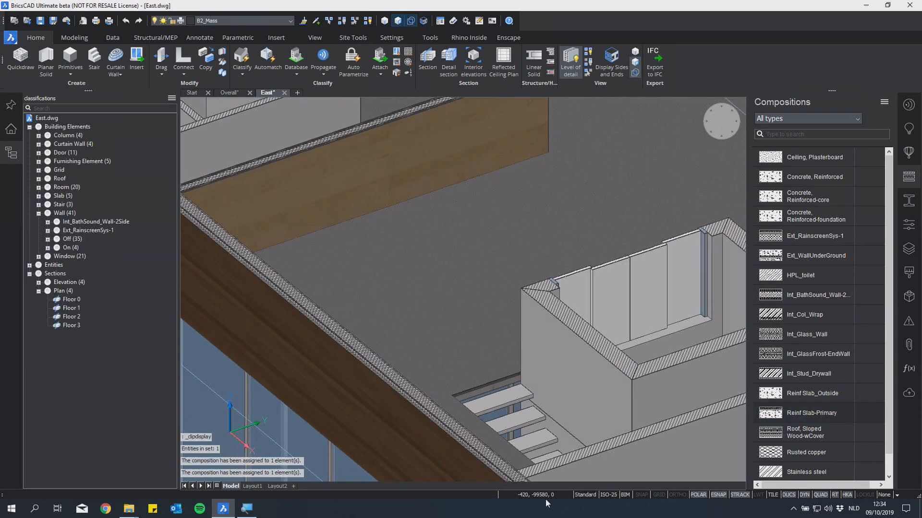
middle_click_drag(546, 503, 643, 371, "shift")
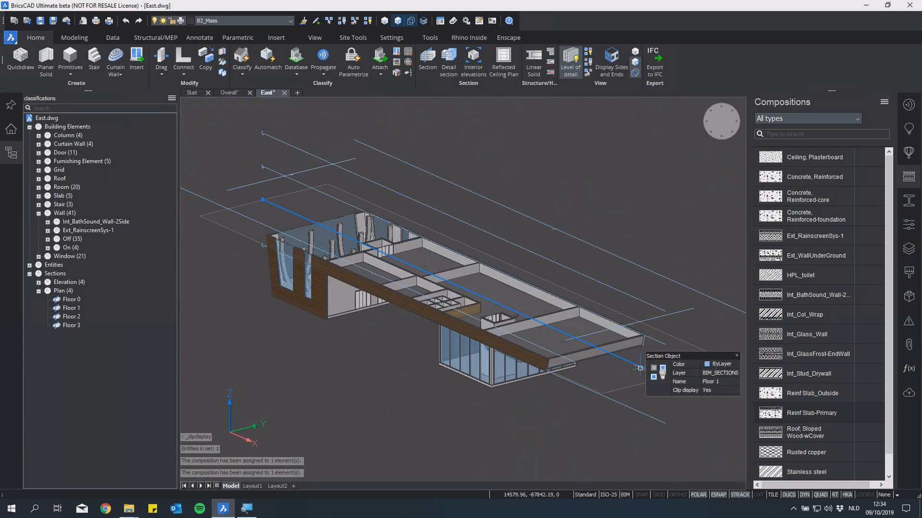
double_click(642, 372)
middle_click_drag(442, 132, 336, 94, "shift")
Auto-match the compositions of the remaining building elements, using Autocomplete as the source
left_click(270, 66)
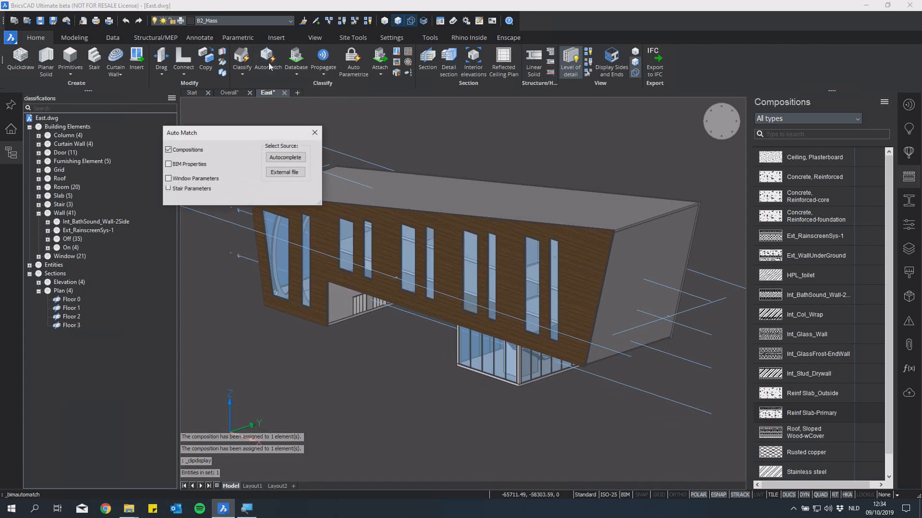
left_click_drag(269, 134, 452, 193)
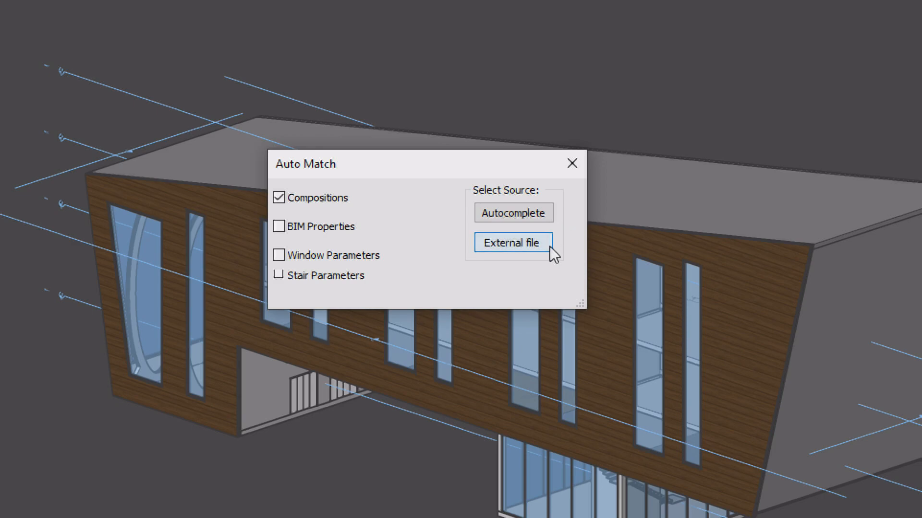
left_click(549, 215)
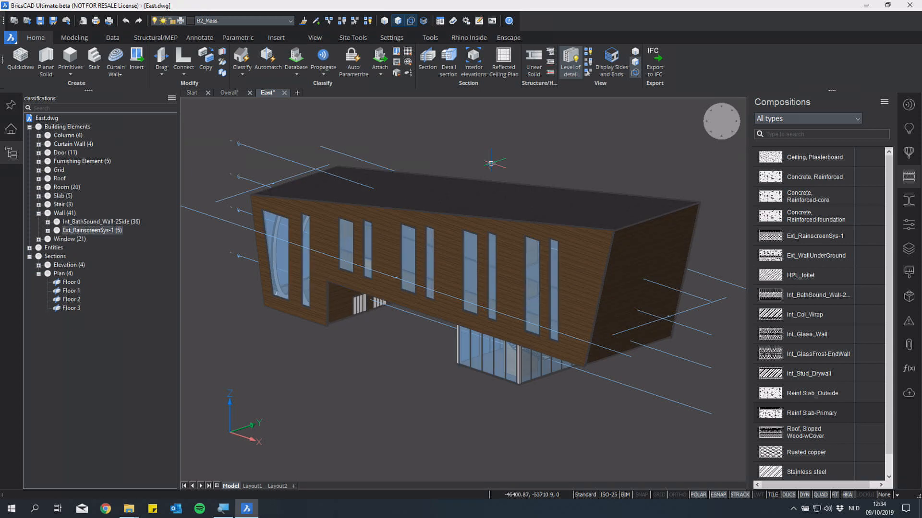
Attach the Roof, Sloped Wood-wCover composition to the building's sloped roof, accepting the reference face
middle_click_drag(530, 152, 535, 146, "shift")
left_click_drag(822, 436, 401, 145)
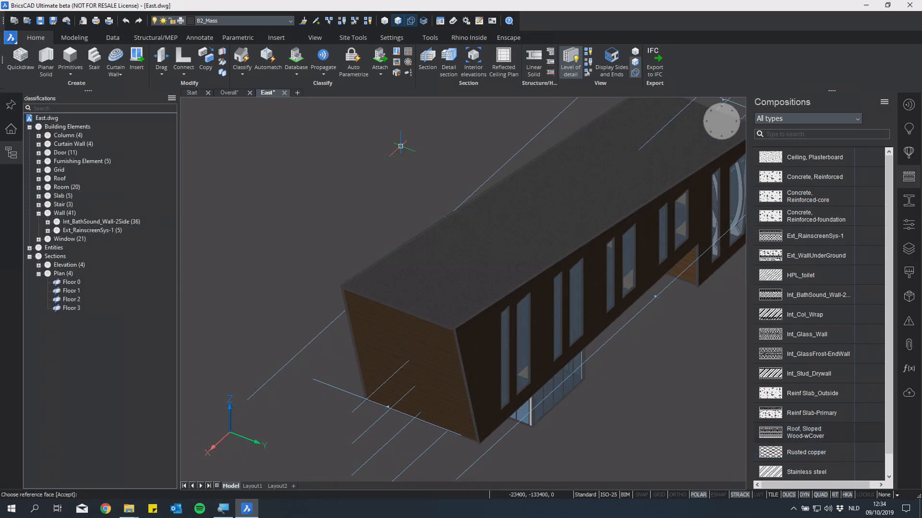
key("Return")
middle_click_drag(391, 186, 383, 156, "shift")
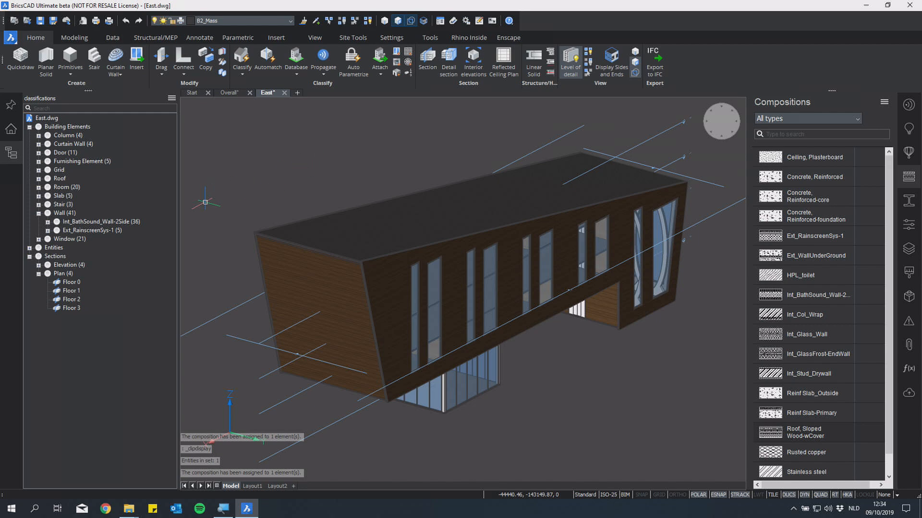
Set the wall type of all Int_BathSound_Wall-2Side walls to W1
left_click(132, 221)
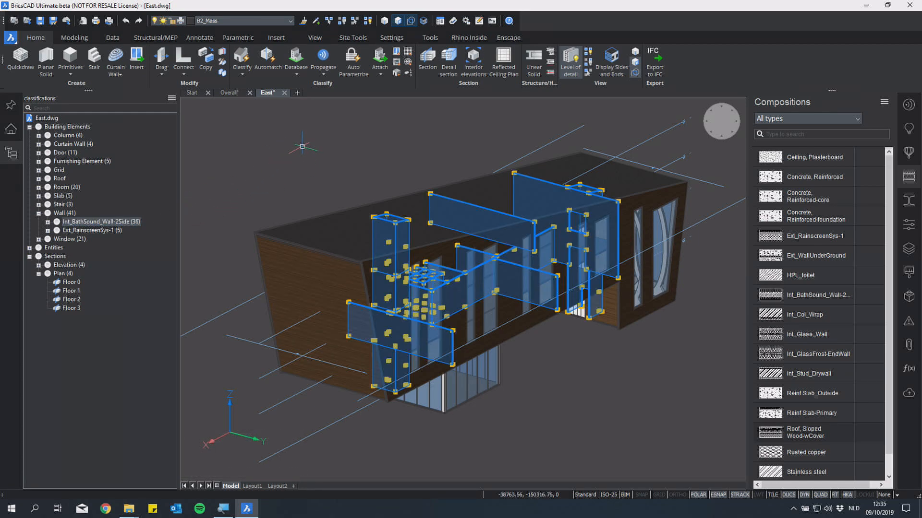
middle_click_drag(303, 146, 303, 147, "shift")
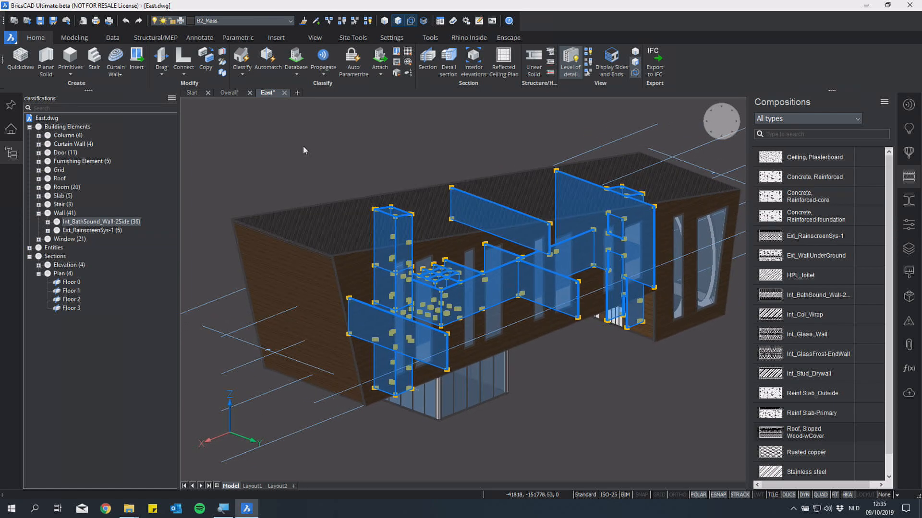
left_click(909, 224)
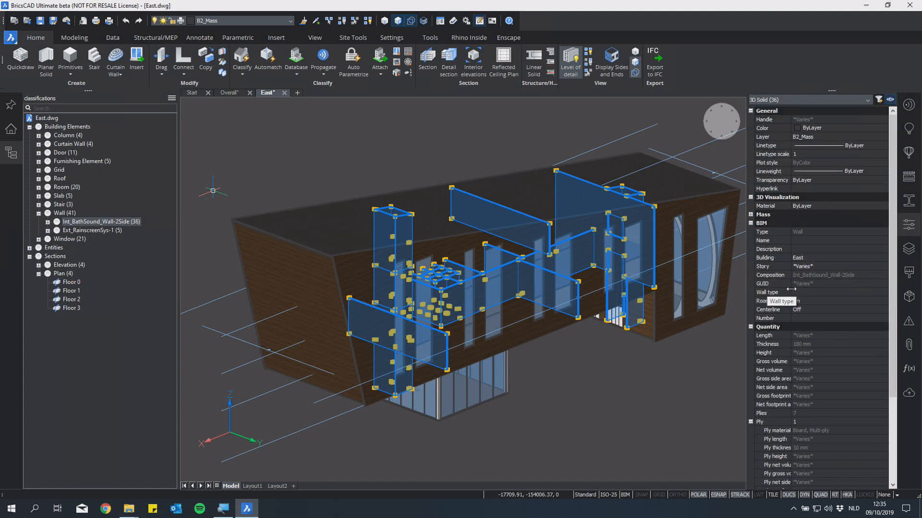
left_click(825, 292)
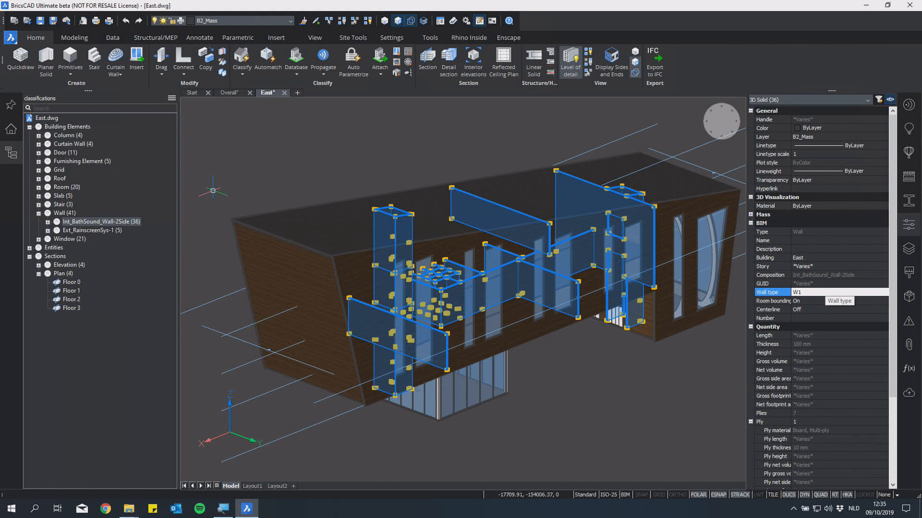
key("Return")
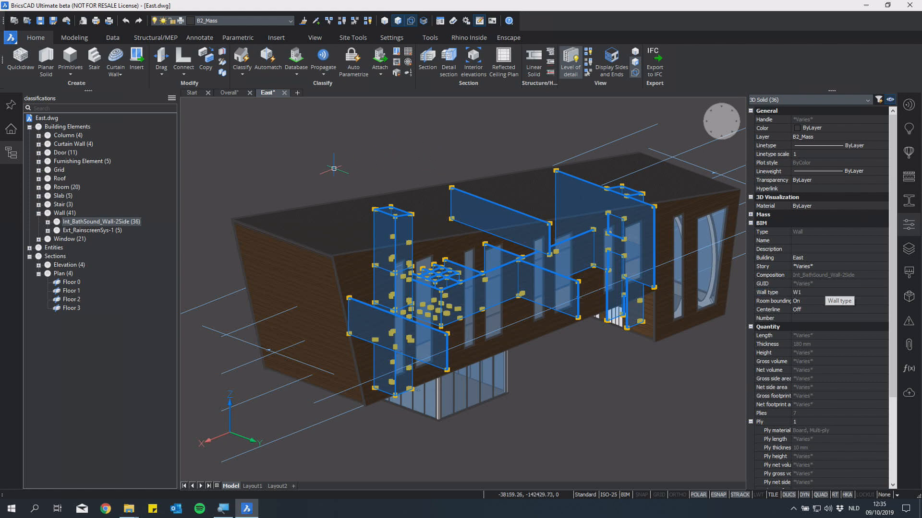
key("Escape")
Set the wall type of all Ext_RainscreenSys-1 walls to W2
left_click(121, 233)
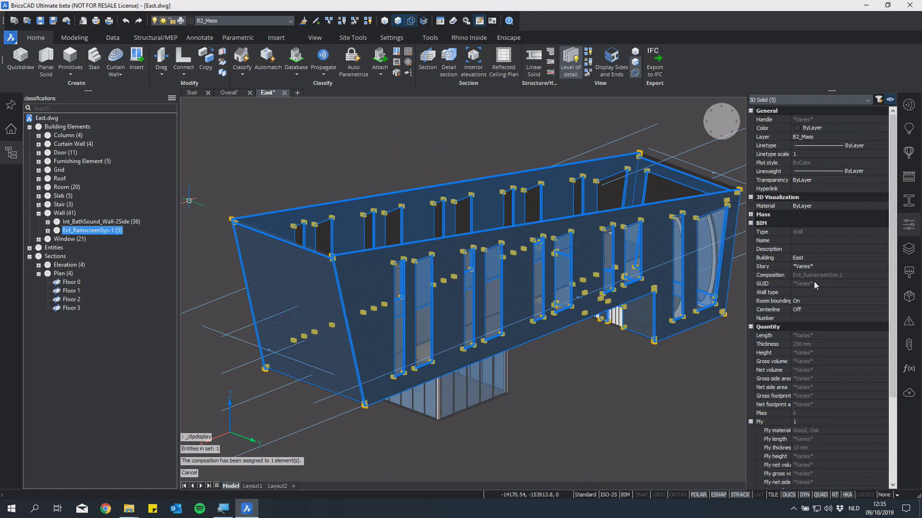
left_click(802, 294)
type("W2")
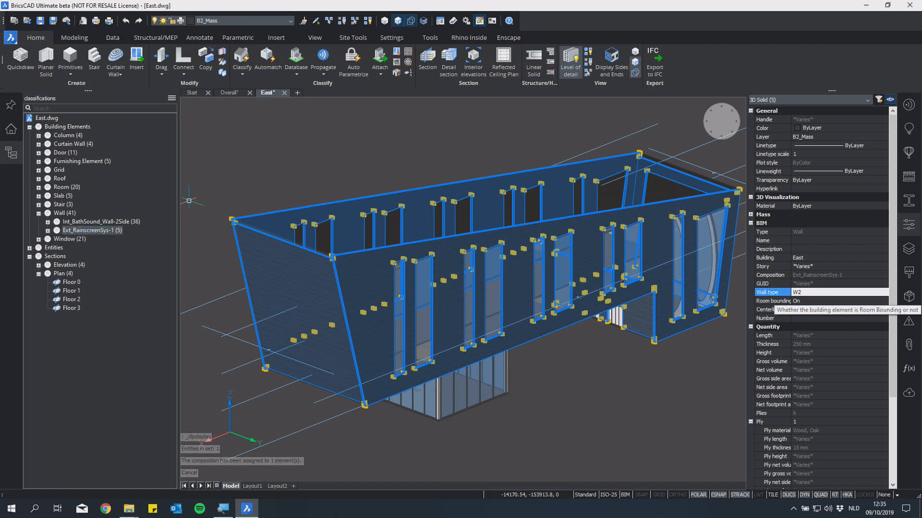
key("Return")
key("Escape")
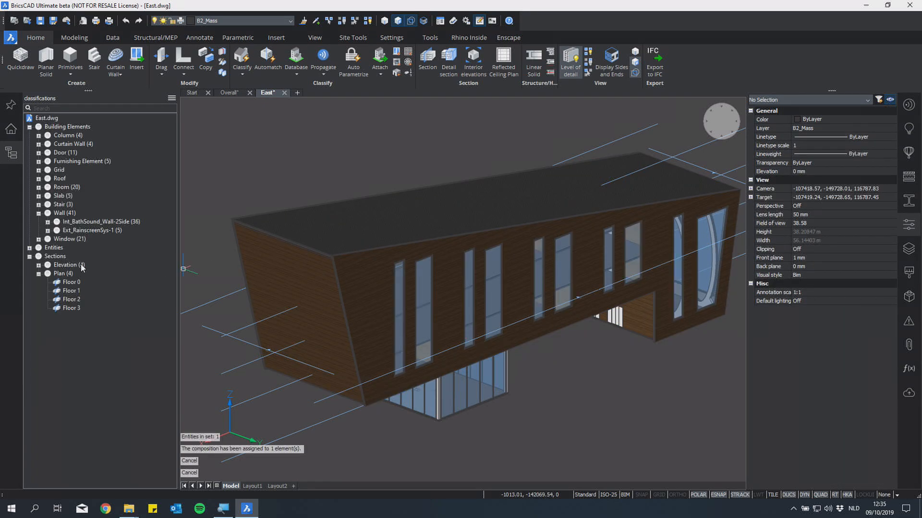
Turn on the Generate elevation setting for all the elevation sections together
left_click(81, 266)
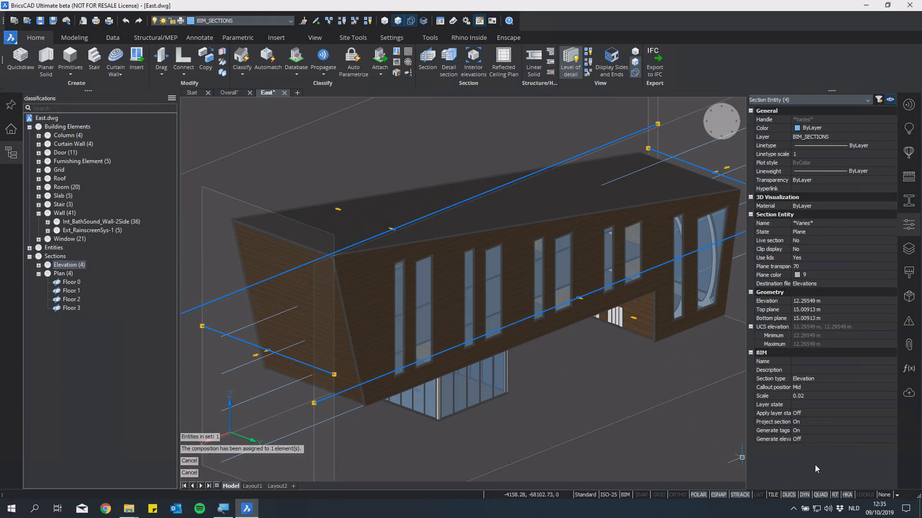
left_click(811, 440)
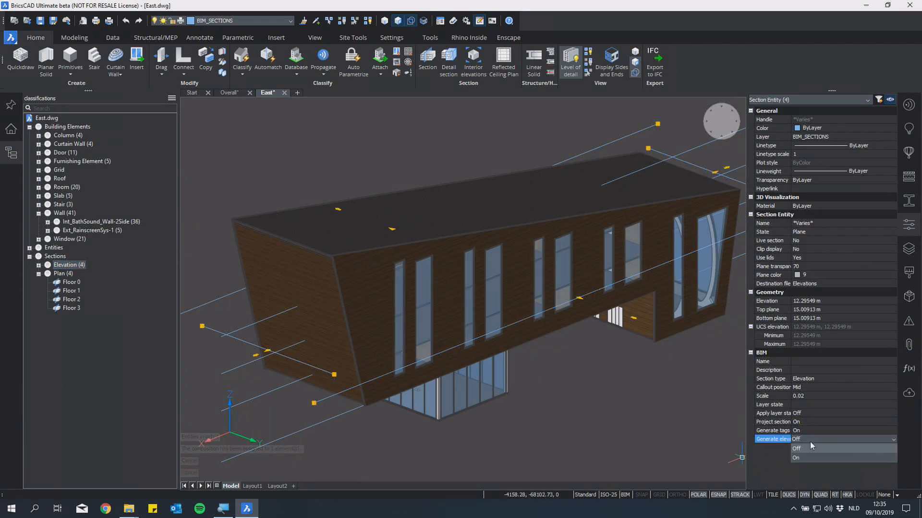
left_click(806, 458)
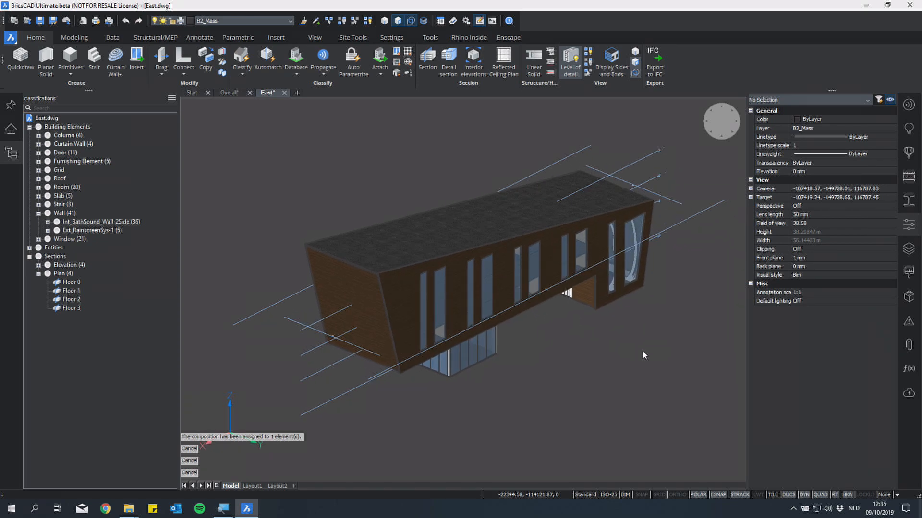
Save the east building drawing and refresh the Rail Station file statuses in Bricsys 24/7
scroll(644, 356, "down", 3)
key("ctrl+s")
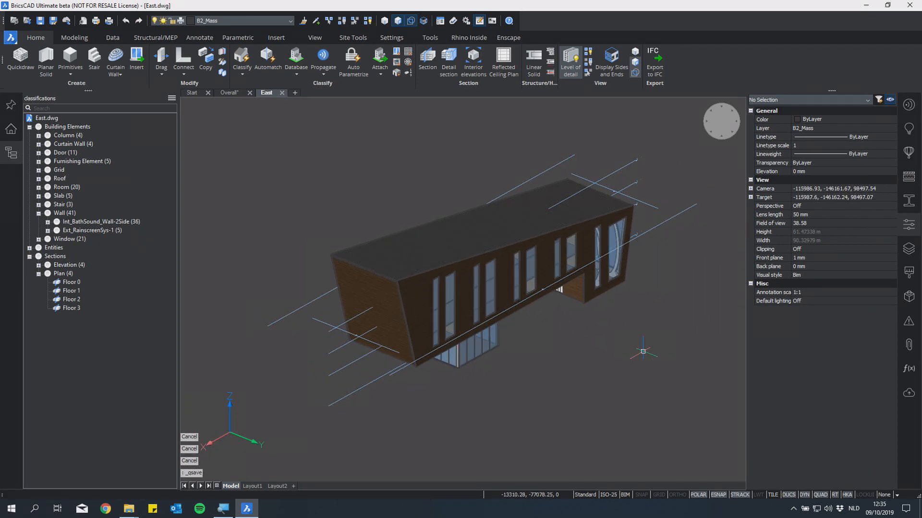
left_click(915, 397)
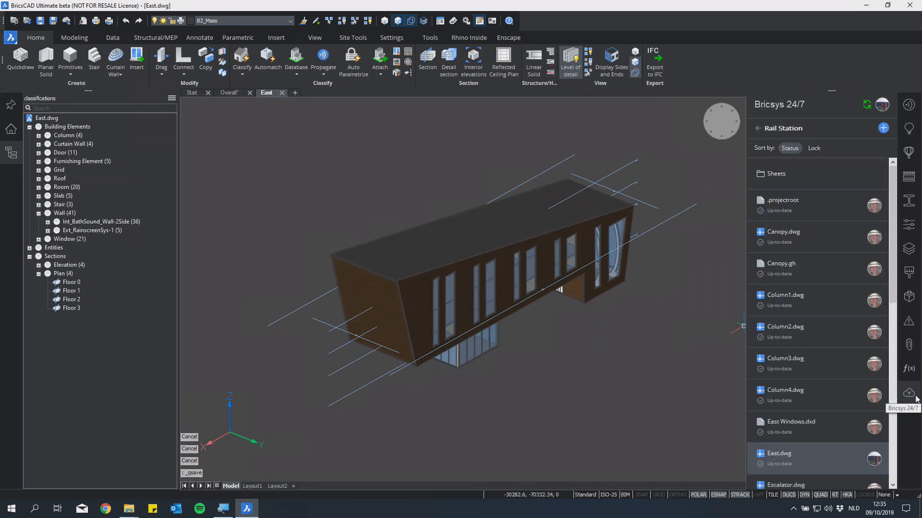
left_click(866, 105)
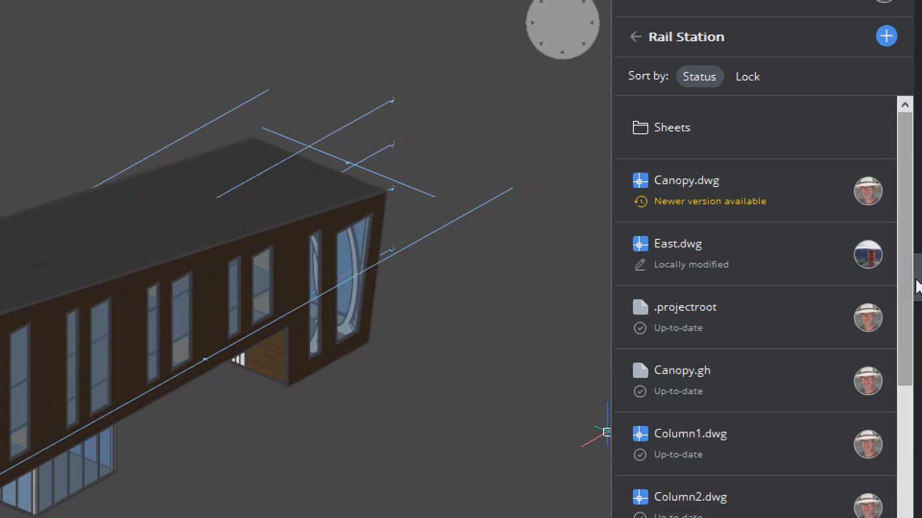
Upload the locally modified East.dwg to the Rail Station project with status Draft and a short description
right_click(758, 255)
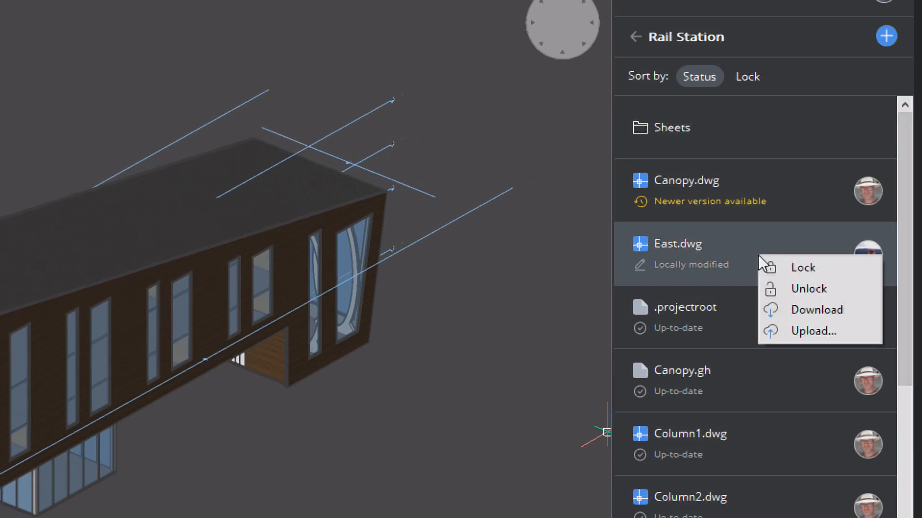
left_click(818, 330)
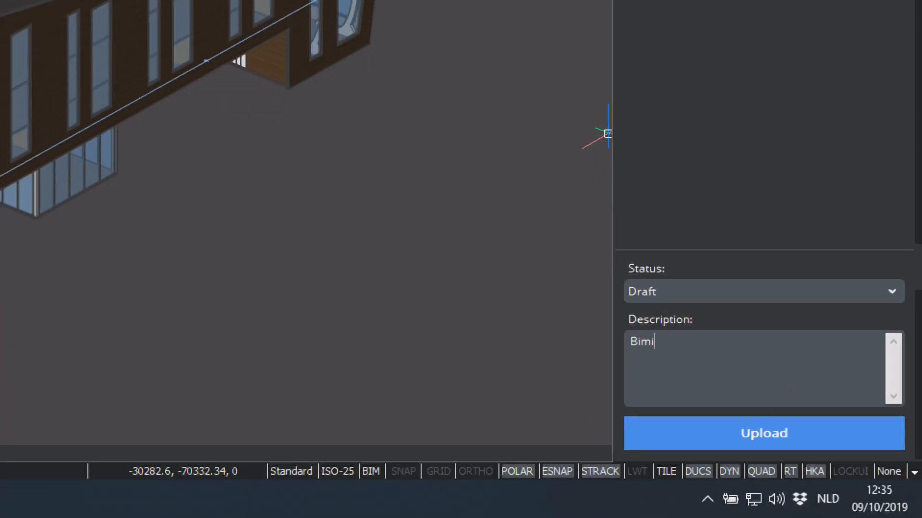
left_click(764, 437)
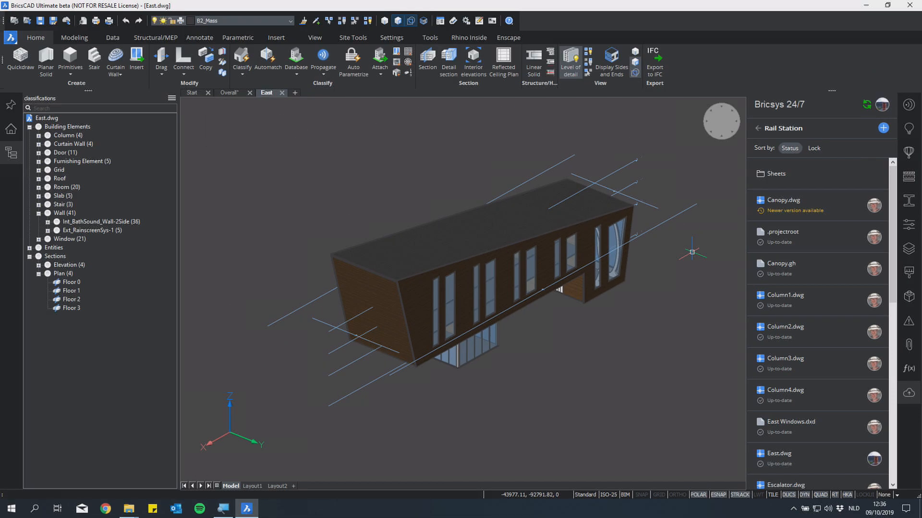
Switch to the Overall model, hide its attachments list and inspect the updated east building in context
middle_click_drag(691, 252, 702, 255, "shift")
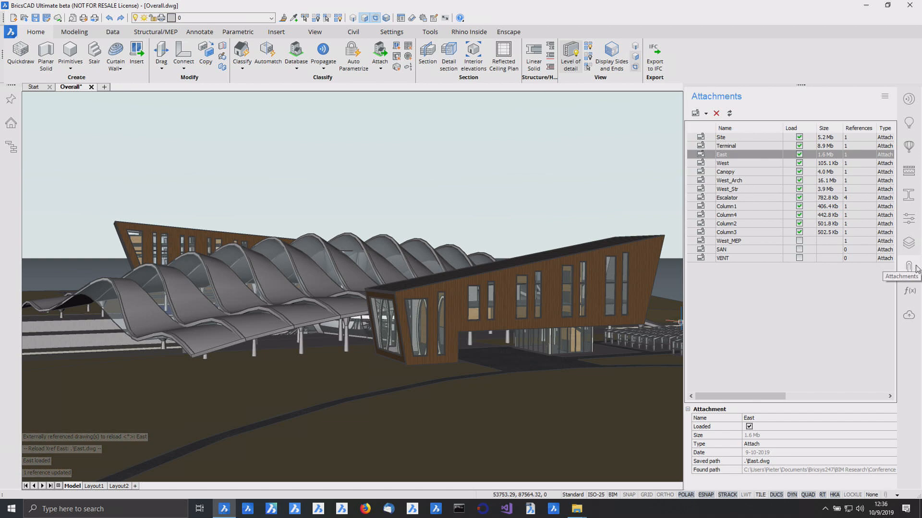
left_click(915, 268)
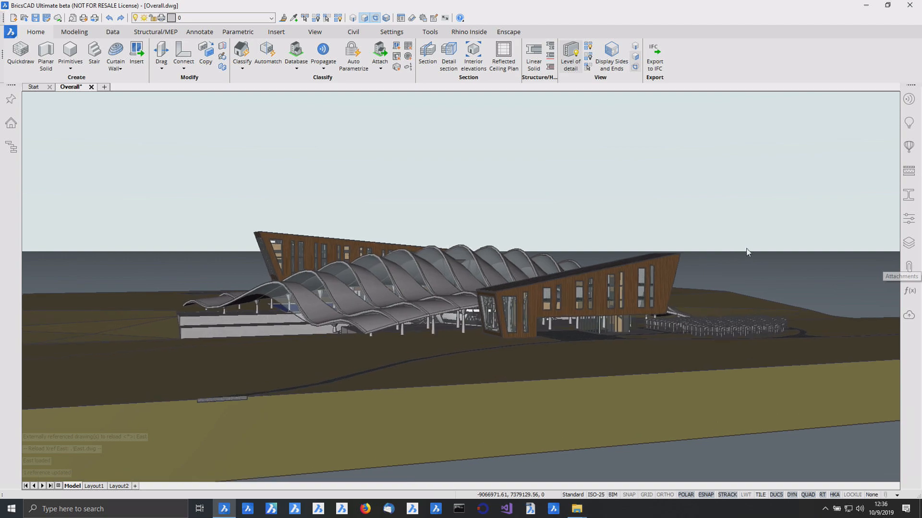
scroll(747, 252, "up", 5)
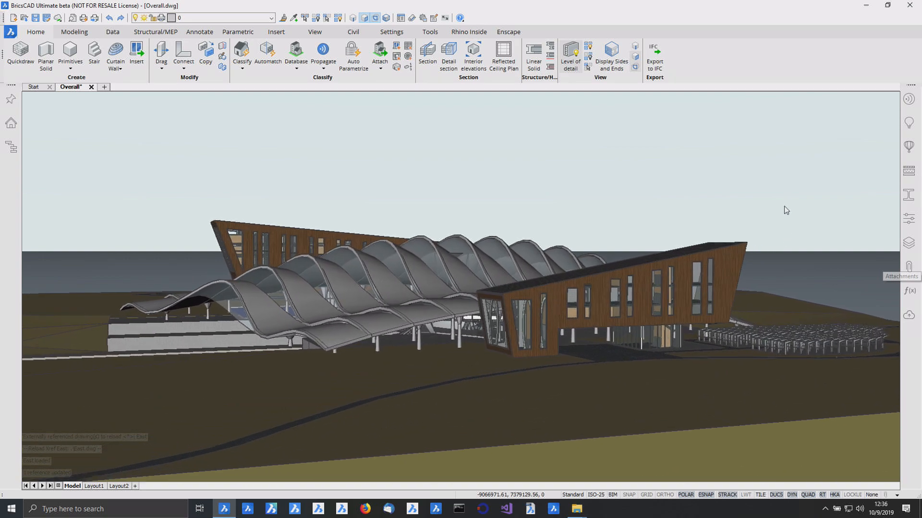
middle_click_drag(787, 210, 611, 144)
scroll(697, 173, "down", 3)
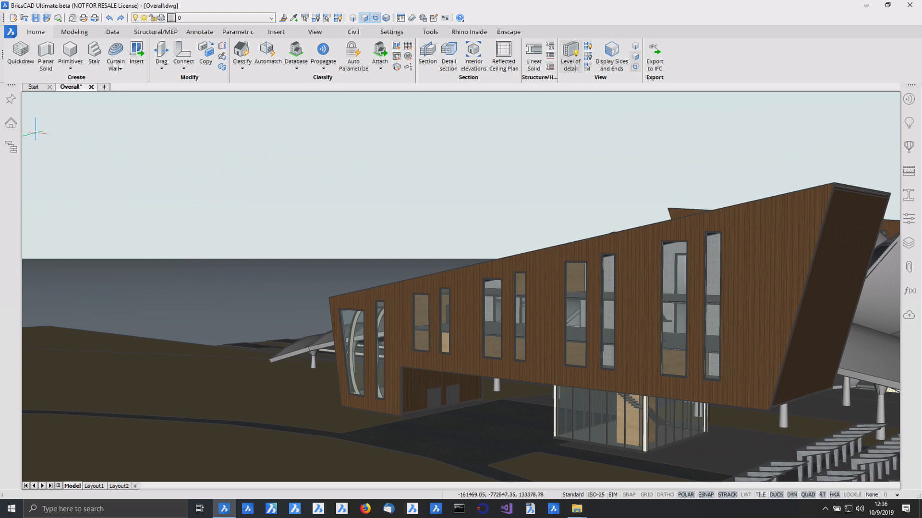
Open the BIM project browser and review the sheet list of the Flowing_Station project
left_click(15, 126)
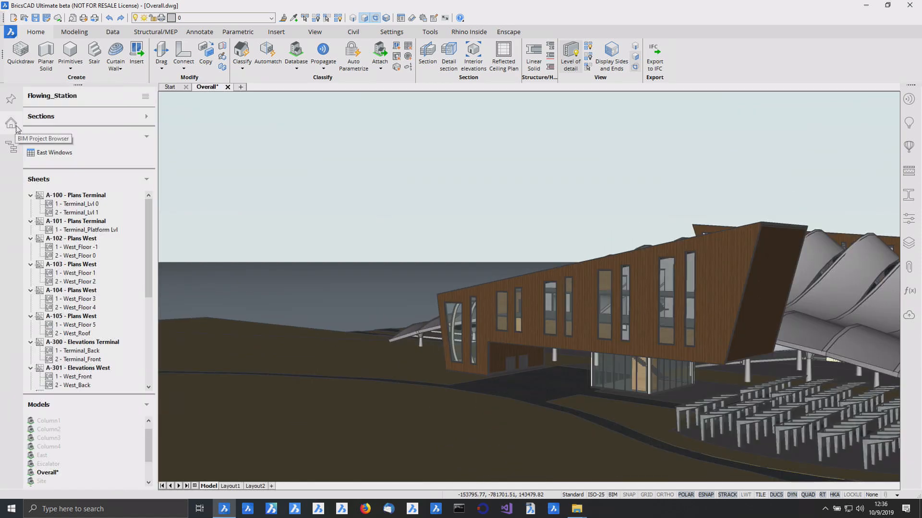
scroll(114, 240, "down", 5)
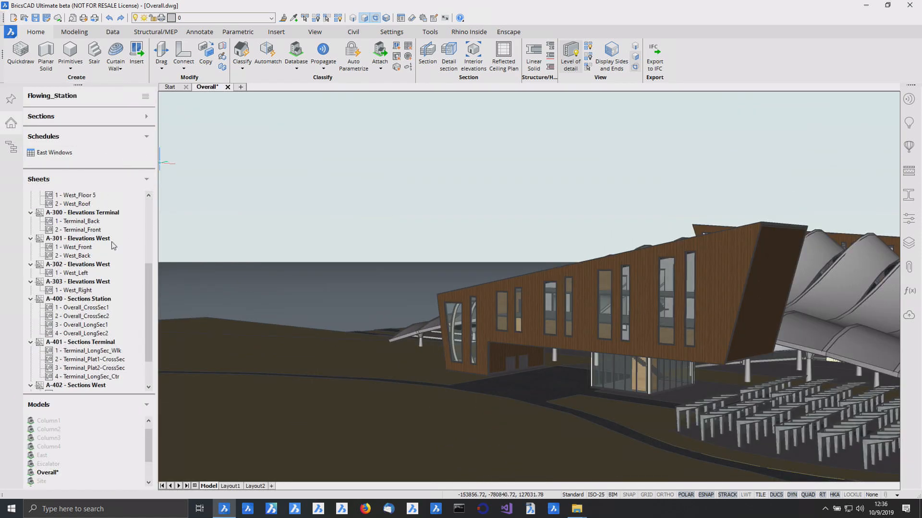
scroll(114, 246, "up", 5)
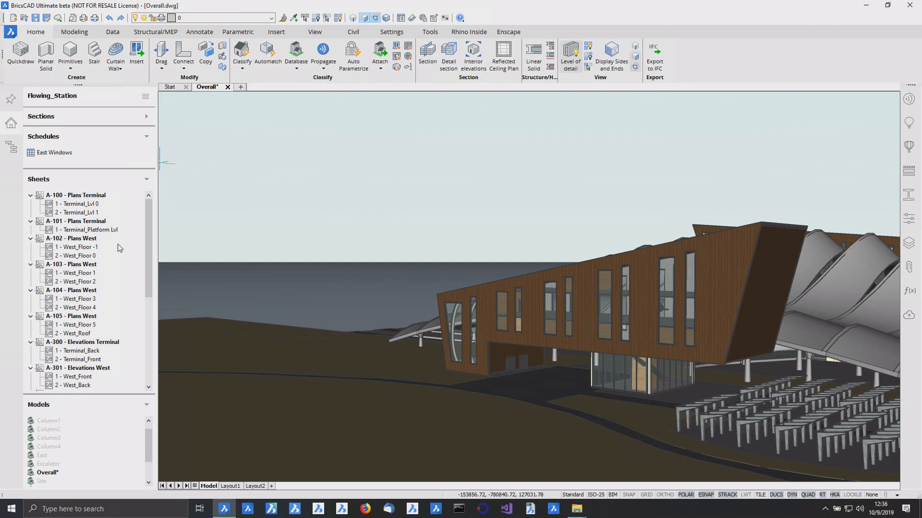
scroll(539, 165, "up", 3)
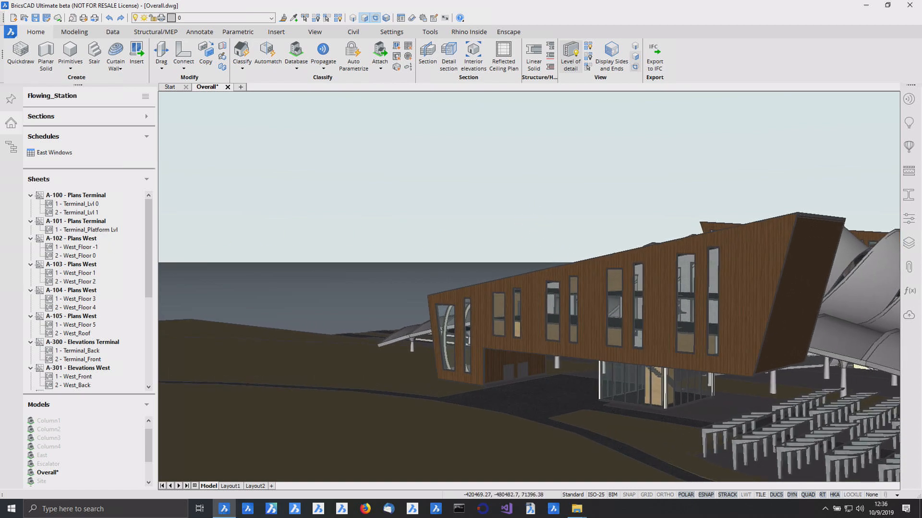
scroll(517, 197, "up", 5)
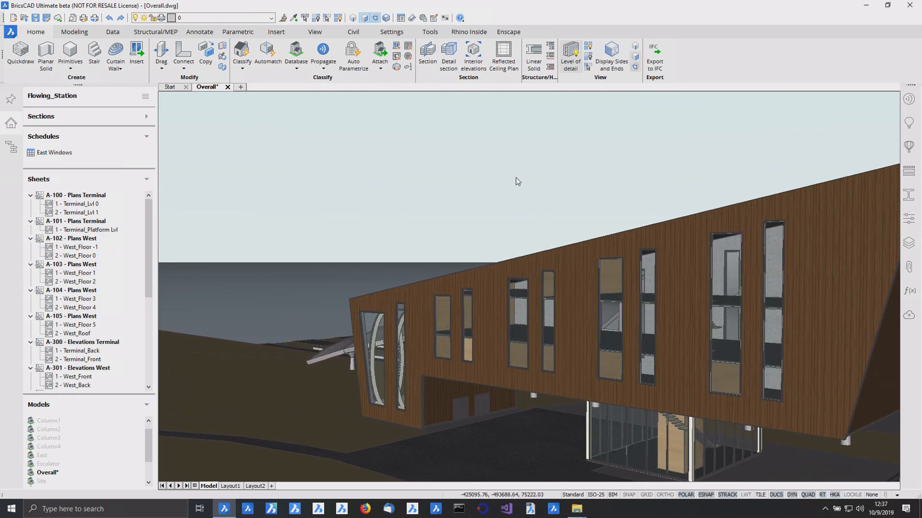
scroll(517, 181, "down", 5)
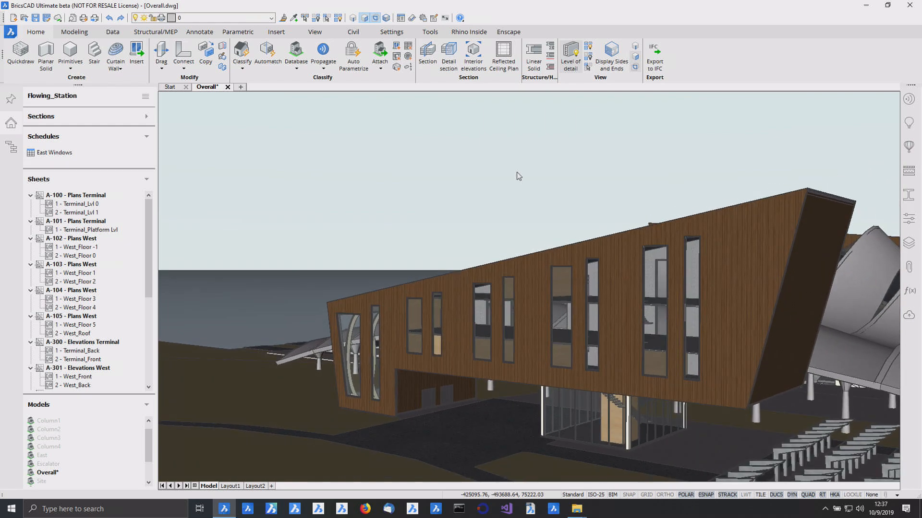
scroll(518, 176, "up", 5)
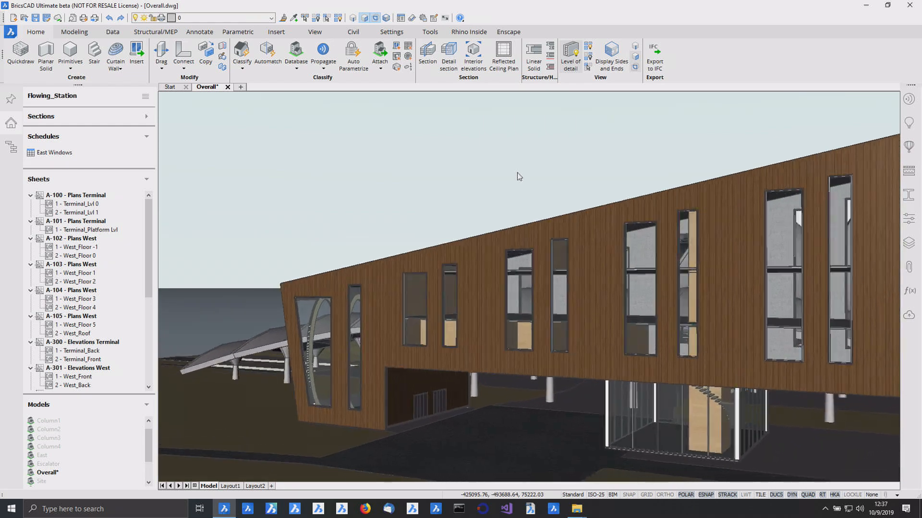
scroll(519, 176, "up", 5)
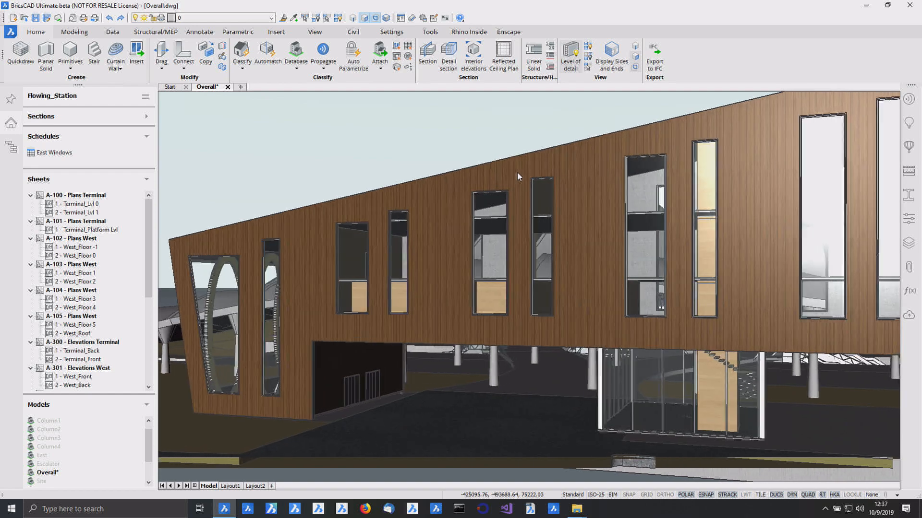
View the whole station model, then open the Overall_CrossSec1 section on sheet A-400 - Sections Station
scroll(518, 176, "down", 5)
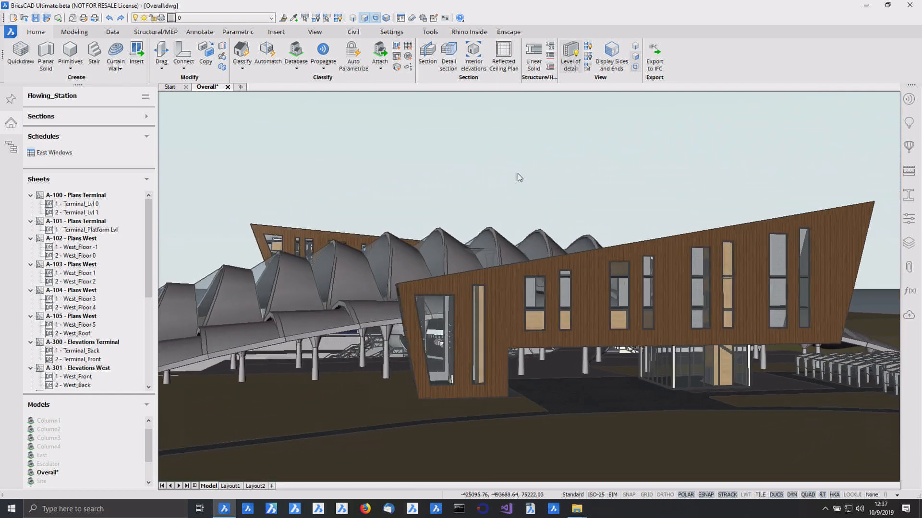
scroll(518, 176, "down", 5)
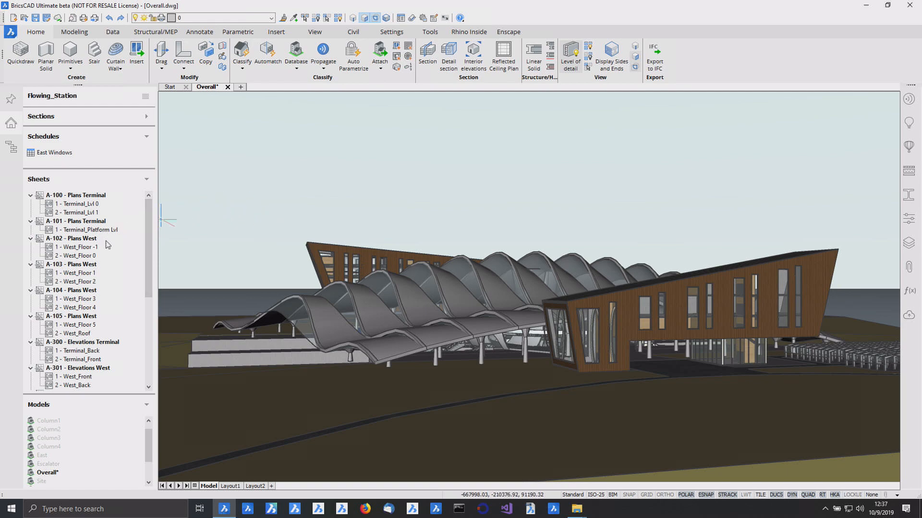
scroll(110, 246, "down", 4)
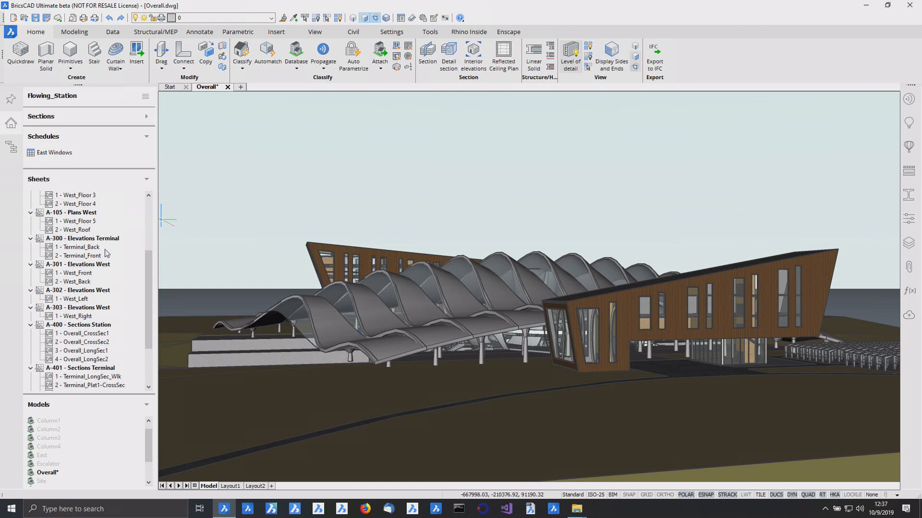
double_click(93, 335)
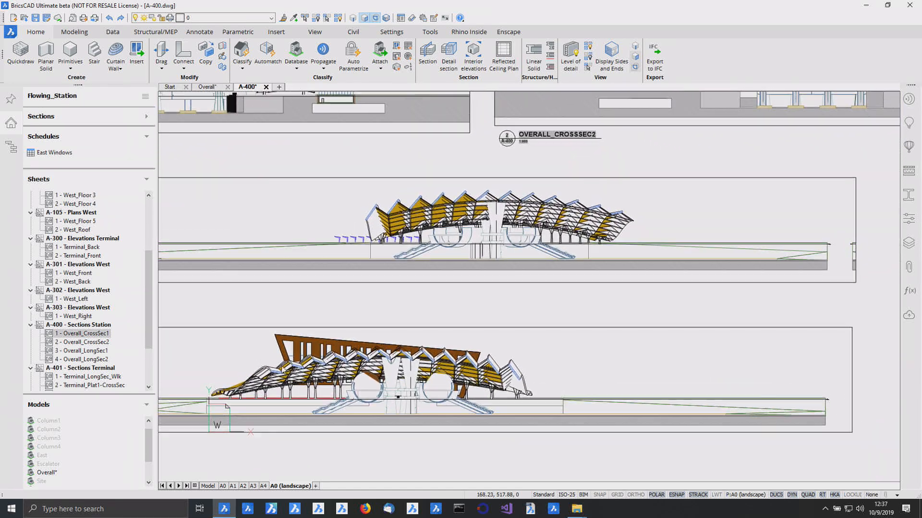
Open the West_Floor -1 plan from sheet A-102 and the West_Floor 1 plan from sheet A-103
scroll(100, 336, "up", 4)
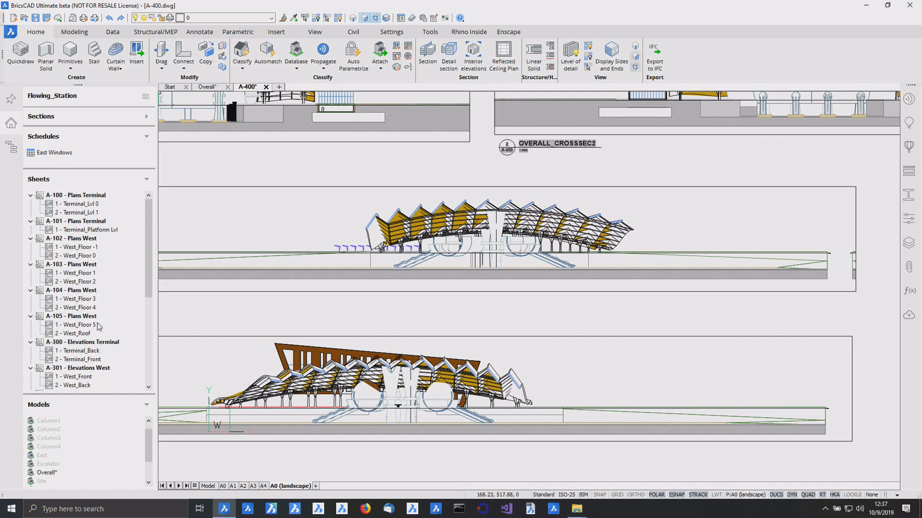
double_click(89, 248)
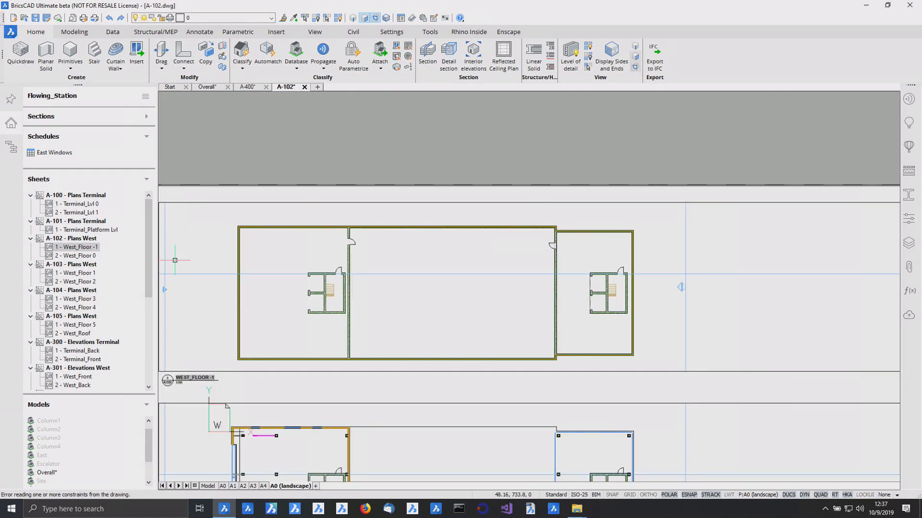
double_click(80, 273)
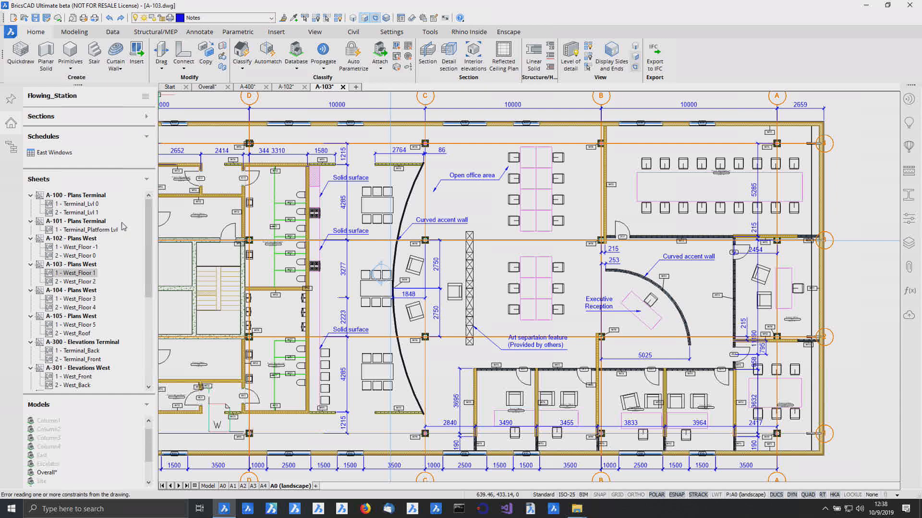
Open the Flowing_Station sheet set setup and review the full list of included sections
left_click(146, 99)
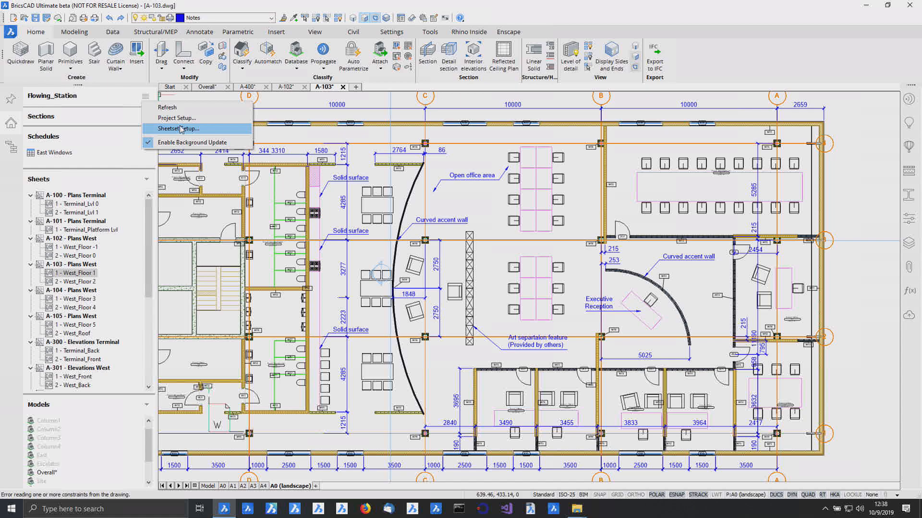
left_click(181, 129)
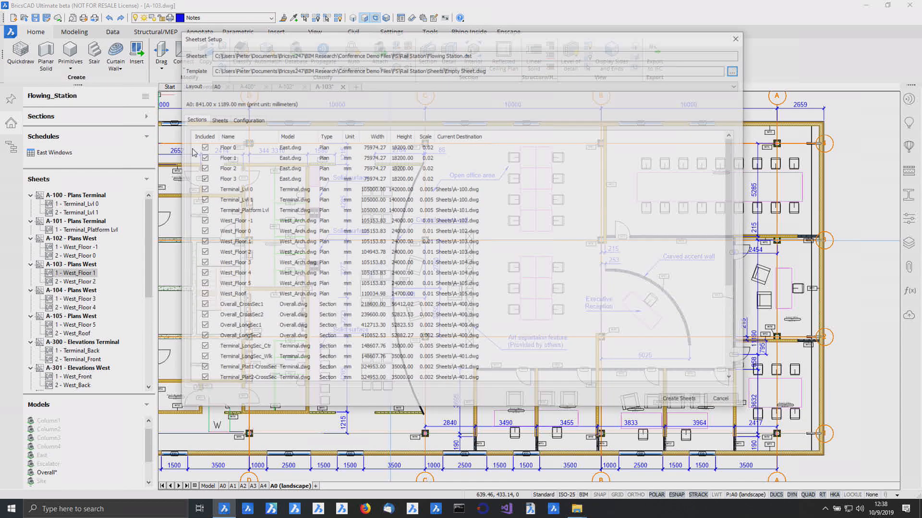
scroll(379, 209, "down", 5)
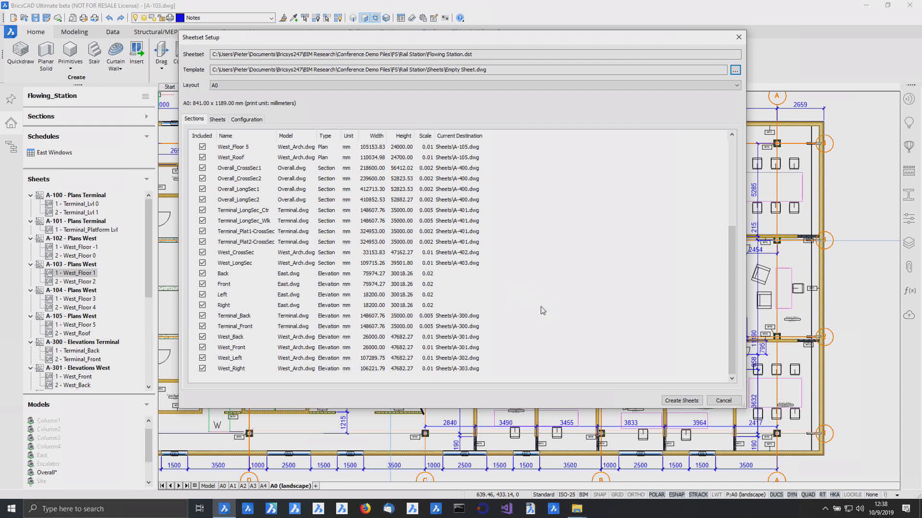
scroll(540, 308, "up", 5)
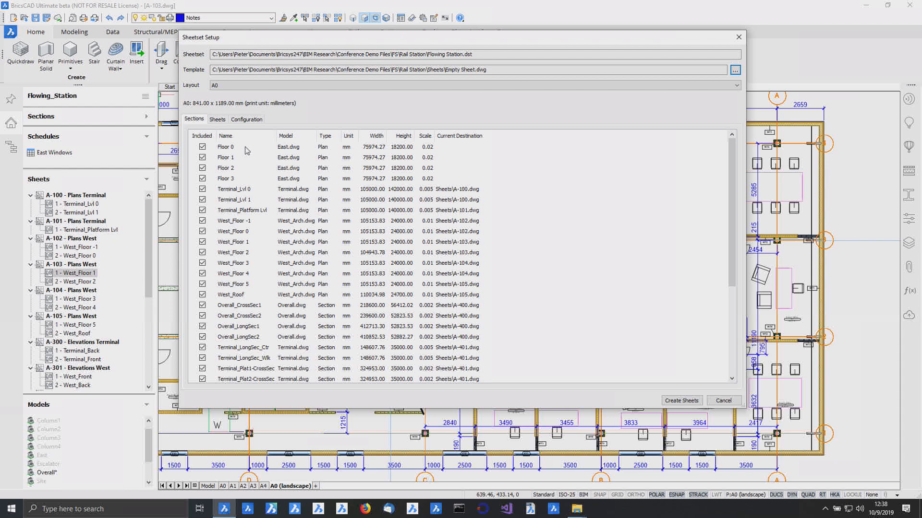
Set the sheet layout to A0 (landscape) while previewing proposed sheet A-106
left_click(218, 119)
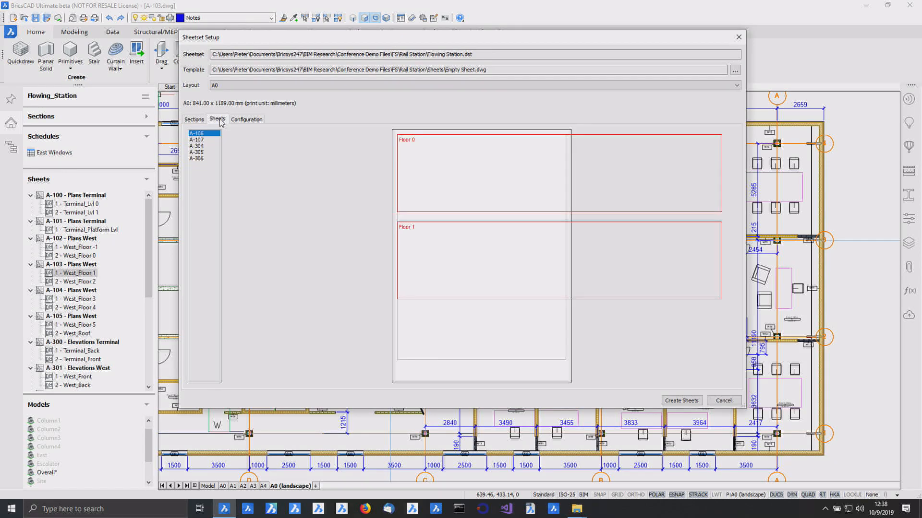
left_click(211, 134)
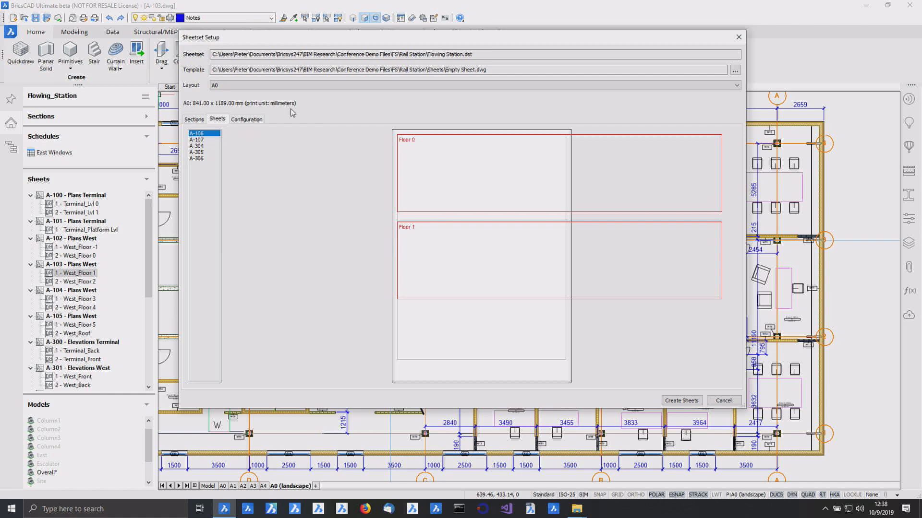
left_click(401, 90)
left_click(378, 128)
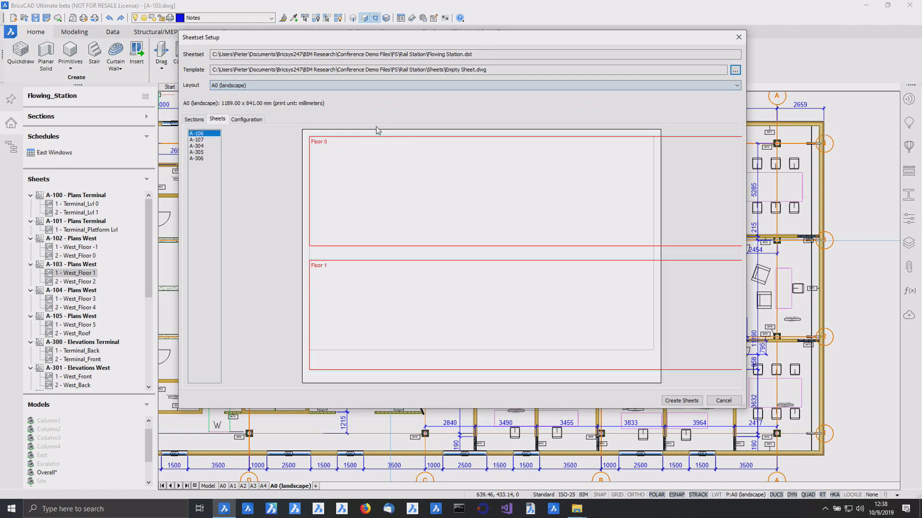
Preview the view placement on proposed sheets A-304, A-305 and A-106
left_click(209, 146)
left_click(206, 153)
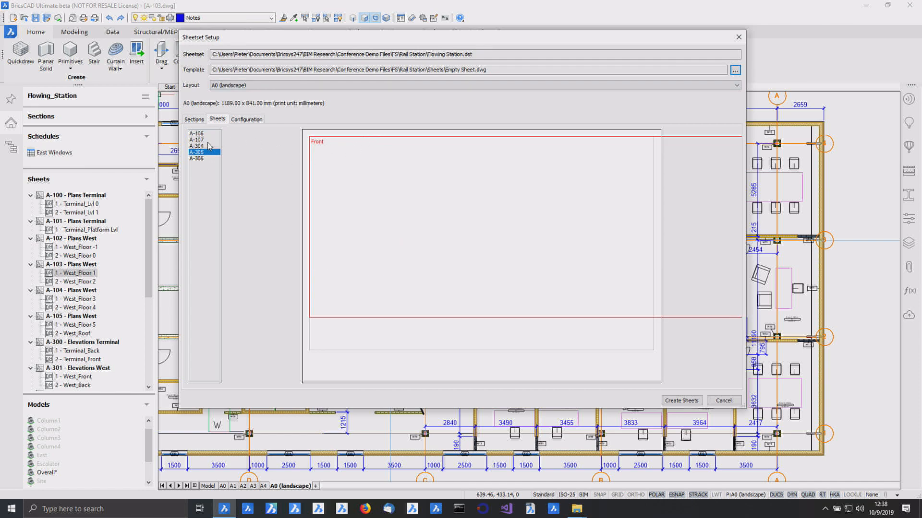
left_click(205, 133)
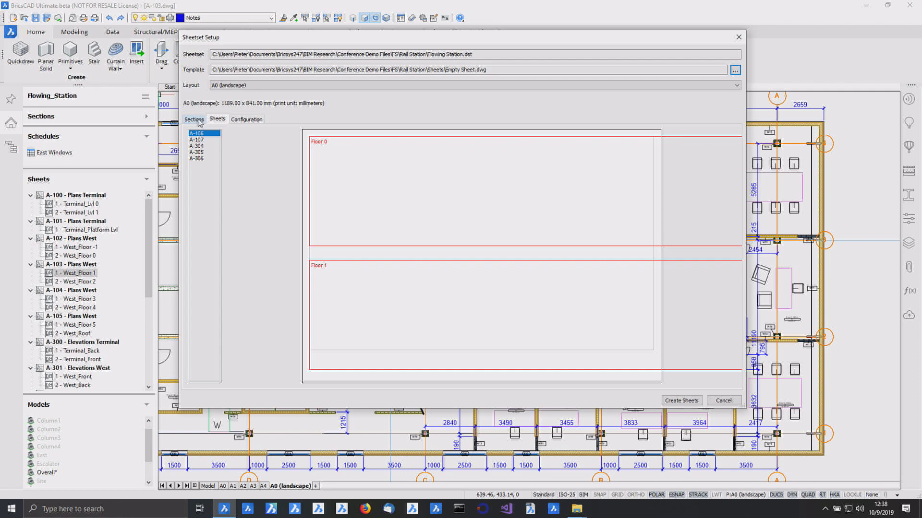
Set the scale of the East.dwg plans Floor 0, Floor 1, Floor 2 and Floor 3 to 0.01
left_click(194, 119)
left_click(424, 150)
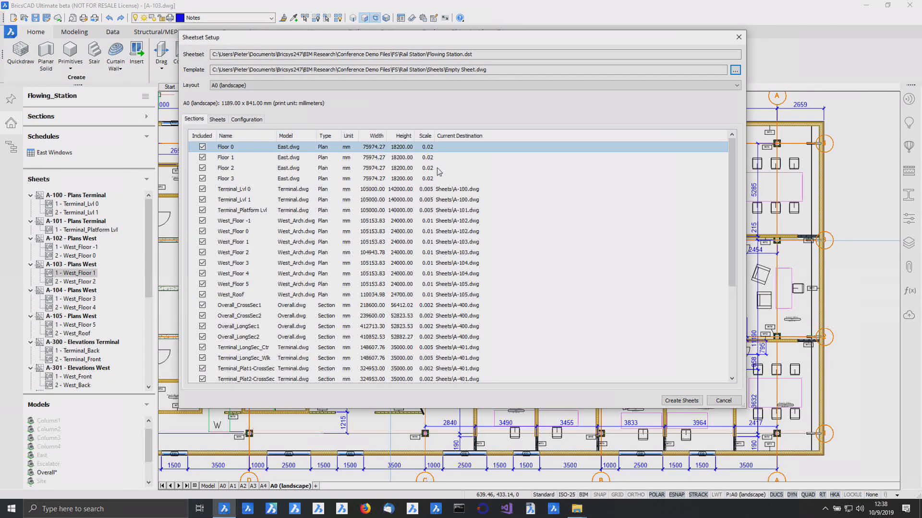
key("F2")
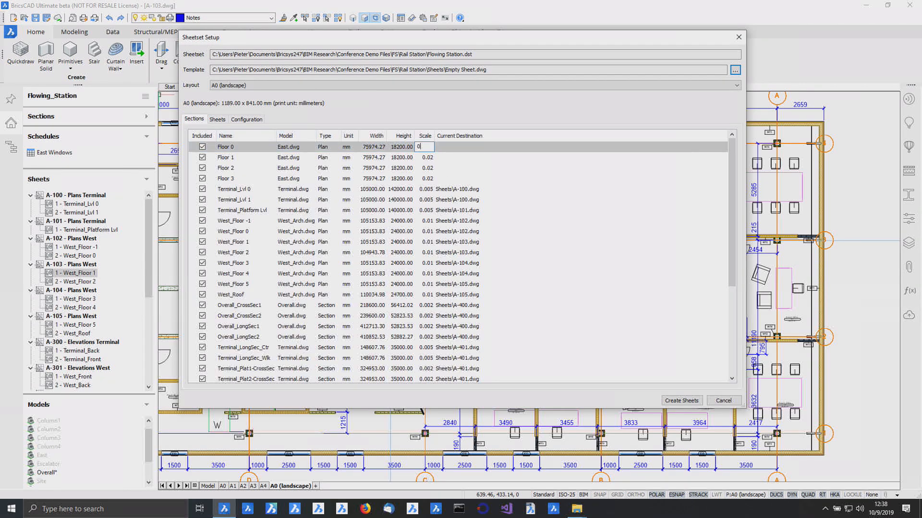
key("Return")
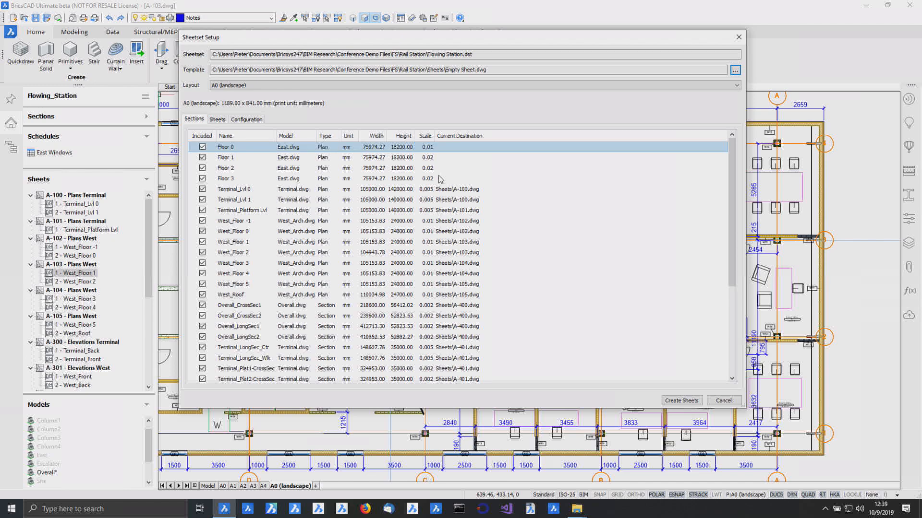
key("Down")
key("F2")
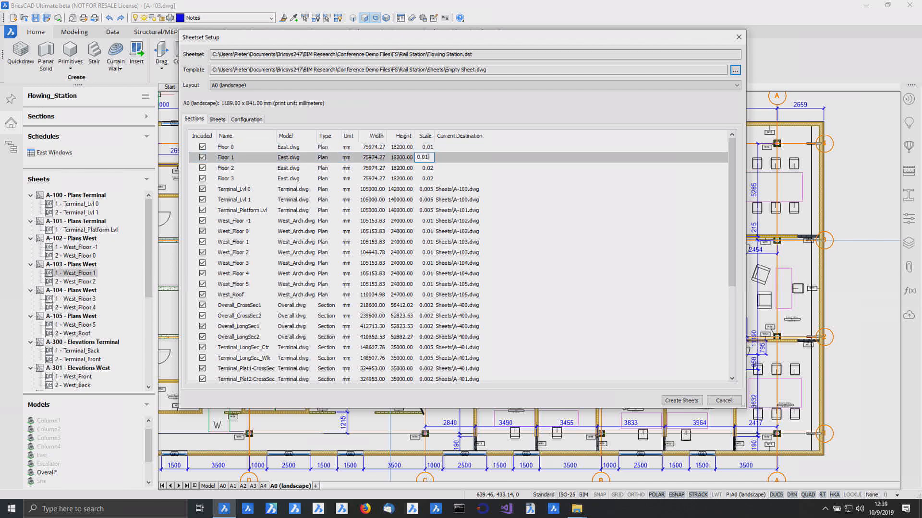
key("Return")
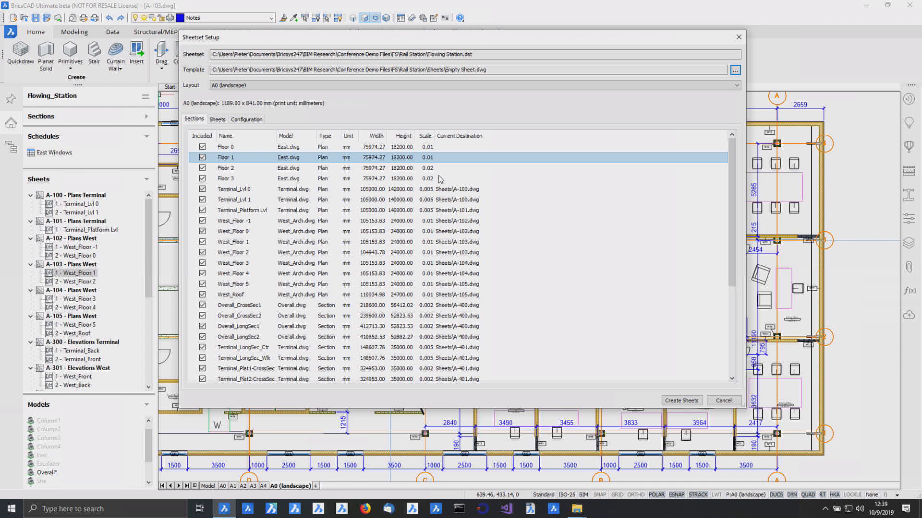
key("Down")
key("F2")
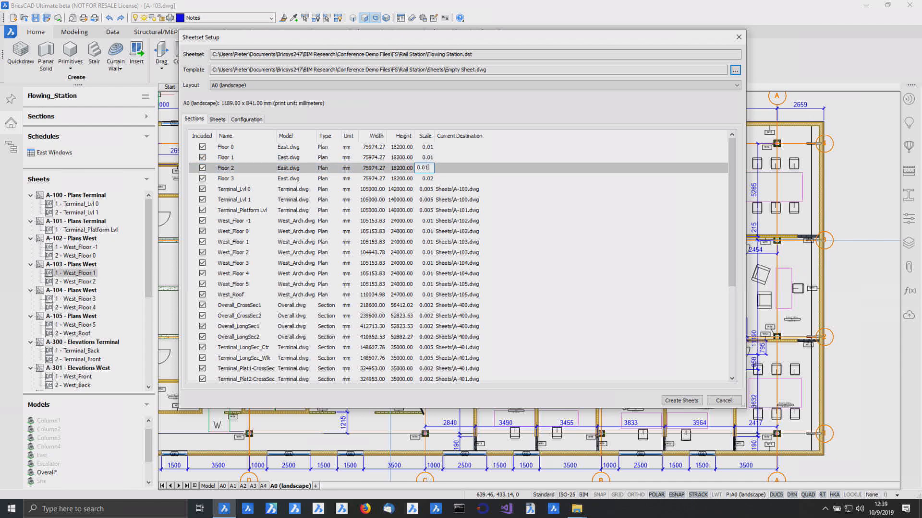
key("Return")
key("Down")
key("F2")
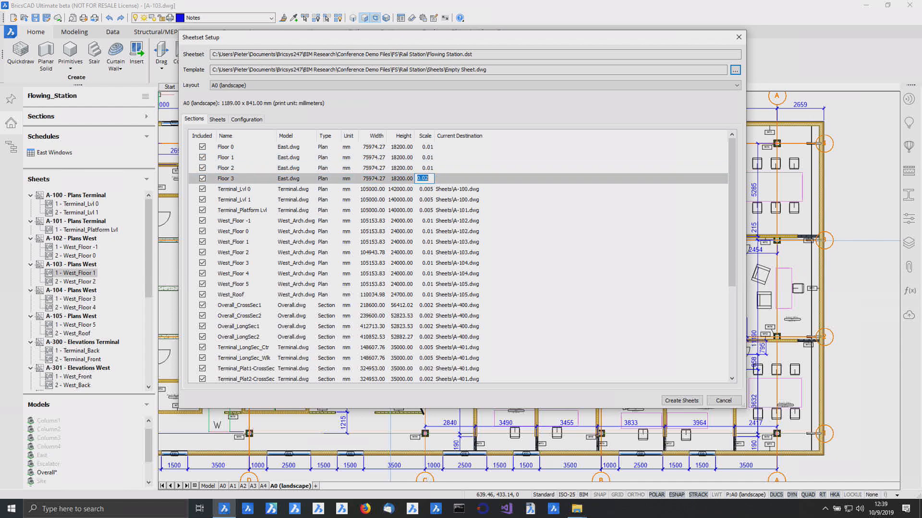
key("Return")
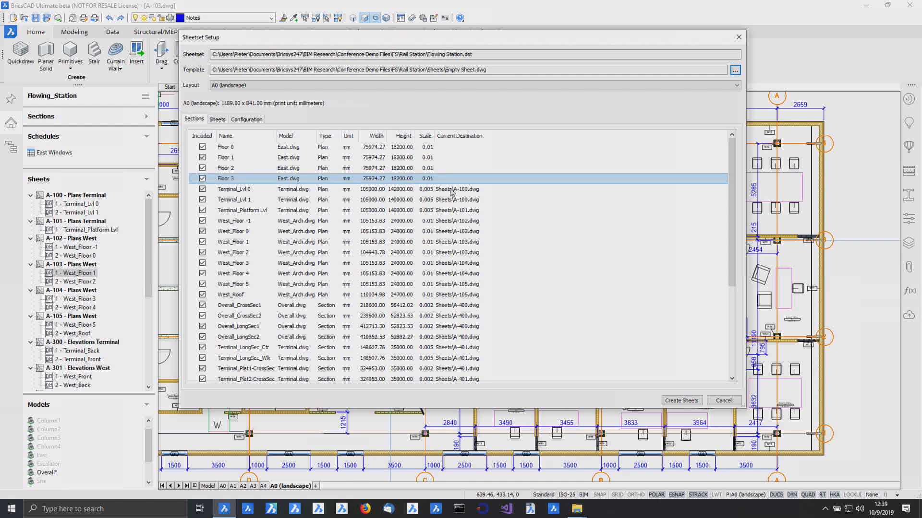
Set the scale of the East.dwg Back and Front elevations to 0.01
scroll(453, 207, "down", 3)
left_click(459, 316)
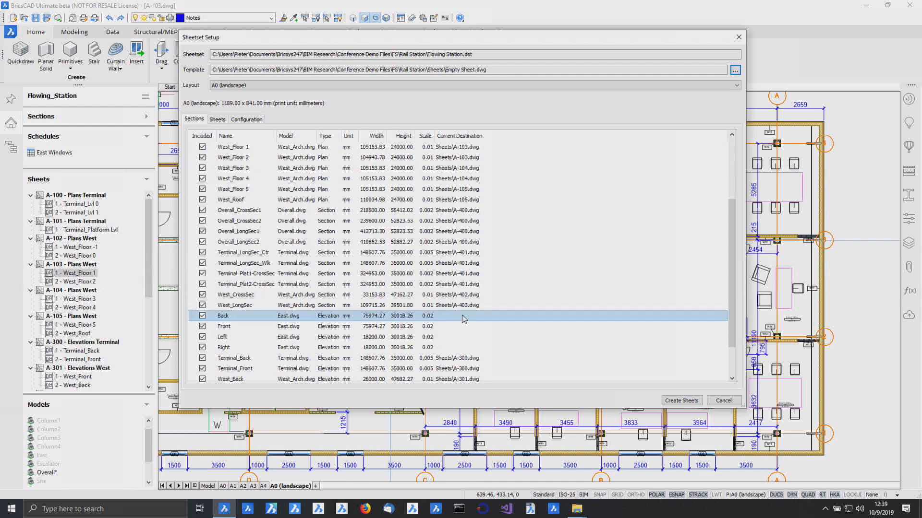
left_click(464, 318)
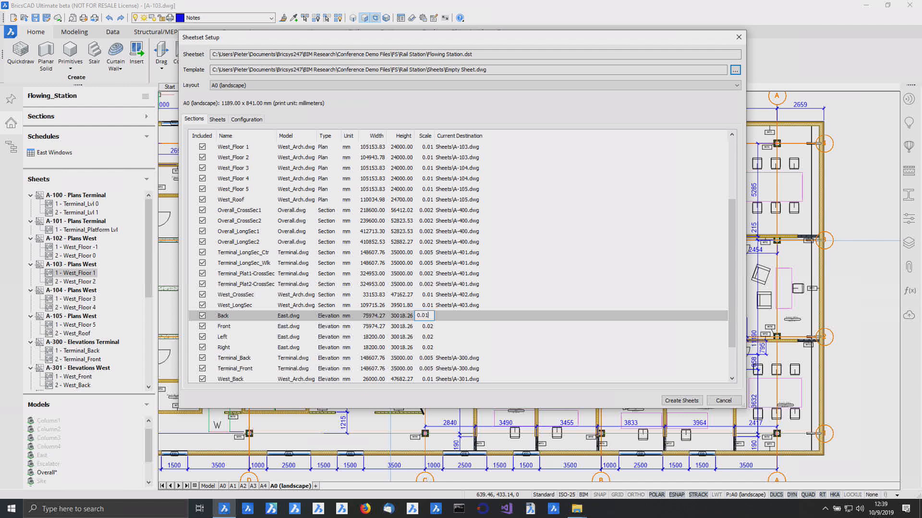
key("Return")
key("Down")
key("F2")
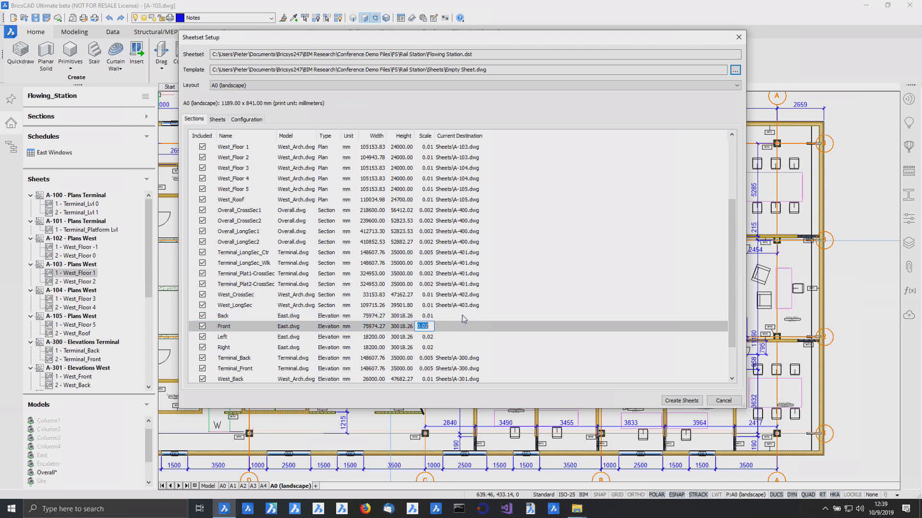
key("Return")
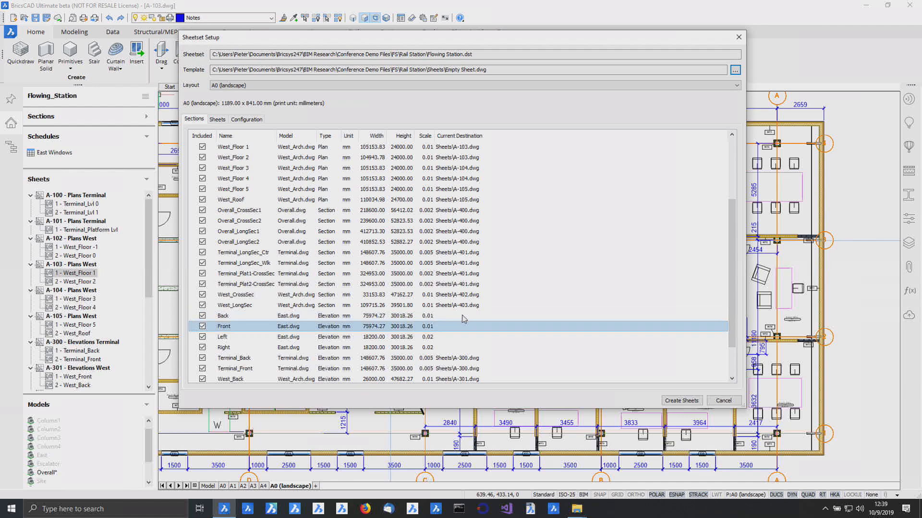
Preview the view placement on proposed sheets A-106, A-107, A-304 and A-305
left_click(218, 119)
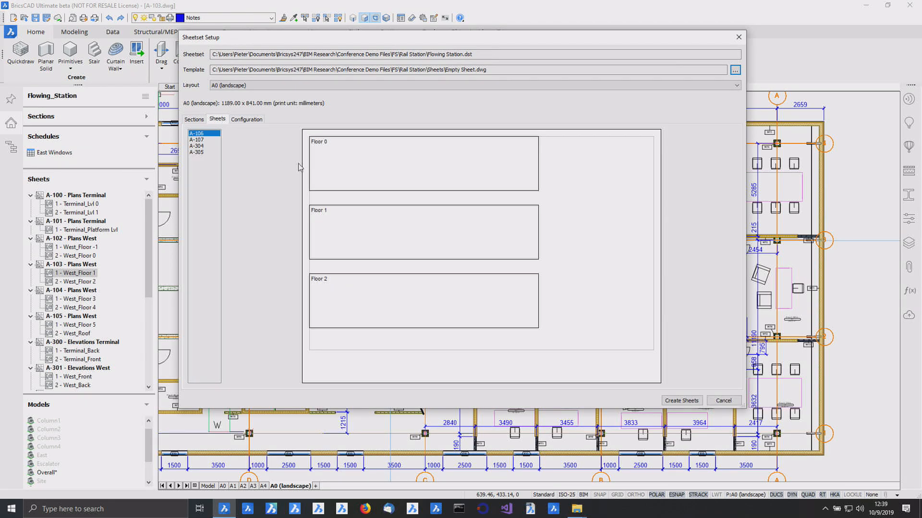
left_click(201, 139)
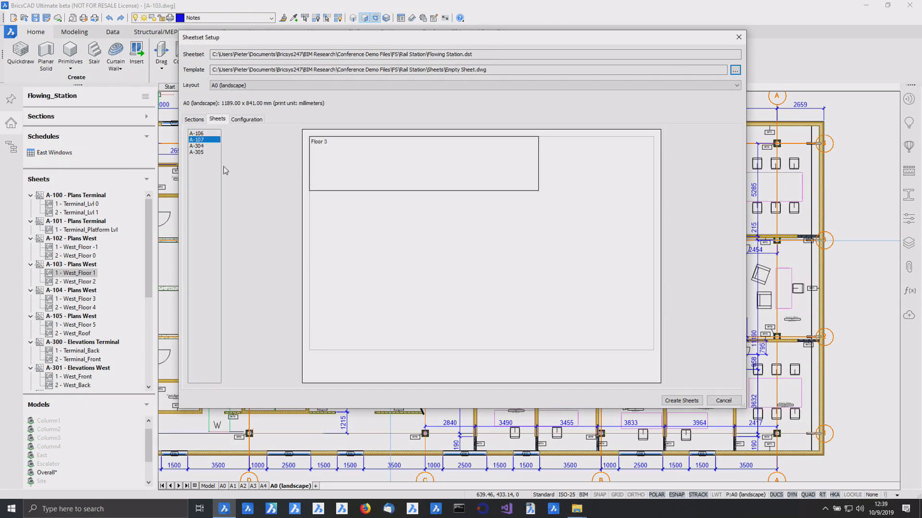
key("Down")
key("Down")
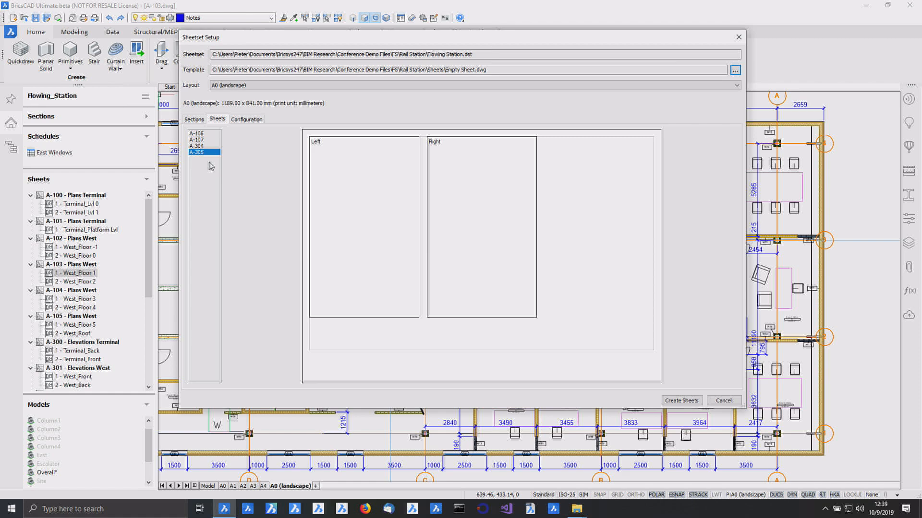
Create the new sheets and check the update status of their views in the sheet list
left_click(678, 402)
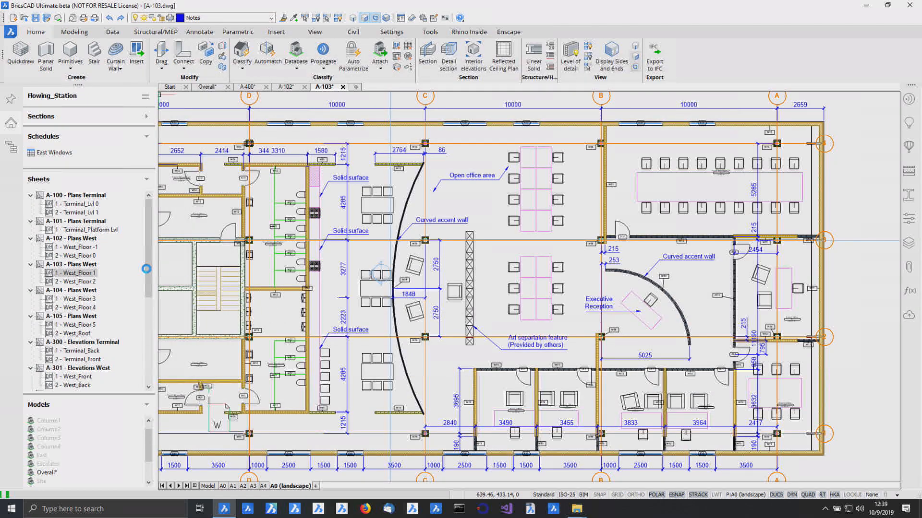
left_click_drag(151, 225, 147, 338)
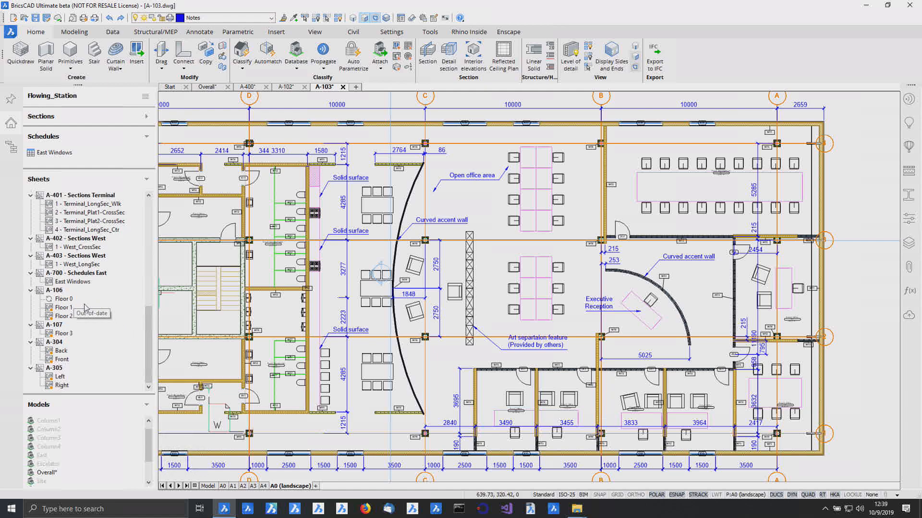
key("super+plus")
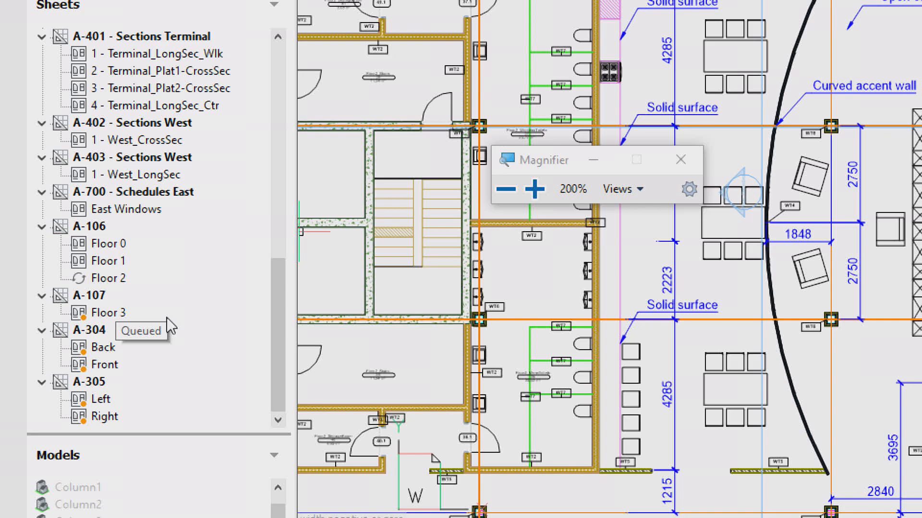
key("super+minus")
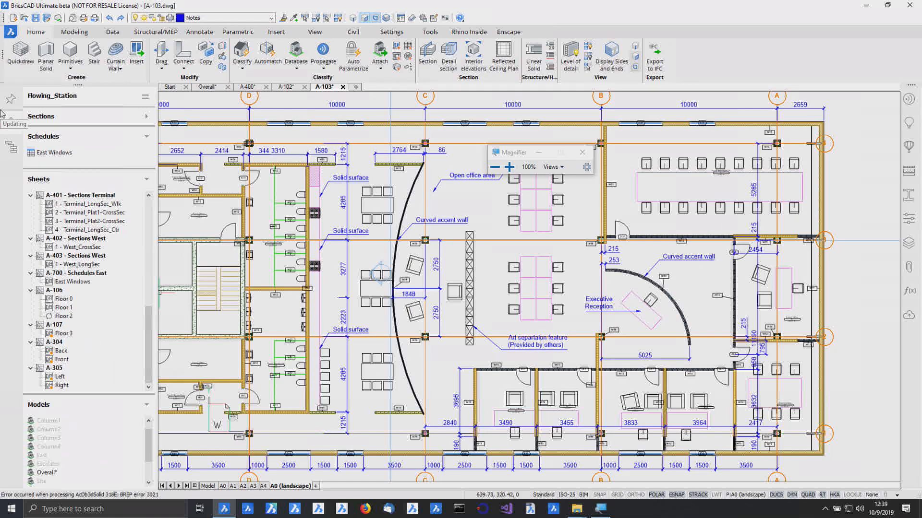
Update the East Windows schedule from the Overall drawing and display it on sheet A-700
left_click(203, 89)
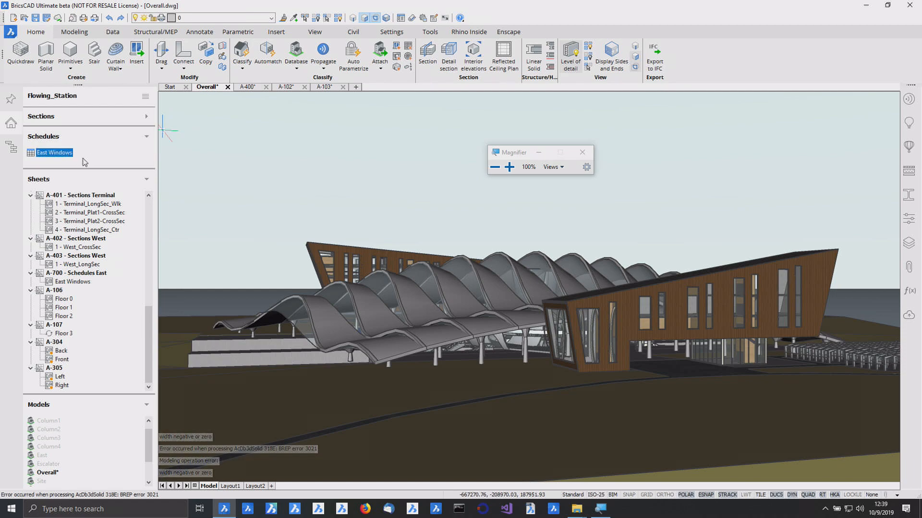
right_click(66, 158)
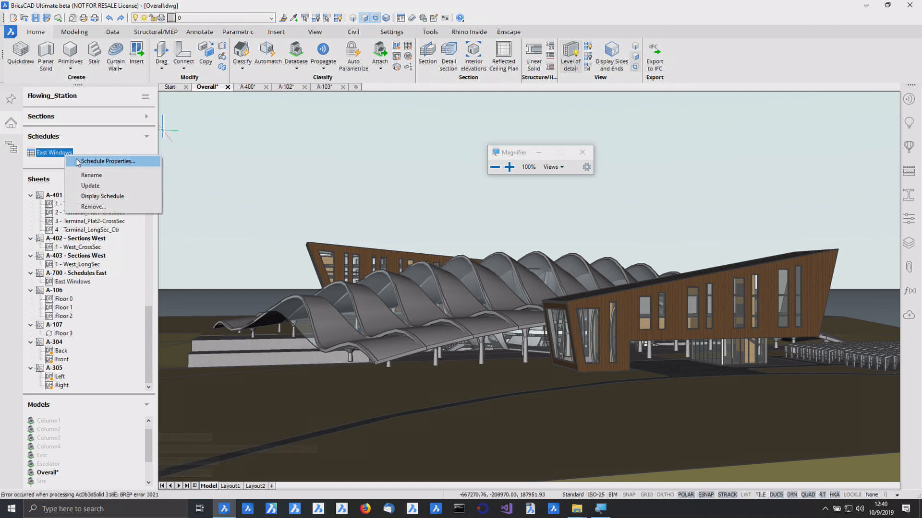
left_click(95, 186)
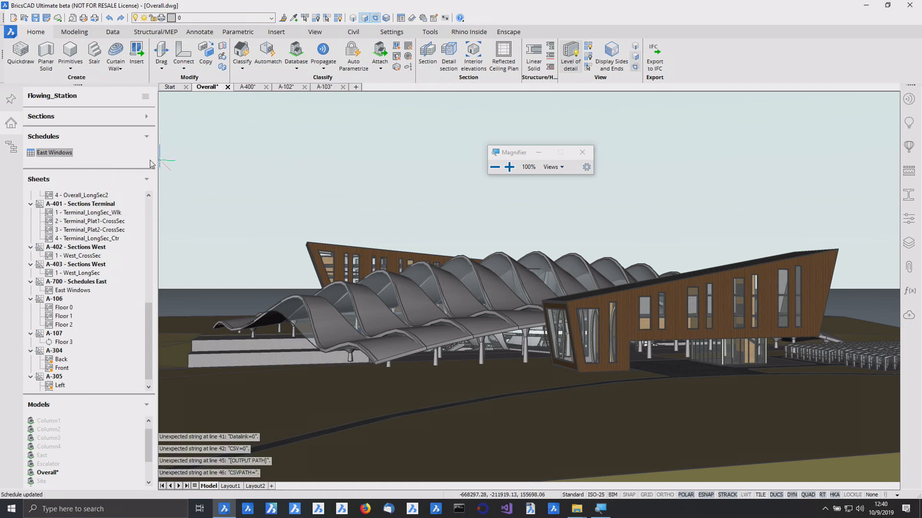
right_click(61, 157)
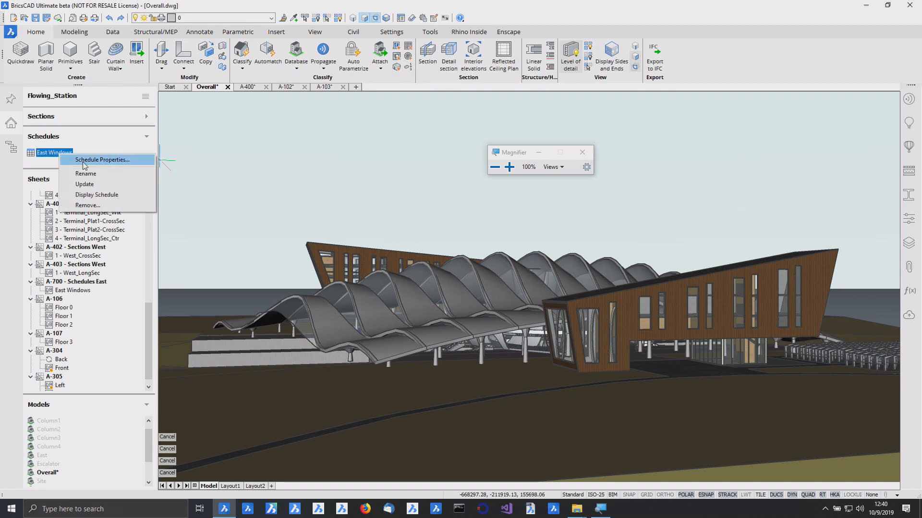
left_click(106, 195)
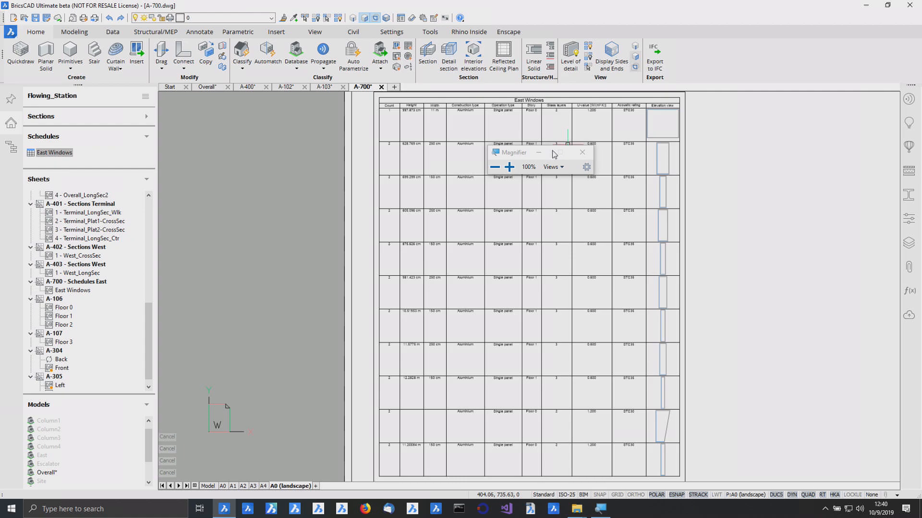
left_click(540, 153)
scroll(613, 208, "up", 4)
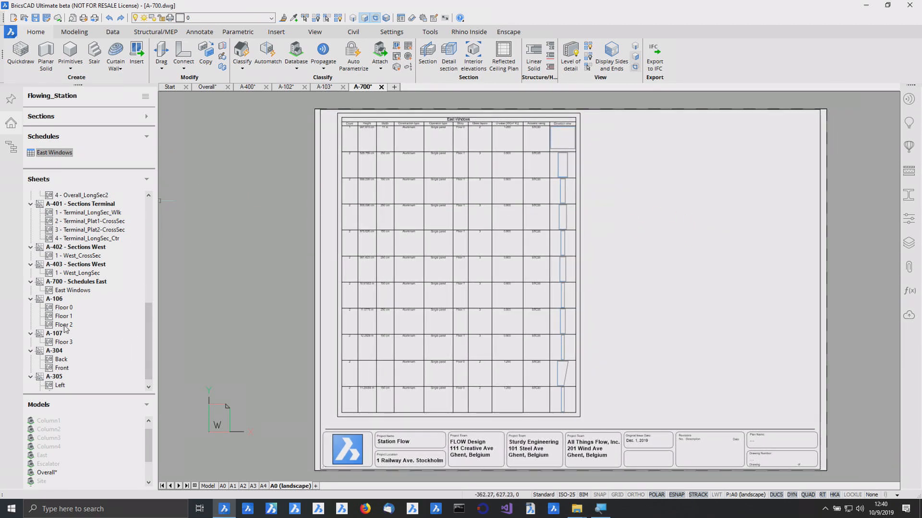
Open the Floor 0 plan on sheet A-106 and tag the composition of the upper exterior wall inside the eastern room
double_click(65, 308)
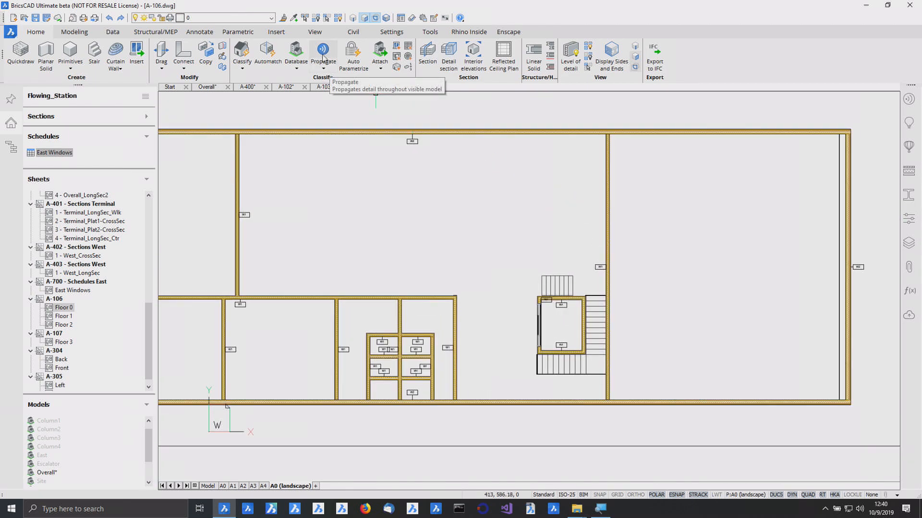
left_click(205, 32)
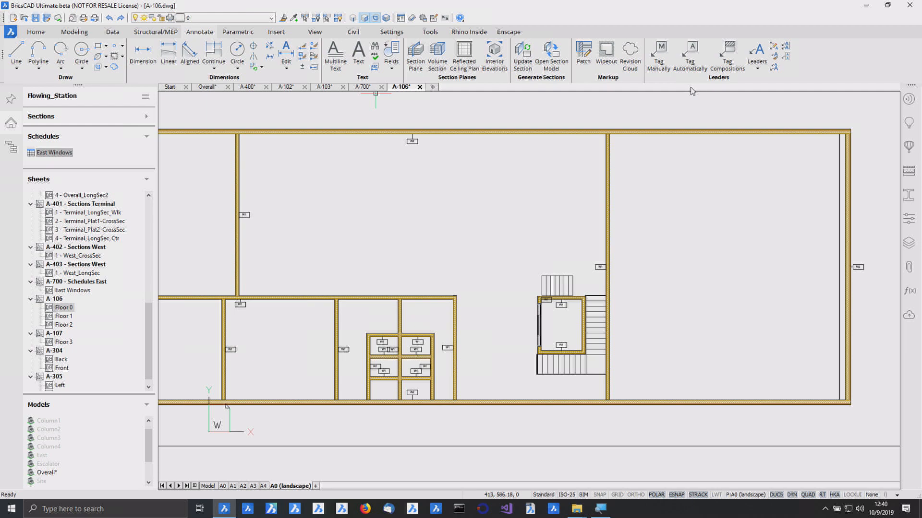
left_click(729, 52)
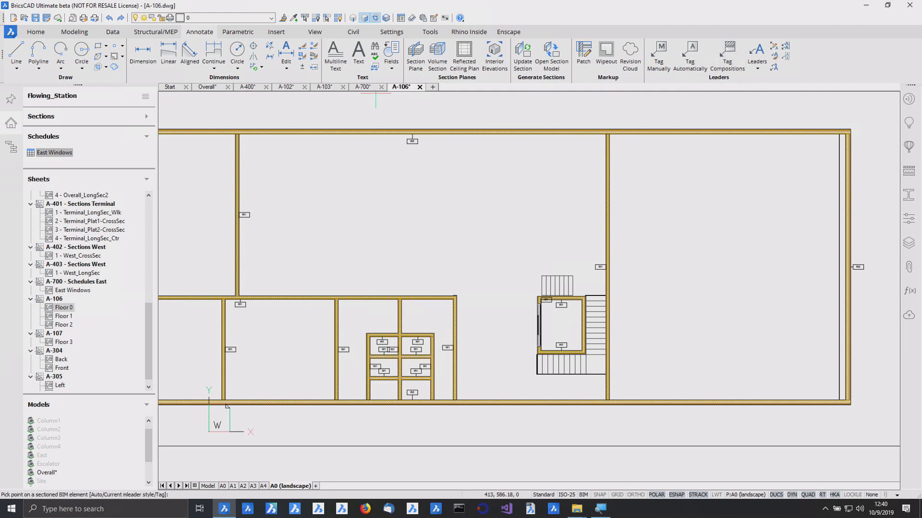
left_click(746, 132, "ctrl")
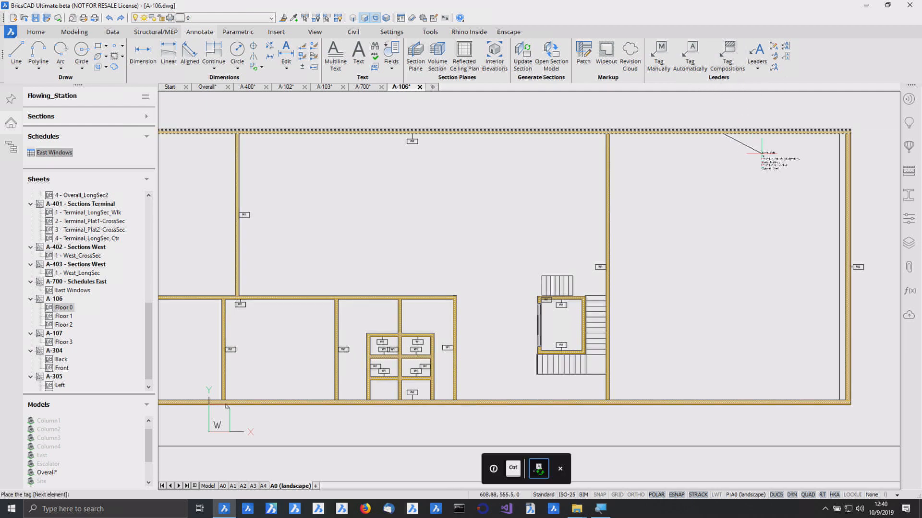
left_click(763, 153)
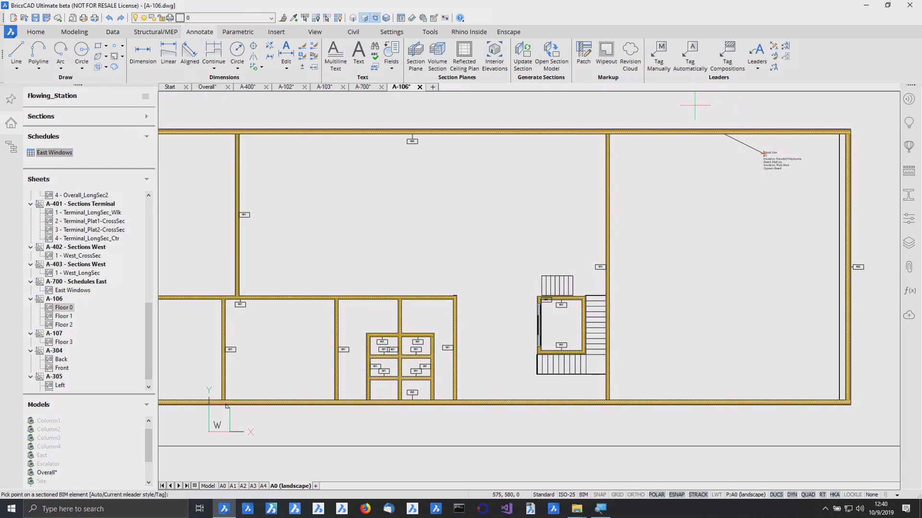
Tag the composition of the full-height interior wall beside the stairs, placing the tag in the room east of it
left_click(608, 176, "ctrl")
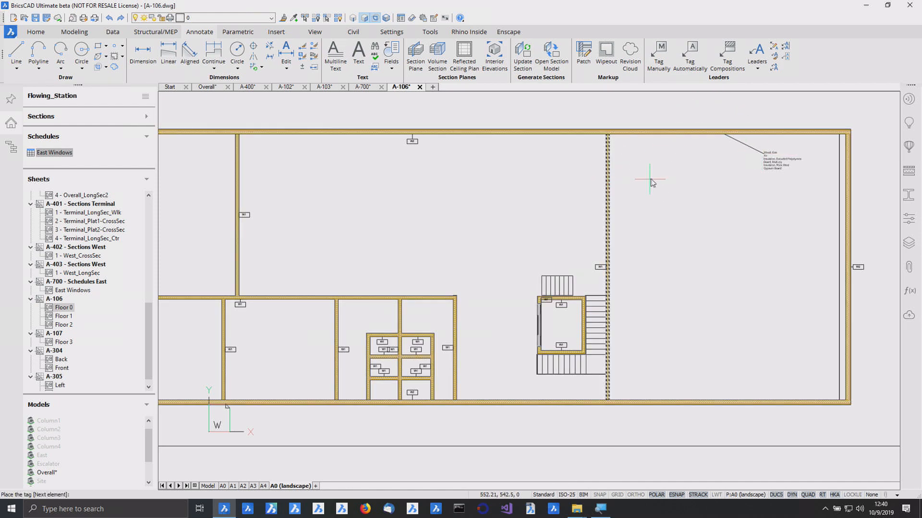
left_click(648, 178)
scroll(699, 230, "up", 5)
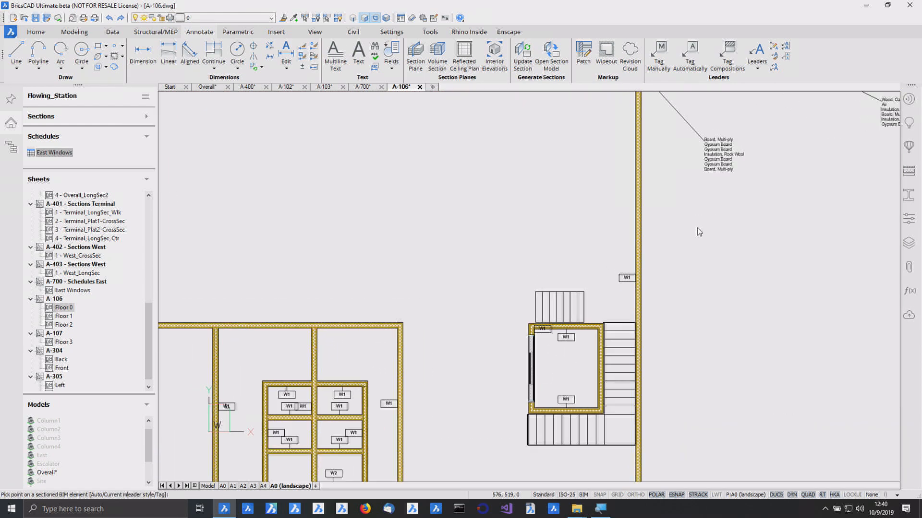
scroll(797, 221, "up", 2)
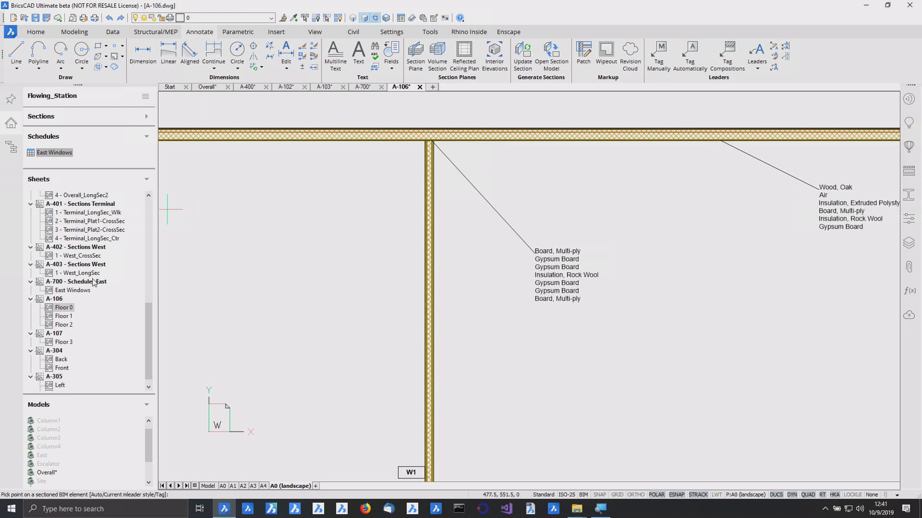
Examine the West_Left elevation on sheet A-302 and the windows and annotations of the West_Right elevation on sheet A-303
scroll(88, 275, "up", 3)
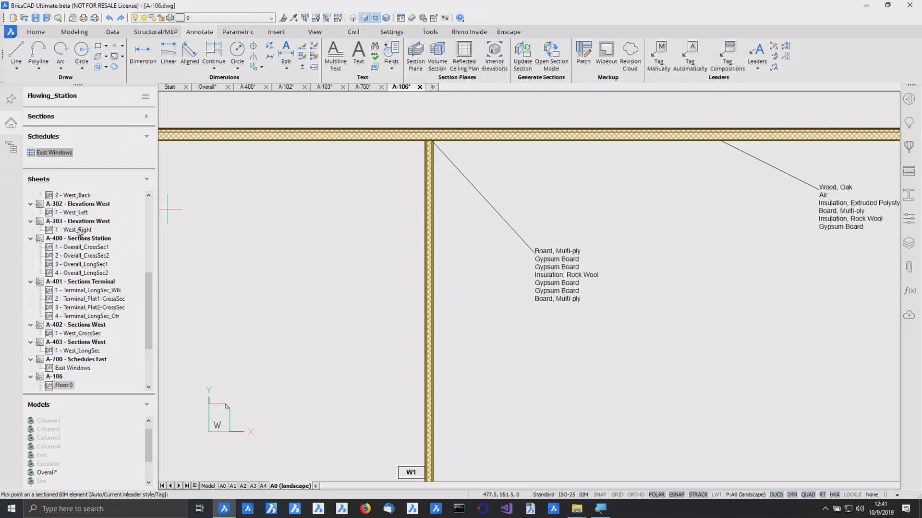
double_click(76, 212)
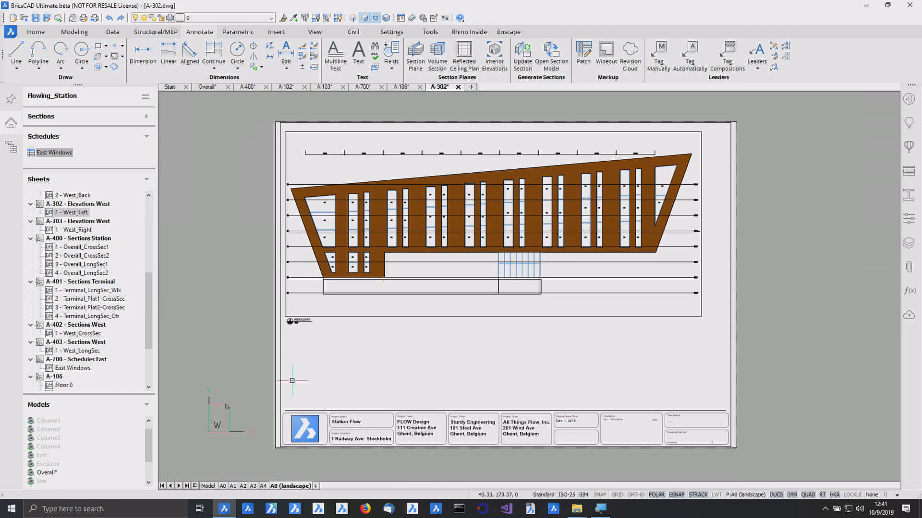
double_click(77, 230)
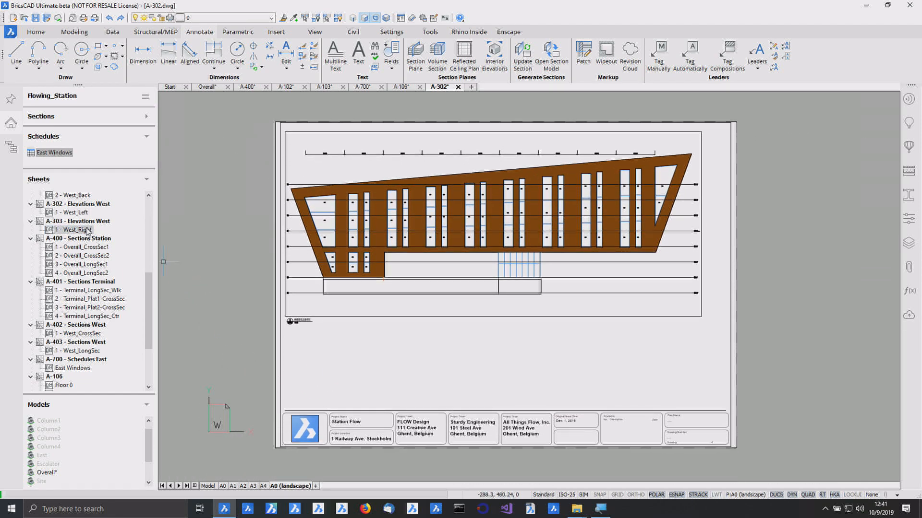
scroll(266, 392, "up", 5)
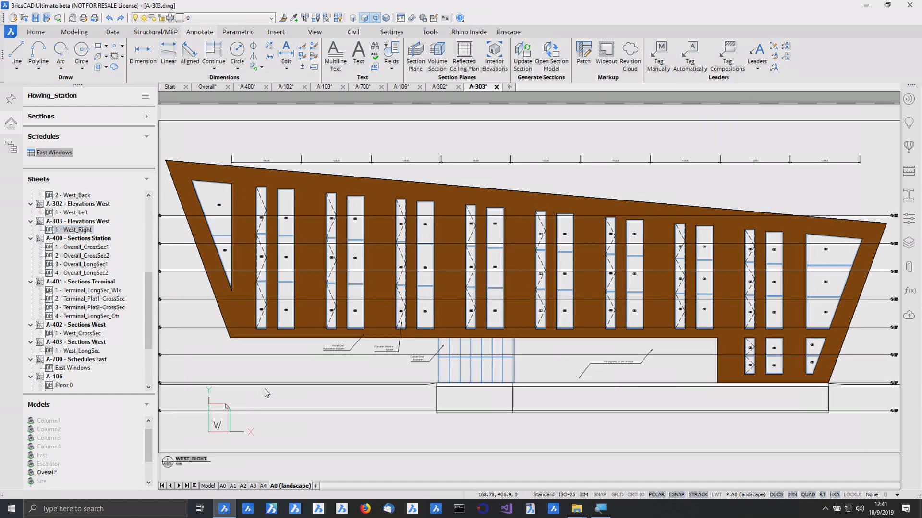
scroll(267, 396, "up", 3)
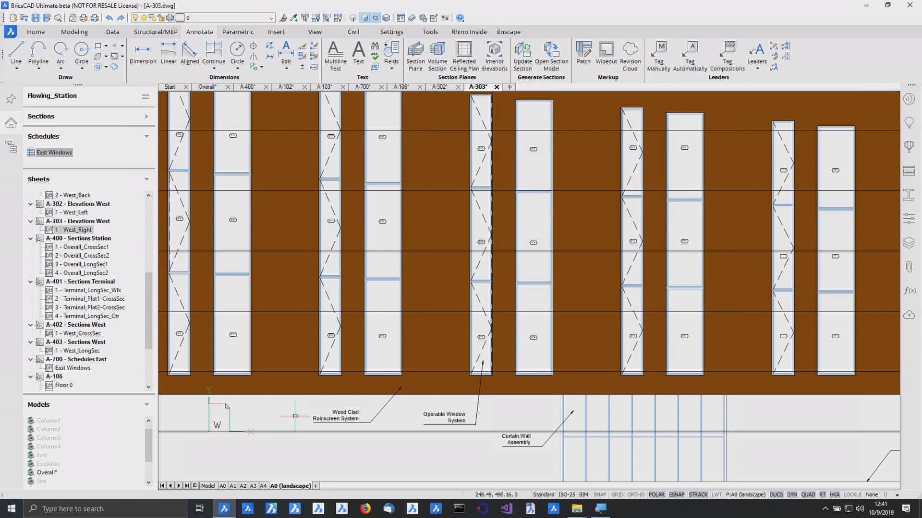
scroll(298, 417, "down", 1)
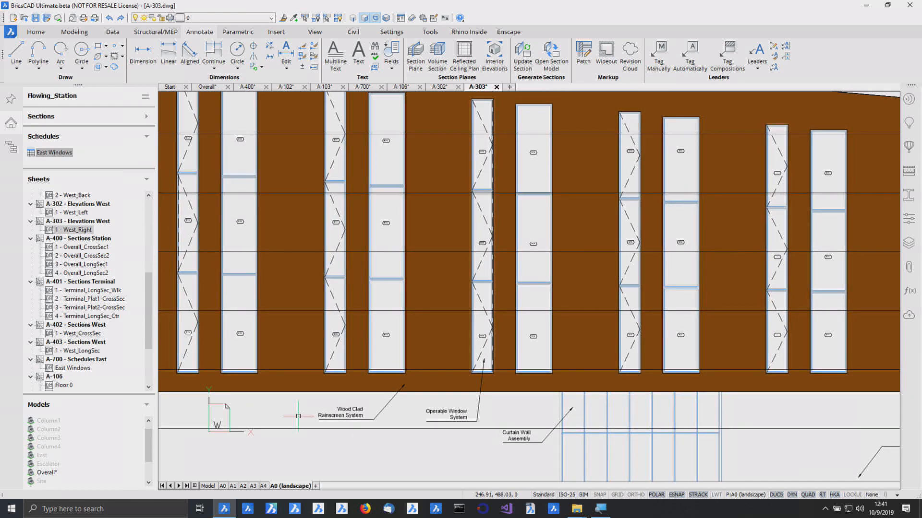
scroll(298, 417, "down", 5)
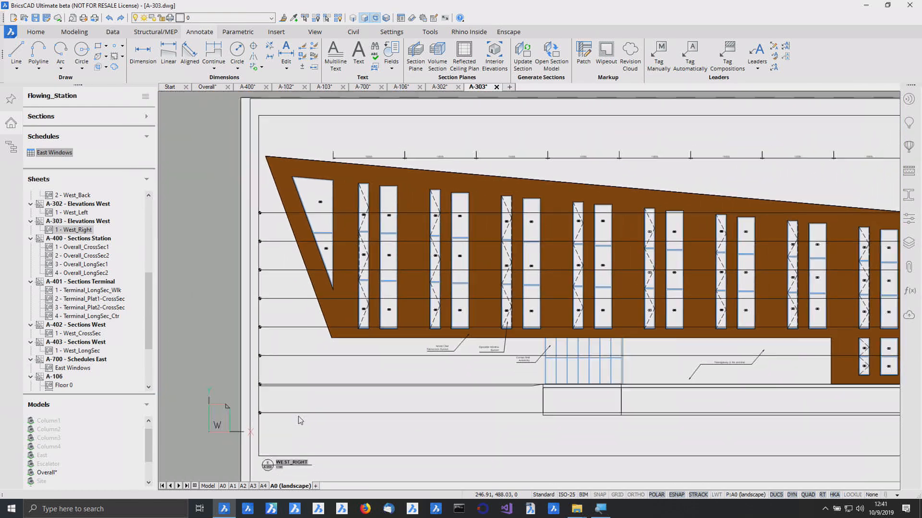
scroll(298, 416, "down", 1)
scroll(88, 310, "down", 2)
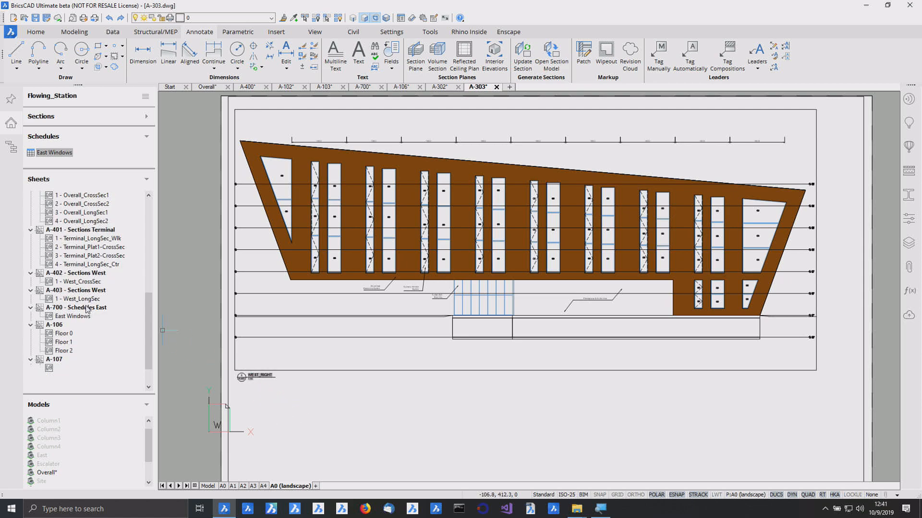
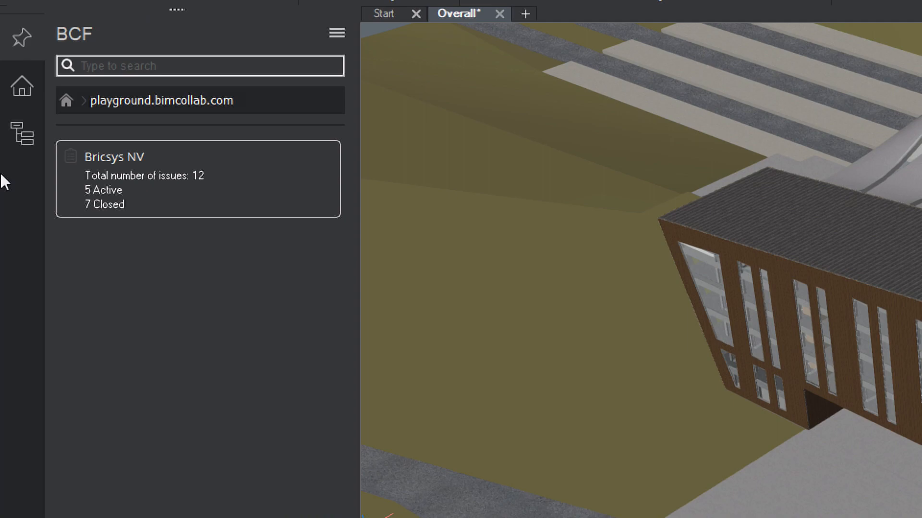
Open the active BCF issue "MEP duct system is not complete" in the Bricsys NV project and show all its details
left_click(165, 174)
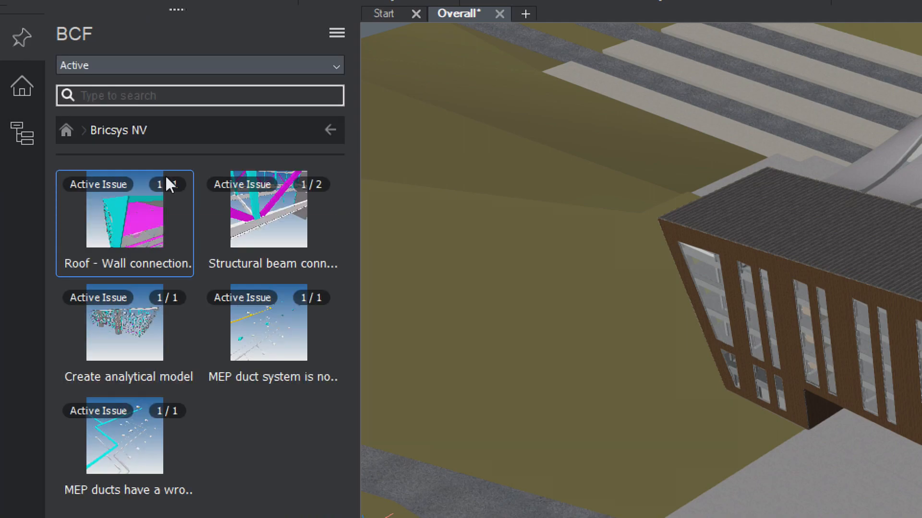
left_click(271, 342)
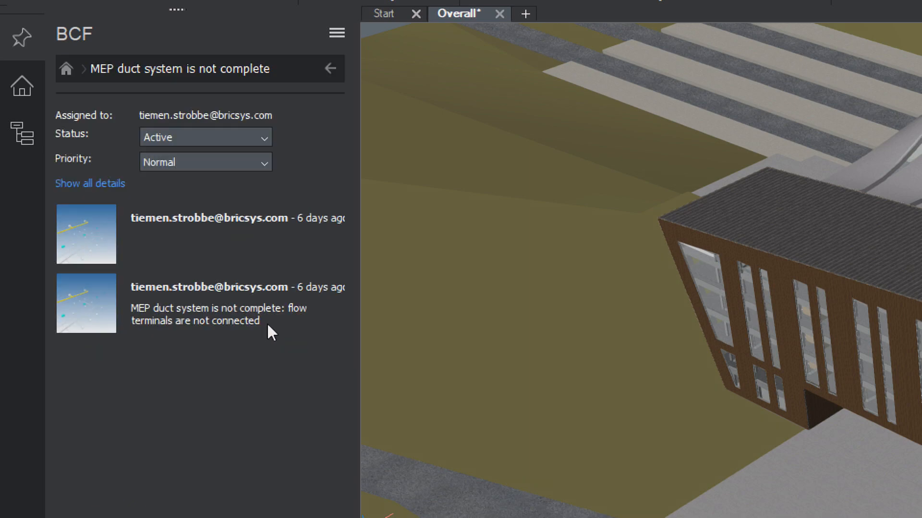
left_click(110, 184)
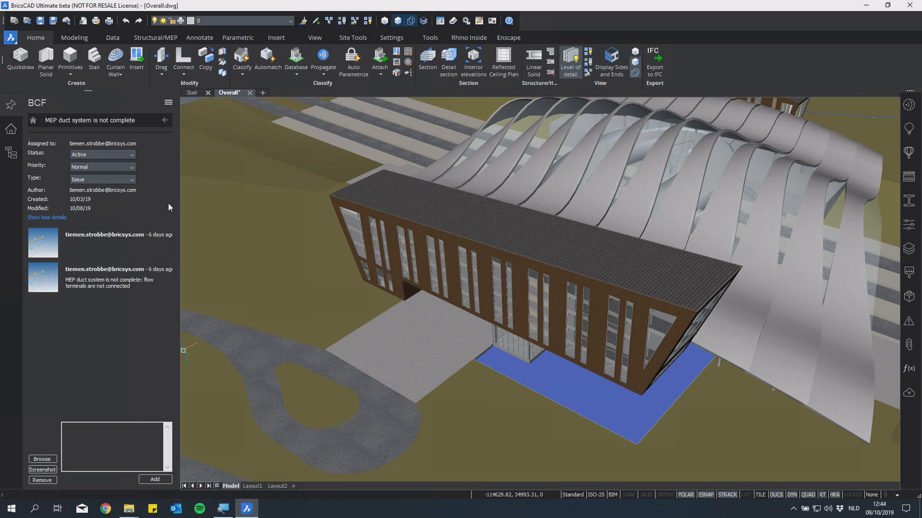
Open the West_MEP reference of the West building model from the Overall drawing
left_click(389, 240)
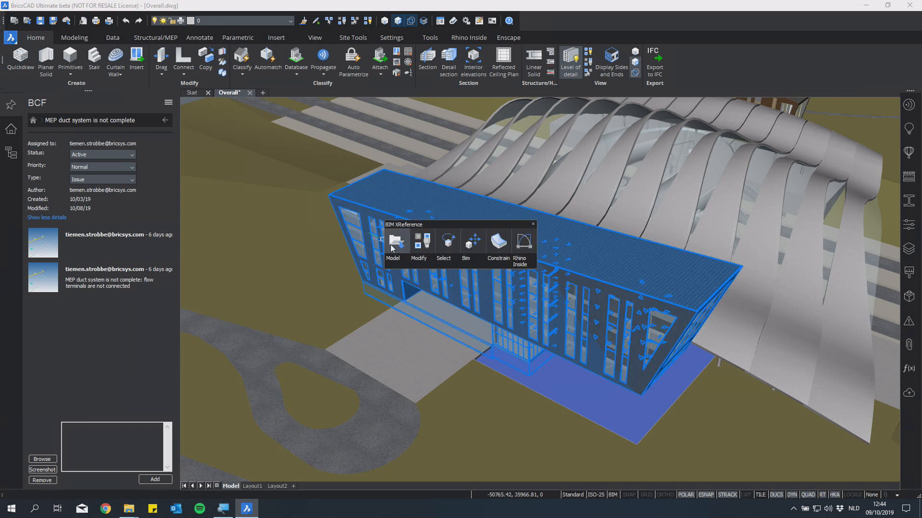
key("Escape")
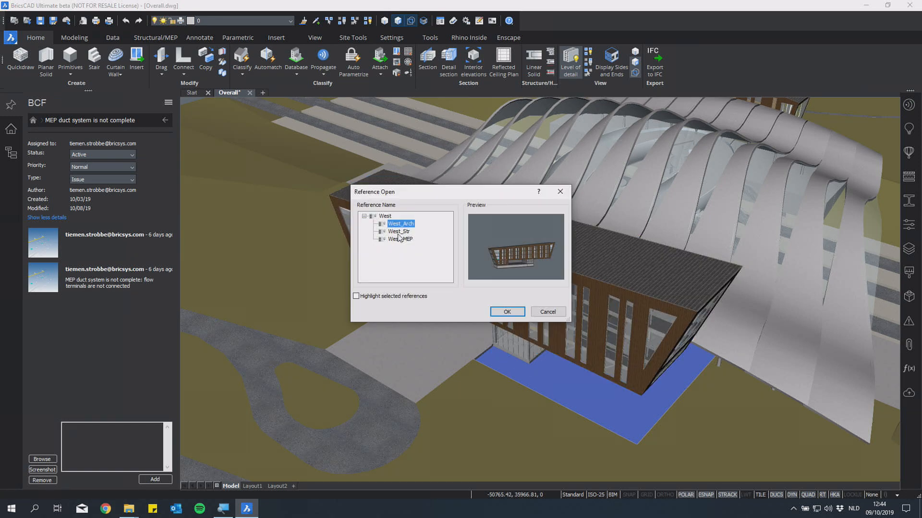
left_click(400, 239)
left_click(514, 312)
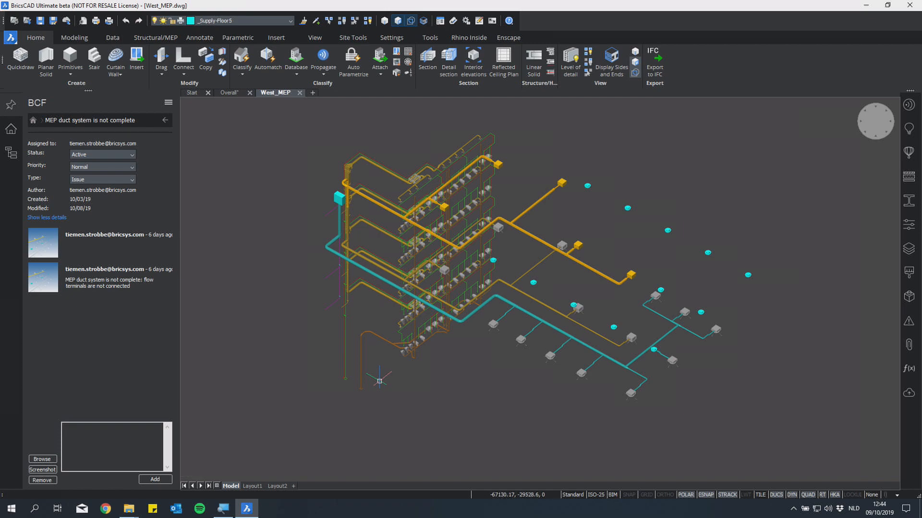
Restore the viewpoint saved with the issue comment about unconnected flow terminals and inspect the highlighted terminals around the ducts
middle_click_drag(379, 381, 435, 394, "shift")
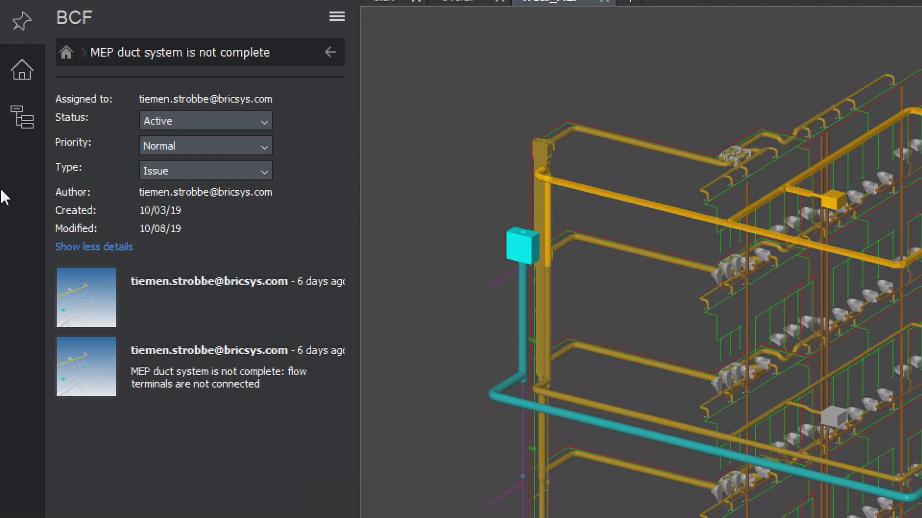
mouse_move(87, 372)
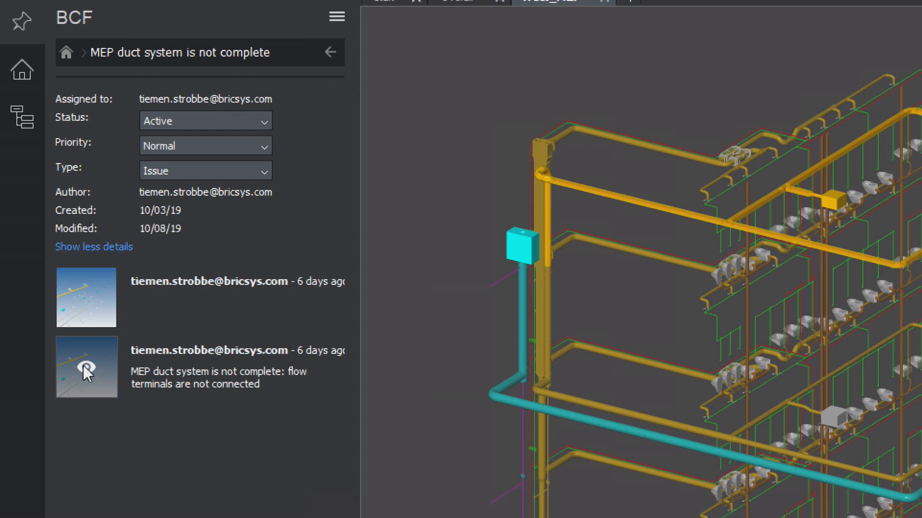
left_click(86, 369)
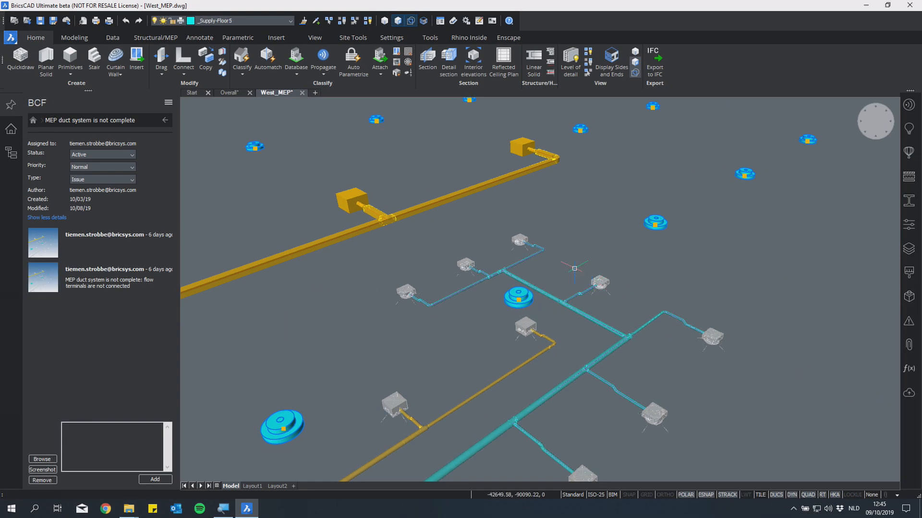
scroll(658, 303, "down", 5)
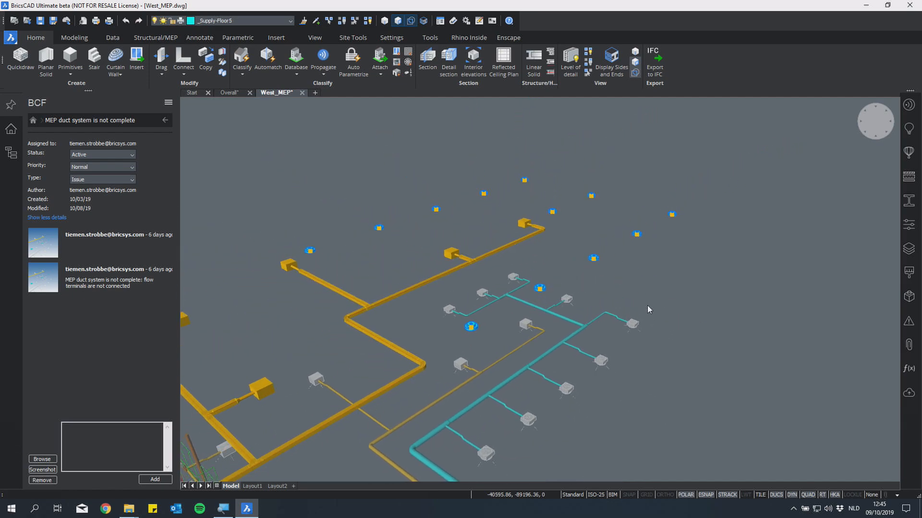
middle_click_drag(645, 293, 624, 271, "shift")
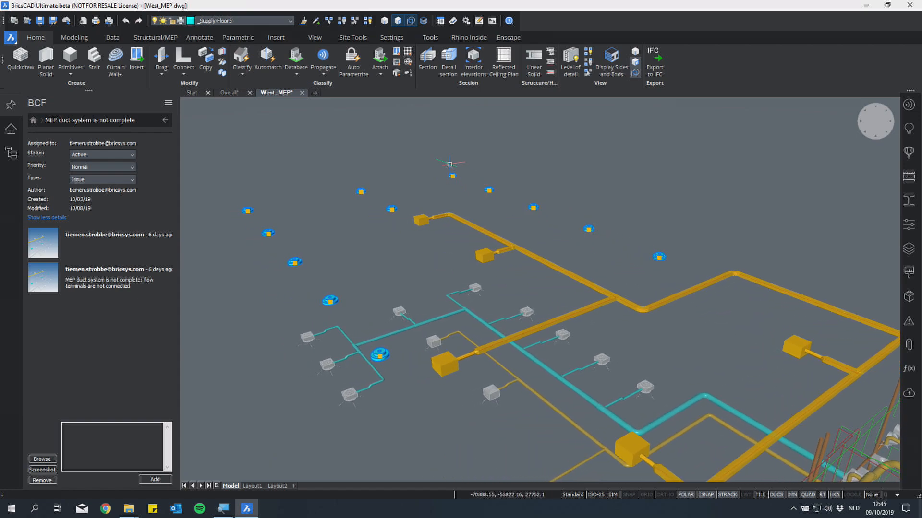
scroll(504, 159, "down", 3)
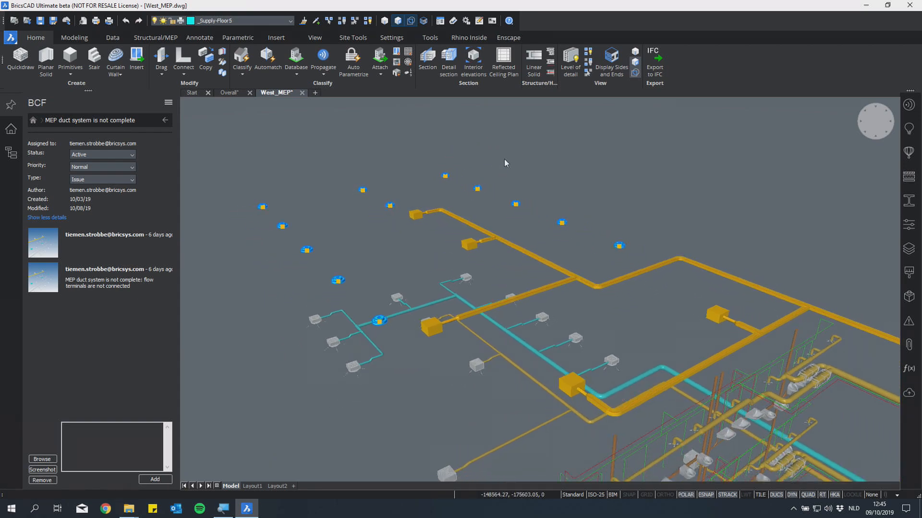
Add the cyan air handling unit to the selected flow terminals and run Connect Flow Segments on them
scroll(504, 159, "down", 5)
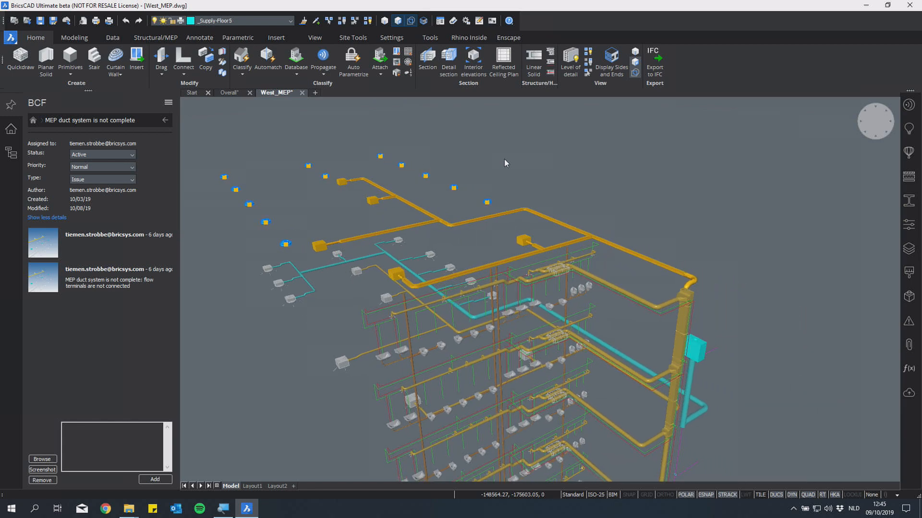
scroll(504, 163, "down", 2)
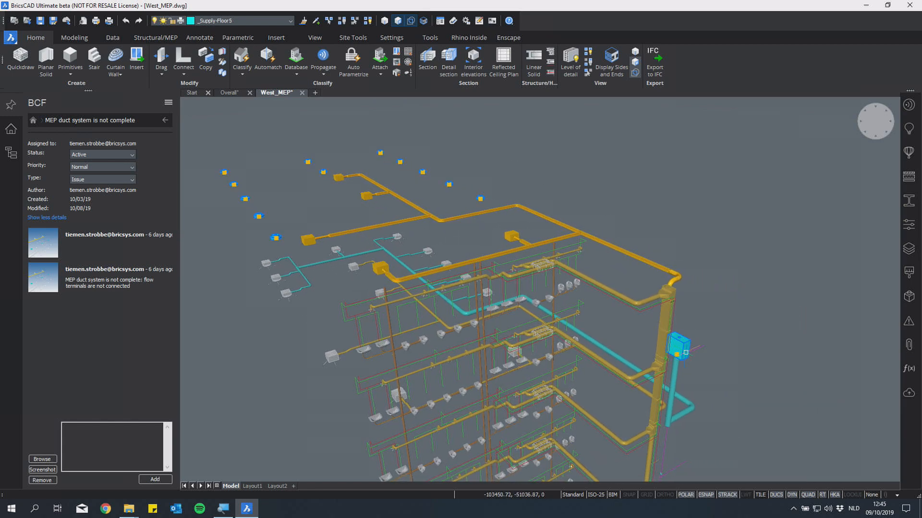
middle_click_drag(684, 201, 670, 187, "shift")
left_click(155, 38)
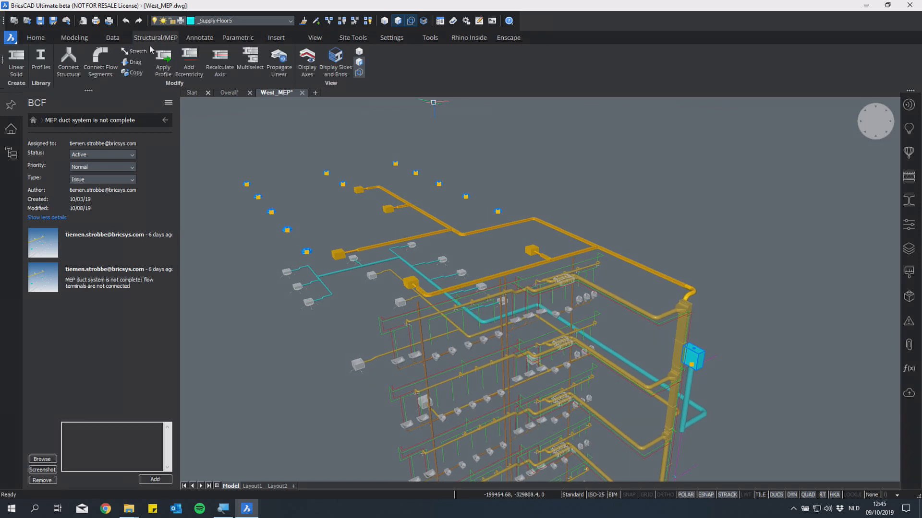
left_click(116, 58)
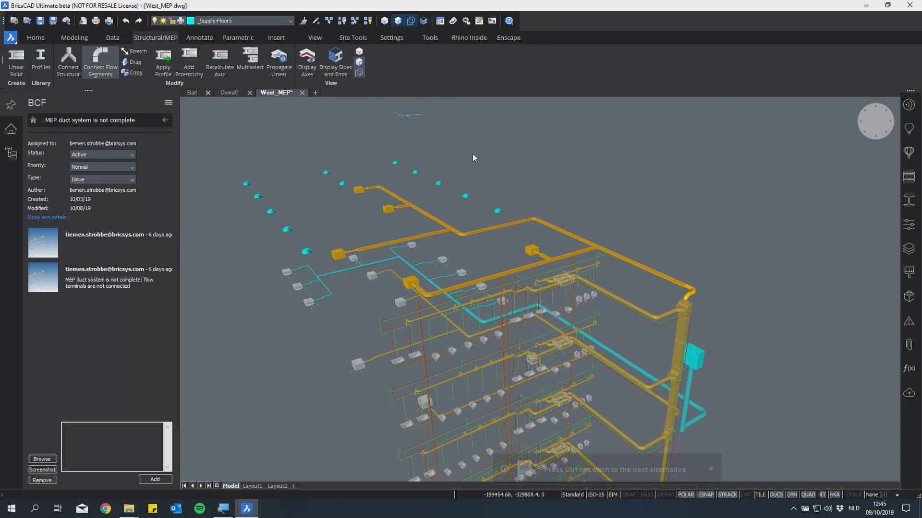
Compare the alternative line models for the terminals and accept the one with three long parallel branches joined by a cross run
middle_click_drag(504, 136, 508, 137, "shift")
scroll(507, 137, "up", 4)
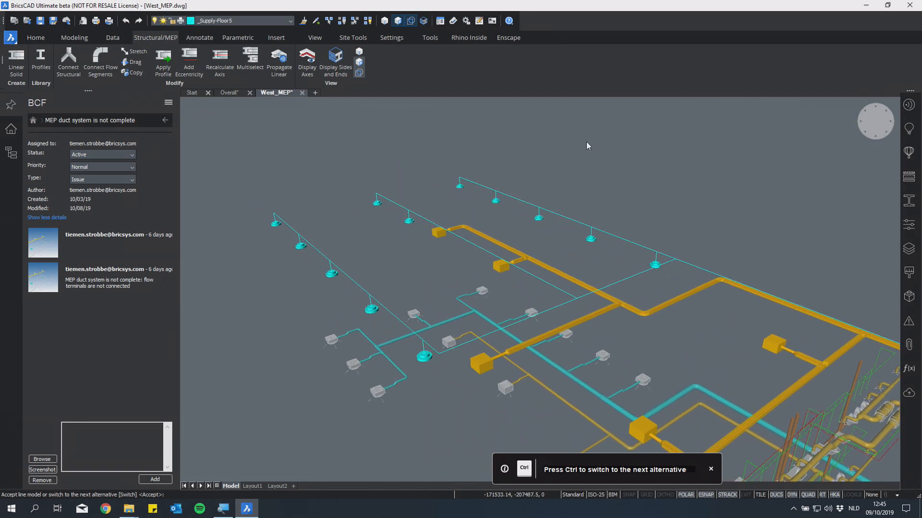
middle_click_drag(592, 145, 612, 144, "shift")
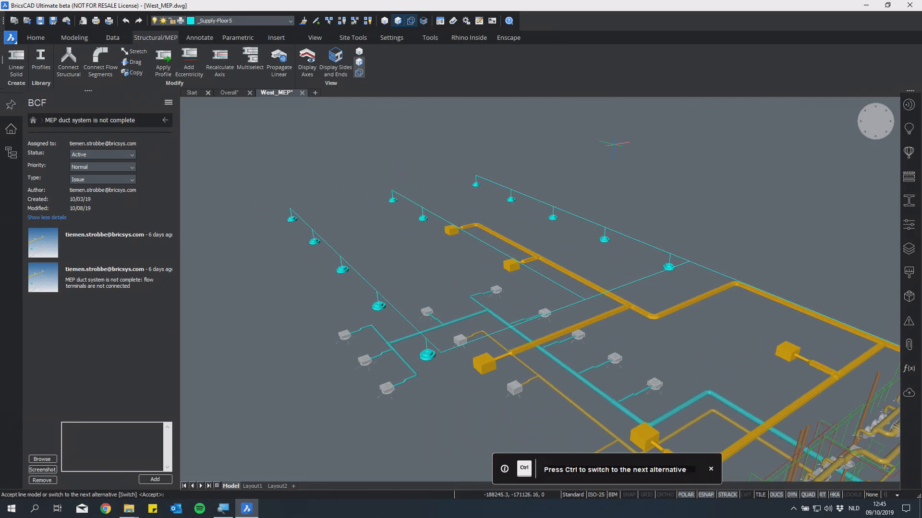
key("ctrl")
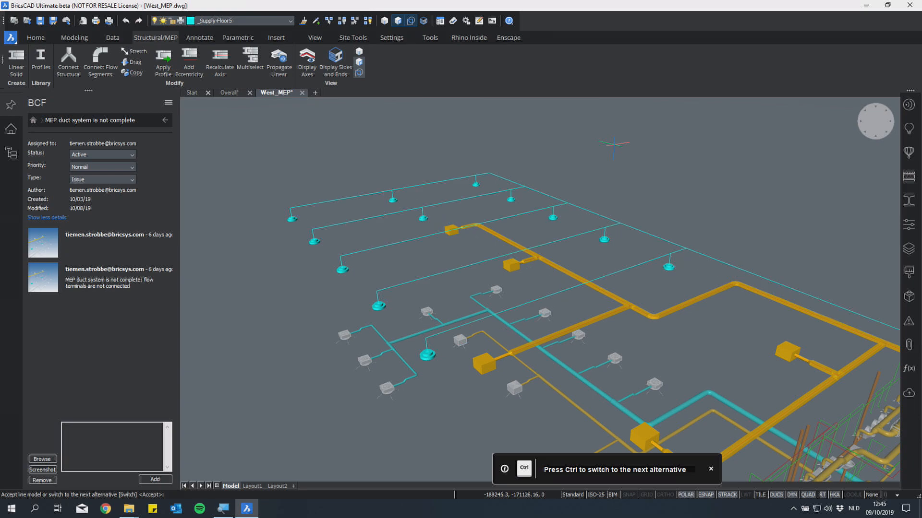
key("ctrl")
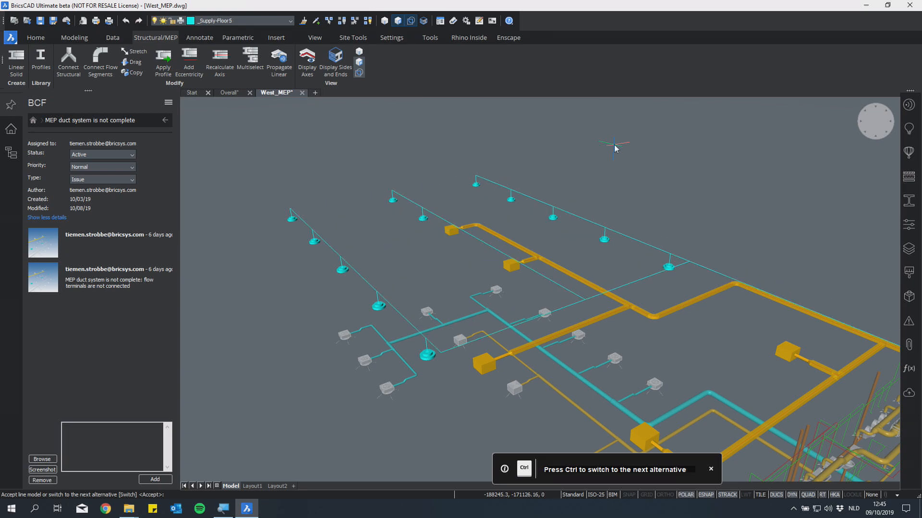
key("ctrl")
key("ctrl")
key("Return")
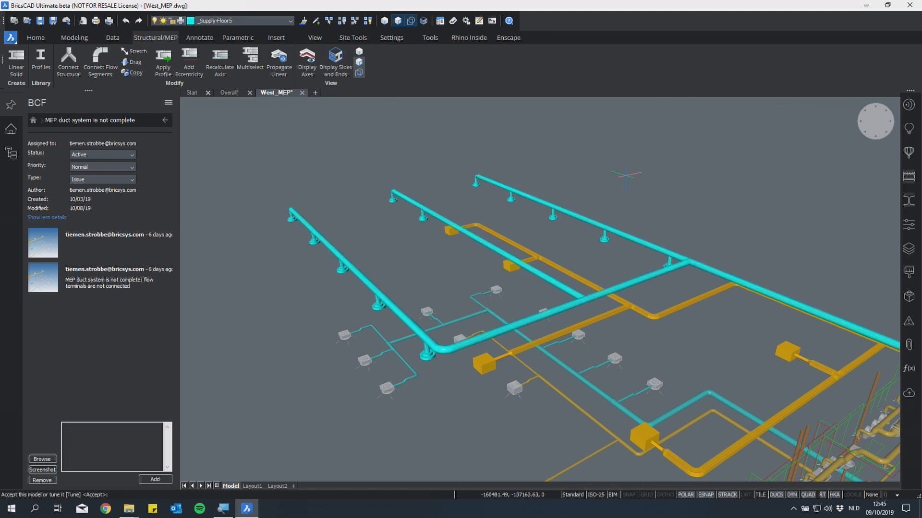
Tune the topology of the proposed duct network, trying other connections along the cross run before restoring the three-branch layout
type("t")
key("Return")
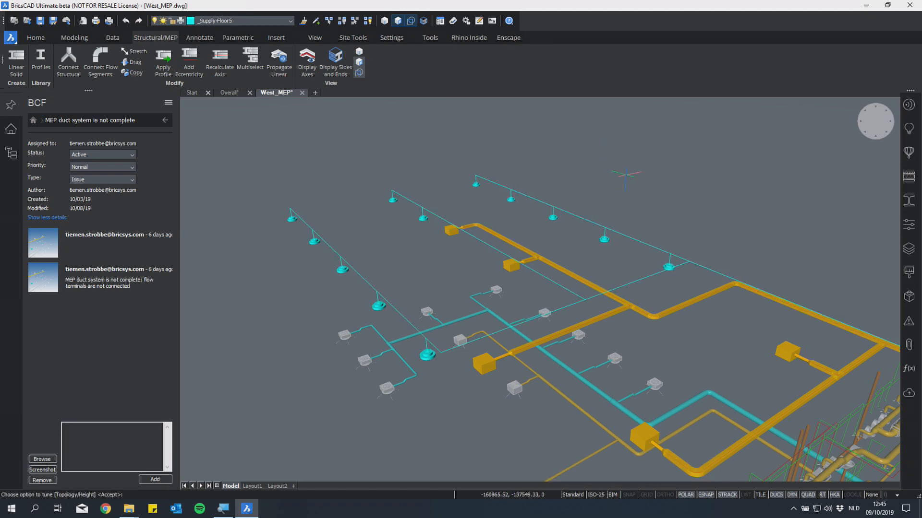
type("t")
key("Return")
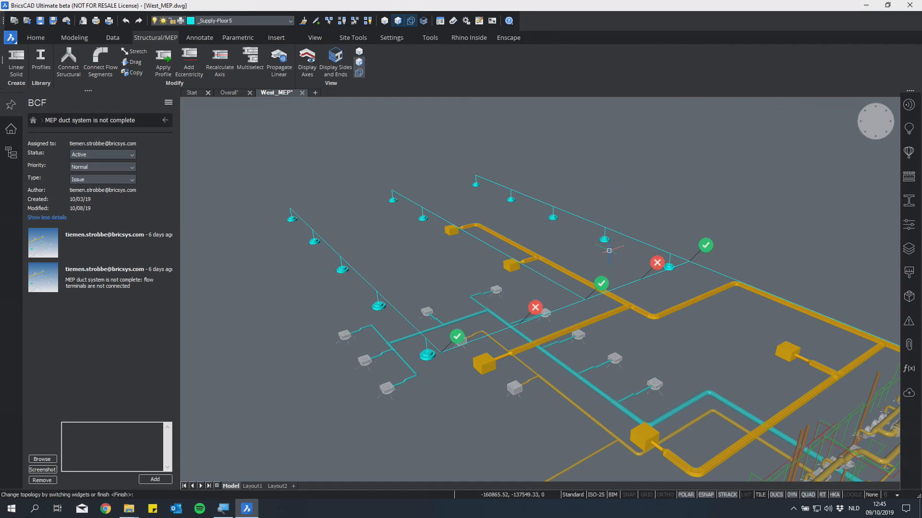
scroll(580, 305, "up", 2)
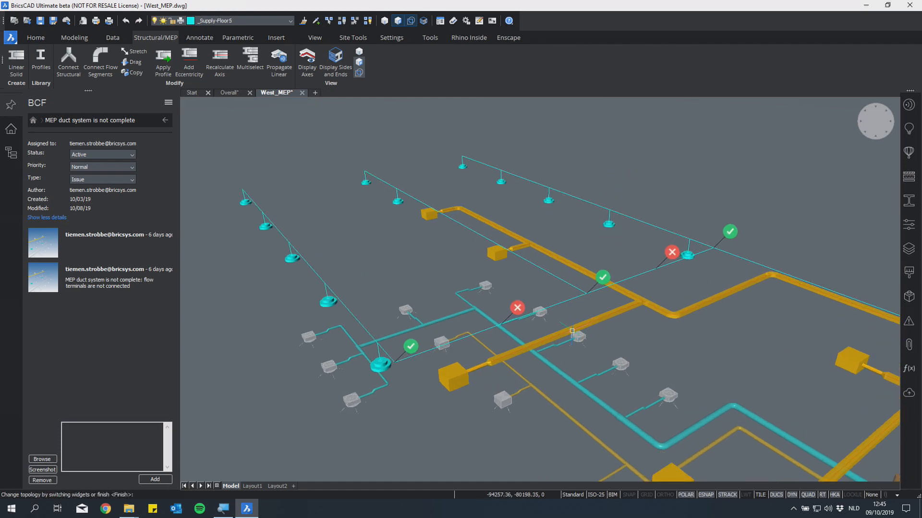
left_click(409, 351)
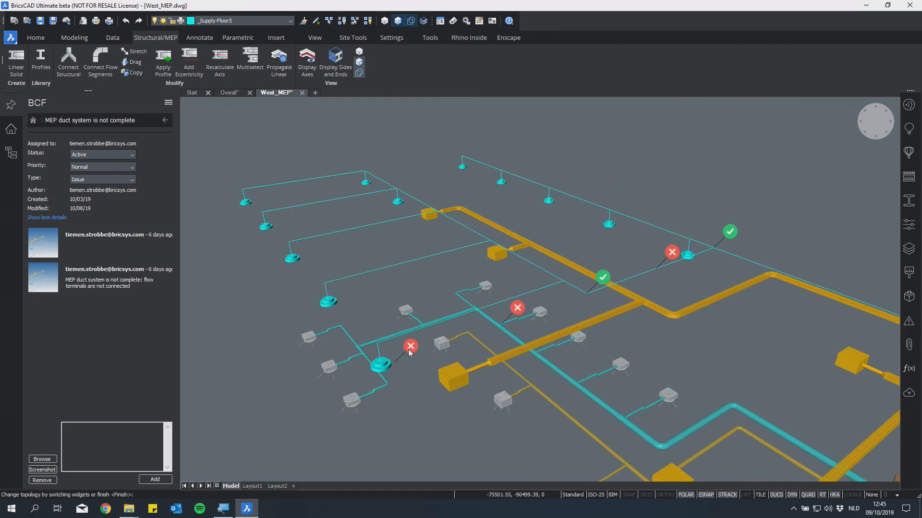
left_click(730, 232)
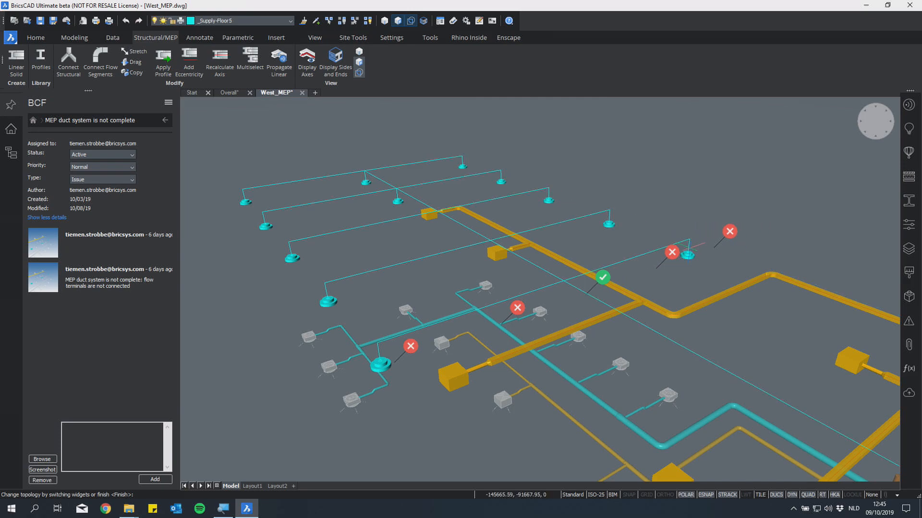
left_click(672, 253)
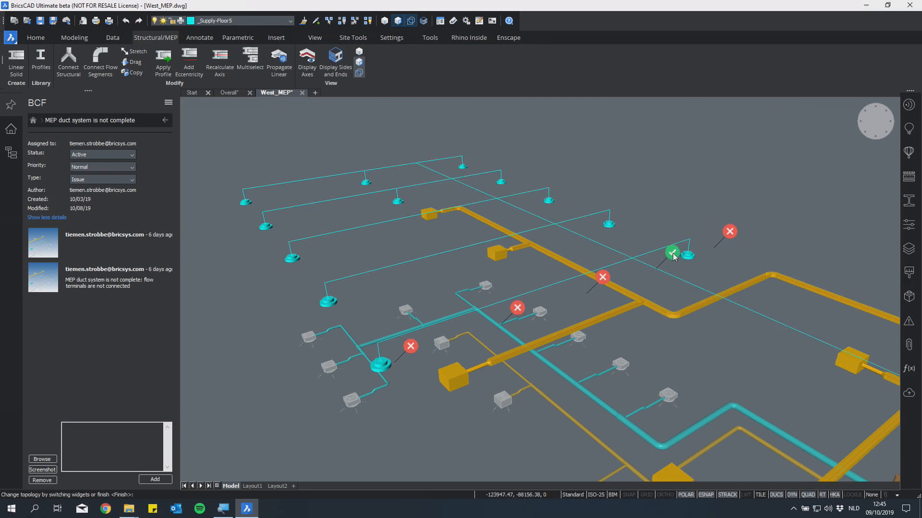
left_click(602, 277)
left_click(410, 346)
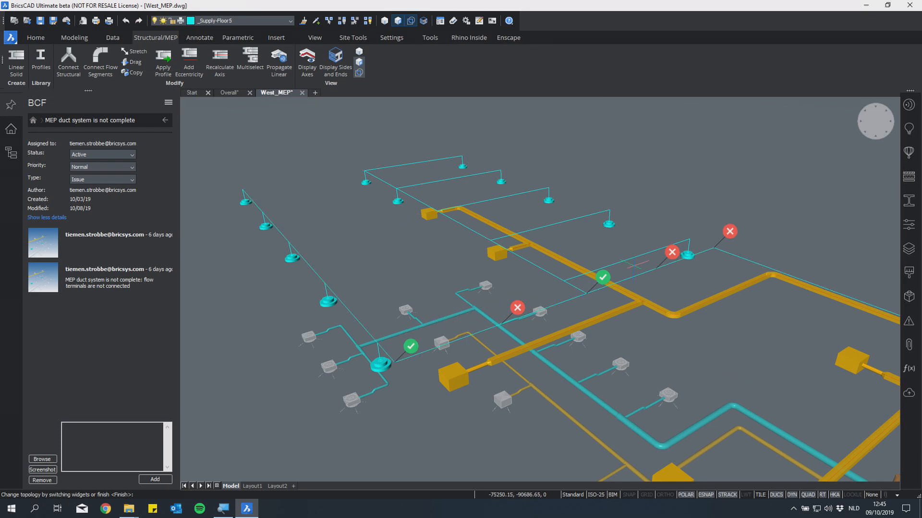
left_click(730, 231)
Finish the topology tuning and accept the solid supply duct model connecting the terminals to the air handling unit
scroll(641, 219, "down", 5)
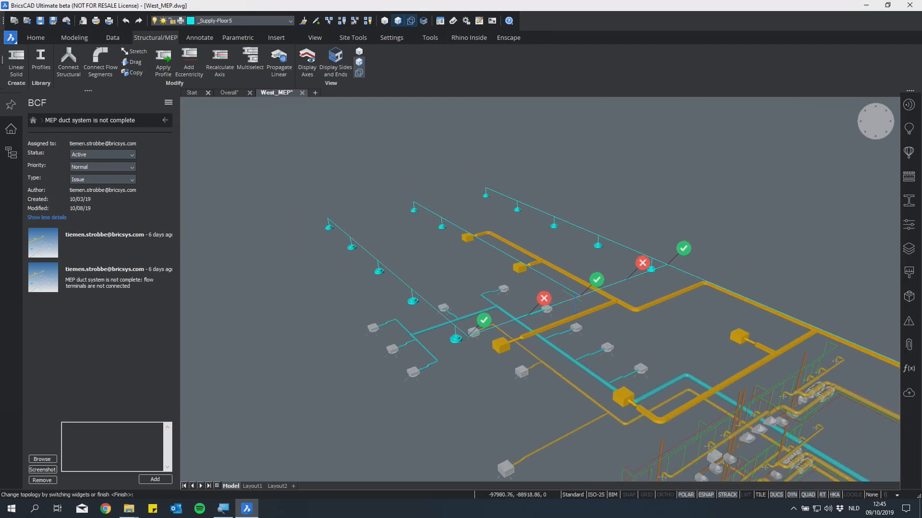
scroll(631, 212, "down", 1)
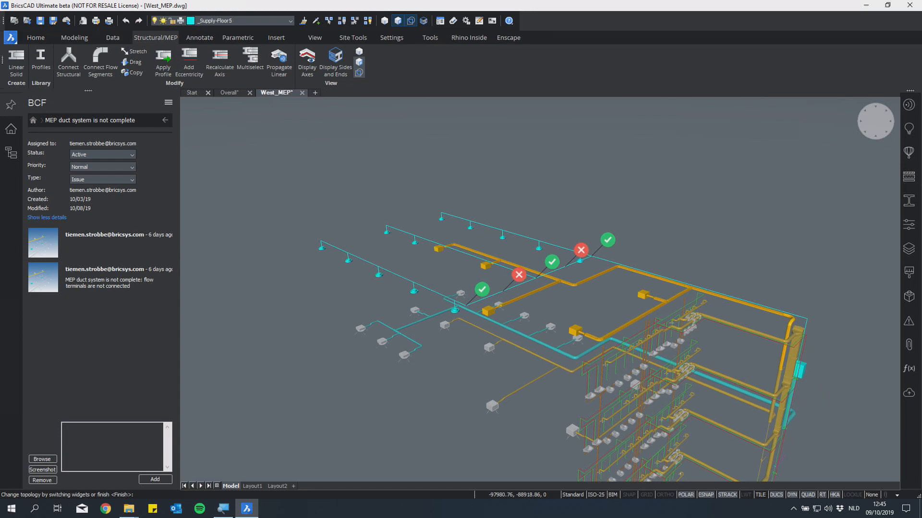
key("Return")
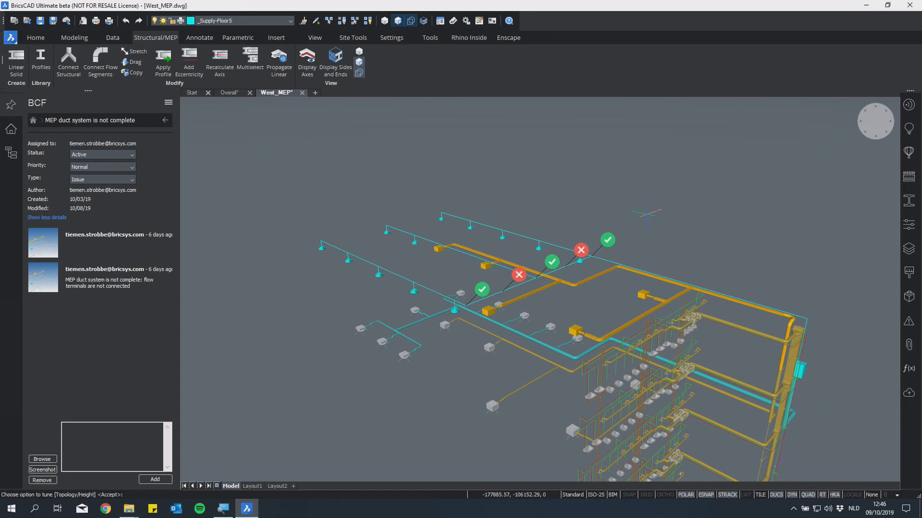
key("Return")
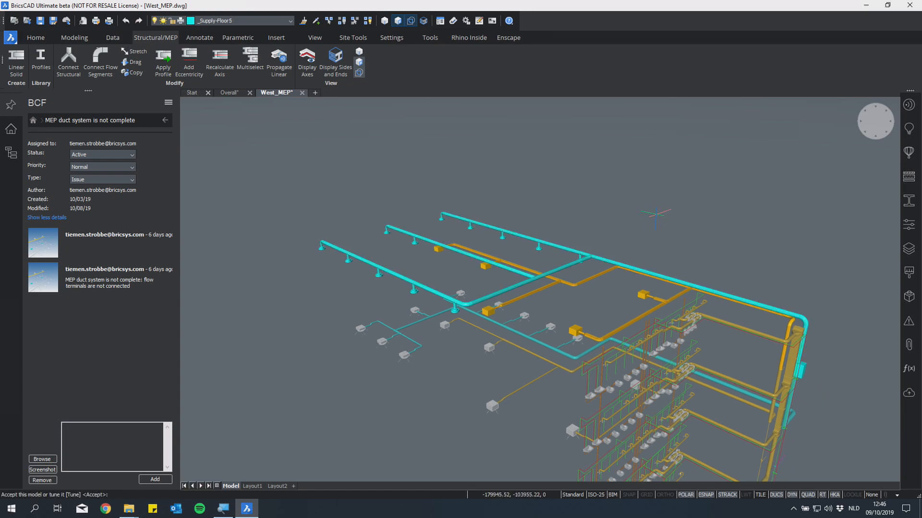
key("Return")
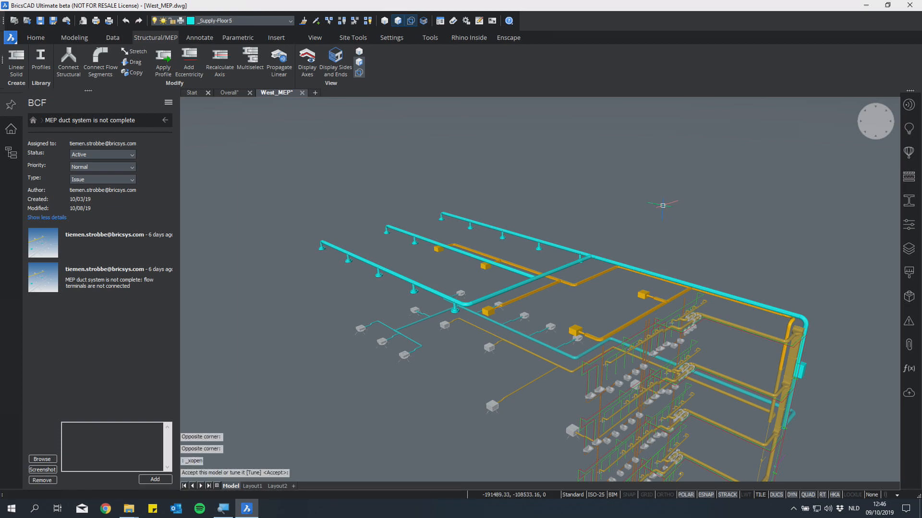
Try to raise the middle supply duct run together with its connected ducts using Drag, and cancel the change
middle_click_drag(662, 205, 667, 169, "shift")
scroll(549, 333, "up", 4)
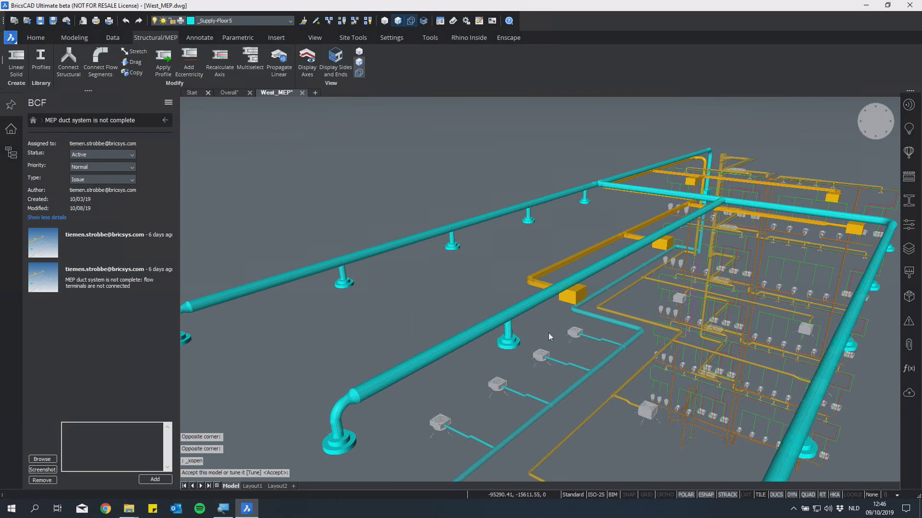
scroll(549, 336, "down", 5)
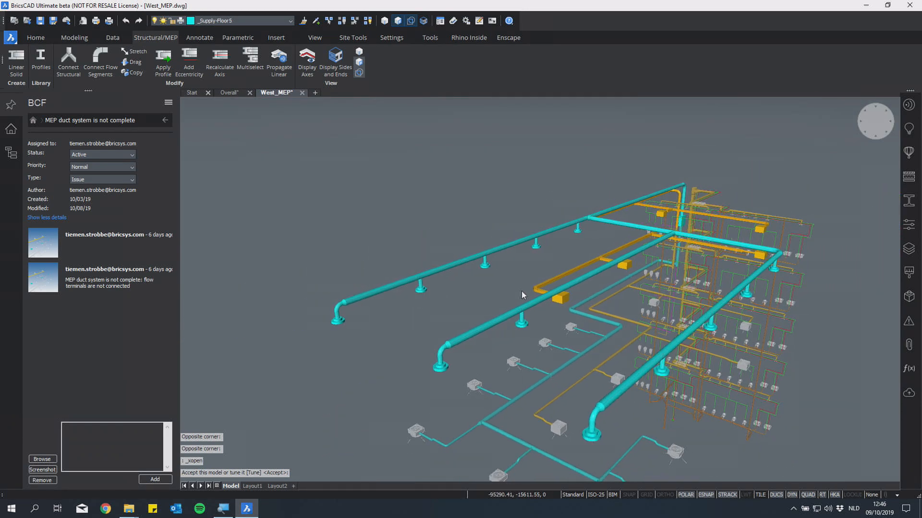
scroll(523, 295, "down", 4)
mouse_move(477, 309)
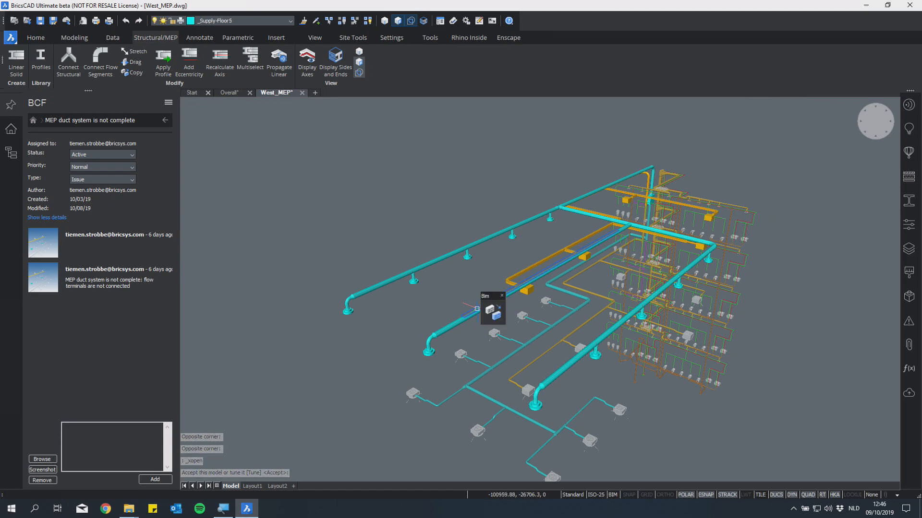
left_click(518, 313)
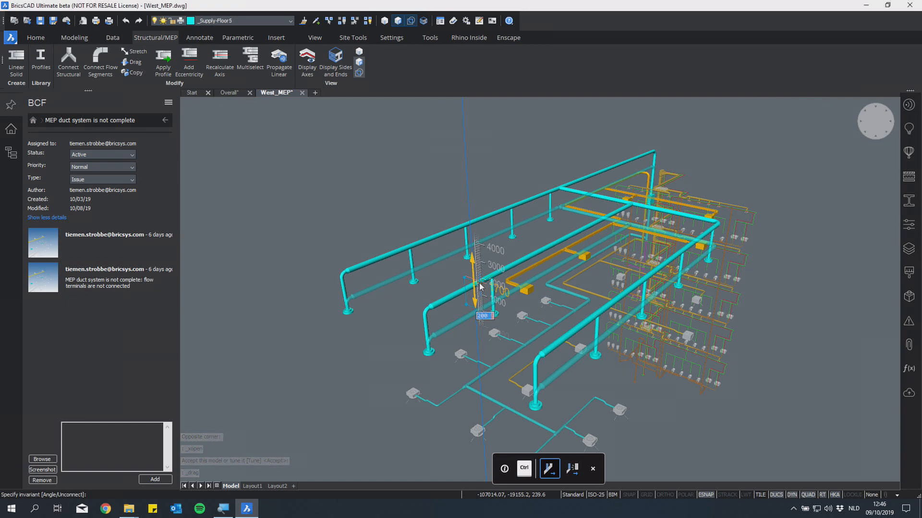
key("Escape")
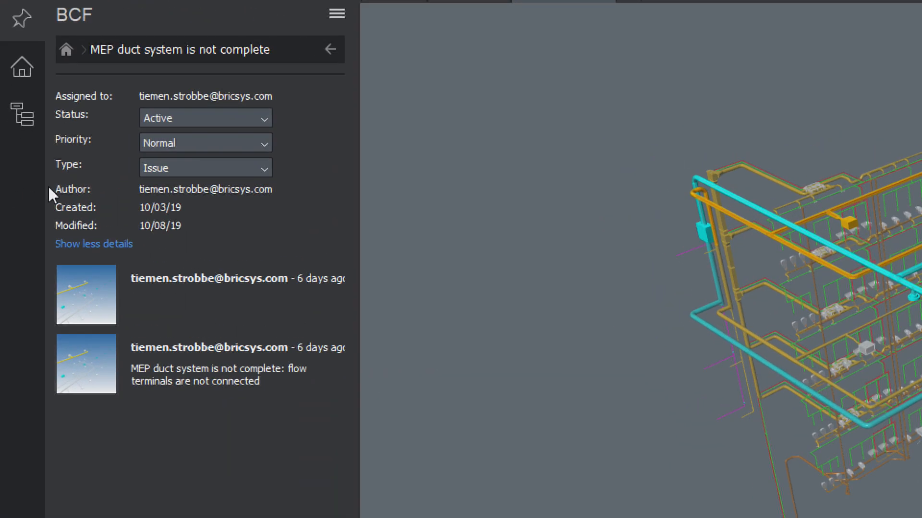
Set the status of the issue "MEP duct system is not complete" to Resolved and refresh the BCF issues
left_click(265, 115)
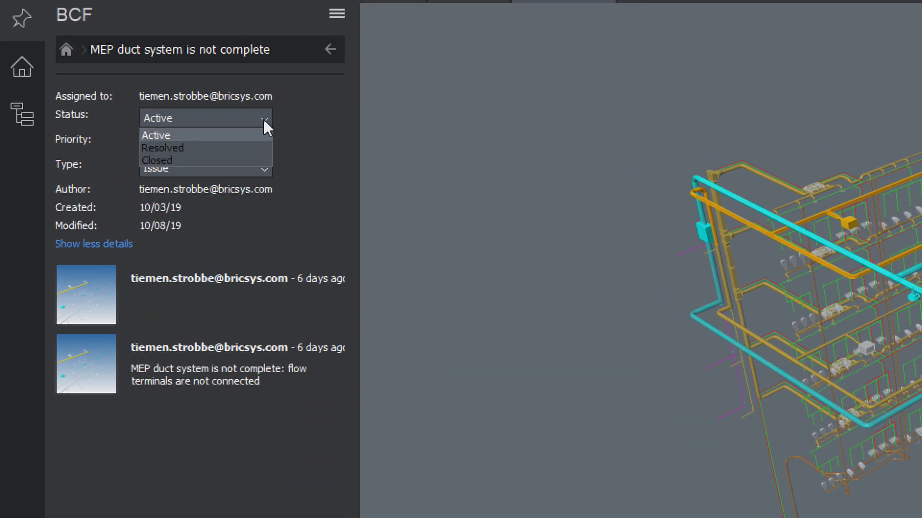
left_click(256, 148)
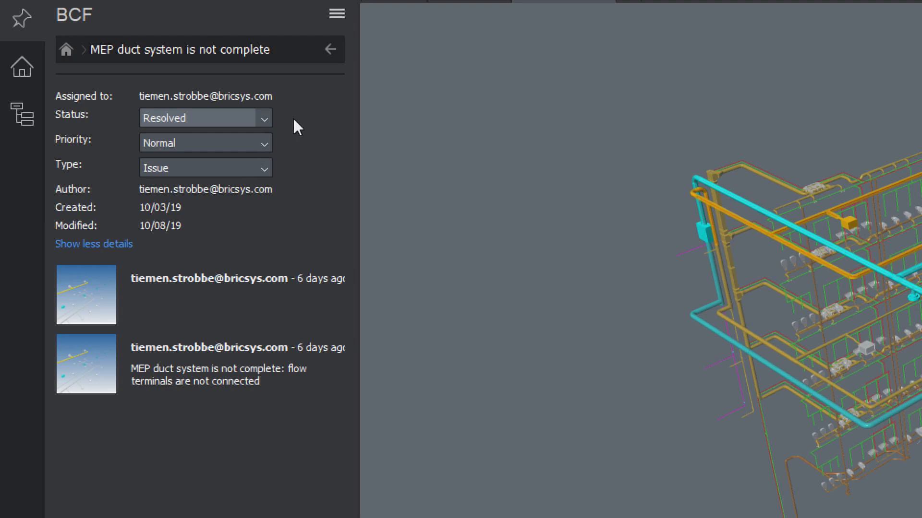
left_click(336, 15)
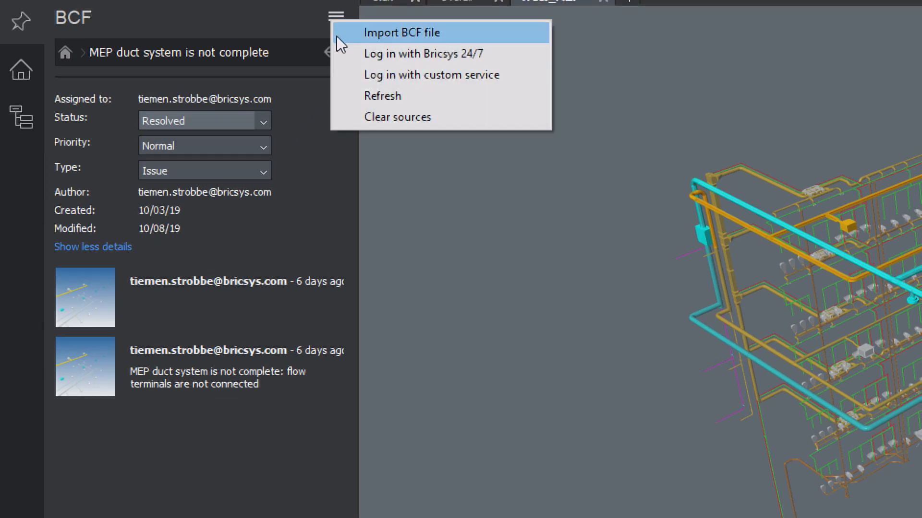
left_click(368, 96)
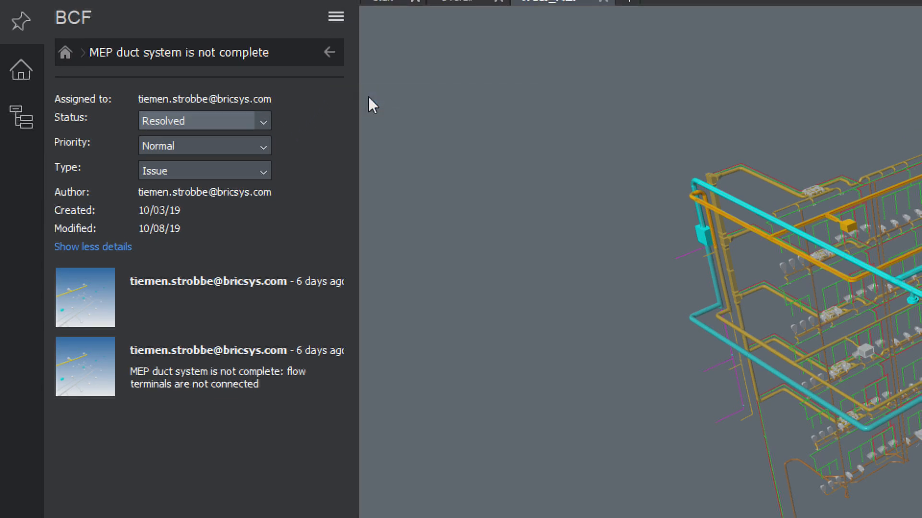
Return to the Bricsys NV issue list, open "MEP ducts have a wrong profile" and show all its details
left_click(329, 52)
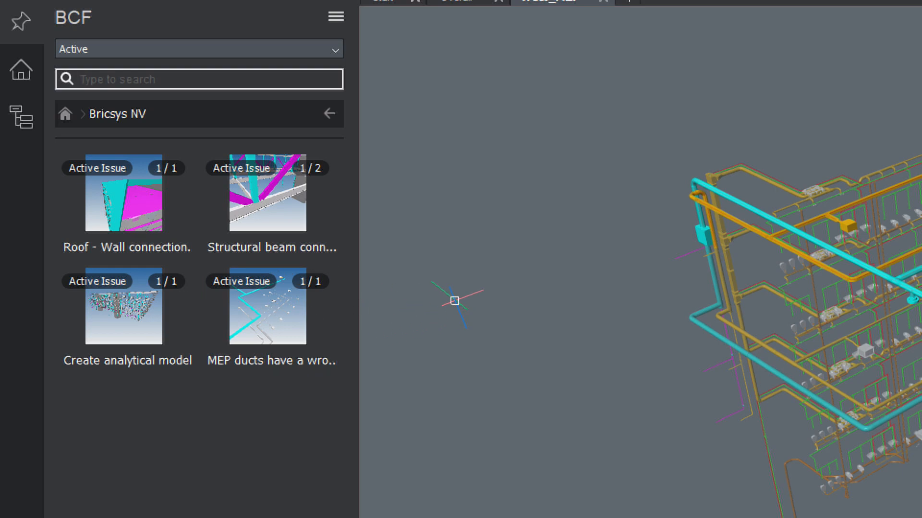
left_click(268, 319)
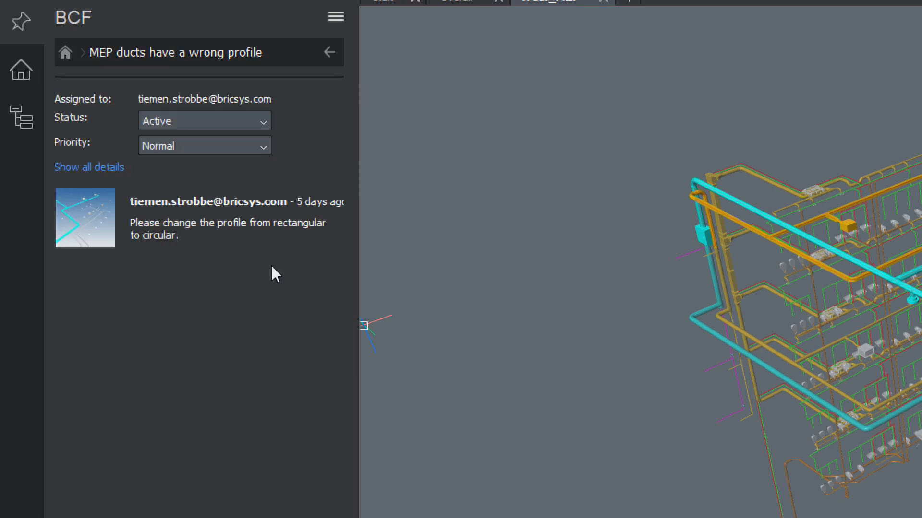
left_click(112, 167)
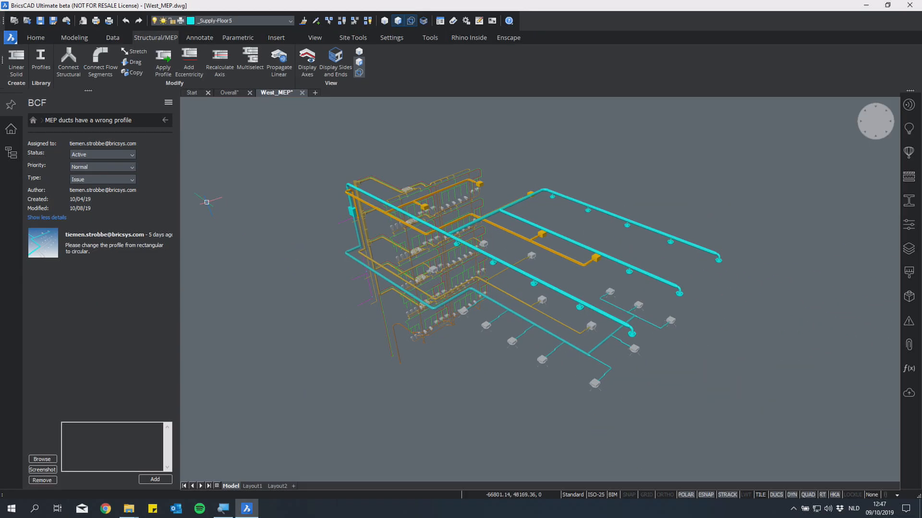
Restore the viewpoint saved with the comment about changing the profile from rectangular to circular and bring the orange exhaust ducts into view
left_click(43, 243)
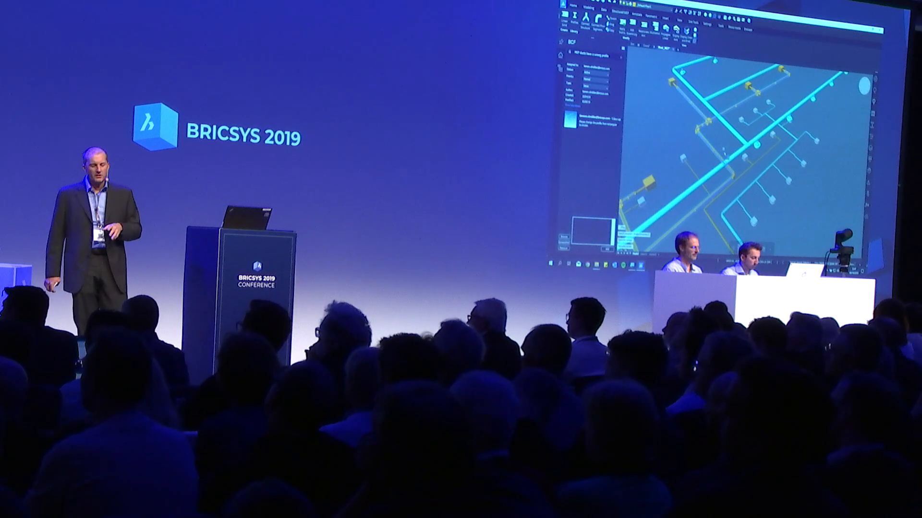
middle_click_drag(774, 106, 783, 102, "shift")
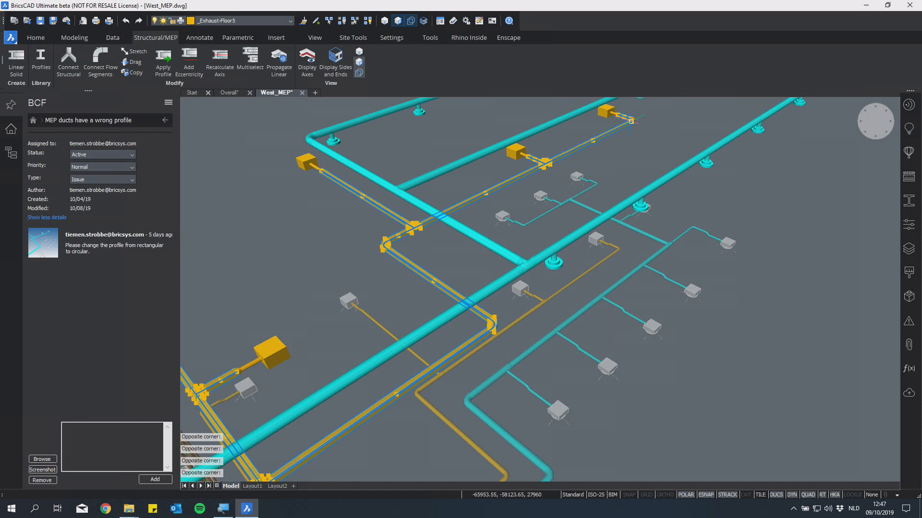
Add the remaining ducts and fittings at the ends of the rectangular floor 5 exhaust system to the selection
left_click(631, 121)
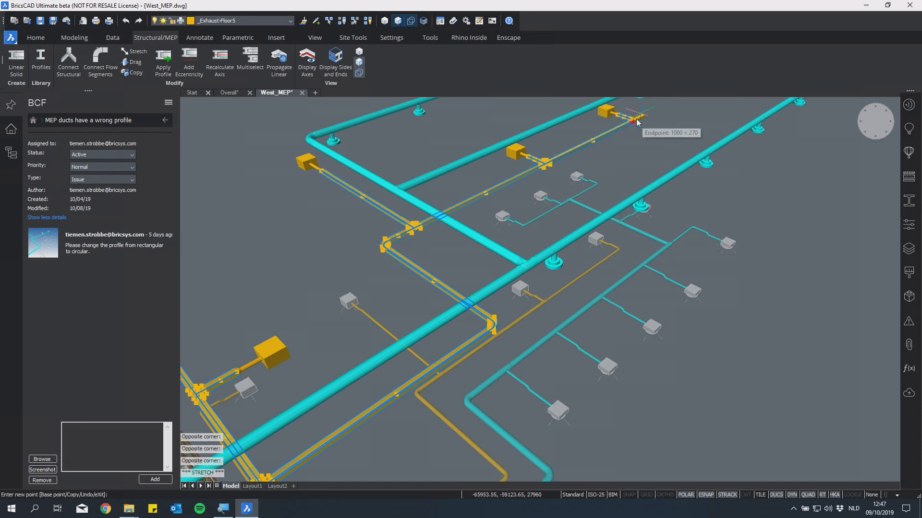
key("Escape")
left_click(622, 143)
left_click(642, 112)
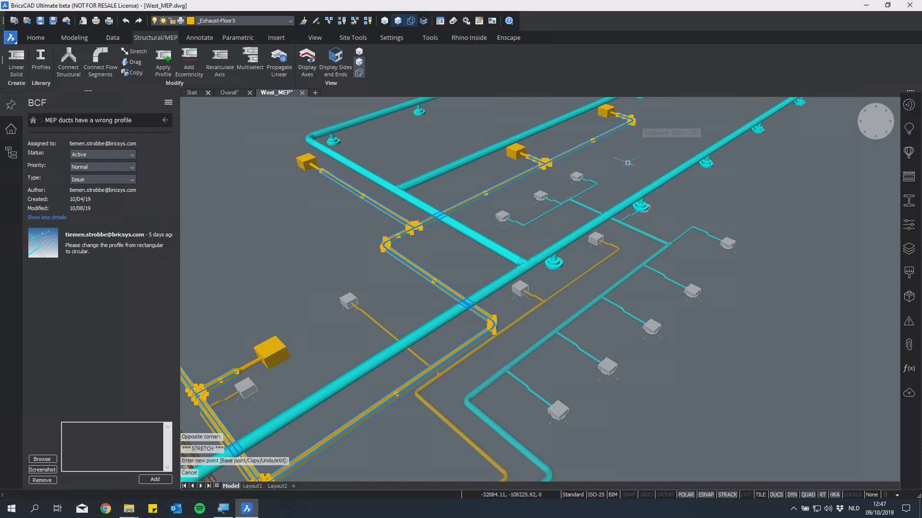
scroll(394, 299, "down", 5)
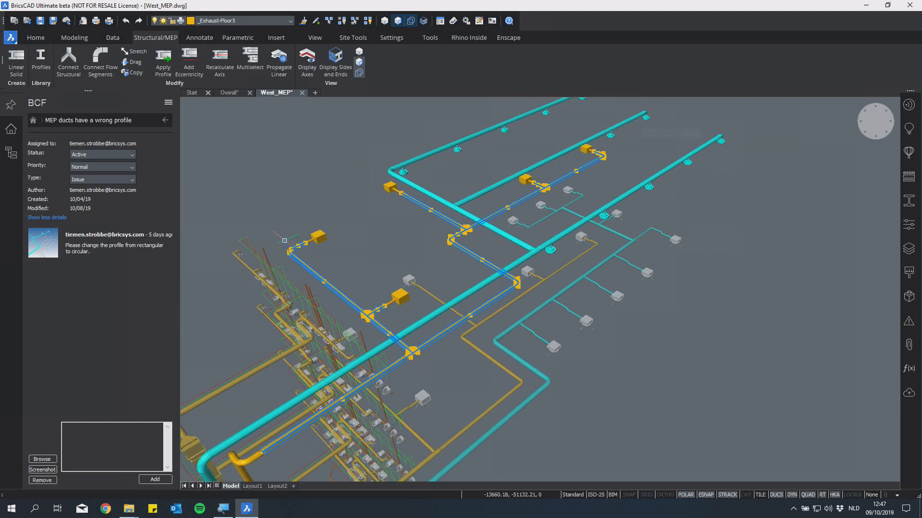
left_click(280, 243)
left_click(304, 268)
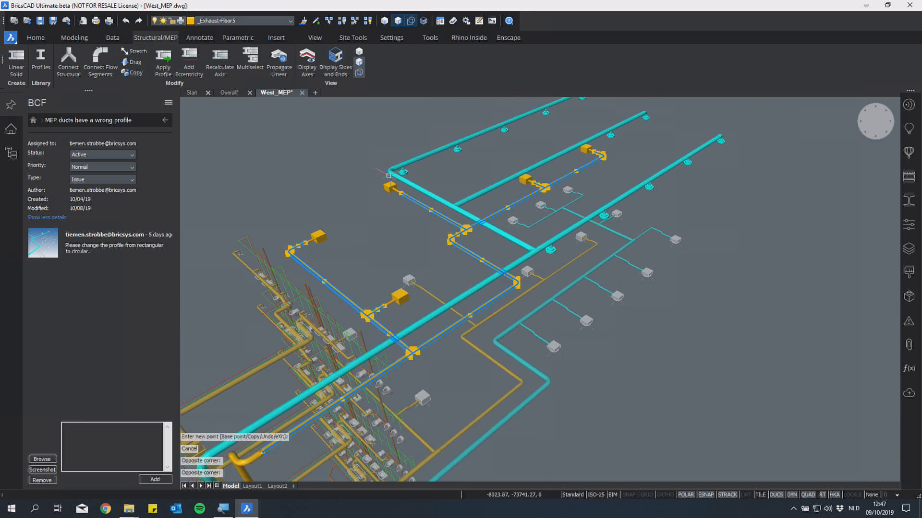
Limit the BIM profiles to those used in the project and list the Circle sizes
left_click(909, 204)
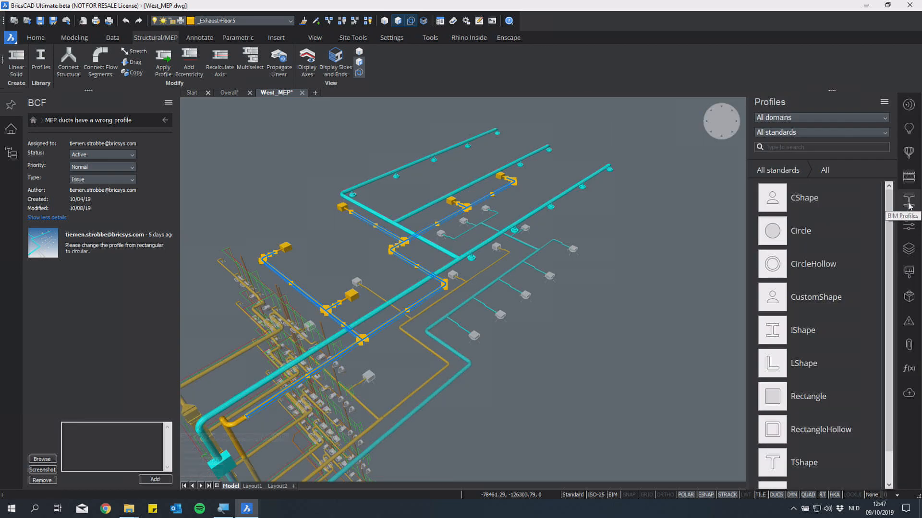
left_click(883, 102)
left_click(849, 139)
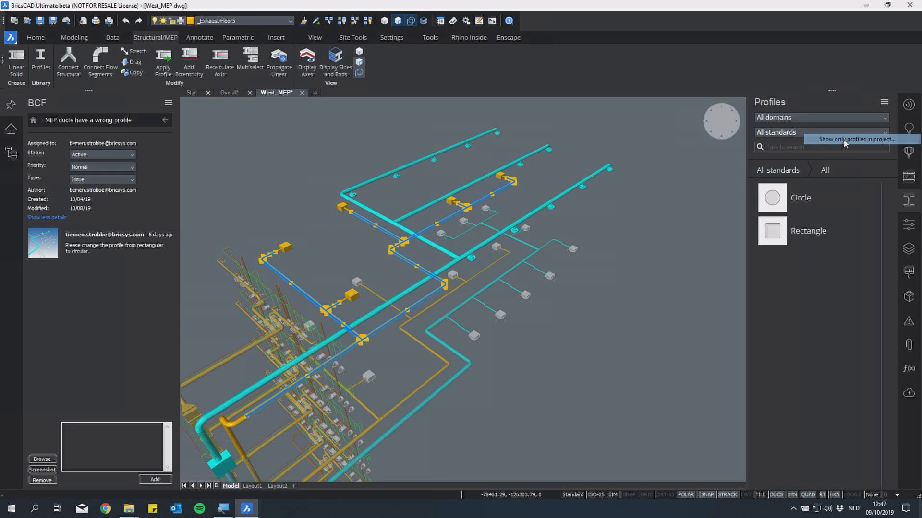
left_click(773, 201)
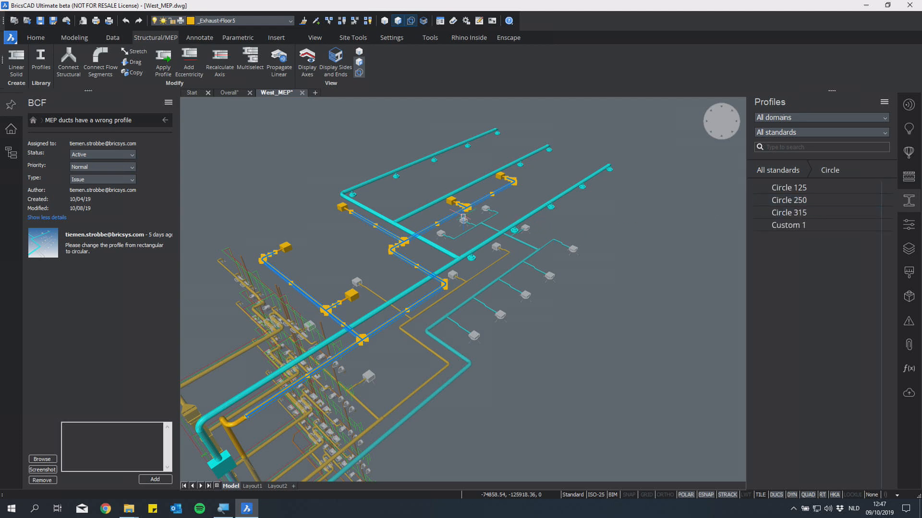
Apply the Circle 250 profile to the selected floor 5 exhaust ducts and fittings and inspect the changed duct system
scroll(398, 244, "up", 6)
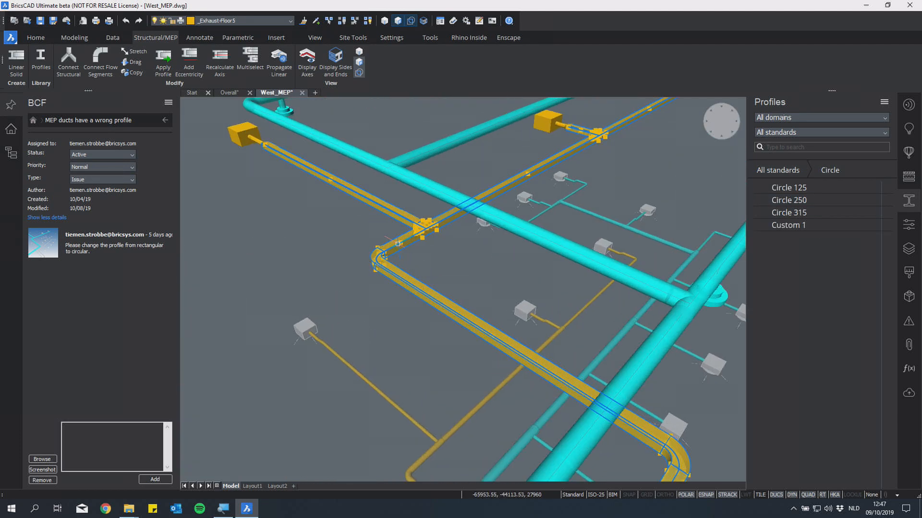
scroll(398, 244, "up", 8)
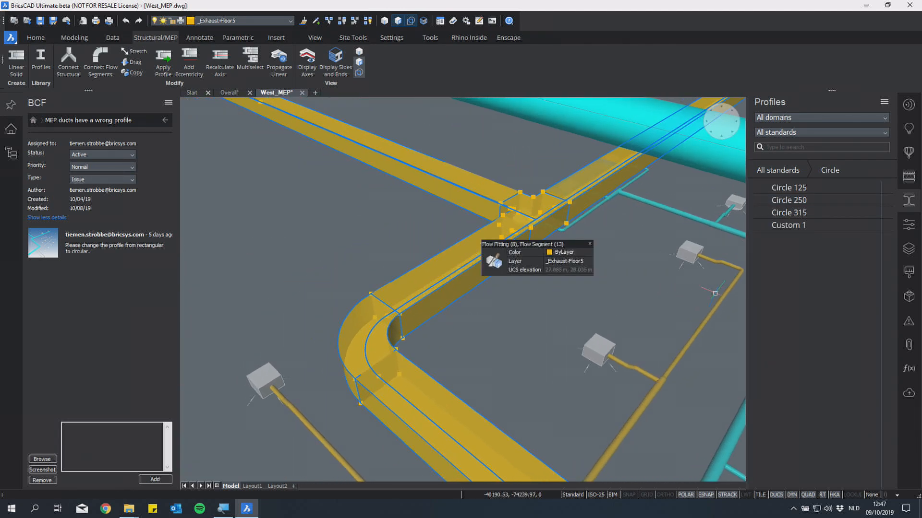
left_click_drag(805, 199, 485, 267)
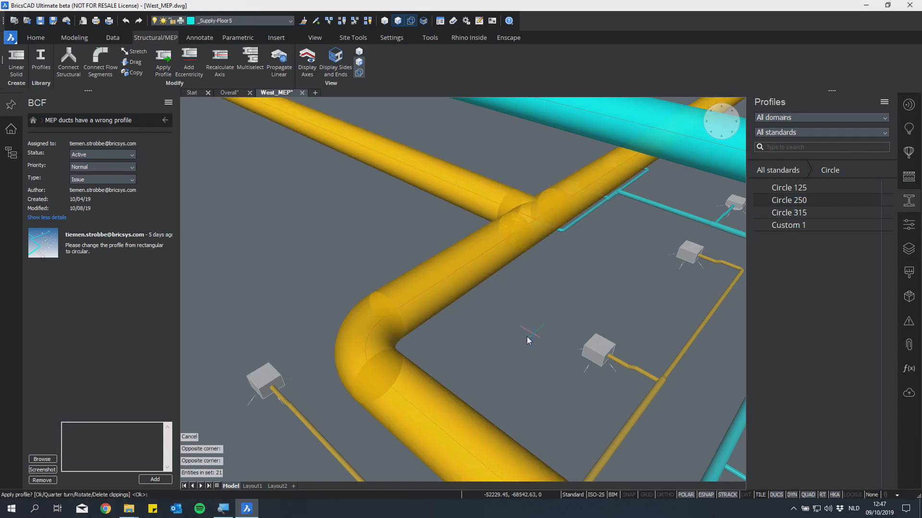
key("Return")
scroll(499, 283, "down", 10)
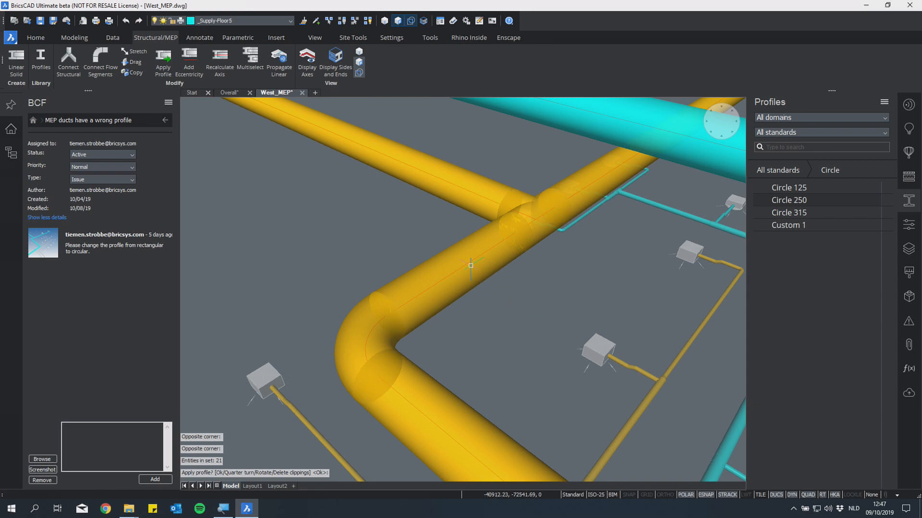
scroll(496, 279, "up", 5)
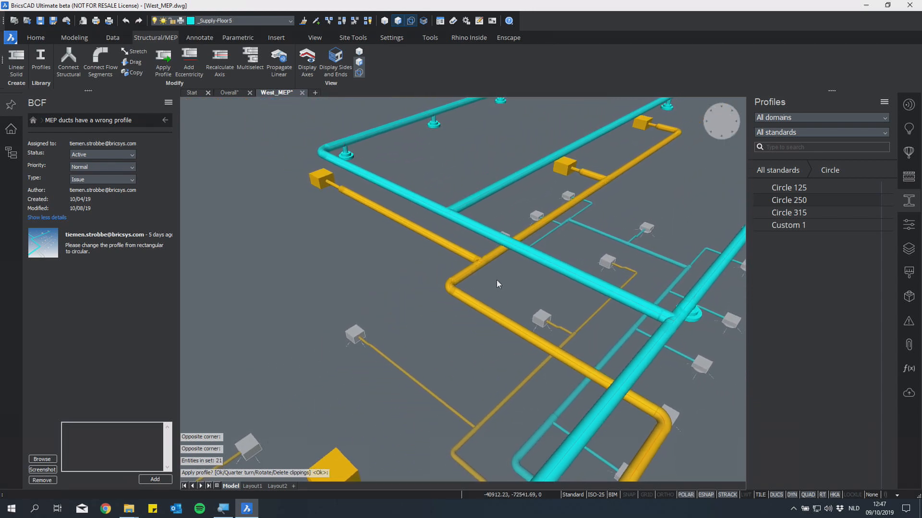
scroll(646, 374, "down", 5)
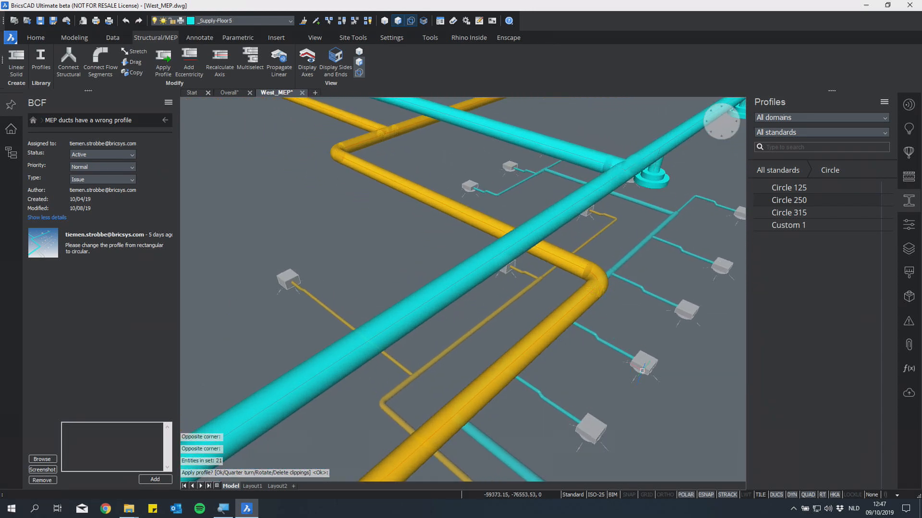
scroll(649, 375, "down", 5)
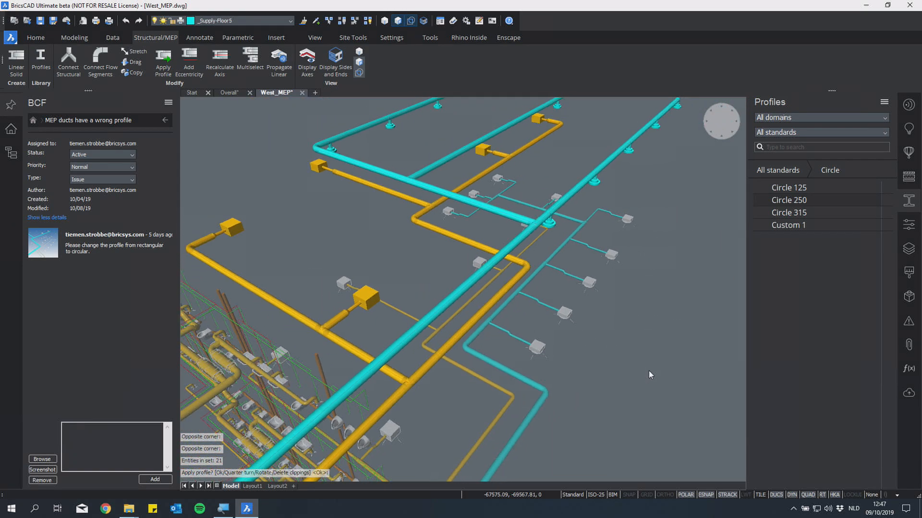
scroll(520, 299, "down", 5)
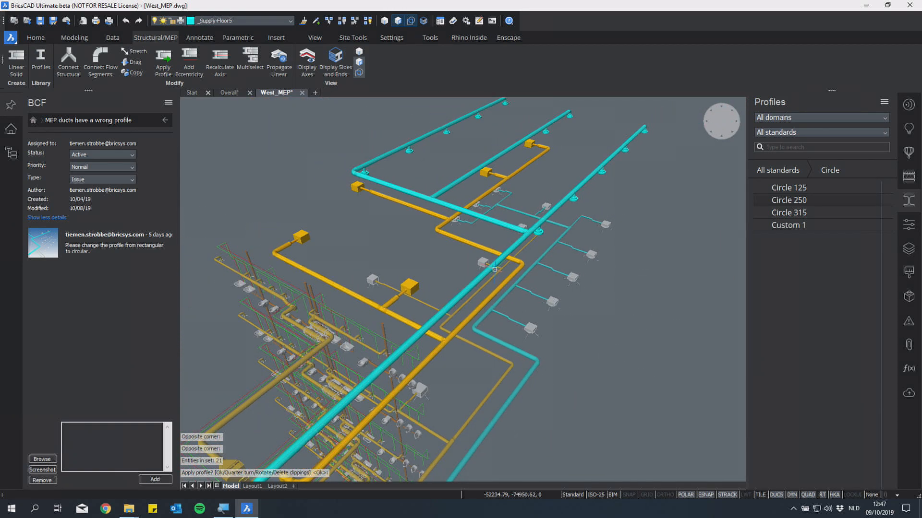
middle_click_drag(610, 309, 612, 307, "shift")
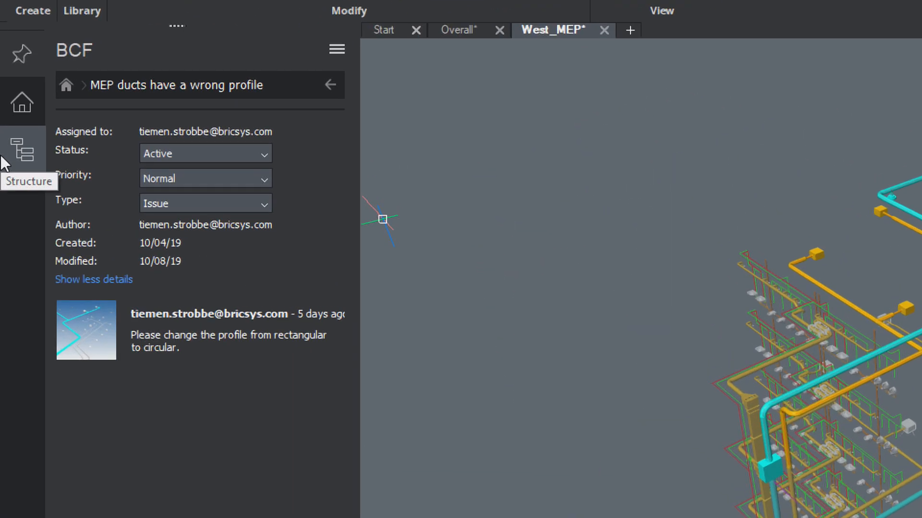
Set the status of the issue "MEP ducts have a wrong profile" to Resolved and return to the refreshed Bricsys NV issue list
left_click(145, 154)
left_click(225, 184)
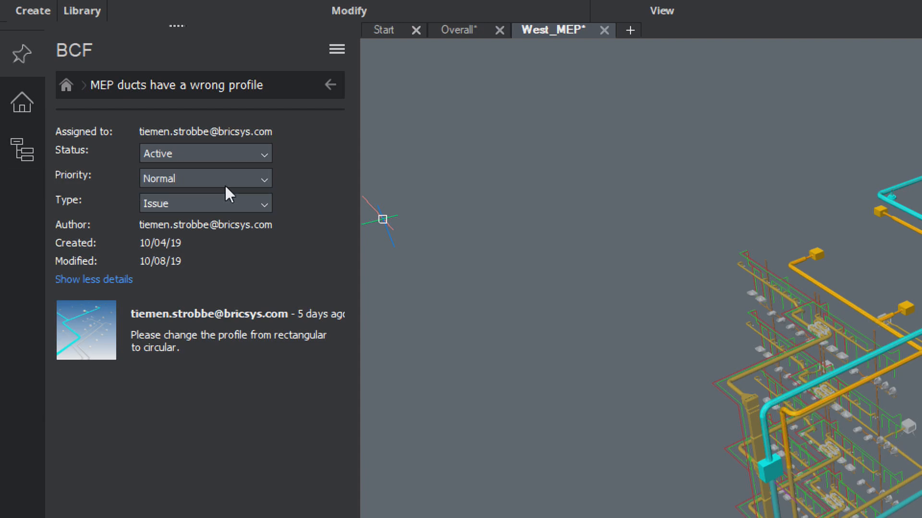
left_click(336, 53)
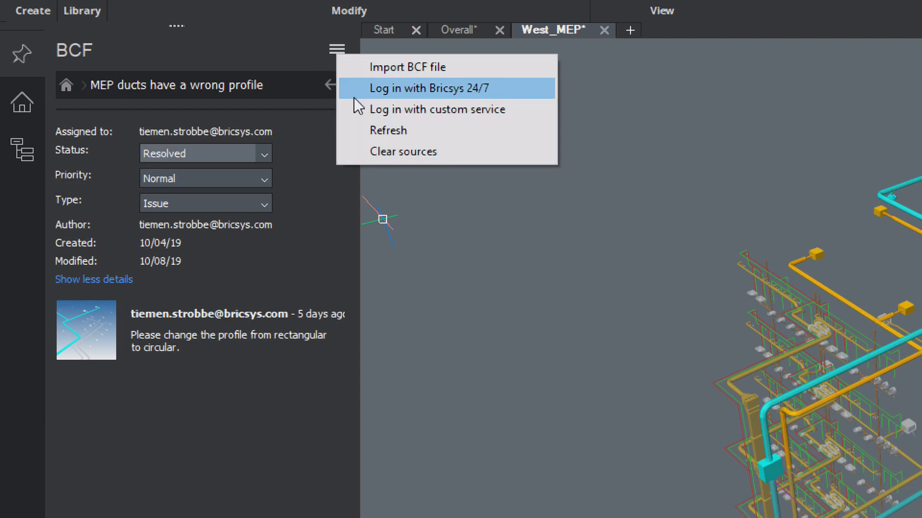
left_click(374, 130)
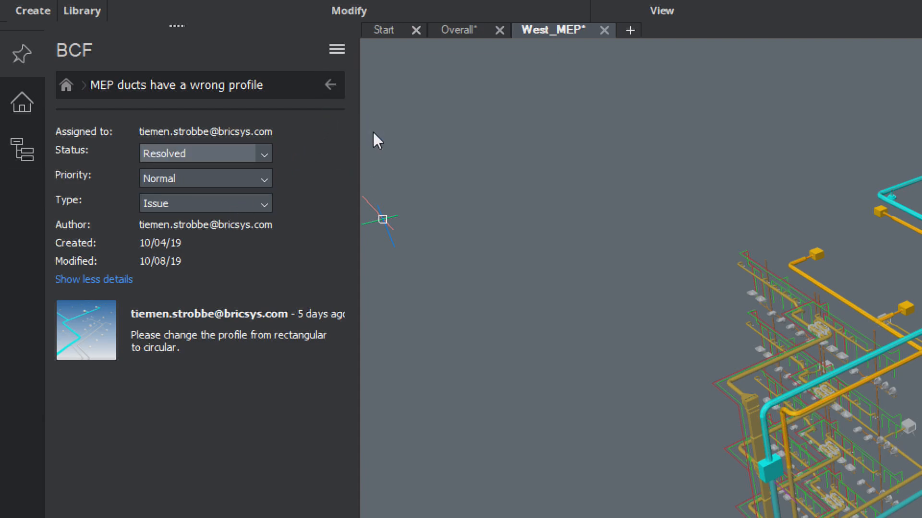
left_click(331, 84)
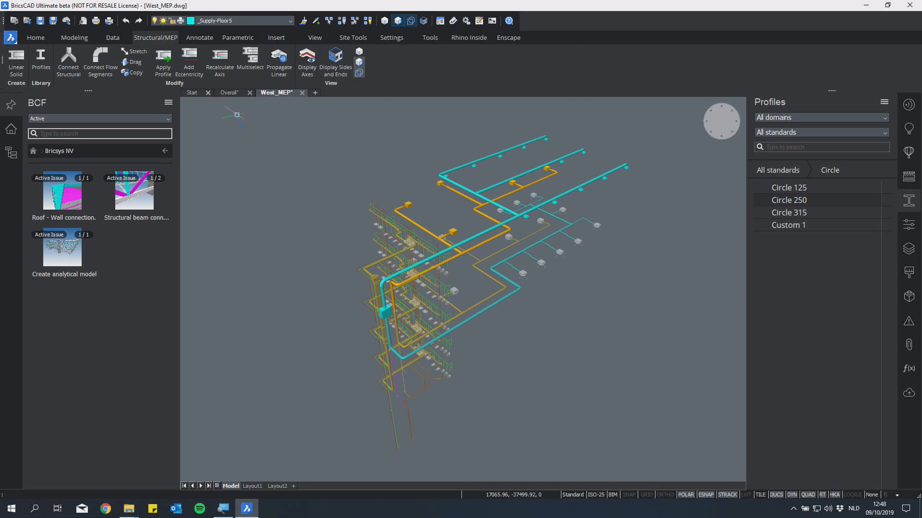
Switch to the Overall drawing and open the West_Str reference of the West building for editing
left_click(236, 95)
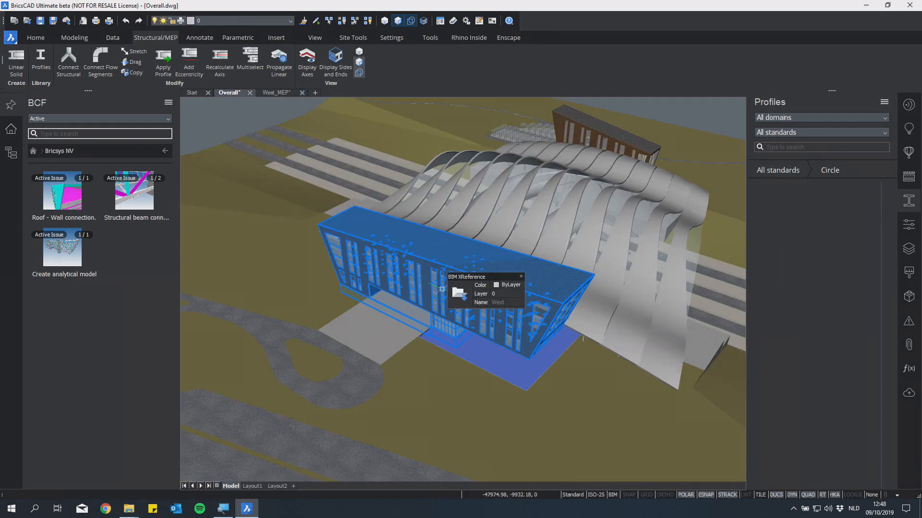
left_click(457, 296)
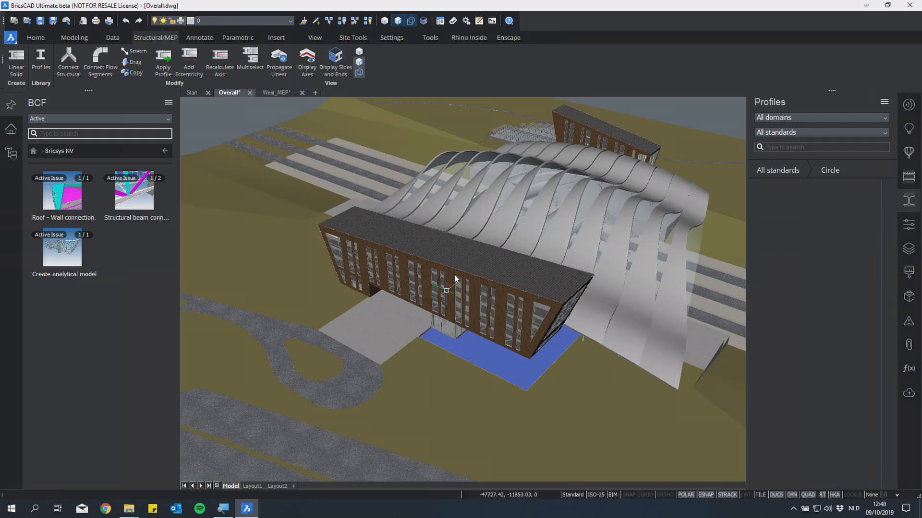
left_click(403, 231)
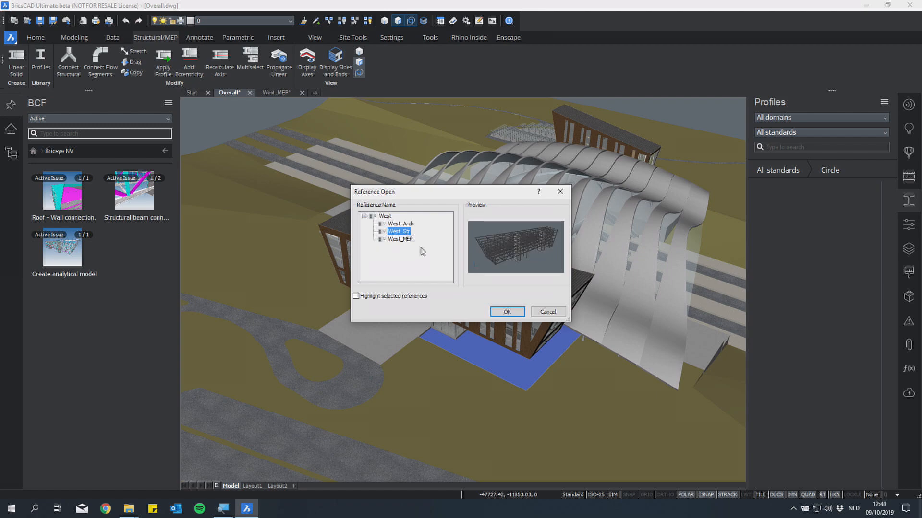
left_click(506, 312)
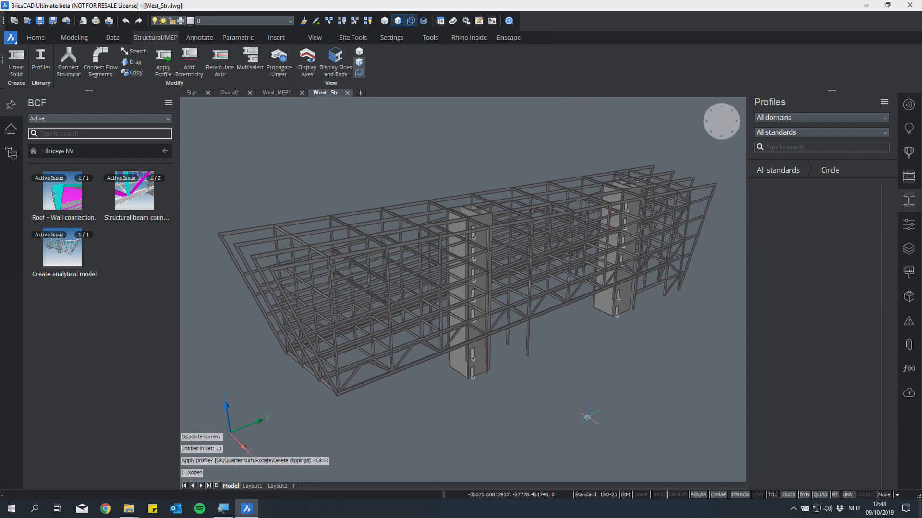
middle_click_drag(586, 417, 528, 399, "shift")
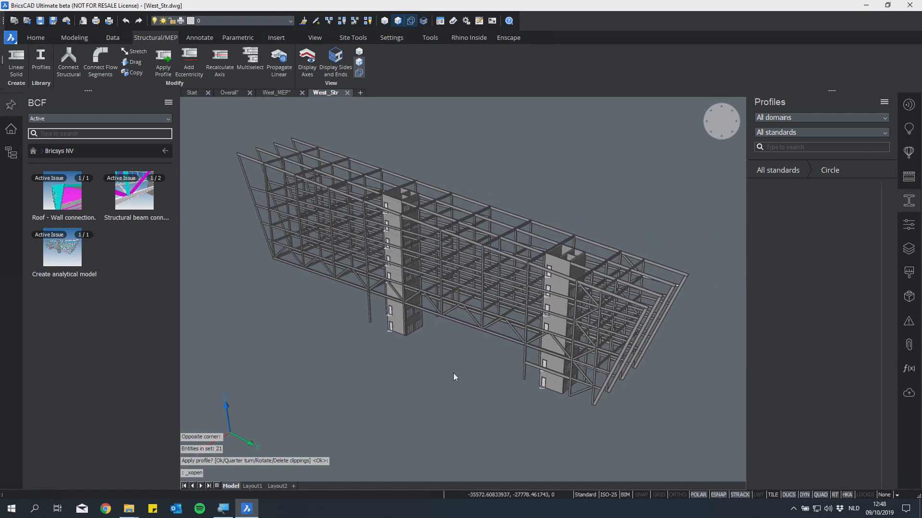
Open the issue "Structural beam connection" with all its details and restore the viewpoint saved with its comment to inspect the truss joint
left_click(136, 197)
left_click(56, 178)
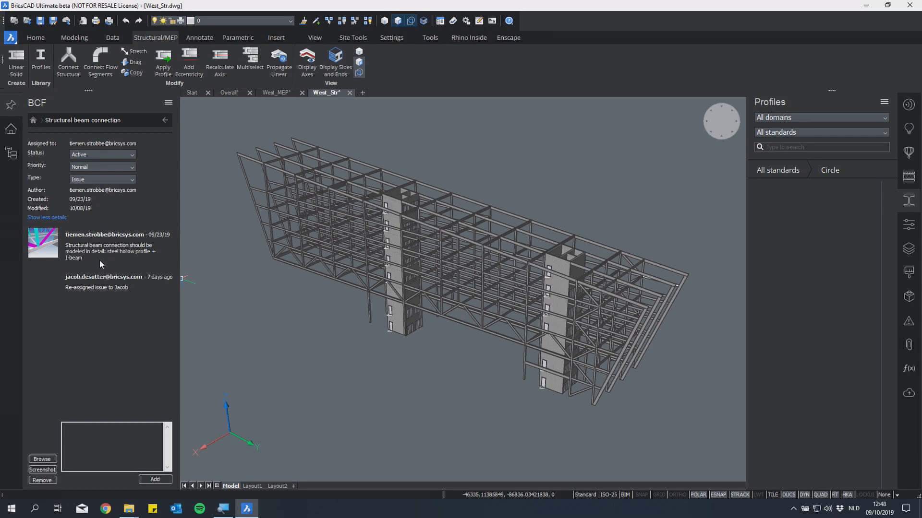
mouse_move(95, 320)
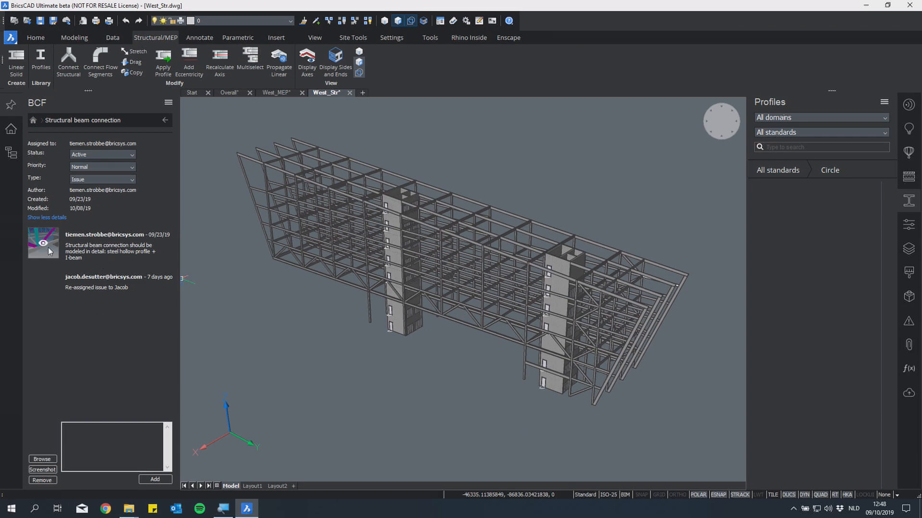
left_click(38, 242)
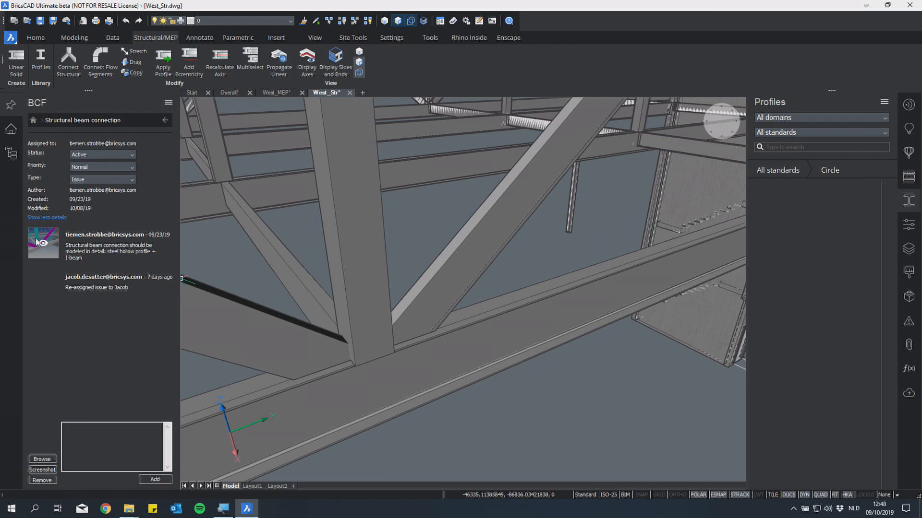
scroll(358, 369, "up", 2)
middle_click_drag(356, 368, 440, 336)
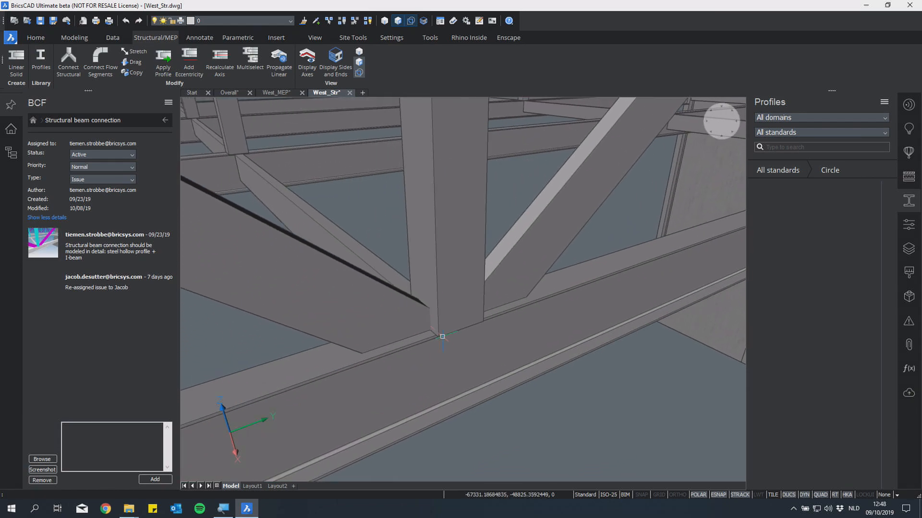
scroll(440, 336, "down", 3)
middle_click_drag(494, 386, 484, 516, "shift")
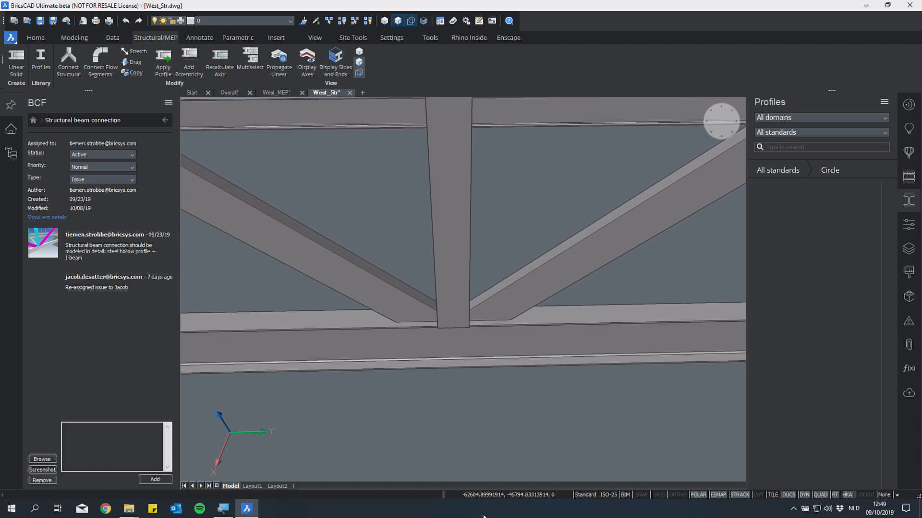
Browse all connection details in the Details library and return to its folder overview
left_click(908, 109)
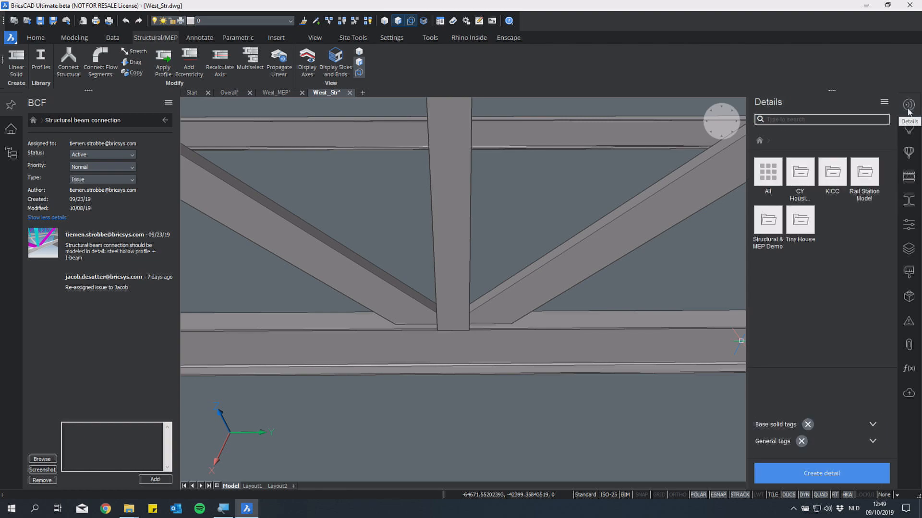
left_click(777, 165)
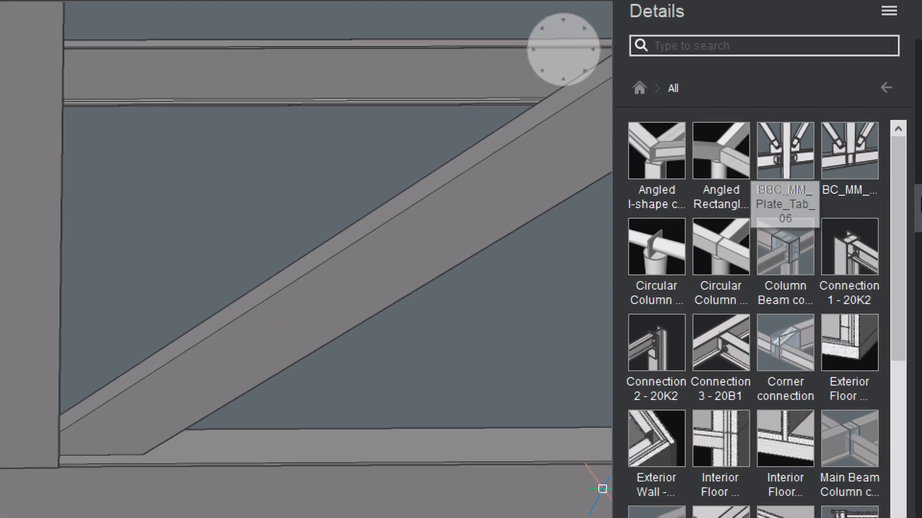
scroll(864, 154, "down", 5)
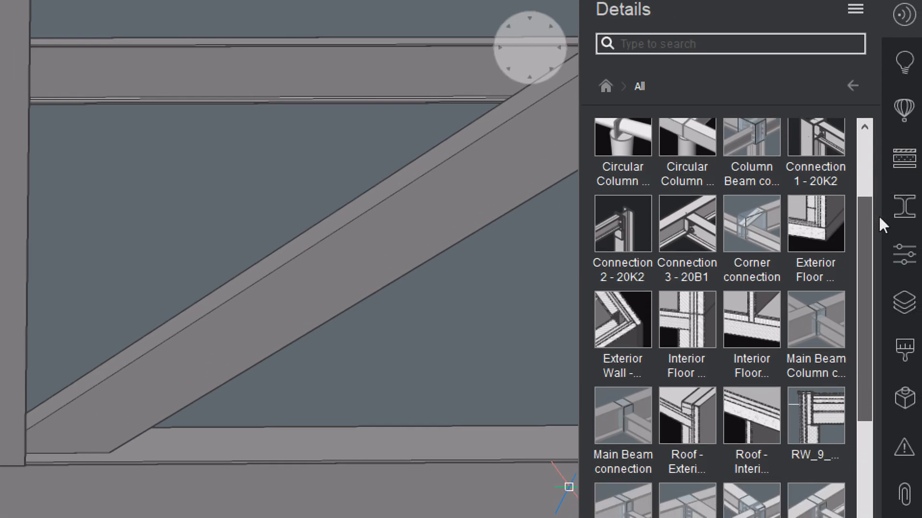
scroll(848, 152, "up", 5)
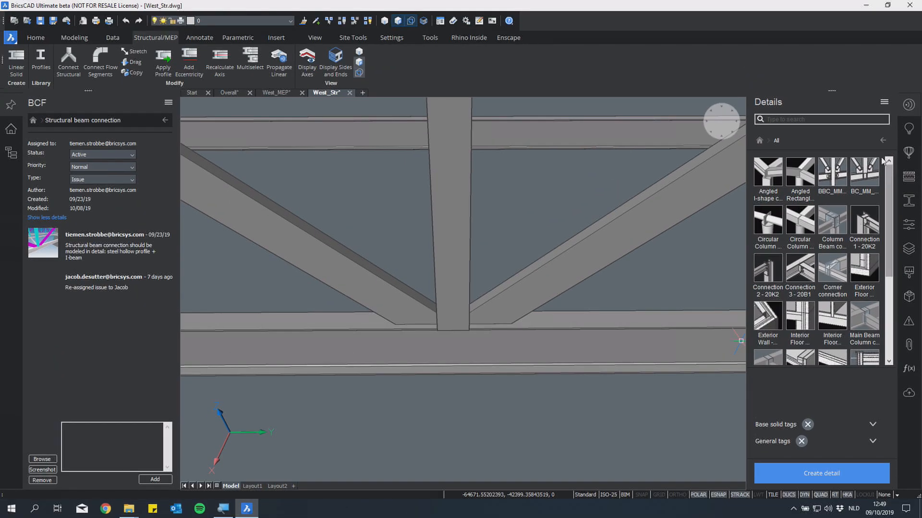
left_click(882, 141)
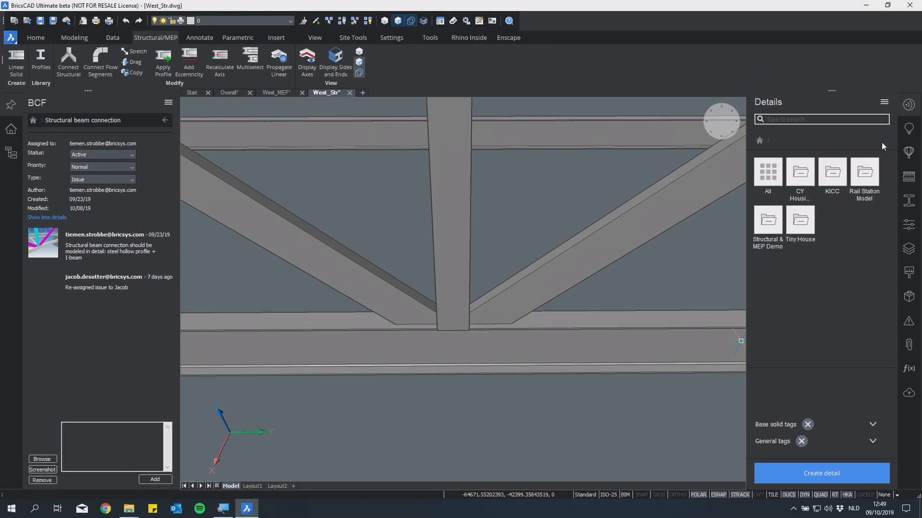
Propagate the BC_MM_Plate_Tab_06 detail from the Rail Station Model folder to matching joints in the structure
left_click(868, 169)
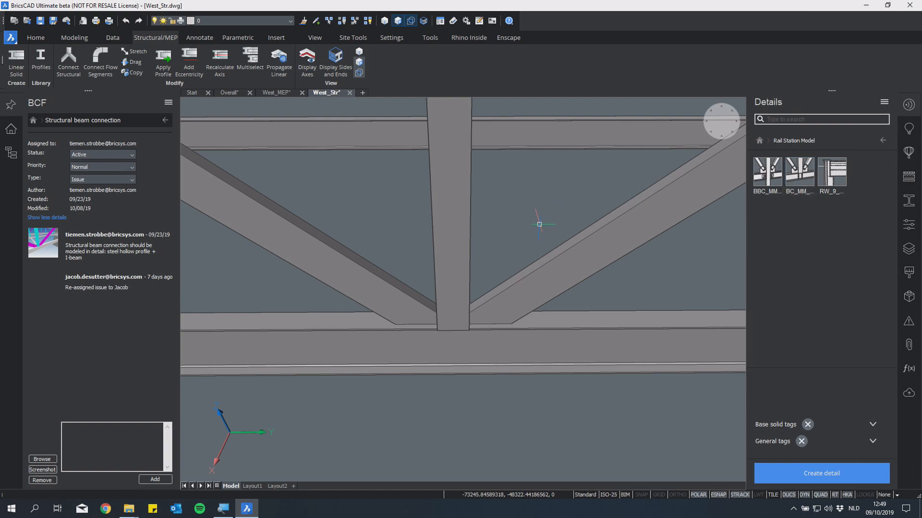
left_click(803, 180)
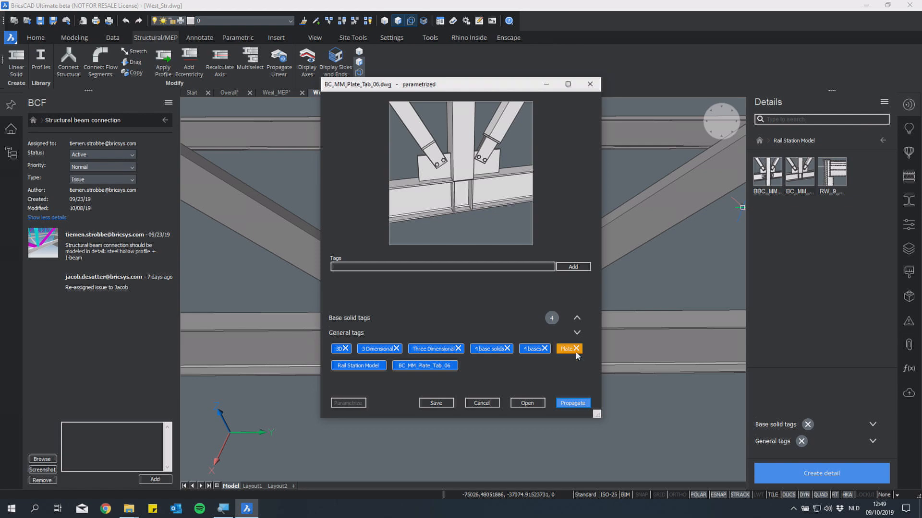
left_click(572, 403)
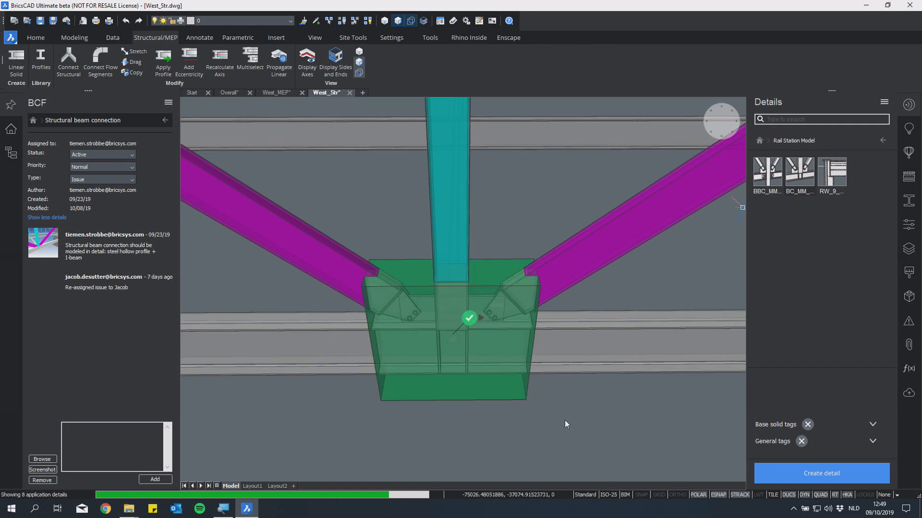
Switch the suggested connection at the lower truss joint to alternative Option 2
middle_click_drag(577, 421, 567, 404, "shift")
scroll(569, 404, "up", 10)
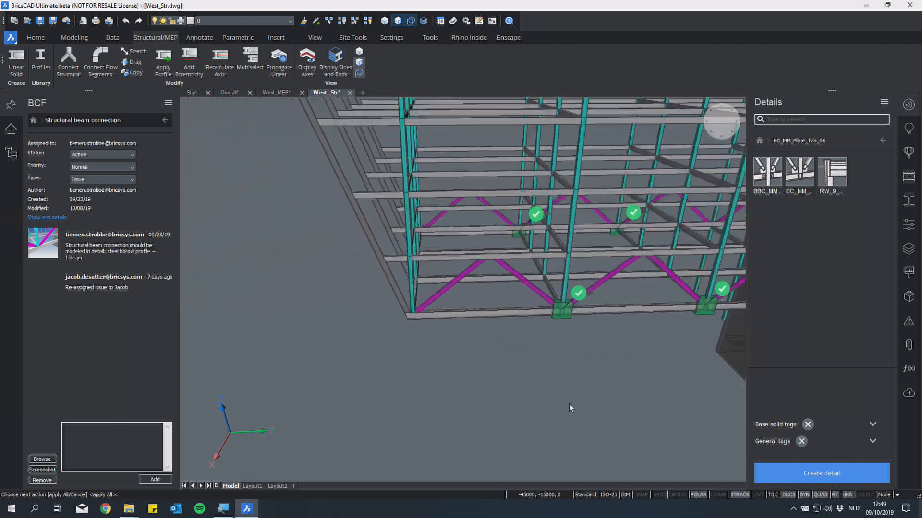
scroll(572, 316, "up", 8)
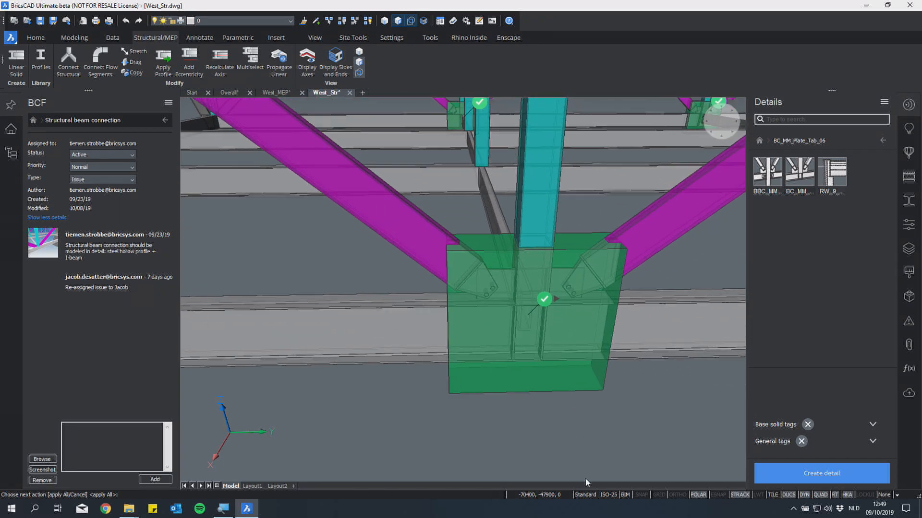
middle_click_drag(571, 315, 538, 254, "shift")
middle_click_drag(582, 517, 549, 454, "shift")
left_click(502, 295)
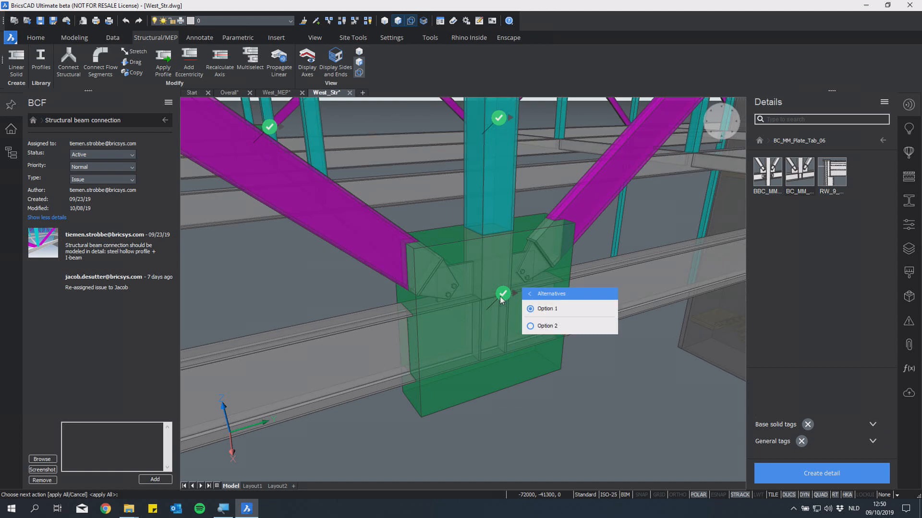
left_click(545, 326)
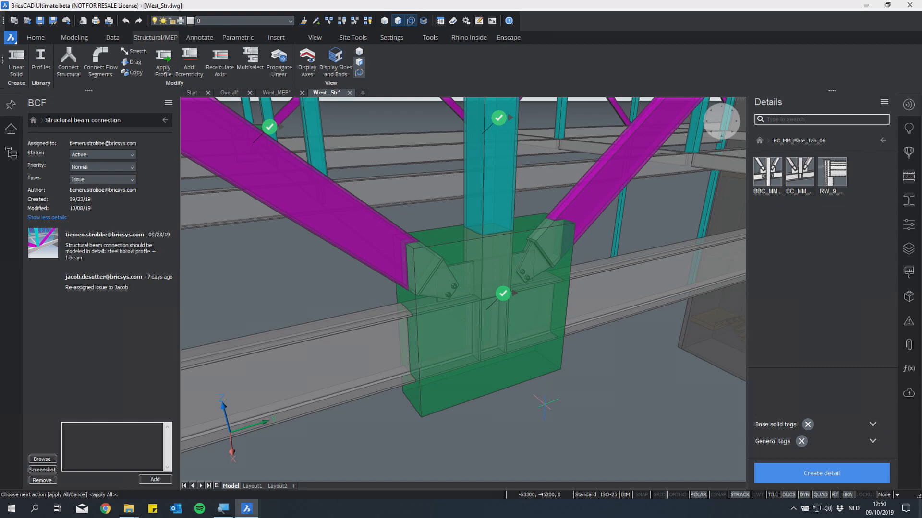
Exclude and re-include the suggestion at this truss joint, and apply the detail to all suggested joints
left_click(500, 296)
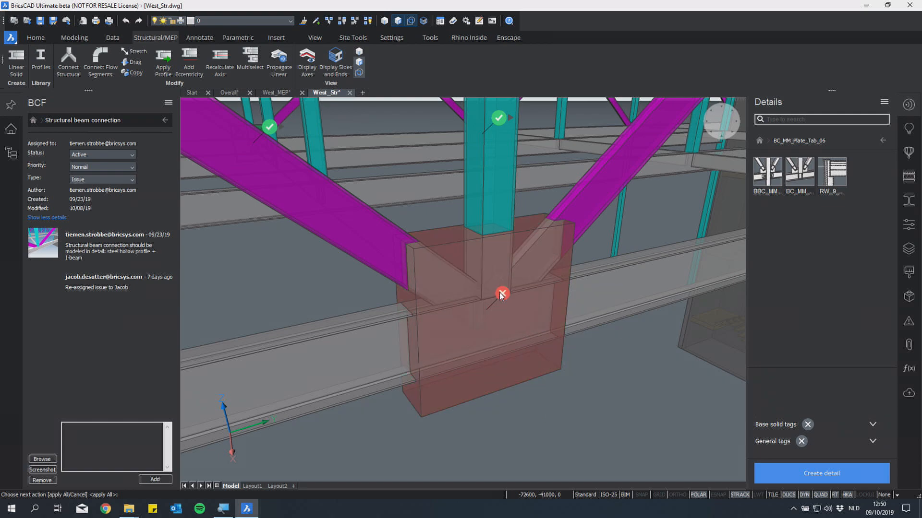
left_click(502, 296)
scroll(488, 287, "down", 5)
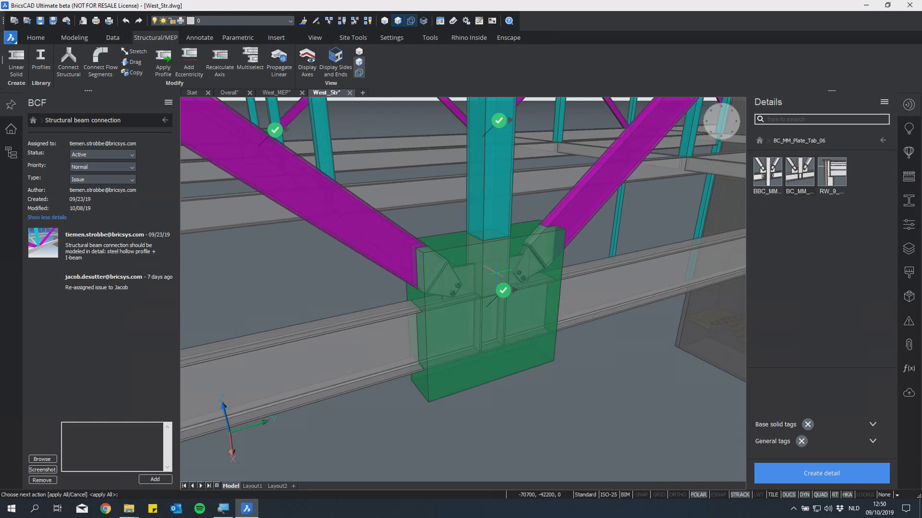
scroll(487, 286, "down", 2)
middle_click_drag(488, 287, 549, 357, "shift")
key("Return")
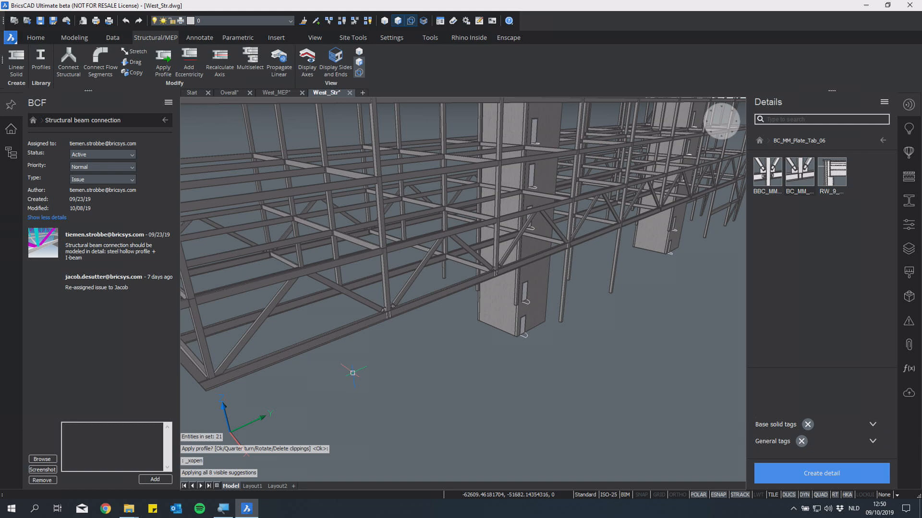
Inspect the applied bolted connections along the lower truss beam and the continuous-column joint beside the concrete core
scroll(385, 313, "up", 1)
scroll(388, 315, "up", 6)
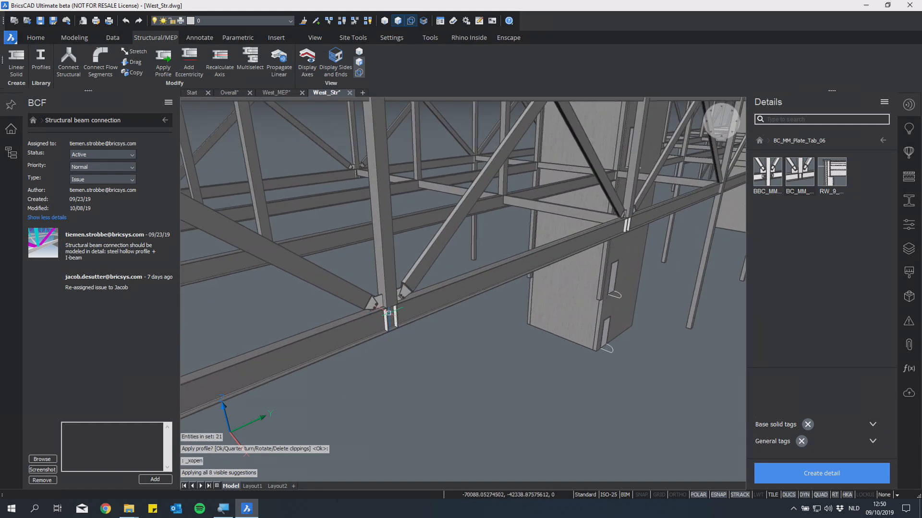
scroll(408, 298, "up", 2)
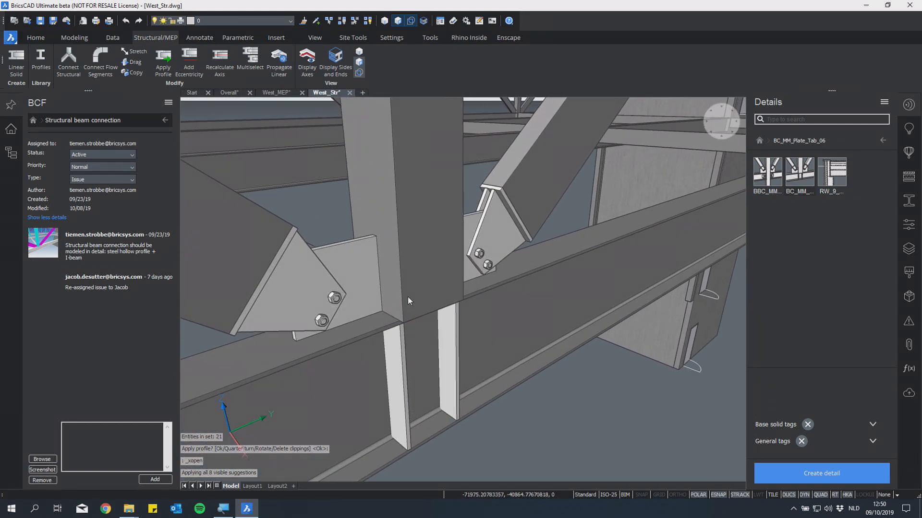
middle_click_drag(461, 353, 278, 353, "shift")
scroll(398, 316, "down", 8)
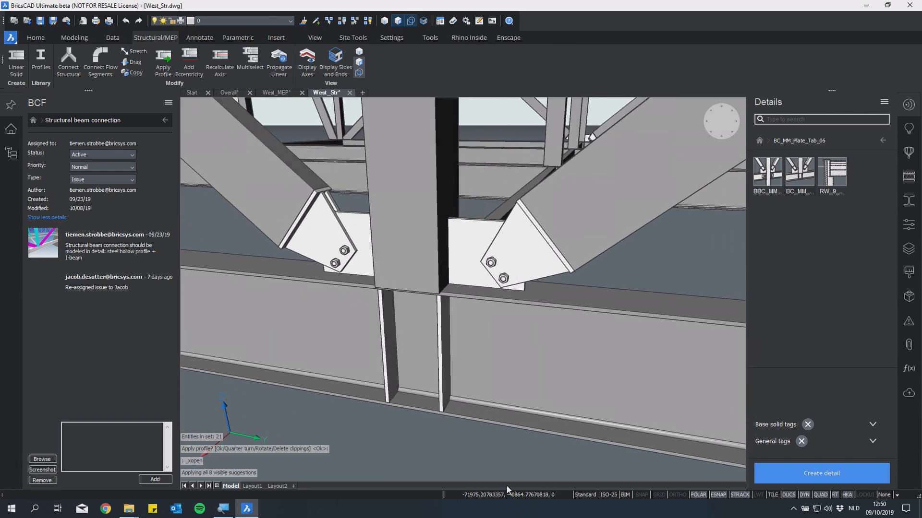
scroll(397, 316, "down", 5)
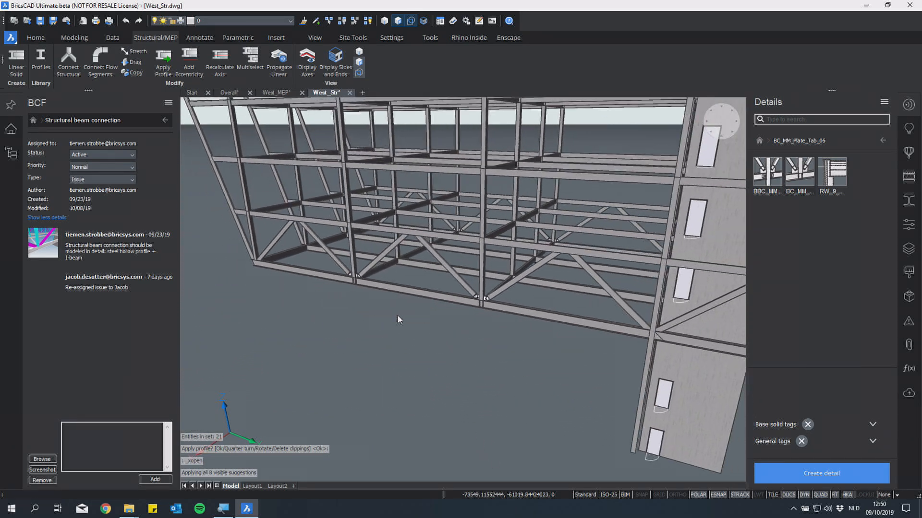
scroll(403, 312, "up", 3)
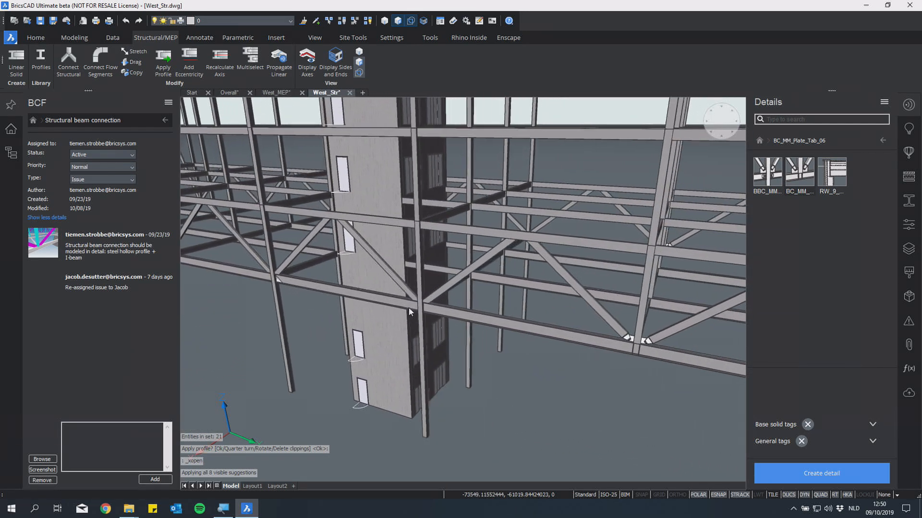
scroll(420, 300, "up", 5)
scroll(423, 298, "up", 2)
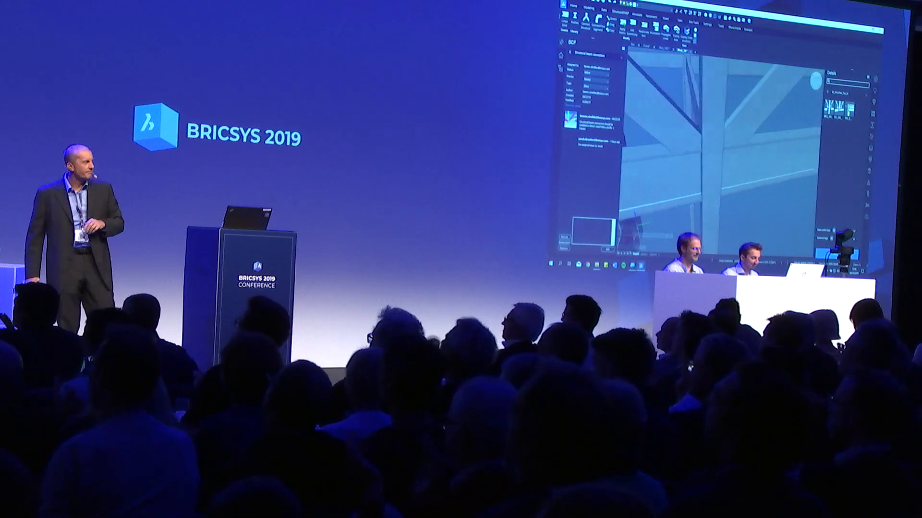
scroll(711, 144, "down", 3)
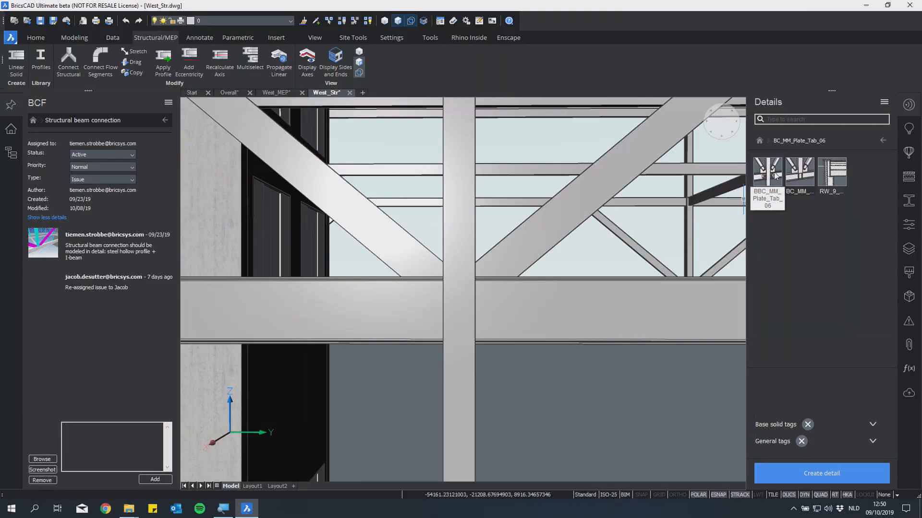
Review the base solid and general tags of the BBC_MM_Plate_Tab_06 detail, and propagate it to all suggested joints
double_click(775, 175)
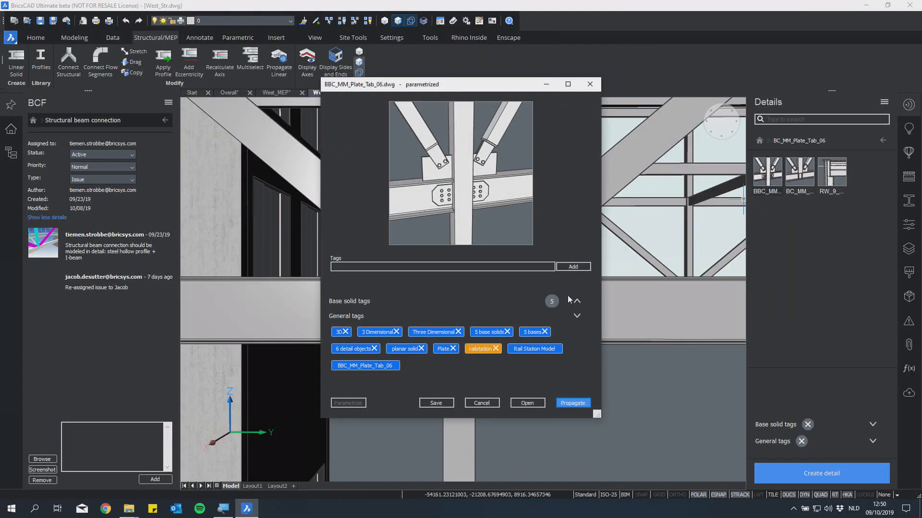
left_click(577, 302)
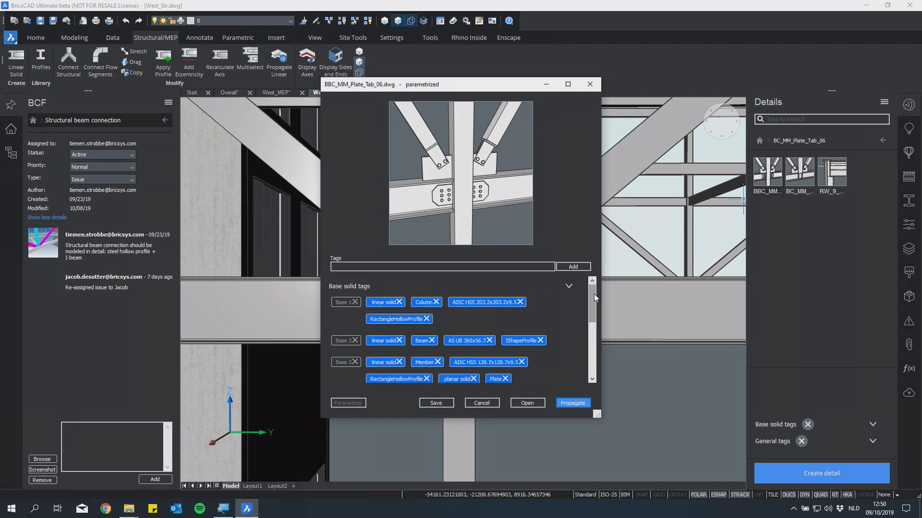
left_click_drag(595, 298, 592, 365)
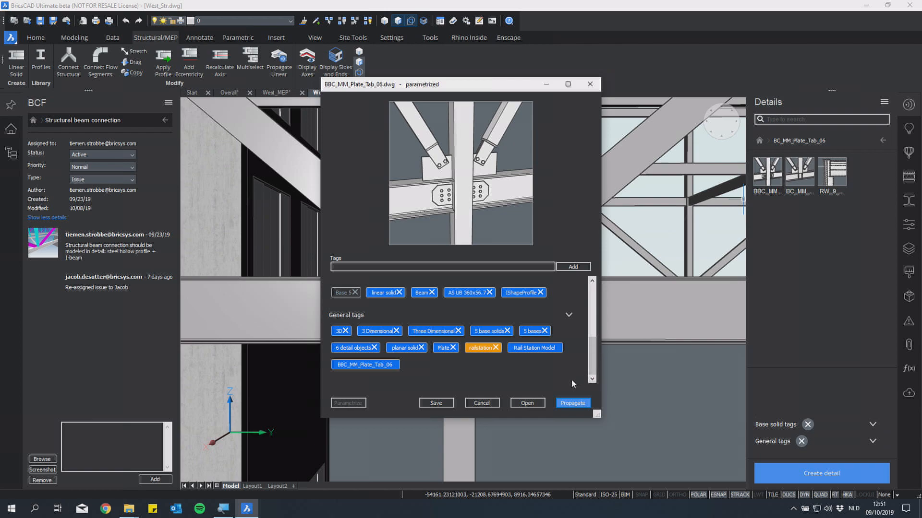
left_click(572, 404)
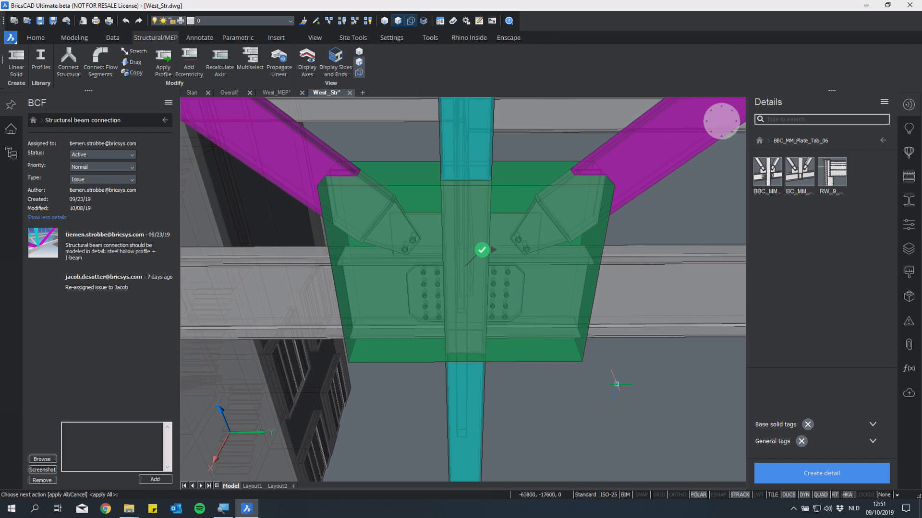
key("Return")
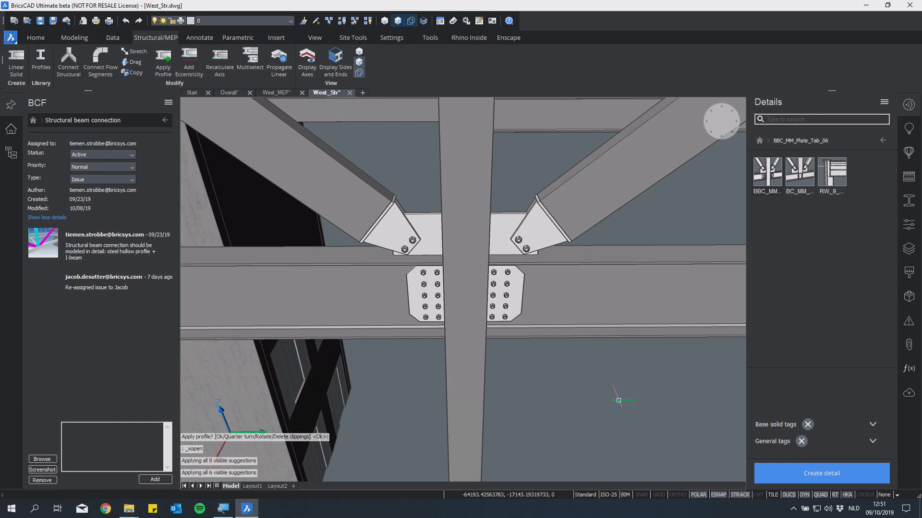
Select the two PlateAndBolts blocks on either side of the column and set their width to 270
scroll(478, 300, "up", 5)
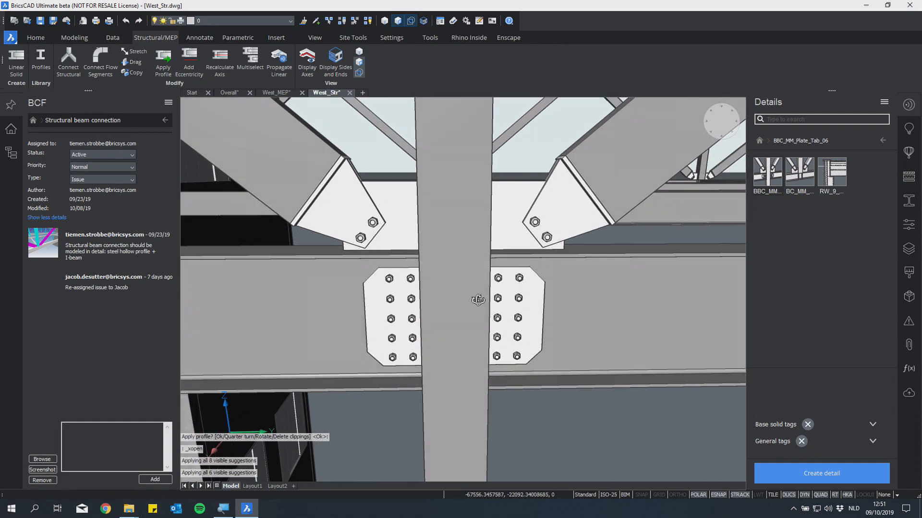
middle_click_drag(478, 300, 470, 286, "shift")
scroll(471, 287, "up", 1)
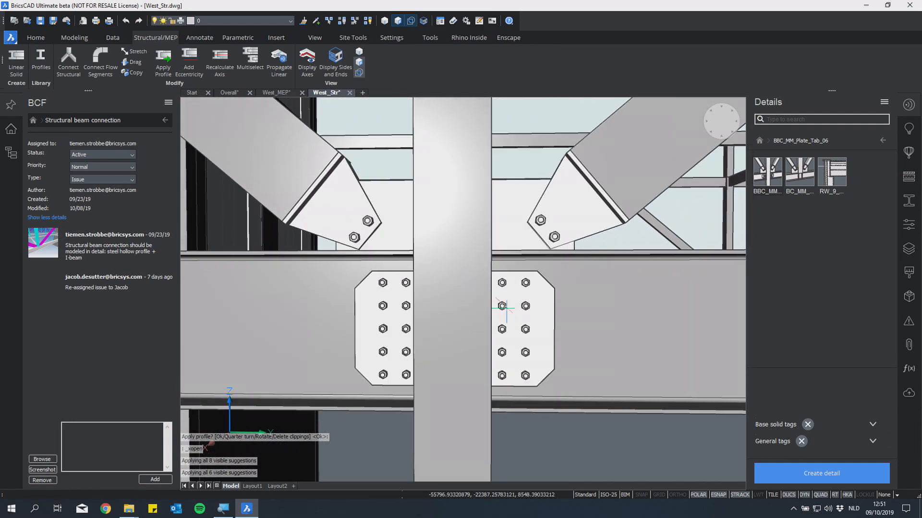
left_click(510, 309)
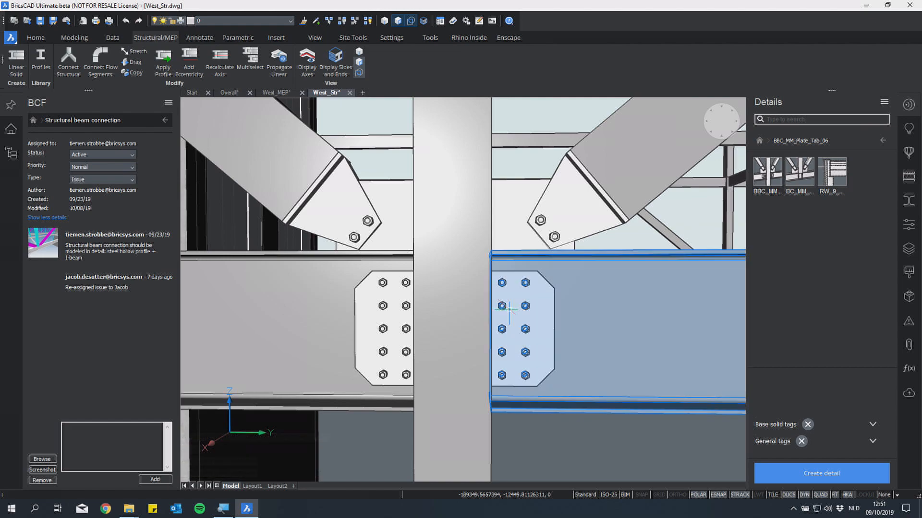
key("Escape")
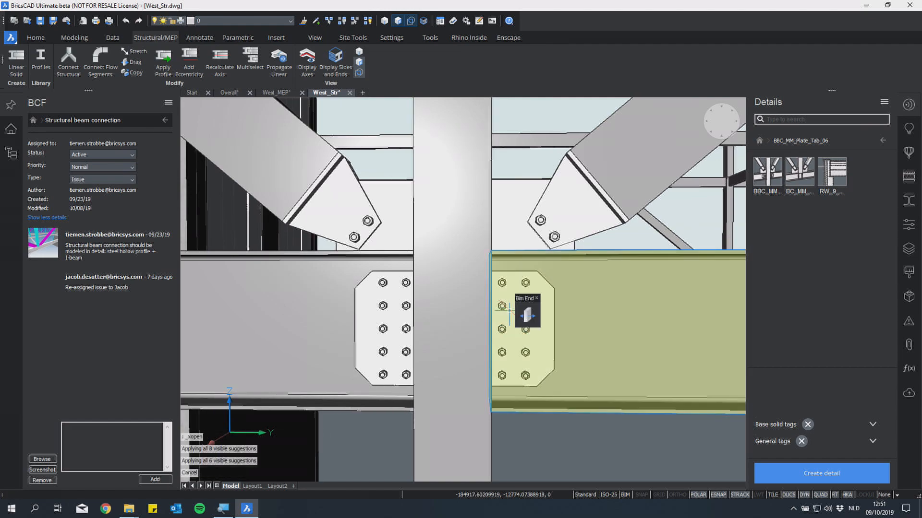
mouse_move(510, 309)
key("Tab")
key("Tab")
key("Tab")
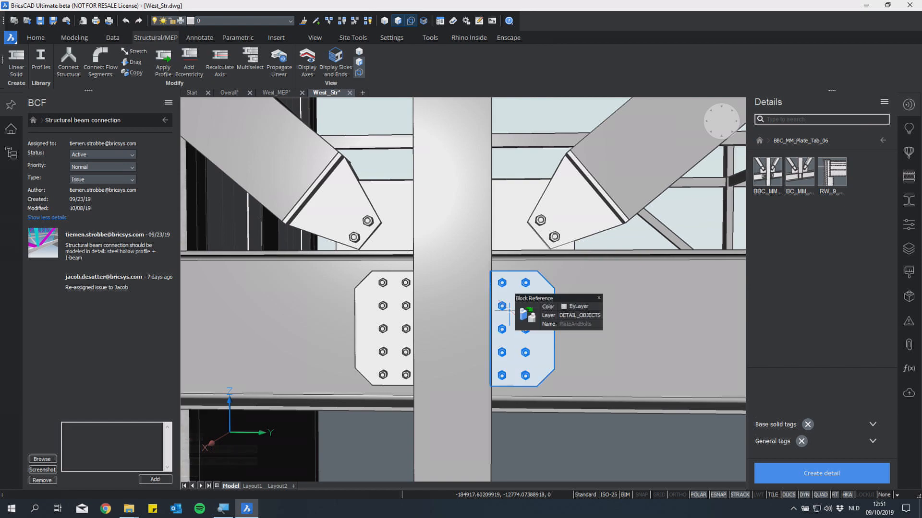
left_click(509, 310)
mouse_move(380, 322)
key("Tab")
key("Tab")
key("Tab")
key("Tab")
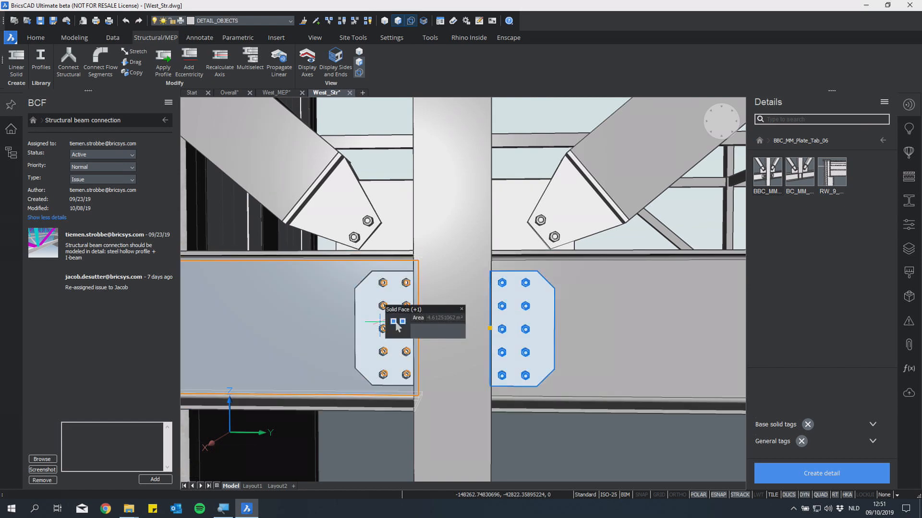
left_click(380, 321)
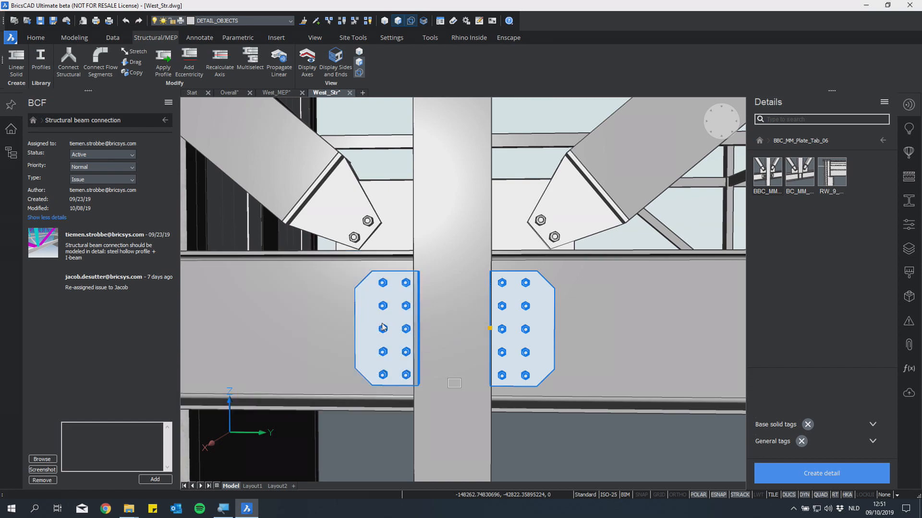
left_click(906, 227)
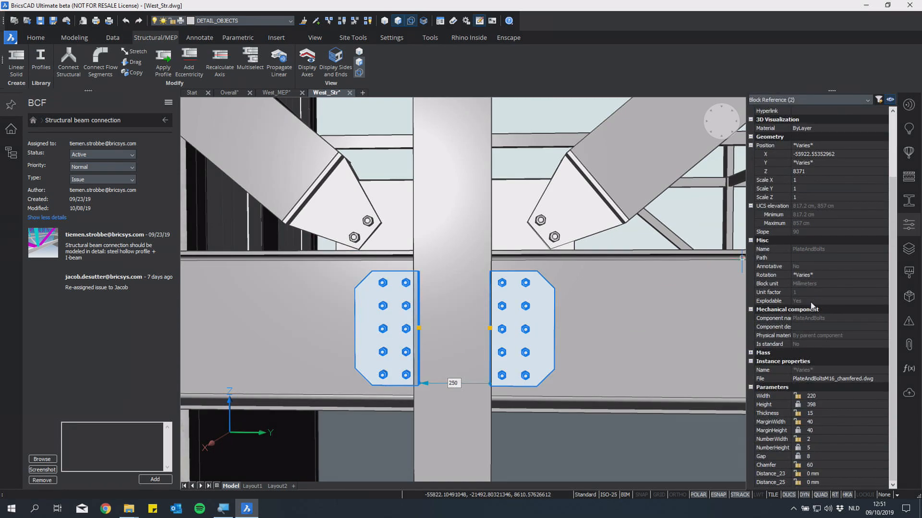
left_click(814, 396)
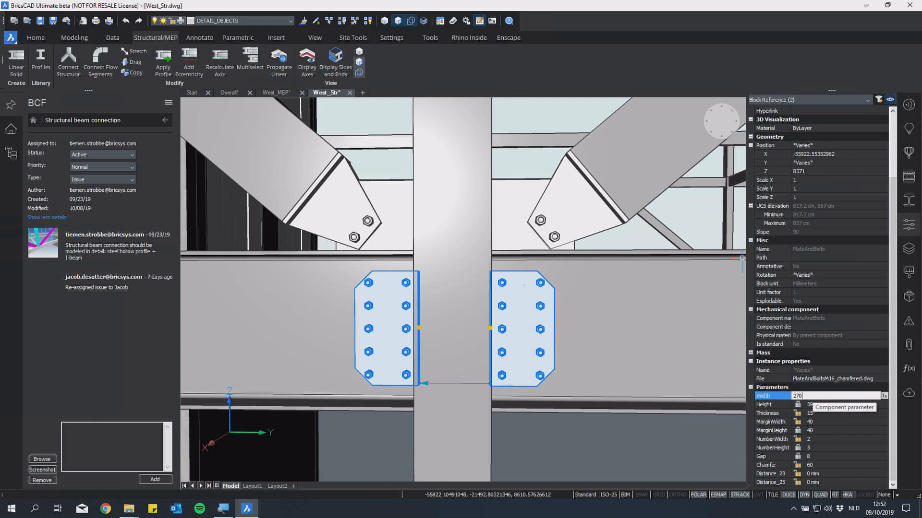
key("Return")
Set both plates' bolt pattern to NumberWidth 3 and NumberHeight 4, and clear the selection
key("Return")
key("Return")
key("Return")
key("Return")
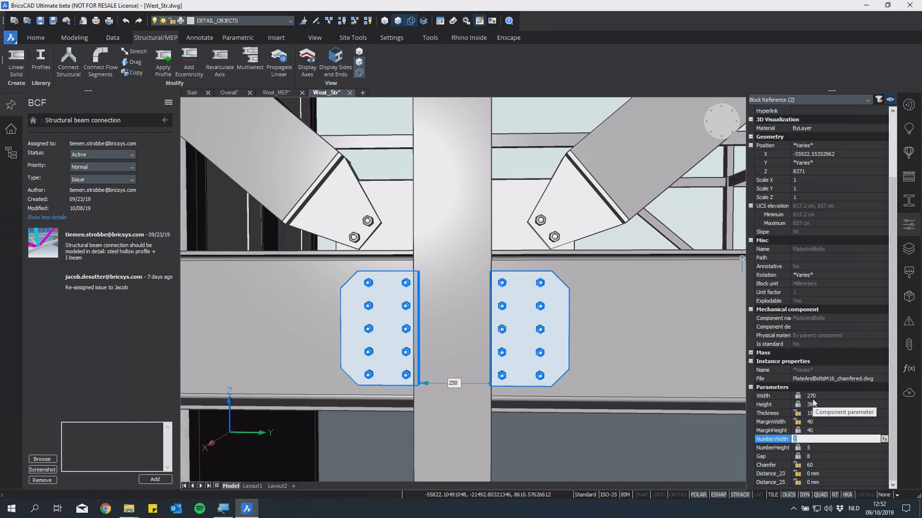
key("Return")
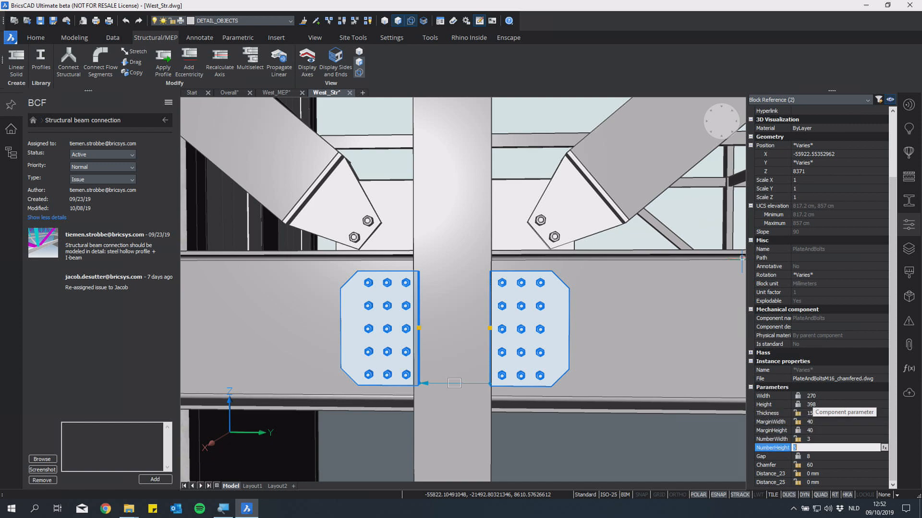
key("Return")
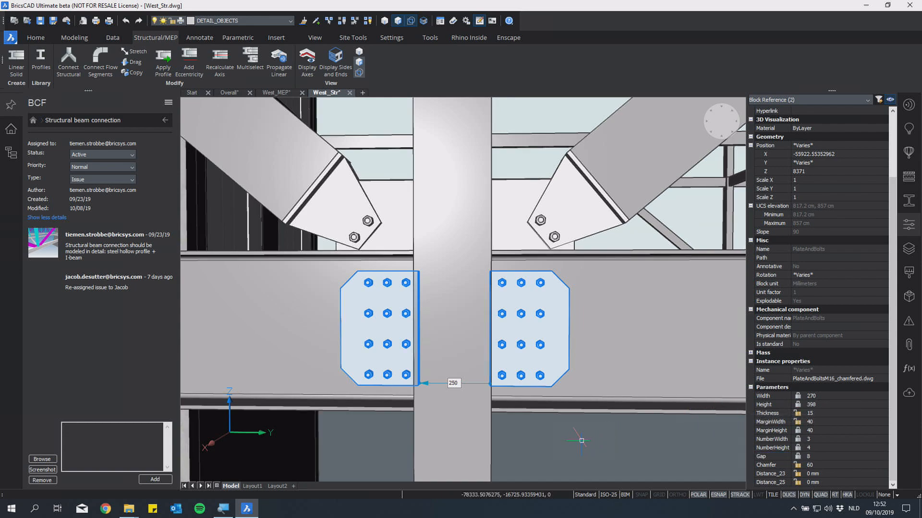
key("Escape")
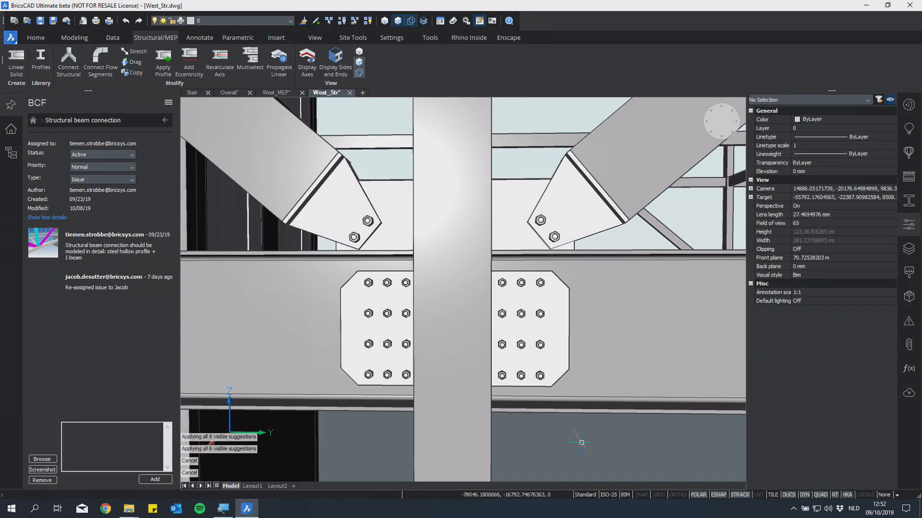
Set the status of the Structural beam connection issue to Resolved
scroll(533, 391, "down", 8)
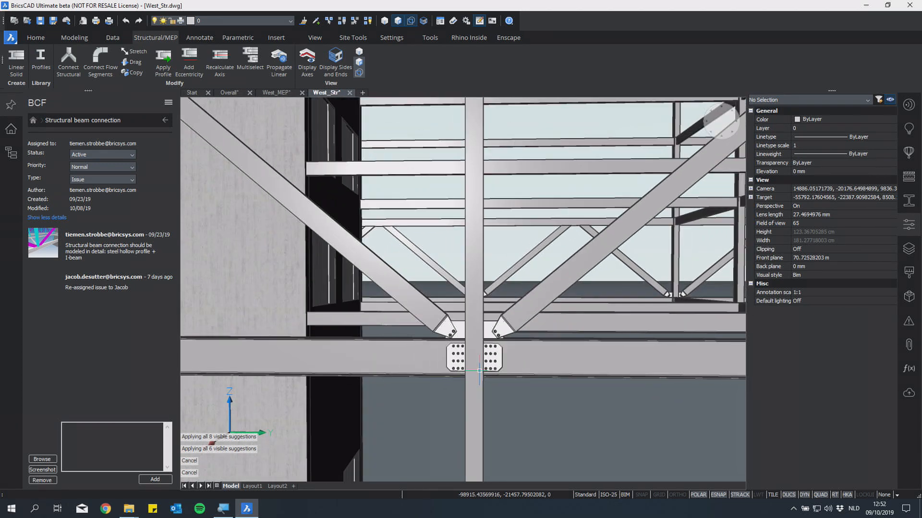
scroll(485, 379, "down", 10)
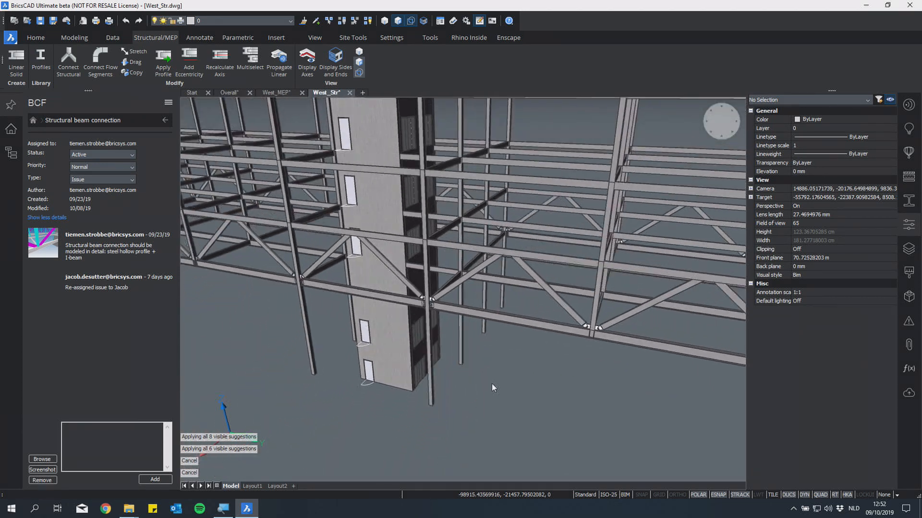
scroll(497, 391, "down", 10)
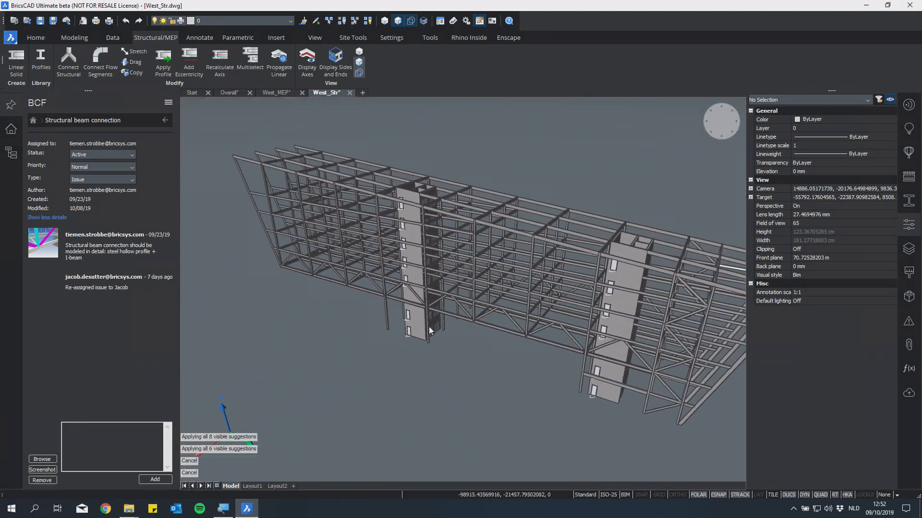
middle_click_drag(418, 346, 414, 347)
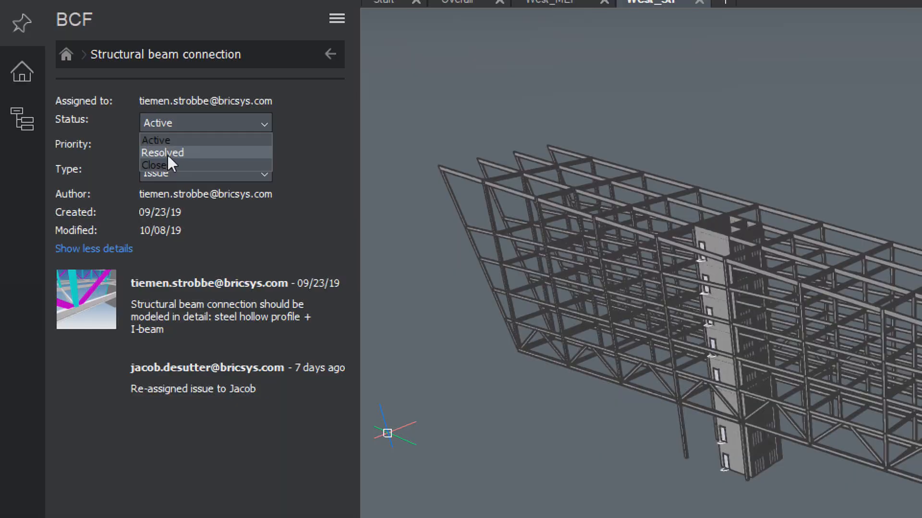
left_click(168, 153)
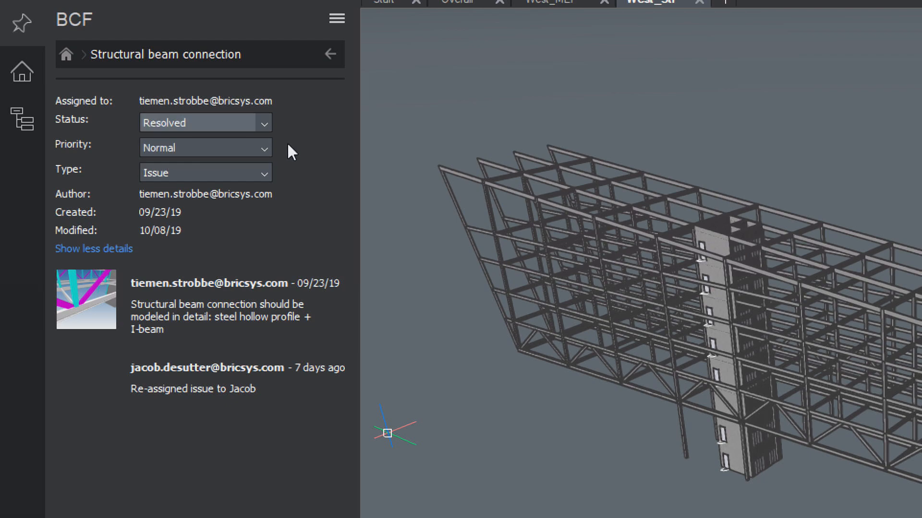
Refresh the BCF data and return to the Bricsys NV project's list of active issues
left_click(337, 19)
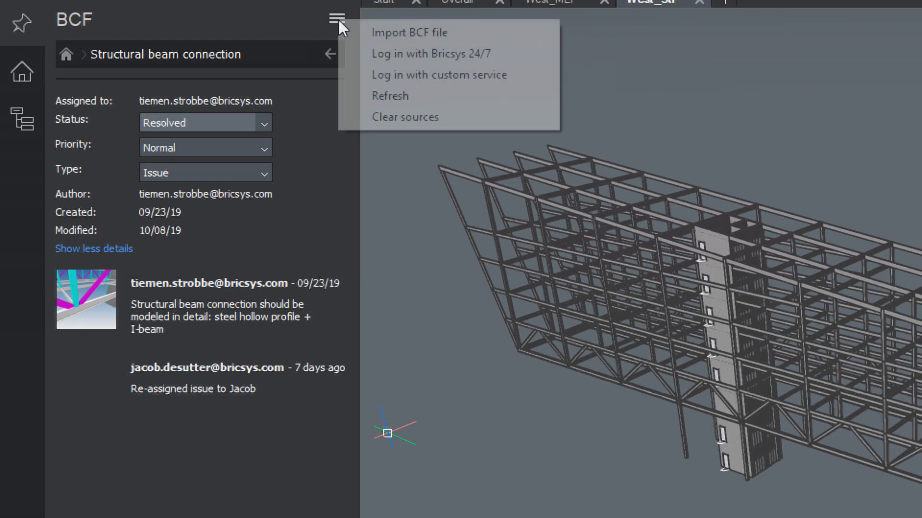
left_click(376, 93)
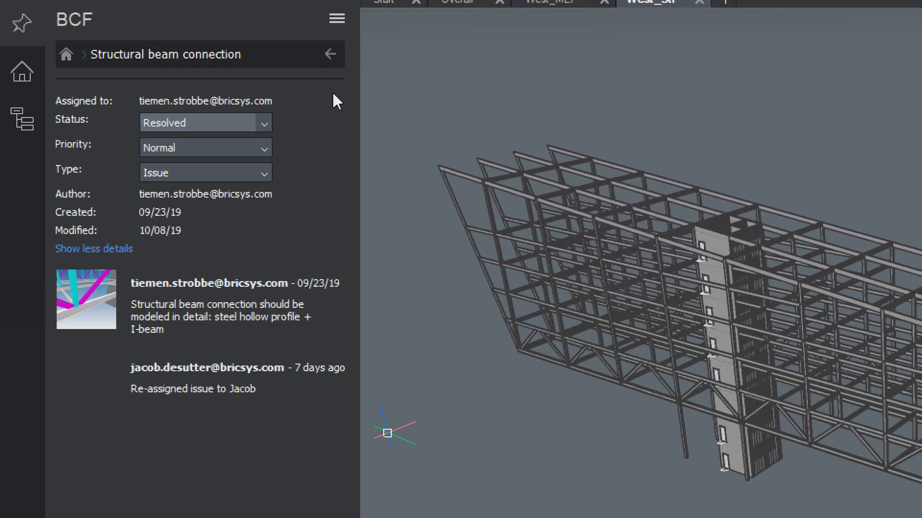
left_click(332, 61)
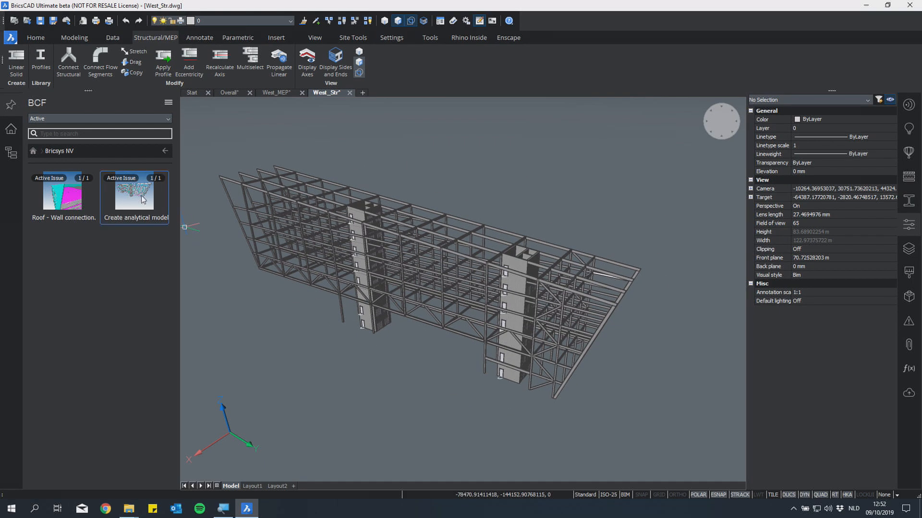
Open the Create analytical model issue and show all of its details
left_click(140, 196)
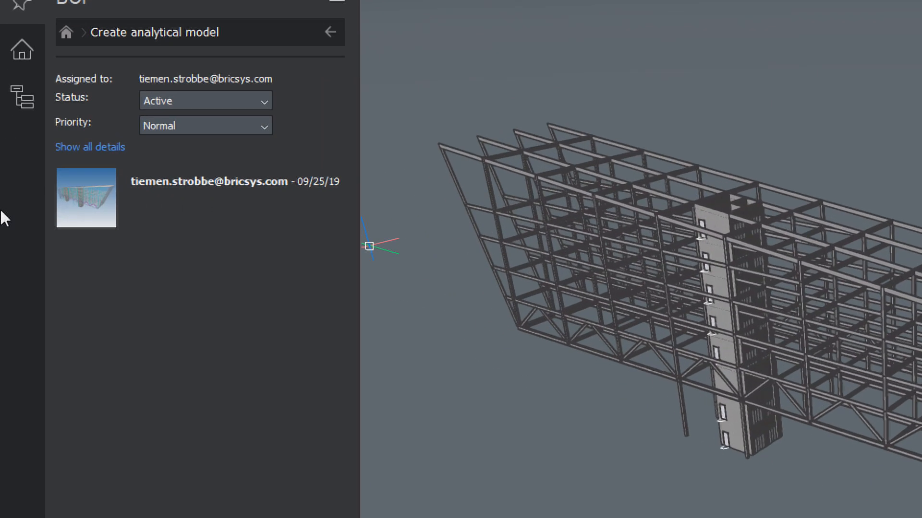
left_click(77, 147)
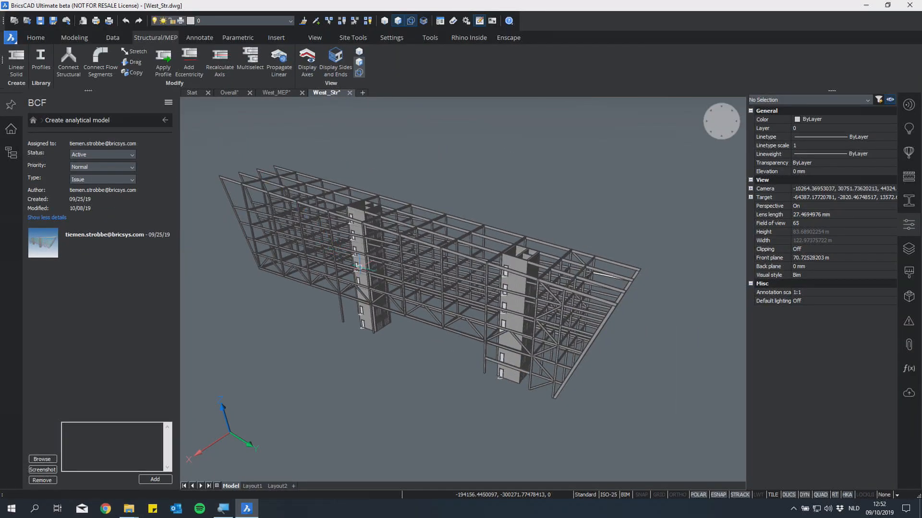
middle_click_drag(382, 273, 493, 134, "shift")
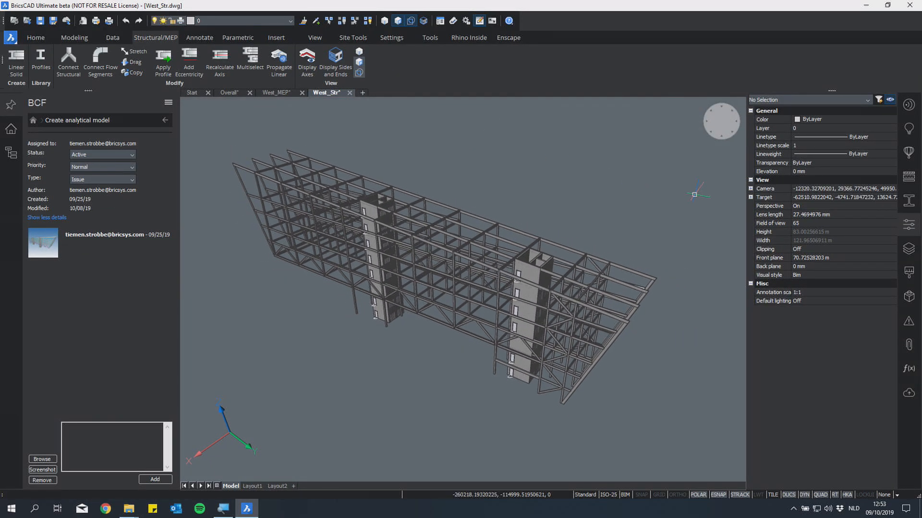
Hide the properties and generate the analytical model of the structure, allowing parallel deviation within profile bounds
left_click(909, 232)
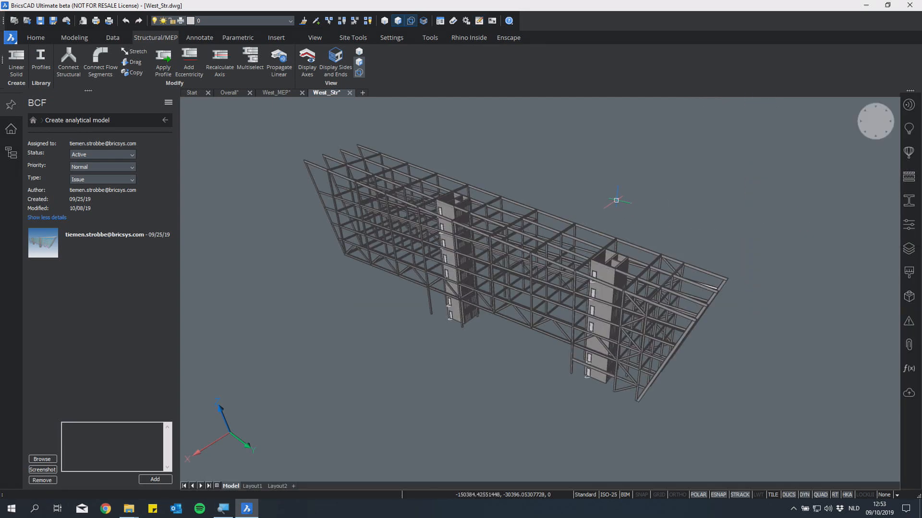
type("bimanalyticalmodel")
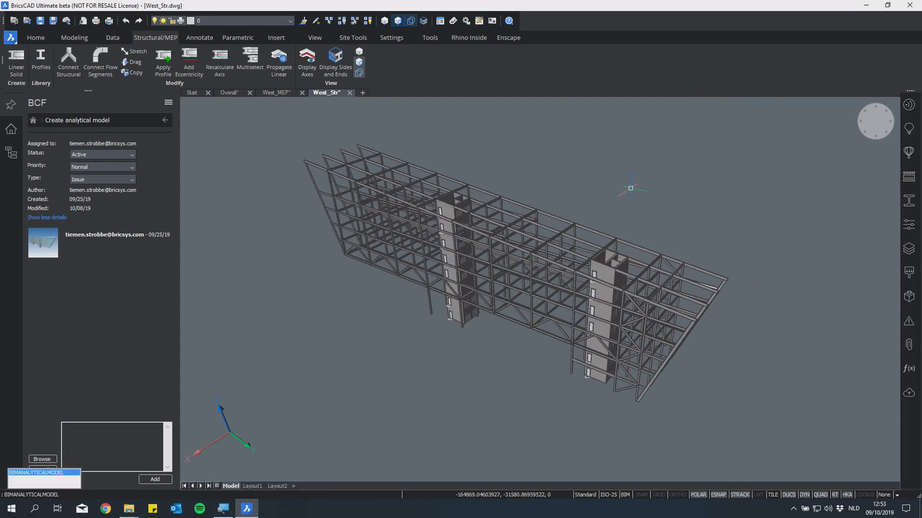
key("Return")
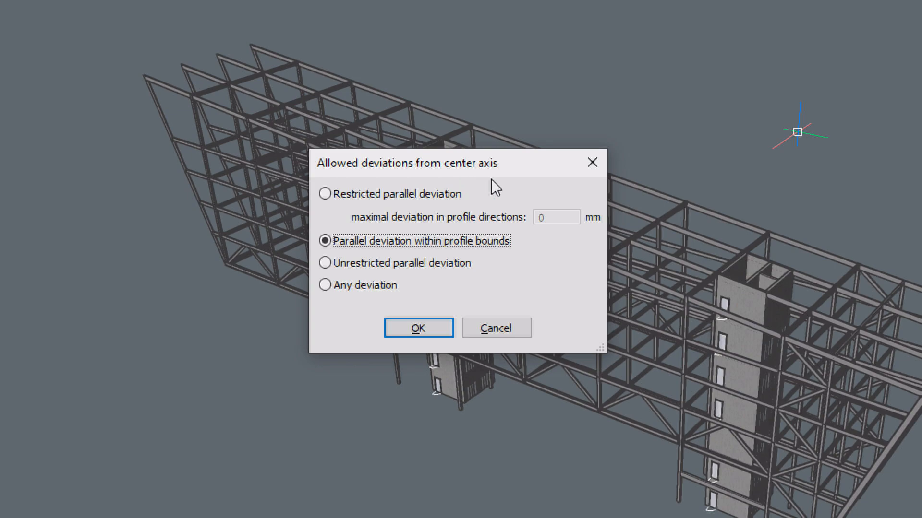
mouse_move(480, 243)
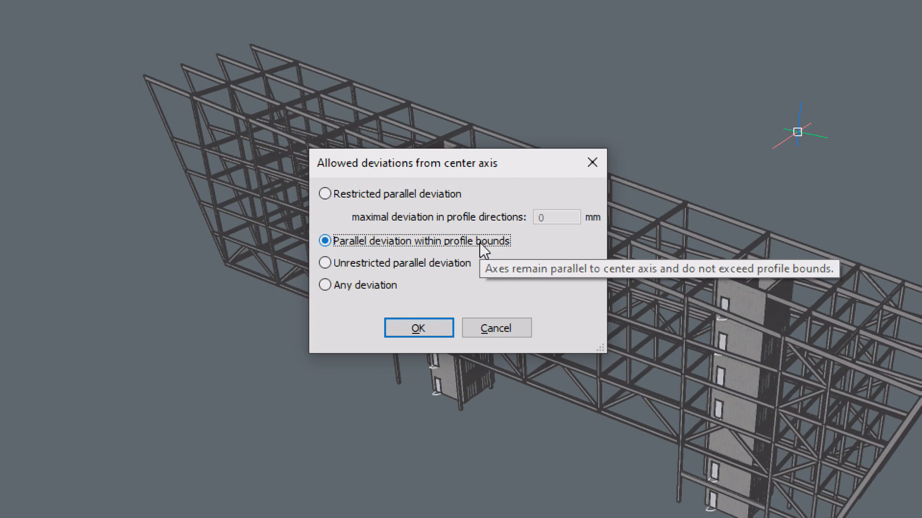
left_click(433, 327)
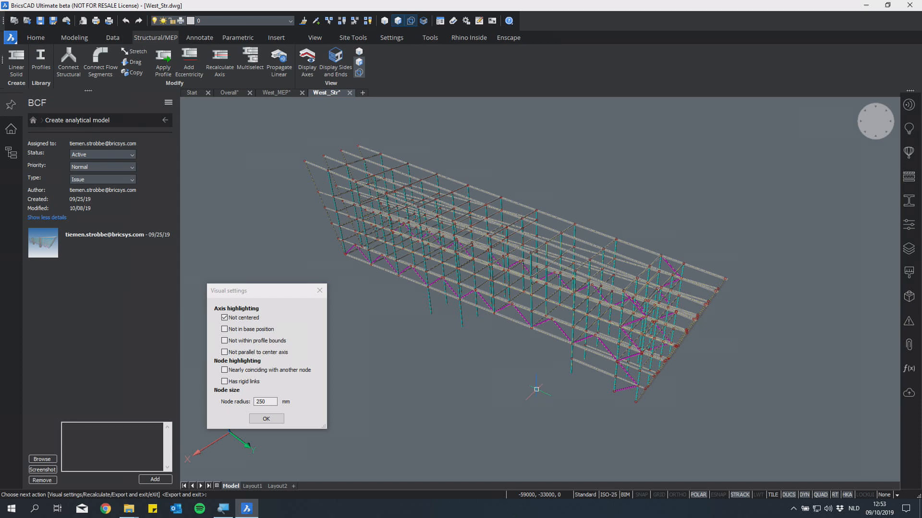
Relax the restrictions on the axes of the two diagonals meeting under the end-bay beam to Non parallel, and exit the analytical model
scroll(554, 399, "up", 5)
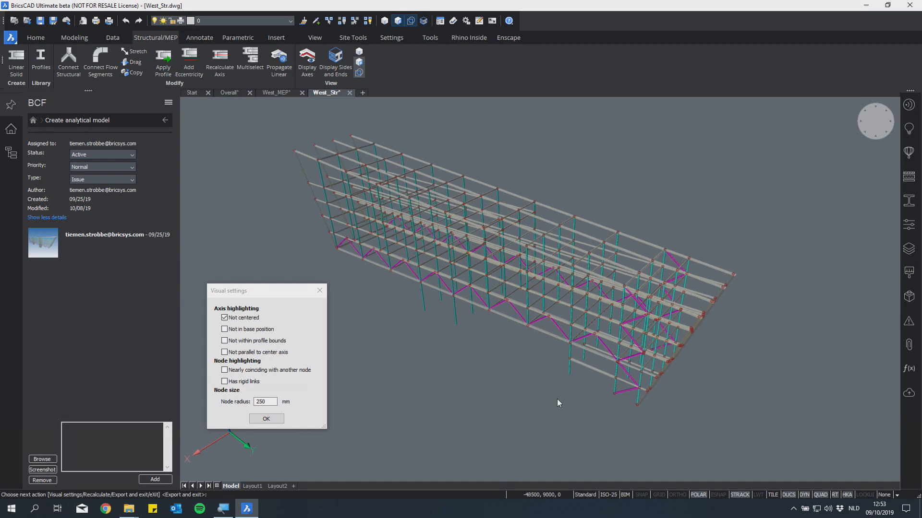
scroll(539, 329, "up", 6)
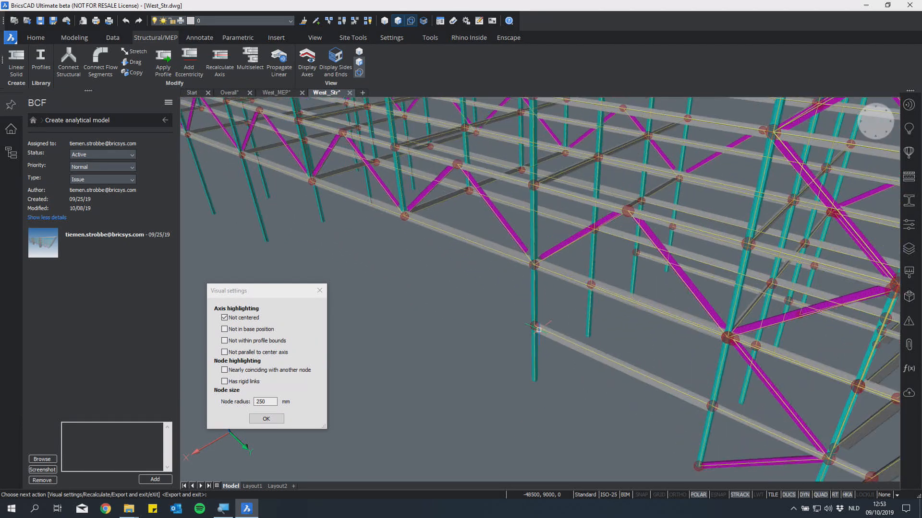
scroll(537, 436, "up", 5)
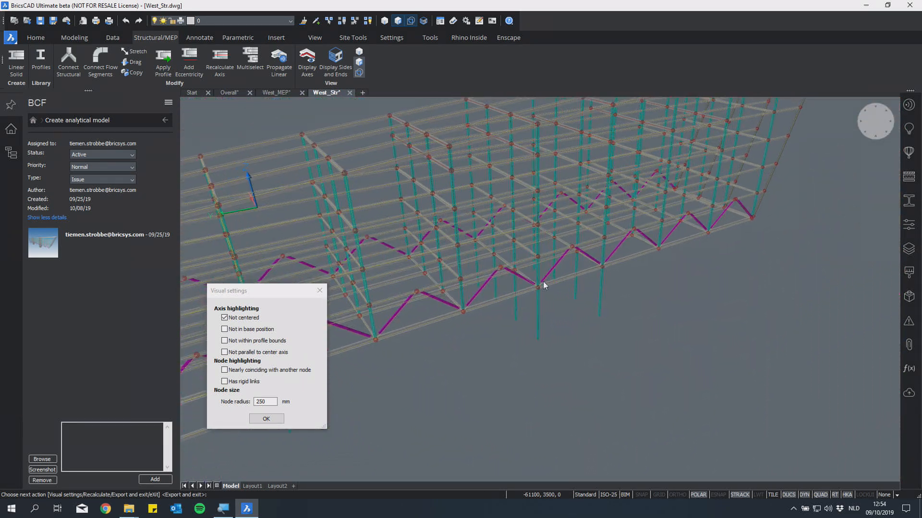
scroll(596, 302, "up", 5)
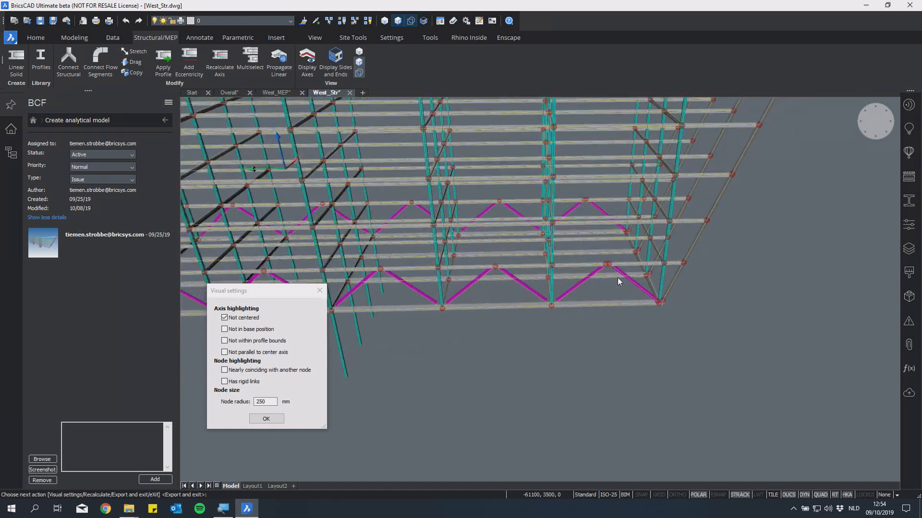
scroll(578, 266, "up", 6)
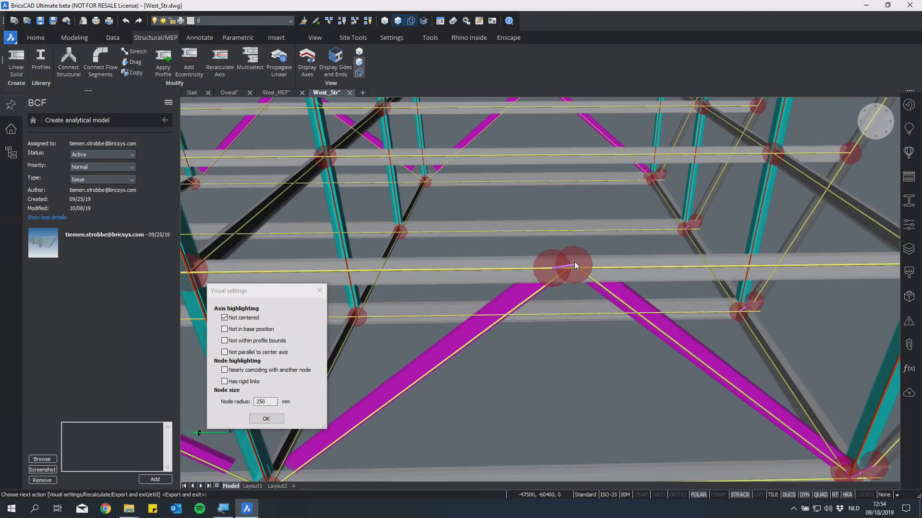
middle_click_drag(567, 370, 585, 387, "shift")
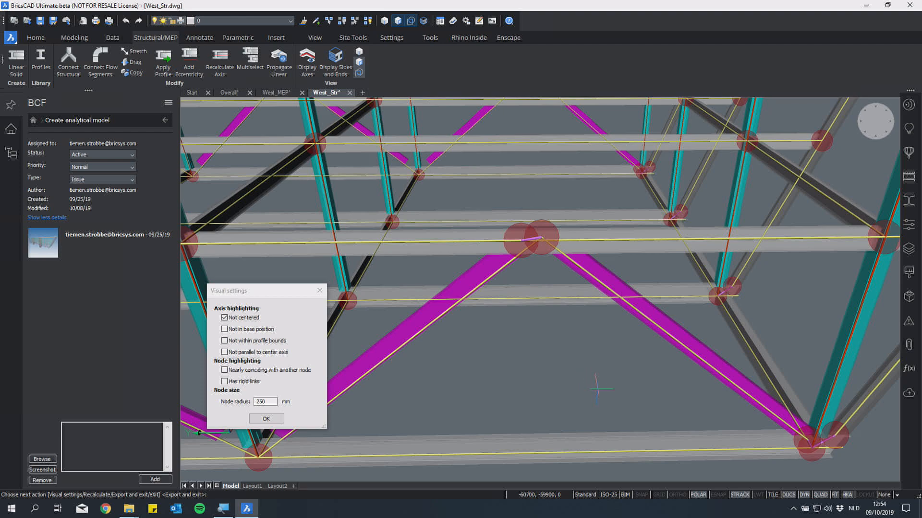
right_click(665, 336)
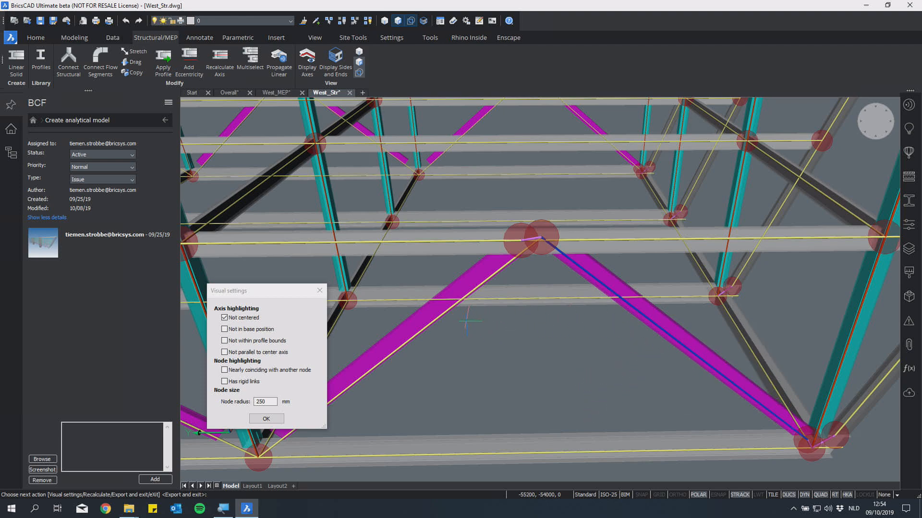
right_click(442, 318)
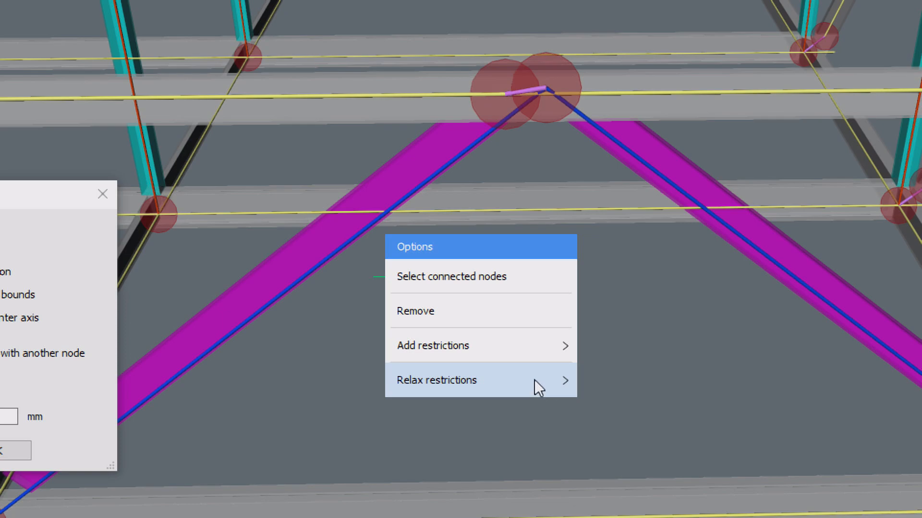
left_click(535, 381)
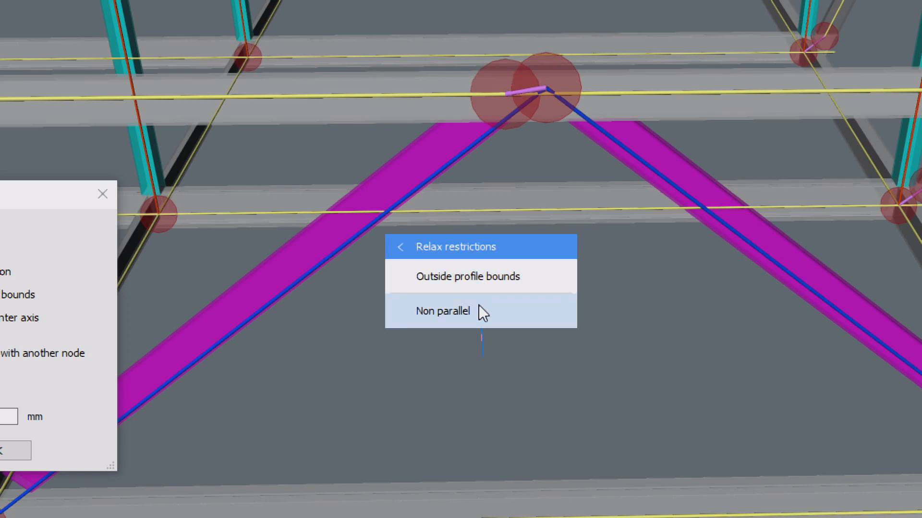
left_click(495, 313)
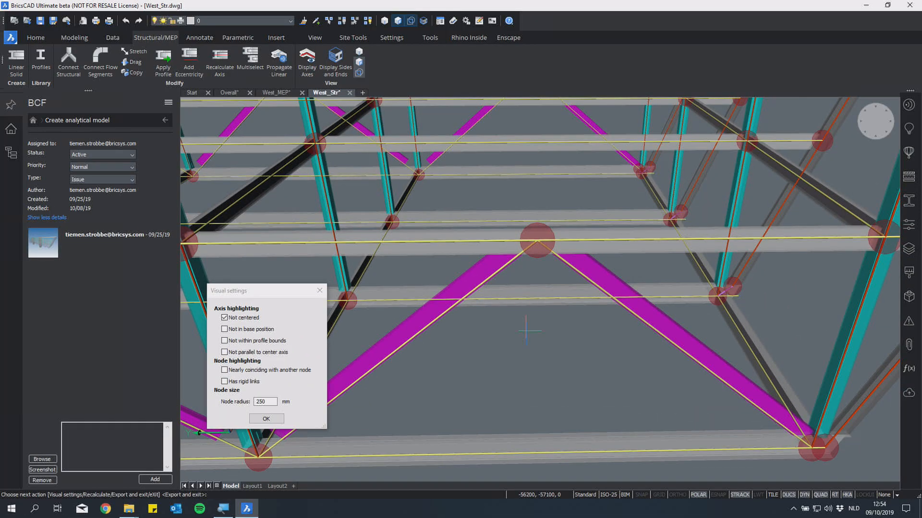
key("Return")
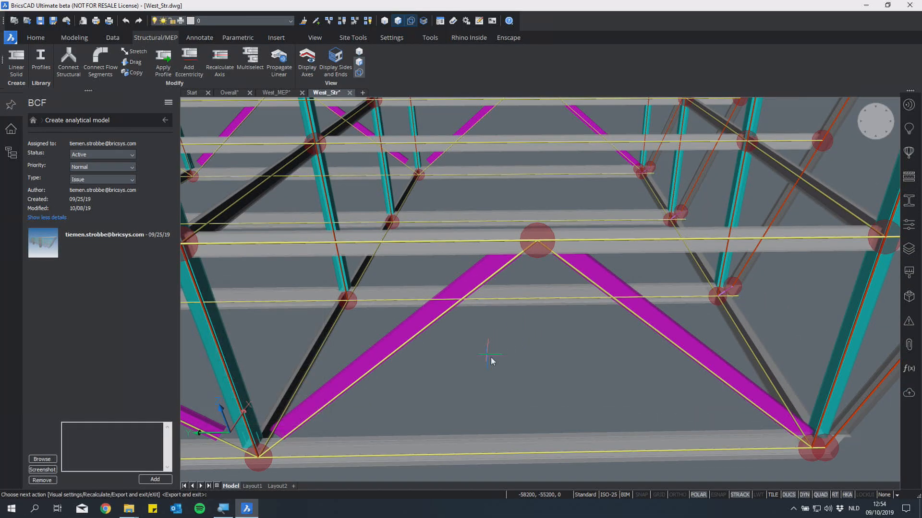
key("Escape")
key("Escape")
key("Escape")
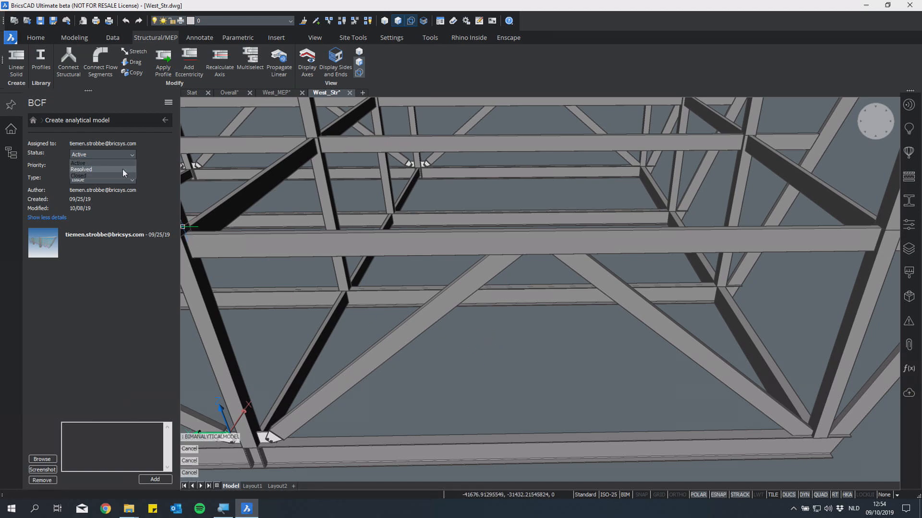
Set the Create analytical model issue's status to Resolved, and return to the refreshed list of active issues
left_click(122, 169)
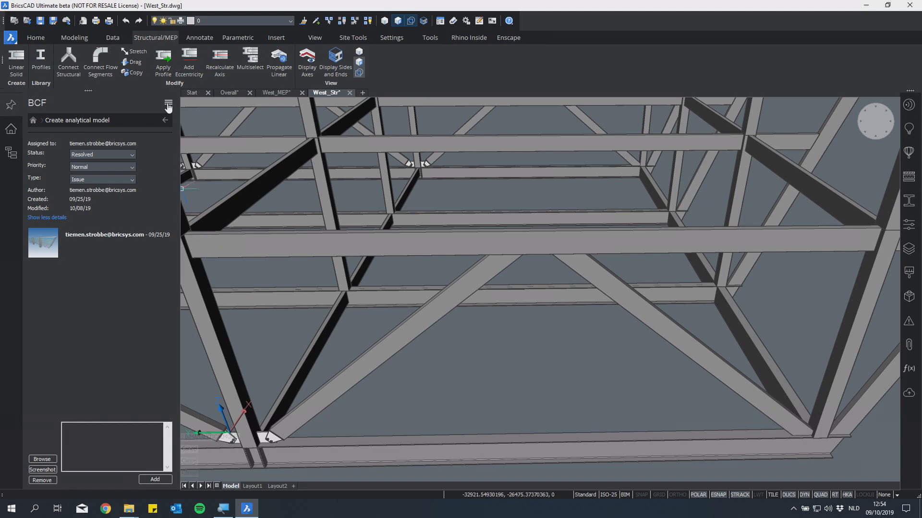
left_click(168, 106)
left_click(182, 144)
left_click(166, 120)
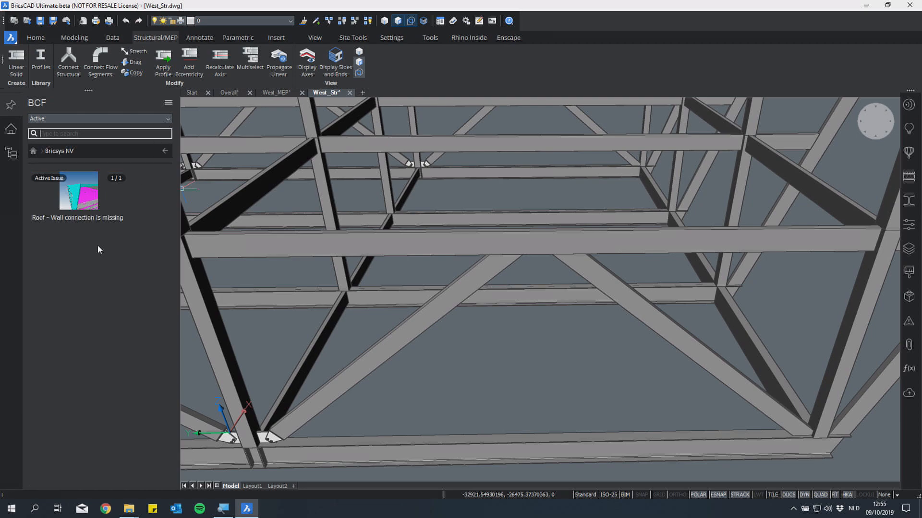
scroll(342, 312, "down", 5)
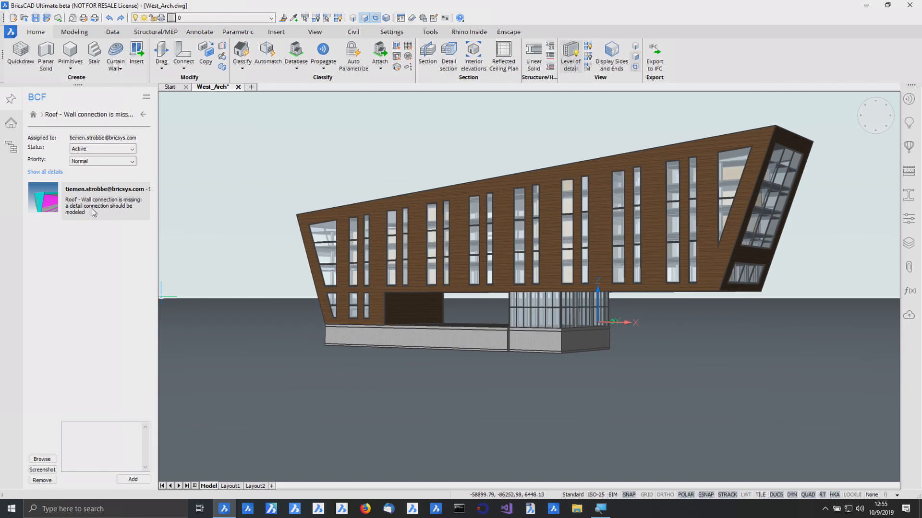
Restore the viewpoint of the Roof - Wall connection is missing issue in West_Arch and clear its highlighted selection
mouse_move(49, 191)
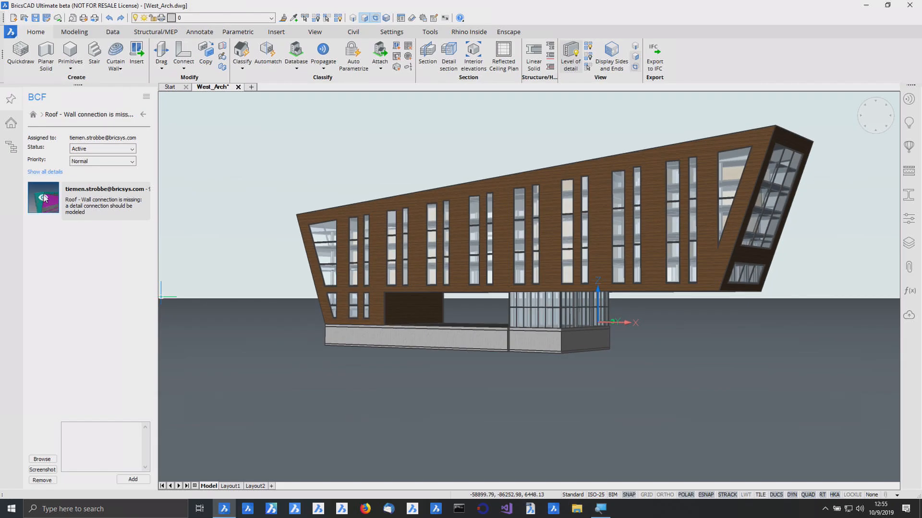
left_click(43, 198)
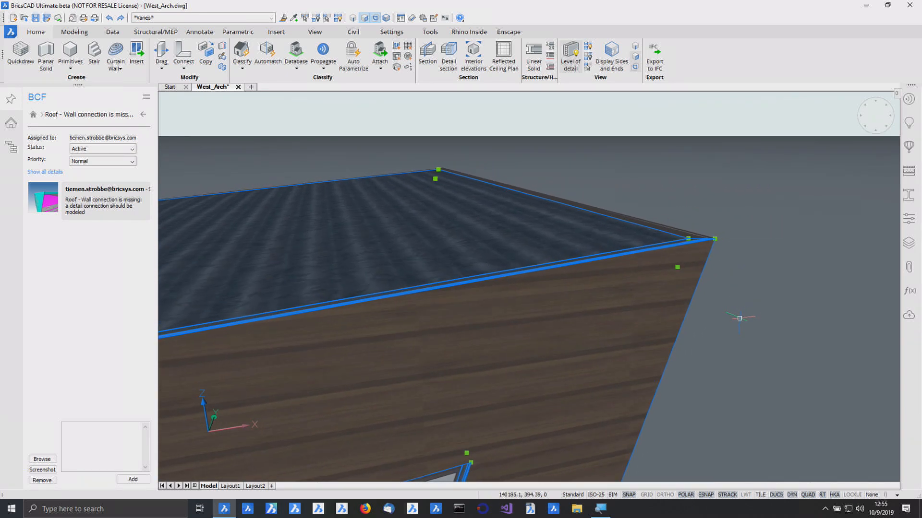
key("Escape")
Place a section plane parallel to the front wood-clad wall, set back inside it, exposing the layers at the roof-wall corner
mouse_move(739, 314)
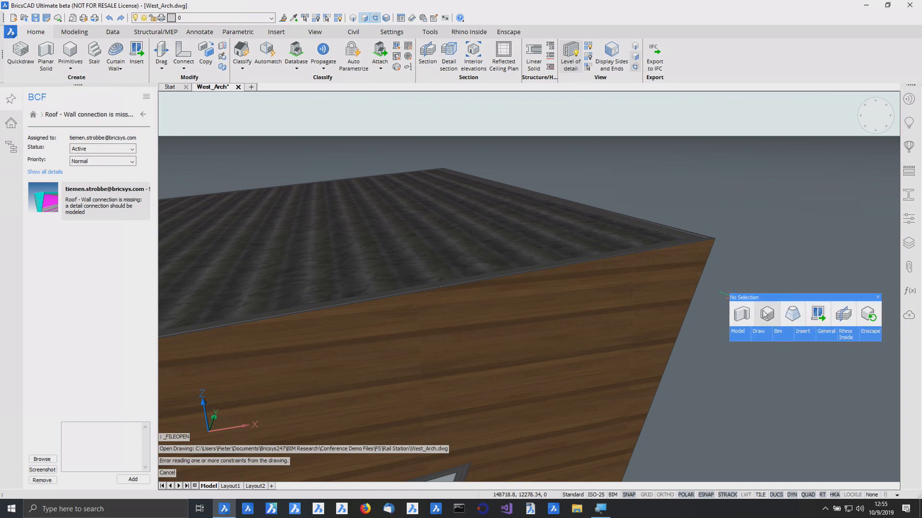
left_click(840, 317)
left_click(632, 294)
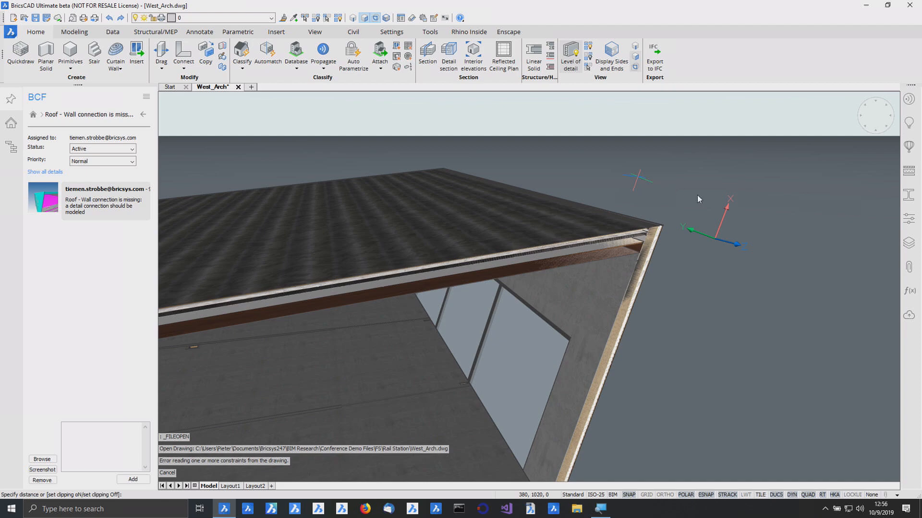
left_click(681, 295)
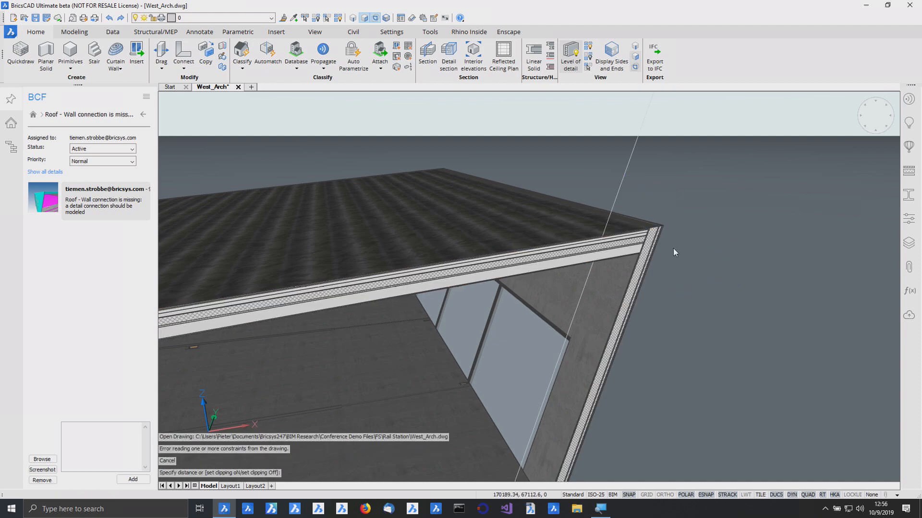
middle_click_drag(673, 248, 692, 254, "shift")
scroll(644, 238, "up", 3)
scroll(730, 291, "up", 5)
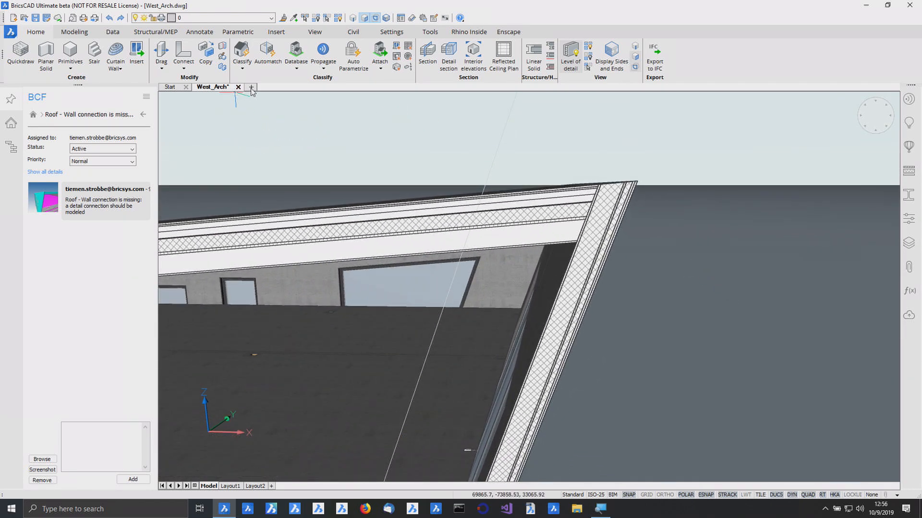
Create a new drawing and draw a straight polysolid wall about 11 m long and 2750 mm high
key("ctrl+n")
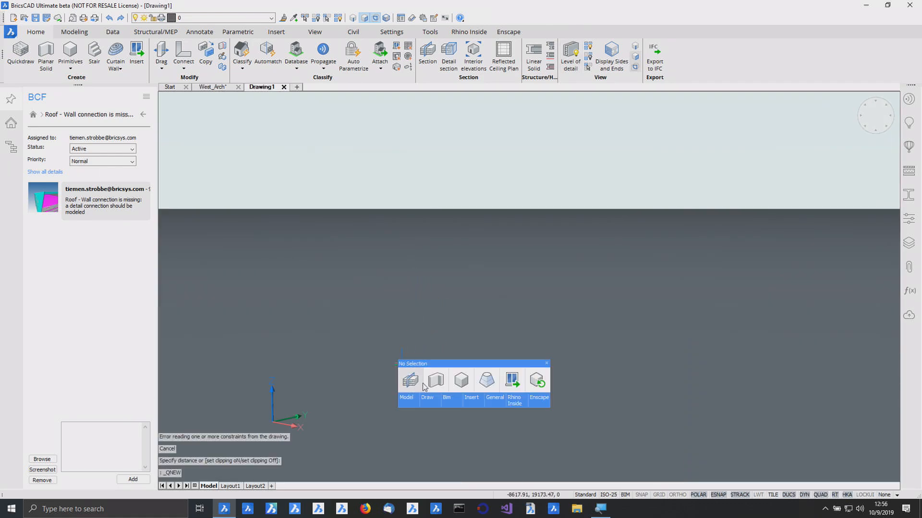
left_click(412, 379)
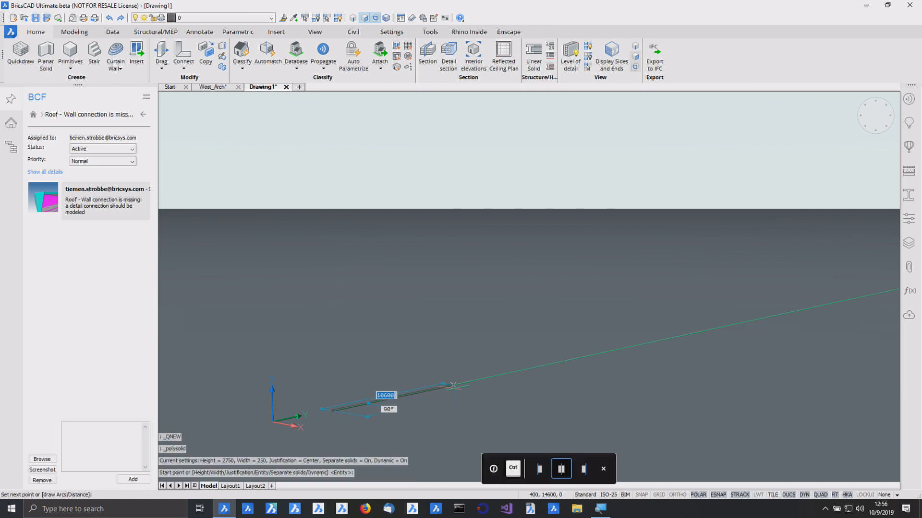
left_click(457, 383)
key("Return")
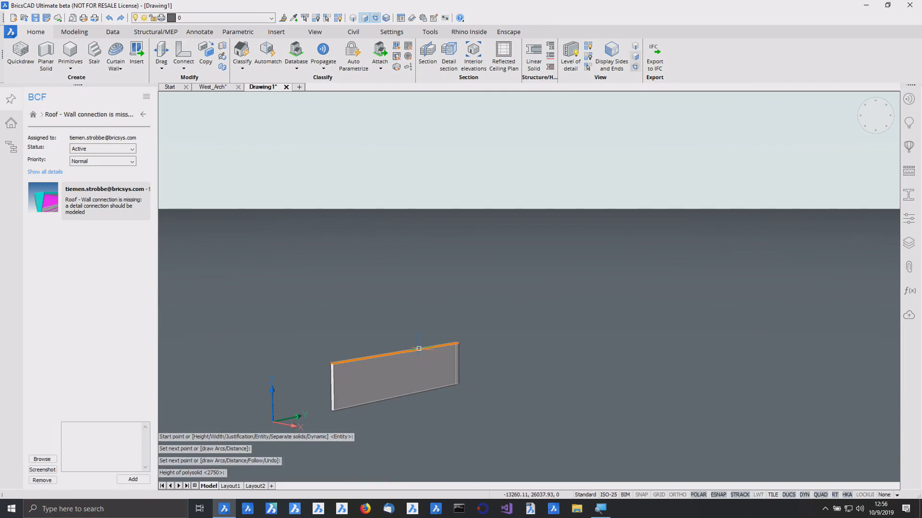
Offset the wall face's top edge by 600 mm, and extrude the resulting boundary outward as a roof slab
left_click(437, 357)
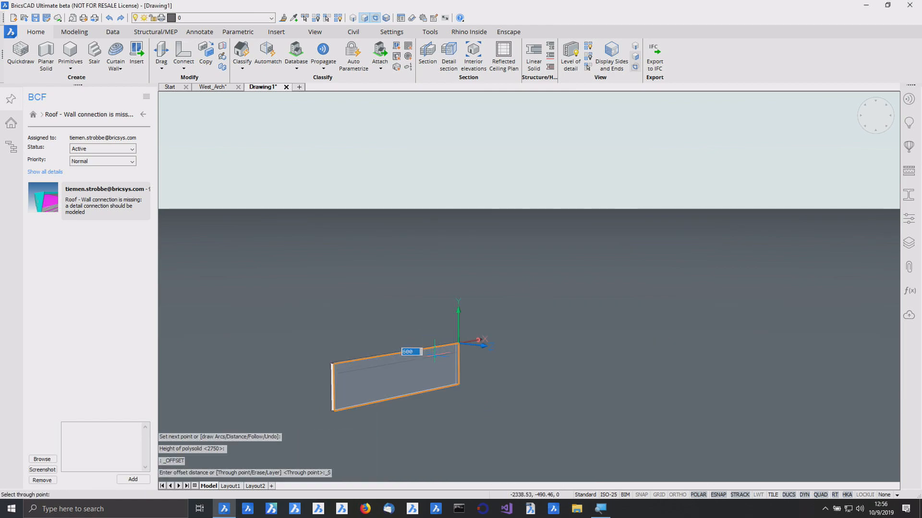
scroll(434, 352, "up", 5)
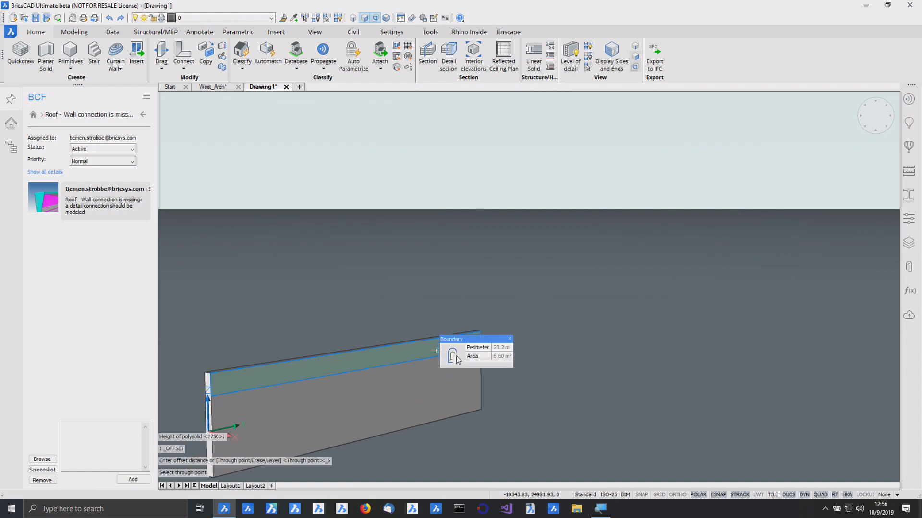
left_click(480, 361)
left_click(562, 371)
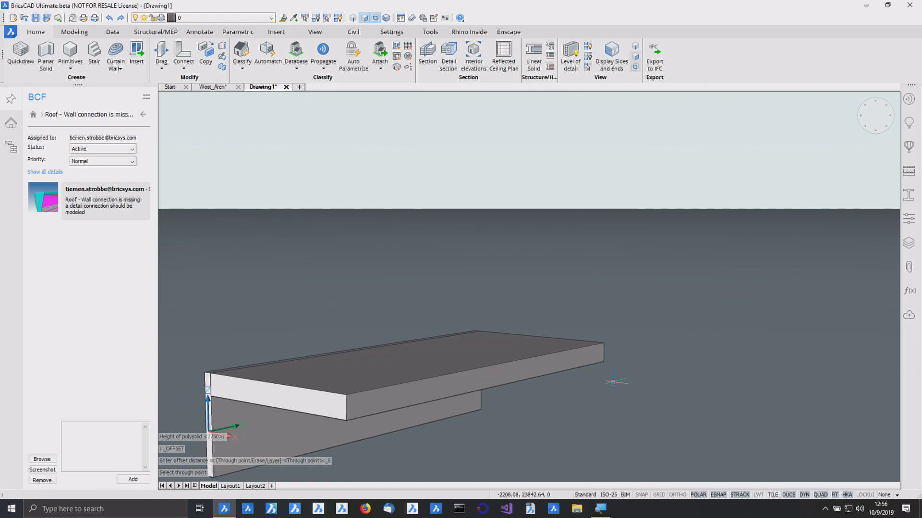
Assign the Ext_RainscreenSys-1 composition to the wall
middle_click_drag(689, 410, 683, 408, "shift")
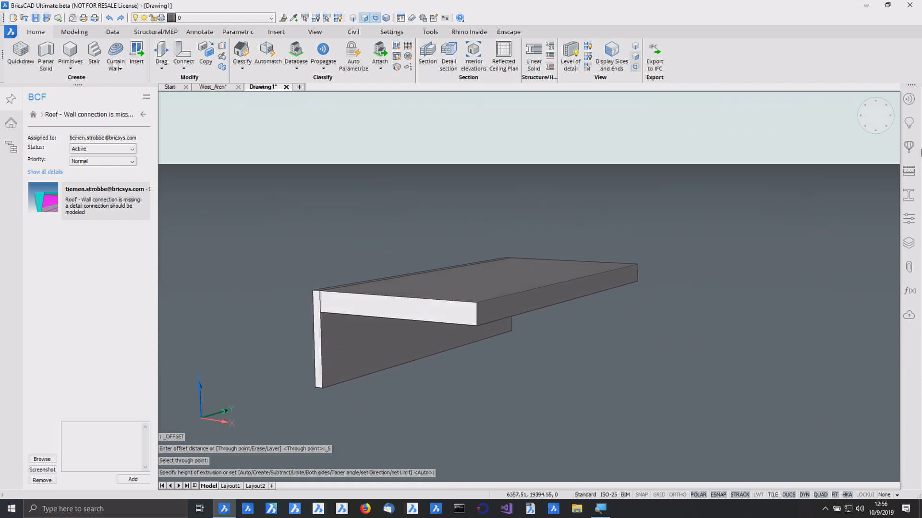
left_click(909, 170)
scroll(743, 318, "down", 1)
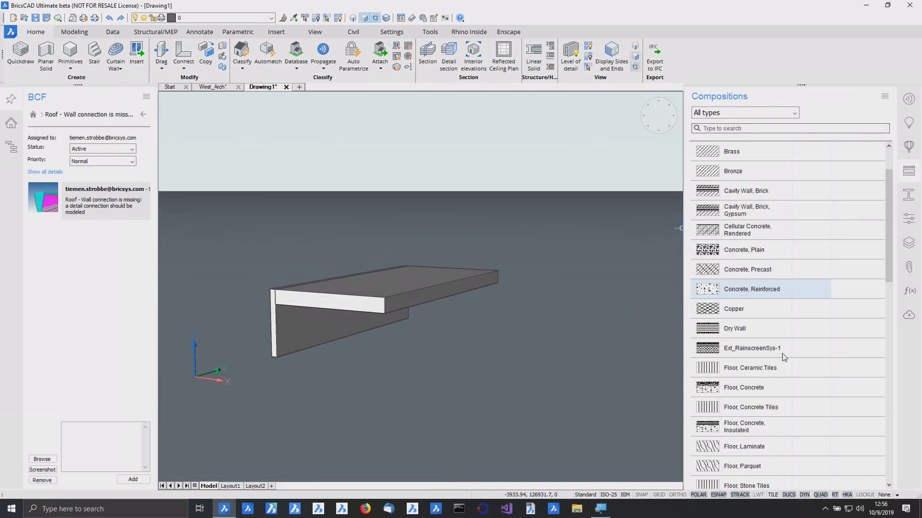
left_click_drag(756, 348, 753, 350)
left_click_drag(376, 322, 360, 320)
Assign the Roof, Sloped Wood-wCover composition to the roof slab, and close the compositions library
scroll(778, 373, "down", 8)
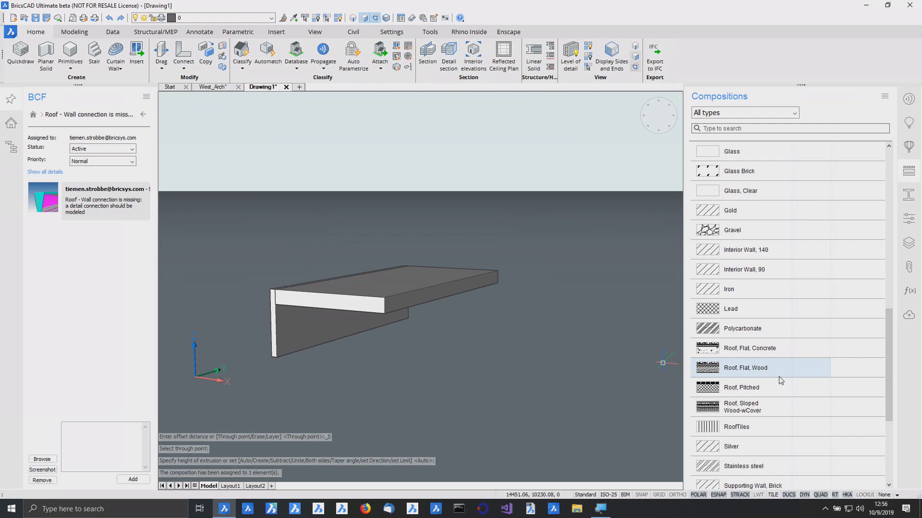
left_click(774, 409)
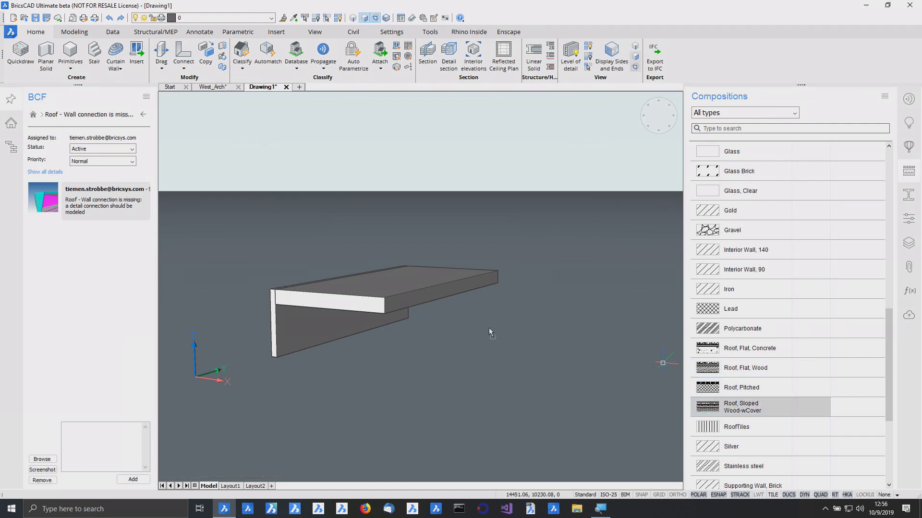
left_click_drag(424, 281, 427, 281)
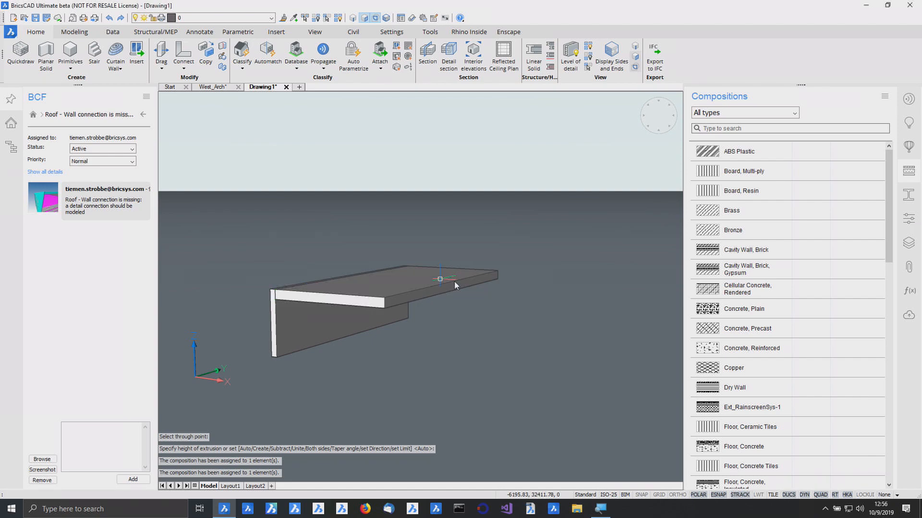
left_click(909, 171)
Place a section plane across the end of the wall and roof slab, set back to cut through both compositions
mouse_move(636, 368)
middle_mouse_down("shift")
mouse_move(625, 364)
mouse_move(637, 355)
middle_mouse_up("shift")
right_click(637, 355)
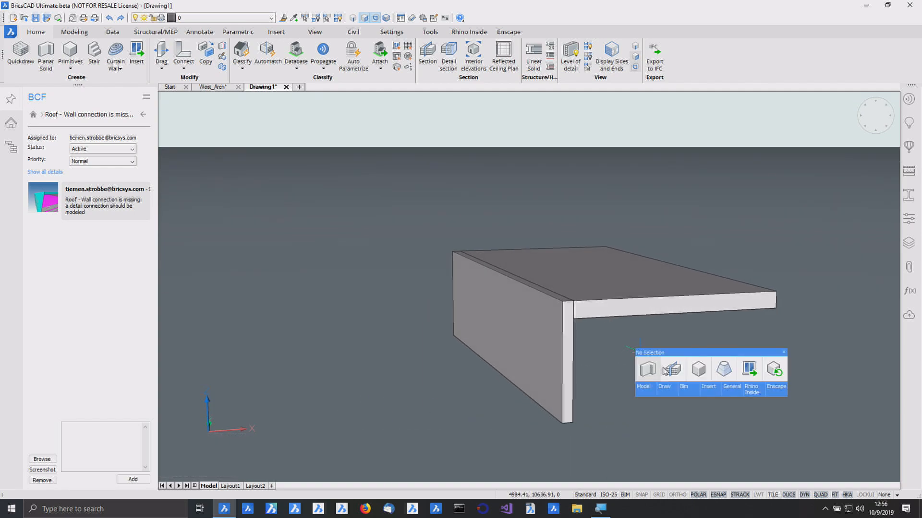
left_click(669, 370)
left_click(651, 298)
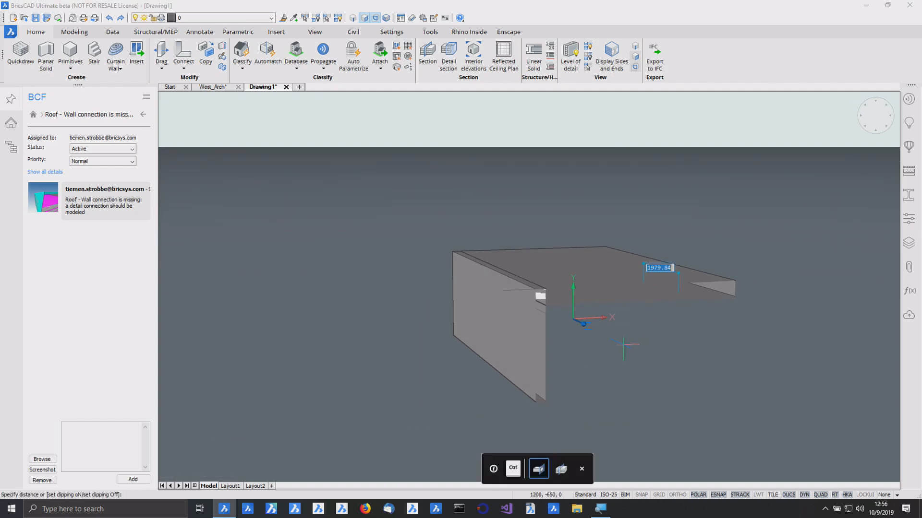
Try pushing the wall's upper face beside the roof slab back toward the outer layers, and undo the change
scroll(556, 310, "up", 5)
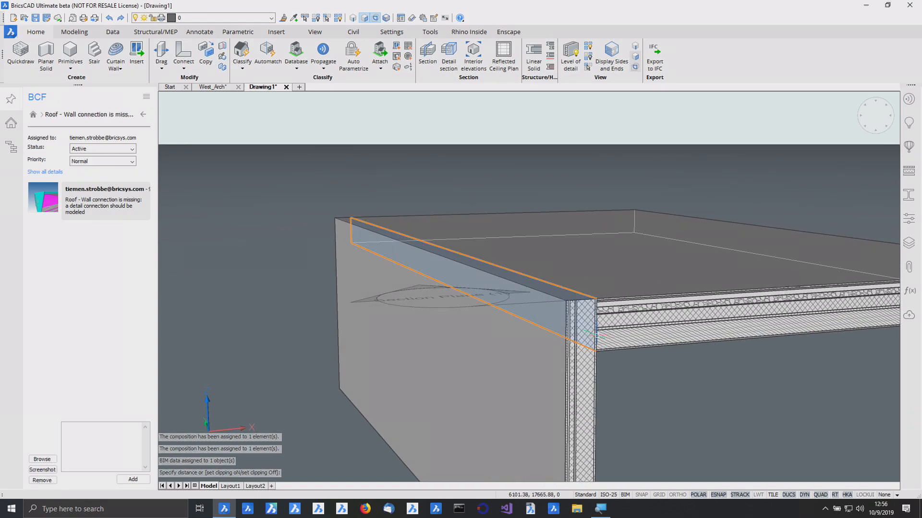
left_click(593, 331)
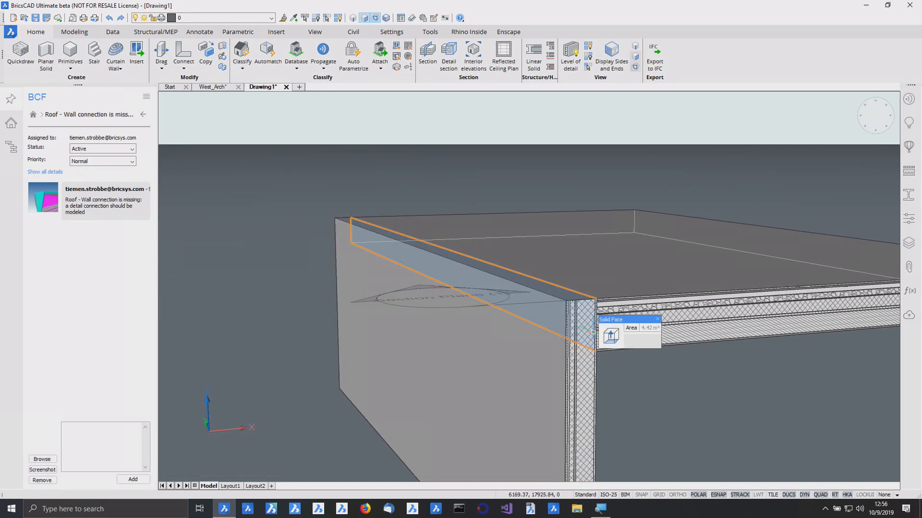
left_click(611, 331)
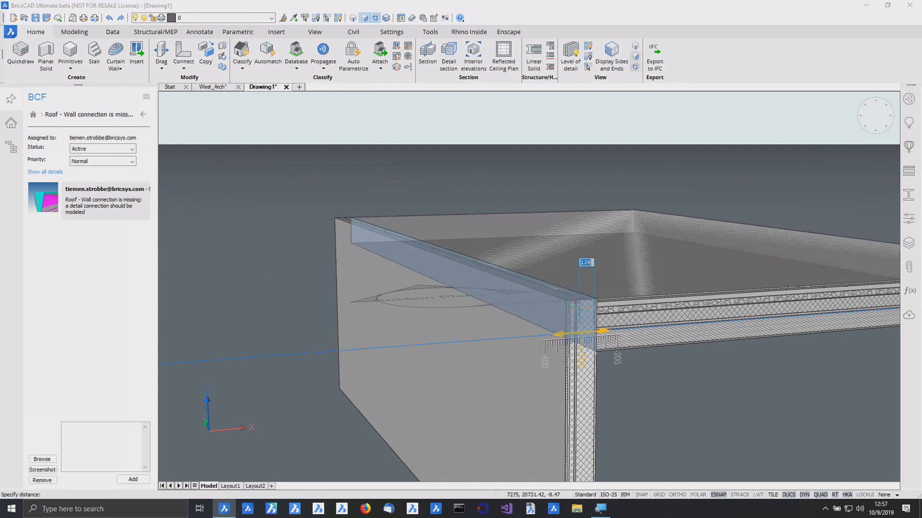
left_click(576, 301)
scroll(582, 337, "up", 3)
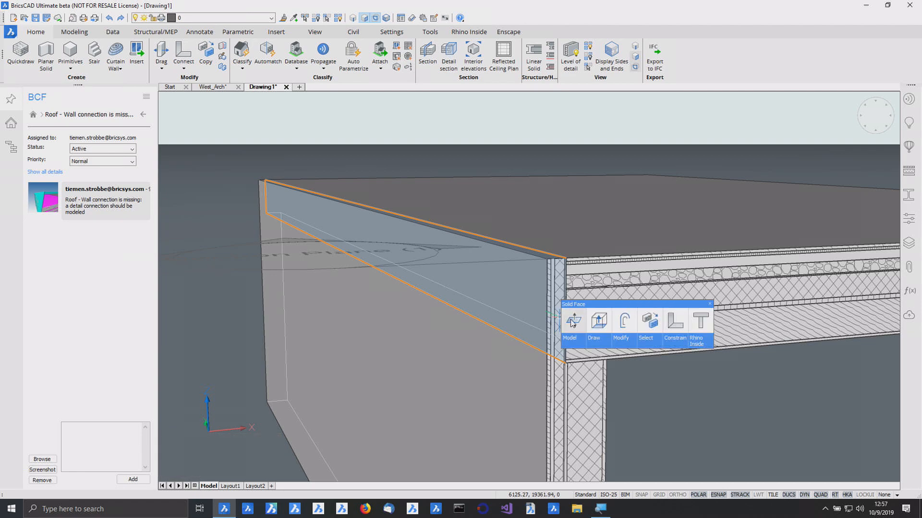
key("Escape")
key("ctrl+z")
key("ctrl+z")
key("ctrl+z")
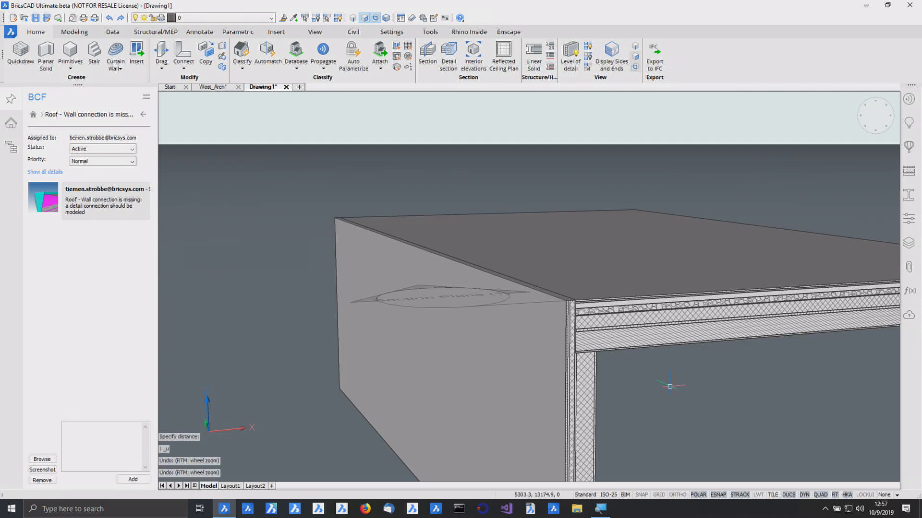
Push the wall's upper contact face back to the inner side of its outer layers, extending the roof over the wall core
scroll(622, 364, "up", 3)
mouse_move(589, 320)
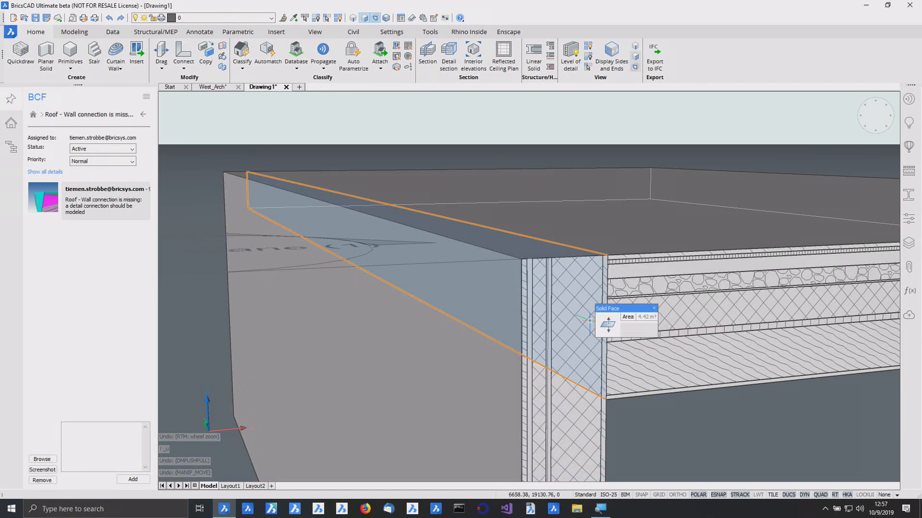
left_click(608, 326)
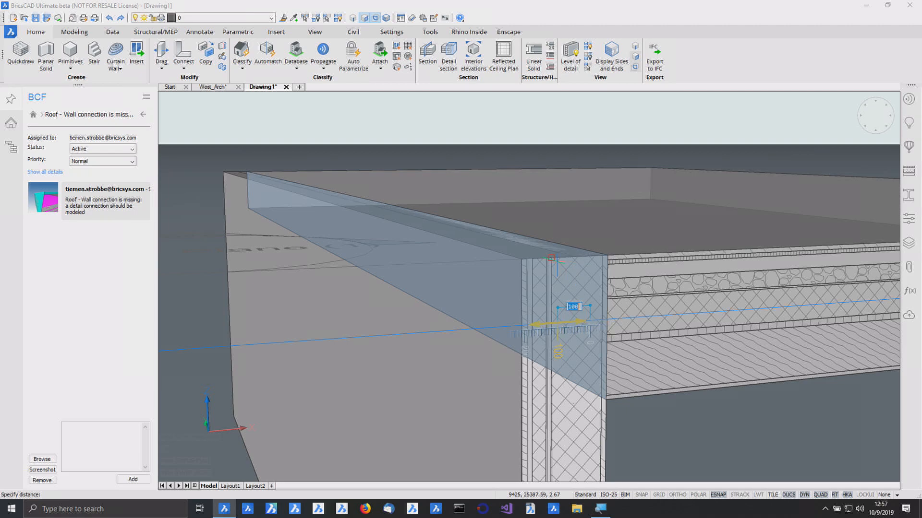
key("ctrl+z")
Extrude the wall's recessed upper face into a 65 mm thick solid, and add a 15 mm thick board against its inner face
mouse_move(537, 343)
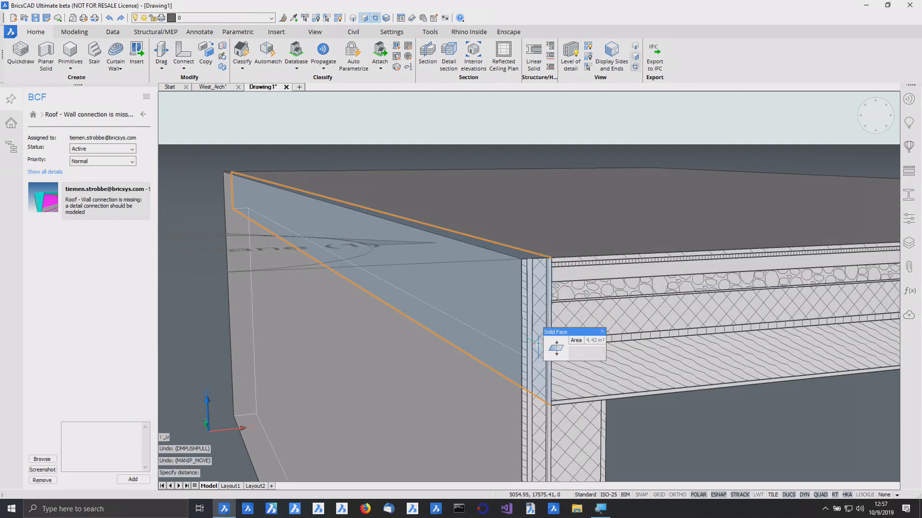
left_click(572, 351)
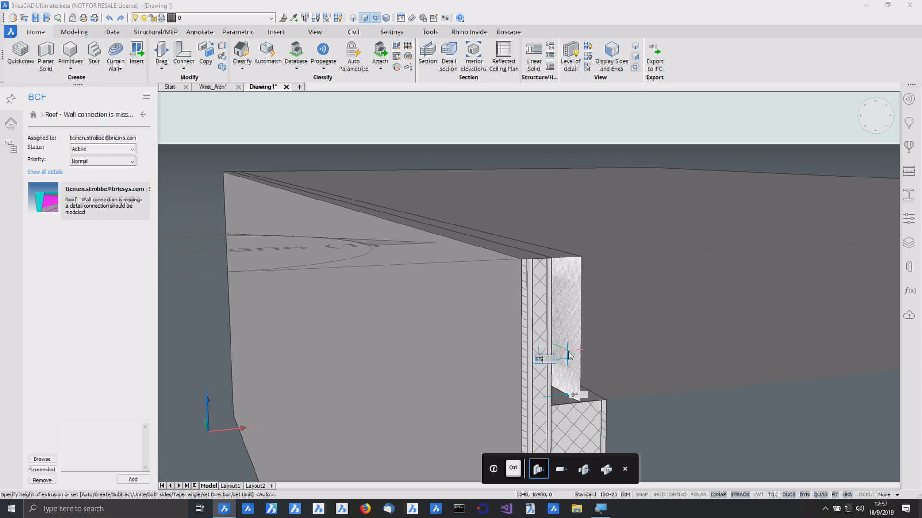
left_click(567, 353)
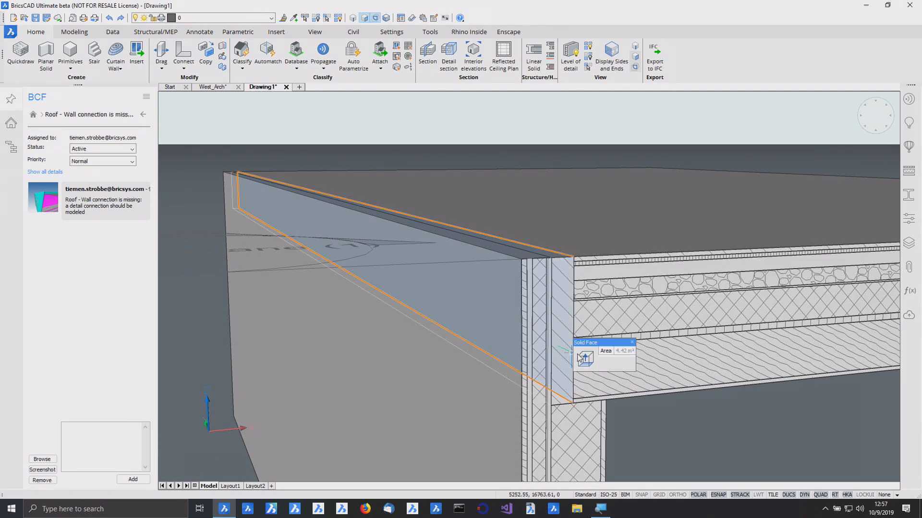
left_click(581, 357)
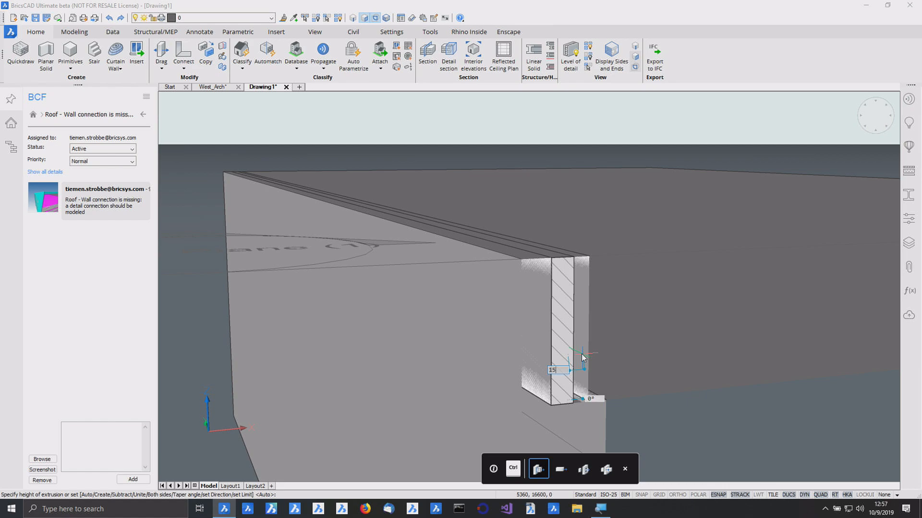
type("15")
key("Return")
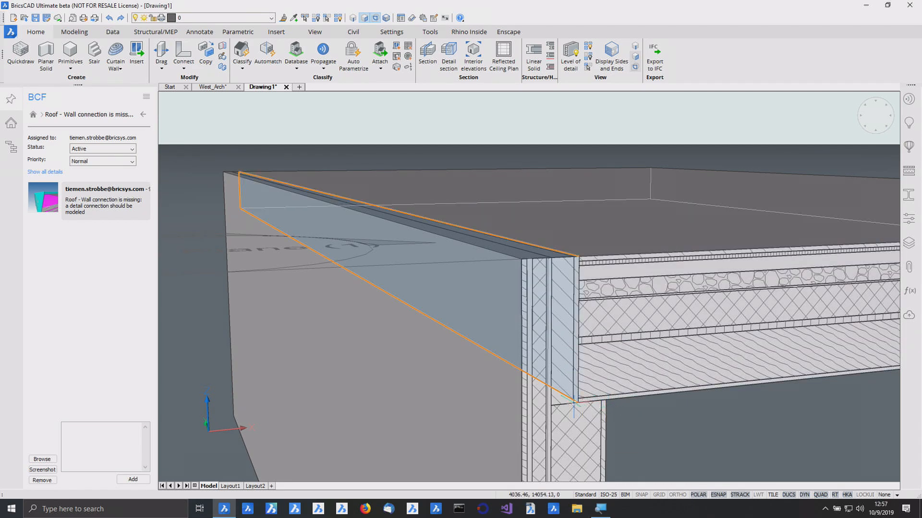
Select the narrow bottom face of the 15 mm board and push it down into the top of the wall core
mouse_move(574, 403)
key("Tab")
key("Tab")
key("Tab")
key("Tab")
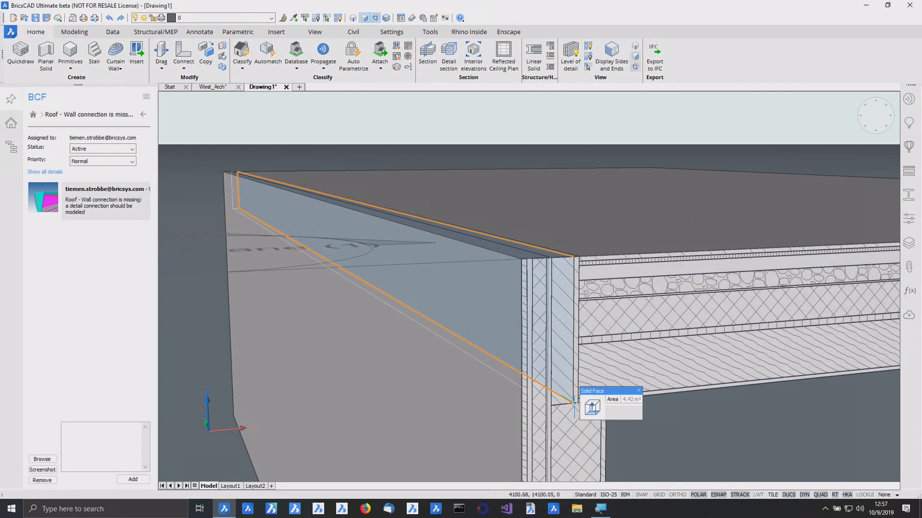
key("Tab")
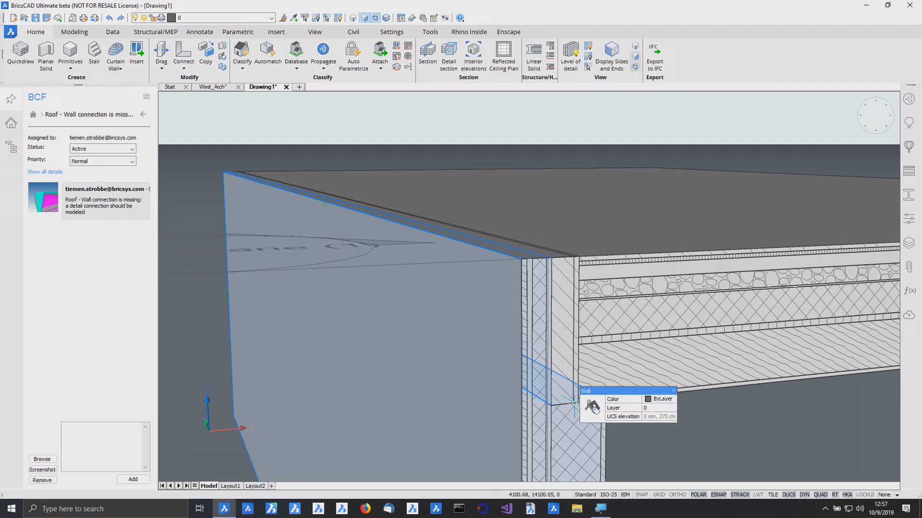
key("Tab")
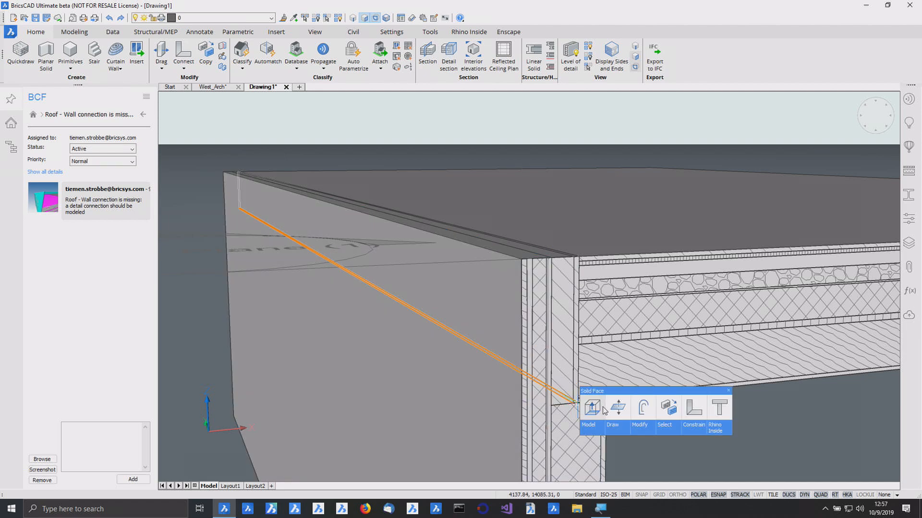
left_click(614, 411)
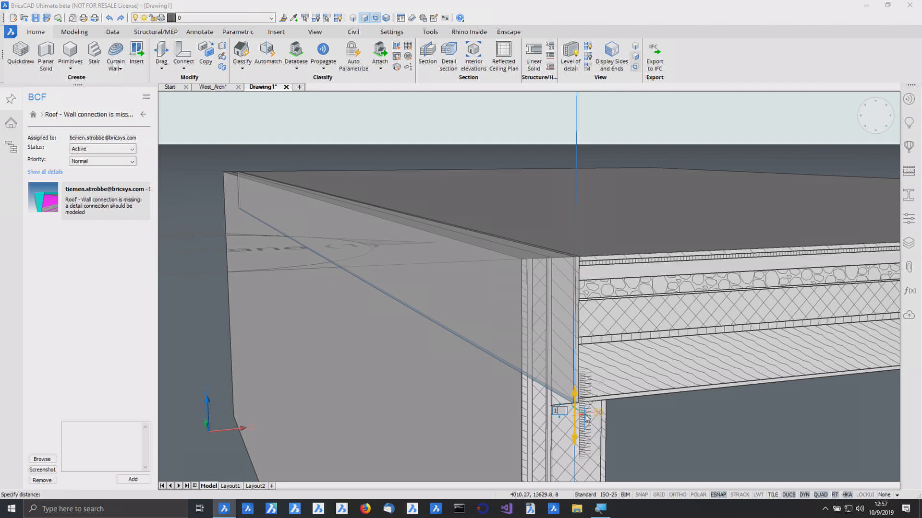
left_click(585, 417)
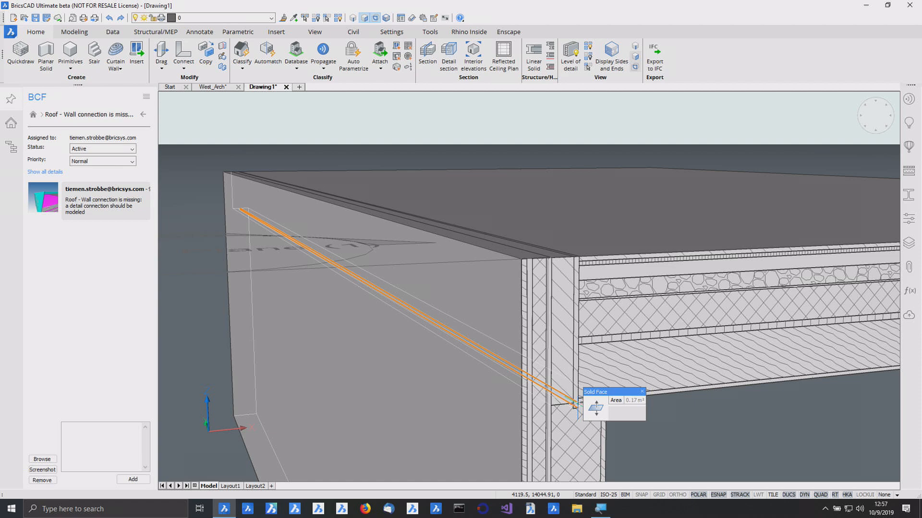
Widen the notch in the wall core's top toward the inner finish layer, and extend the 15 mm board's foot to fill it
left_click(590, 409)
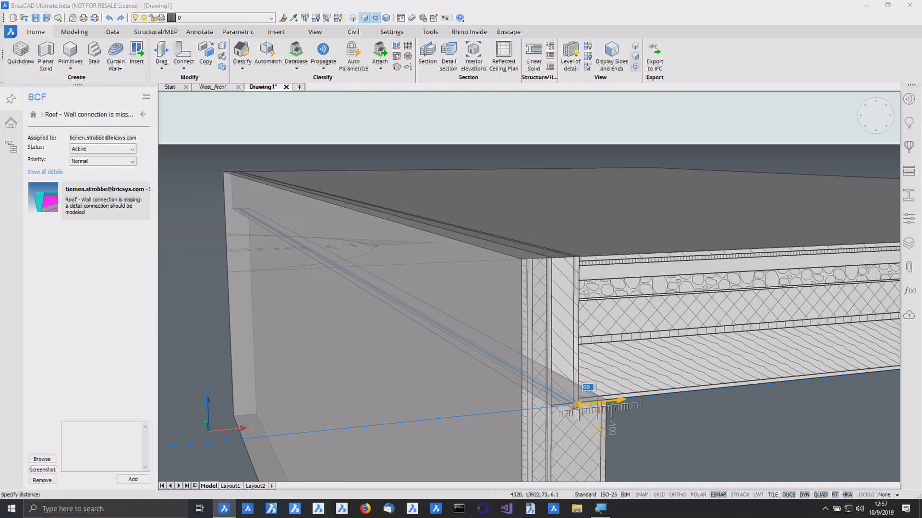
left_click(601, 401)
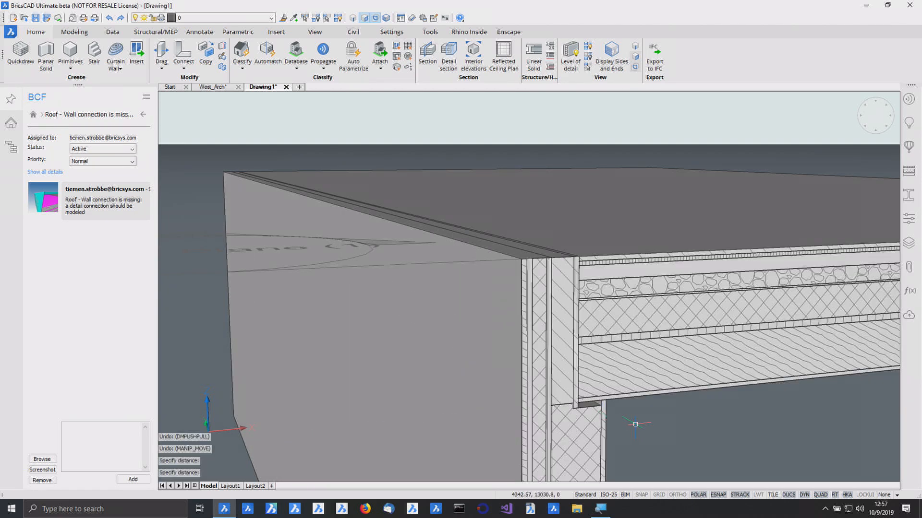
middle_click_drag(639, 424, 562, 403, "shift")
left_click(562, 402)
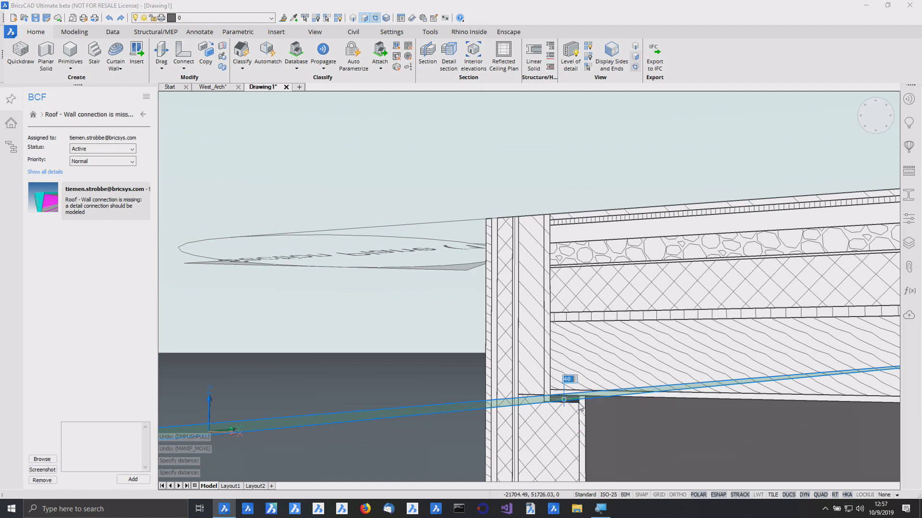
left_click(579, 404)
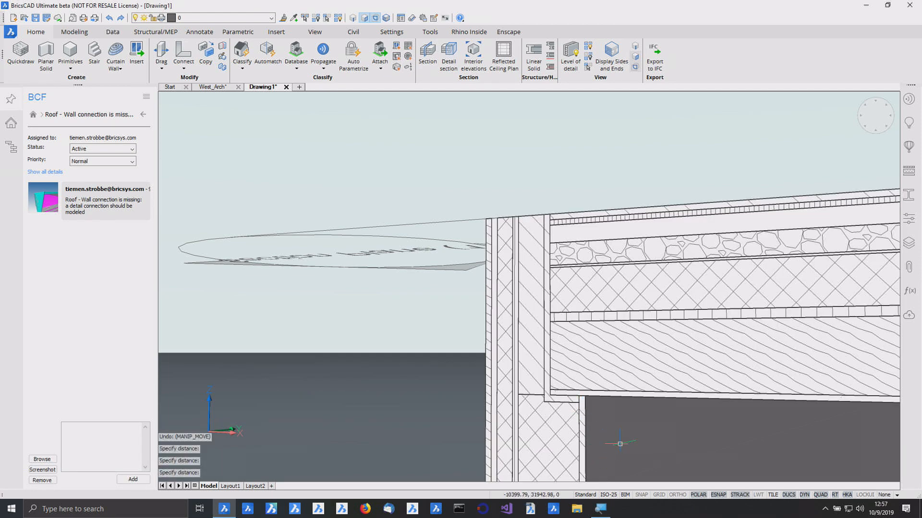
Extrude the top face of the wall's outer layers upward into a 25 mm thick cap
middle_click_drag(603, 339, 523, 271, "shift")
mouse_move(526, 269)
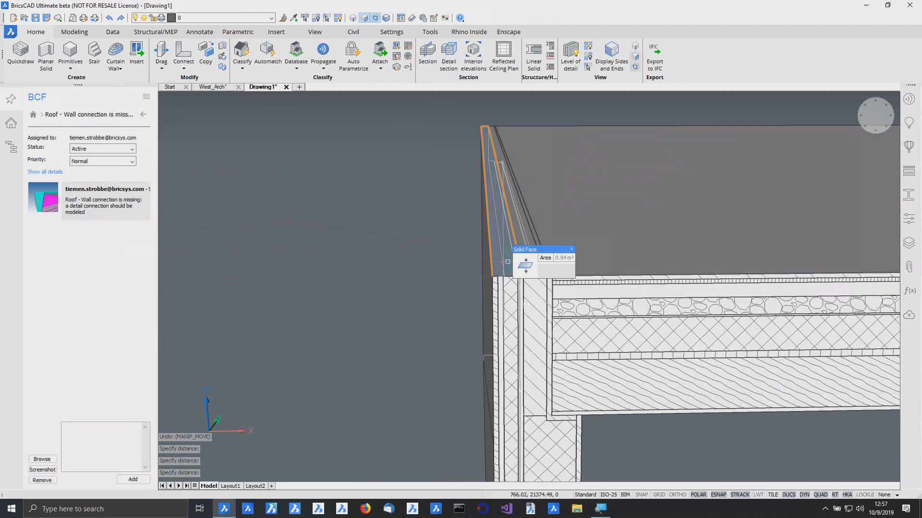
left_click(525, 267)
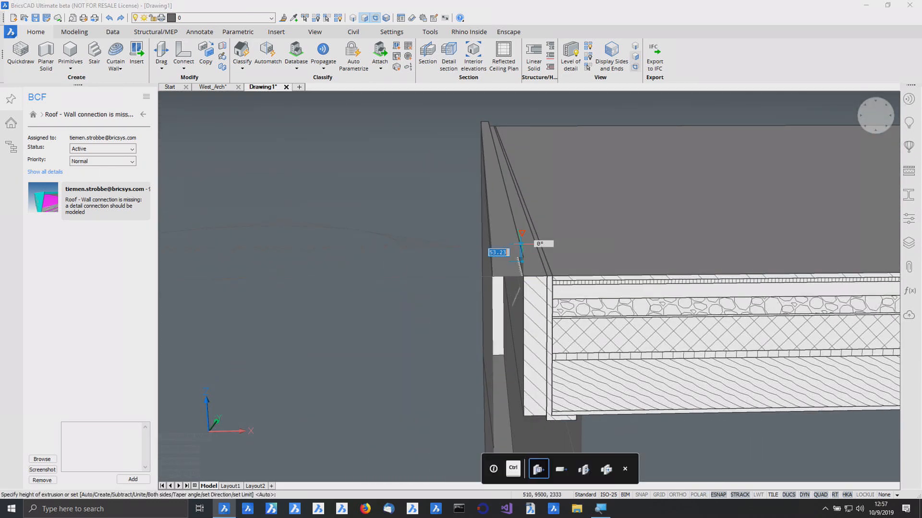
type("25")
key("Return")
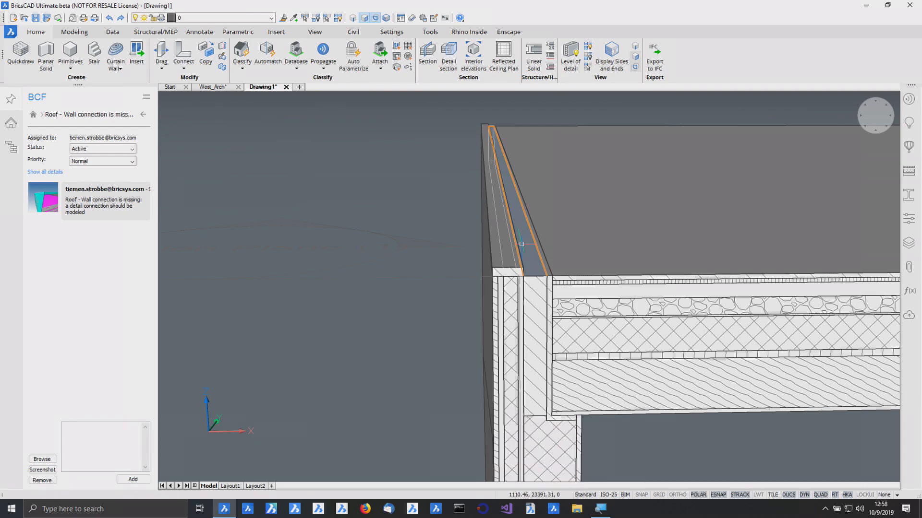
Extend the cap inward over the 65 mm solid and the board, and push its outer side face slightly past the wall's outer face
middle_click_drag(521, 245, 523, 267, "shift")
mouse_move(524, 267)
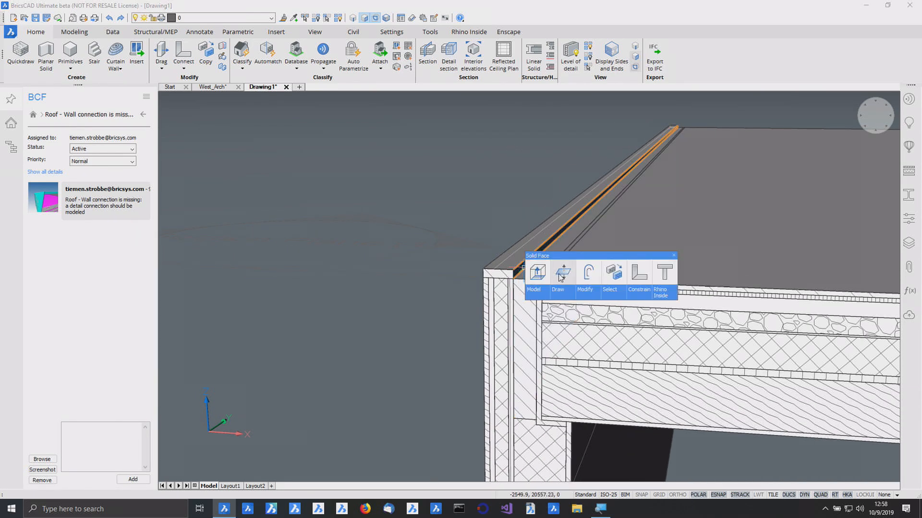
left_click(534, 271)
left_click(546, 279)
middle_click_drag(550, 326, 479, 284, "shift")
left_click(499, 278)
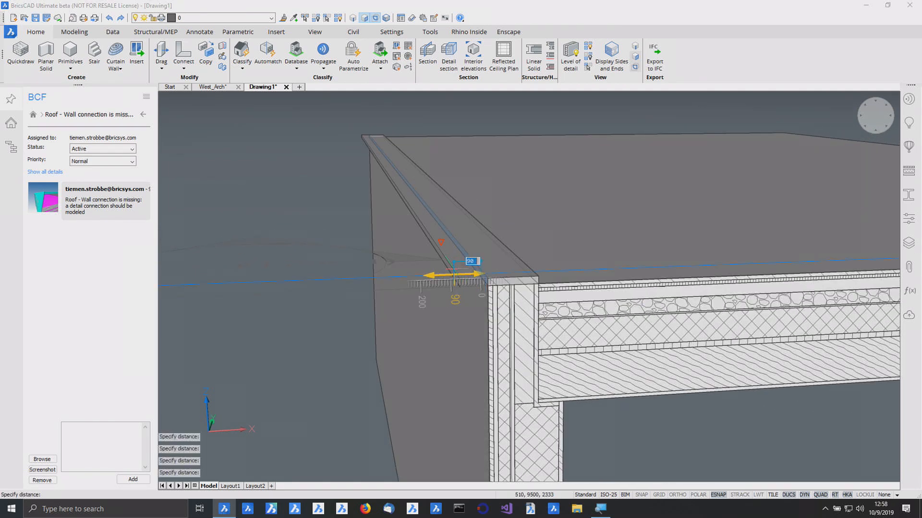
left_click(423, 295)
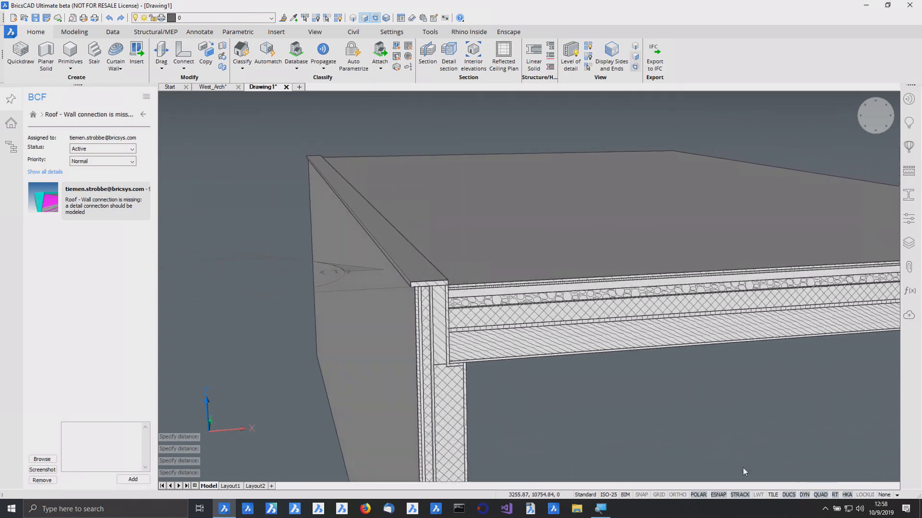
Start creating a detail named SlopingAngled in the Roof-Wall category
left_click(910, 101)
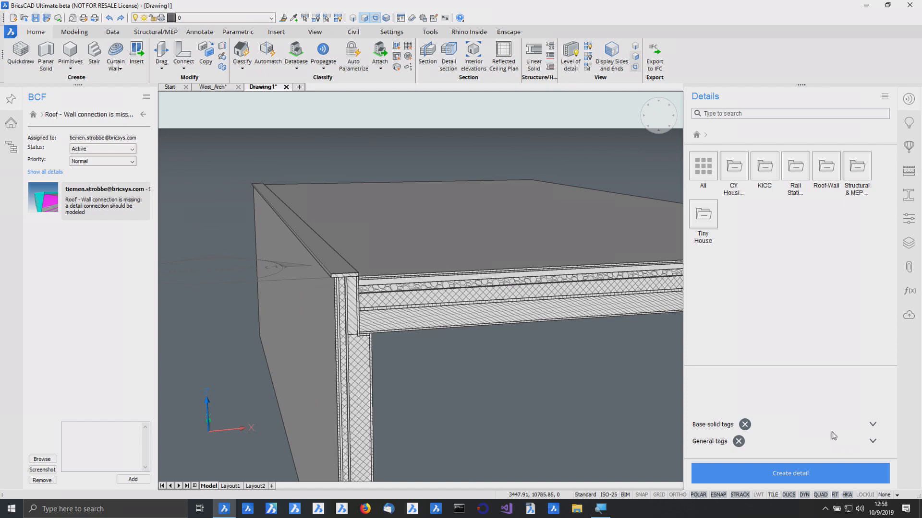
left_click(823, 475)
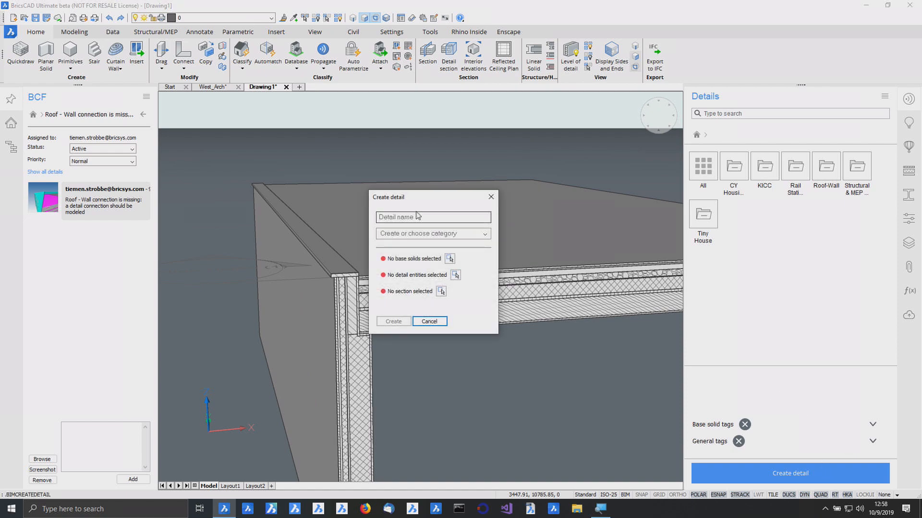
left_click(456, 219)
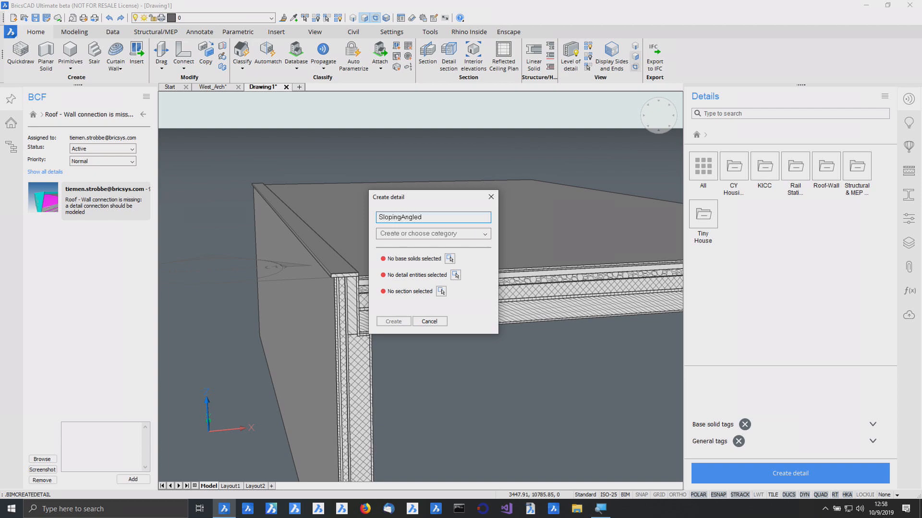
left_click(483, 234)
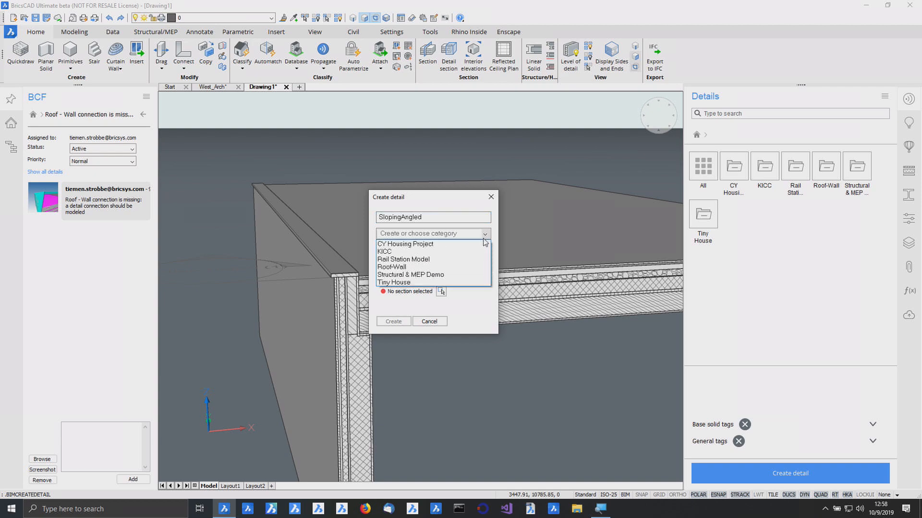
left_click(452, 268)
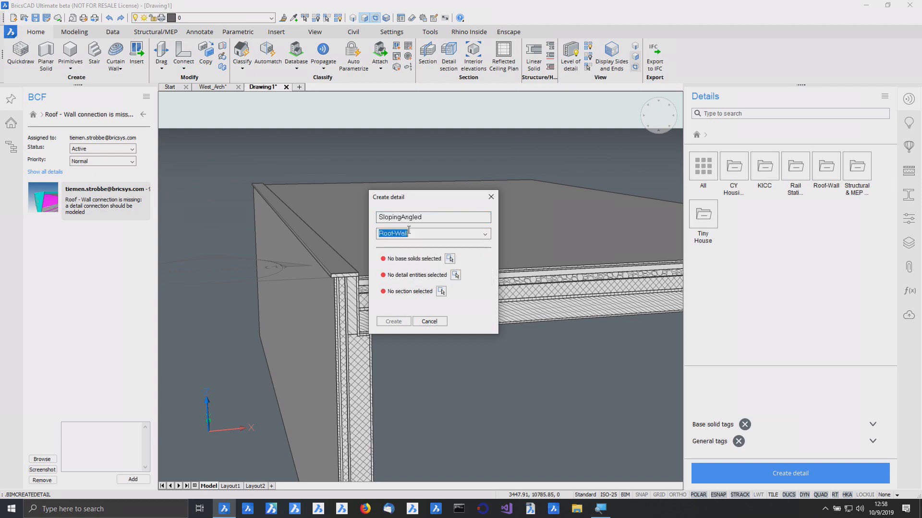
Pick the roof slab and the wall as the base solids of the detail
left_click(449, 259)
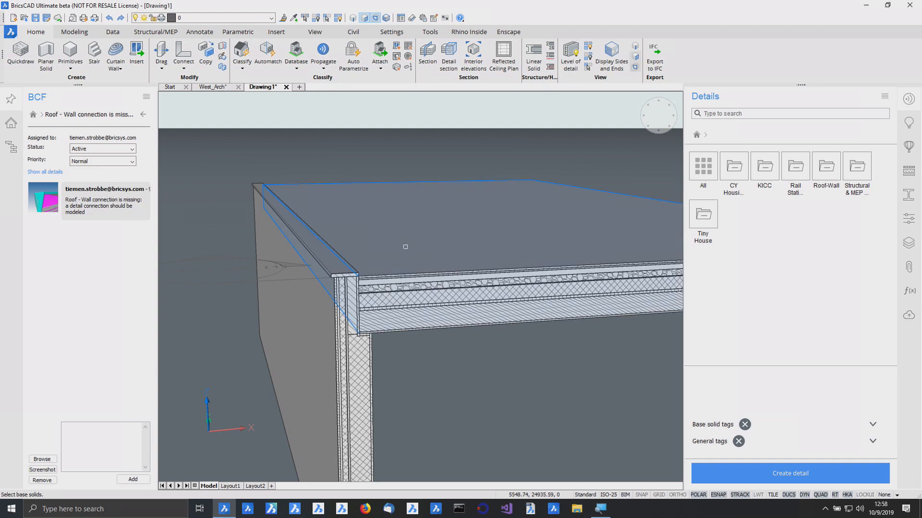
left_click(349, 346)
key("Return")
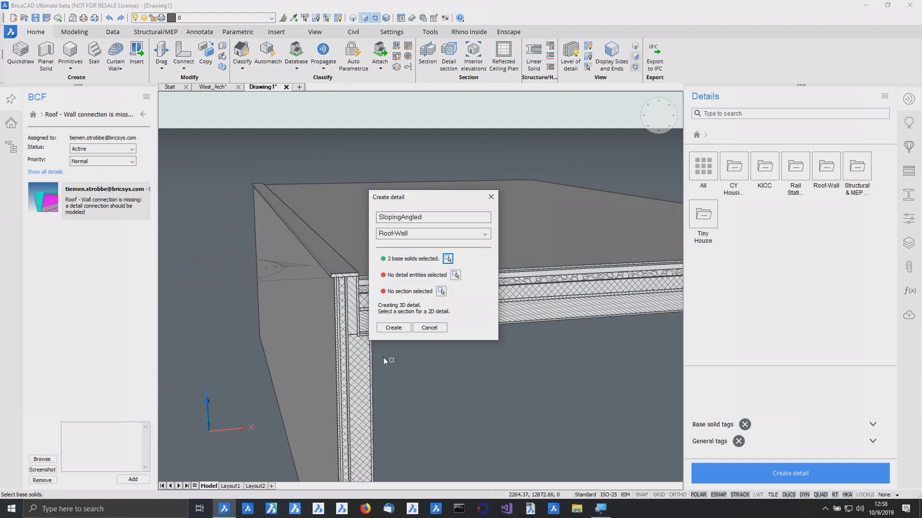
Pick the cap, the 65 mm solid and the L-shaped board as the detail entities
left_click(455, 275)
scroll(369, 267, "up", 5)
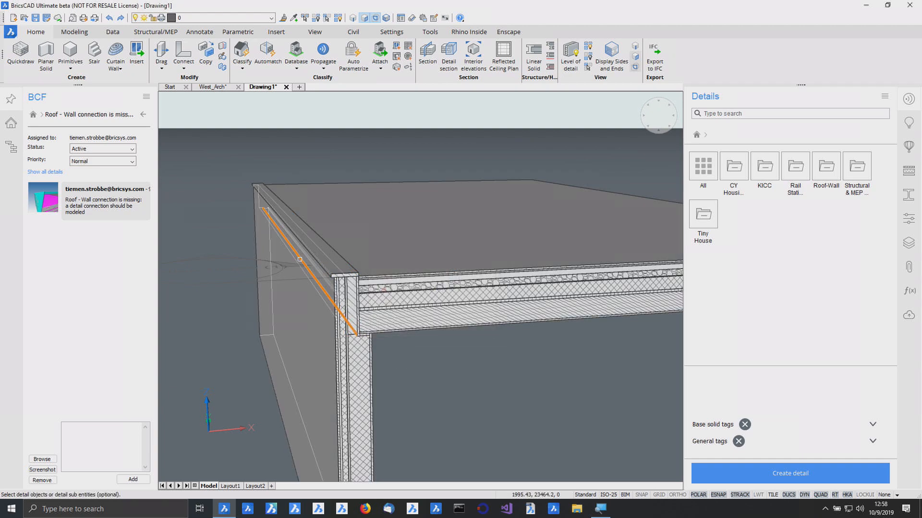
left_click(498, 313)
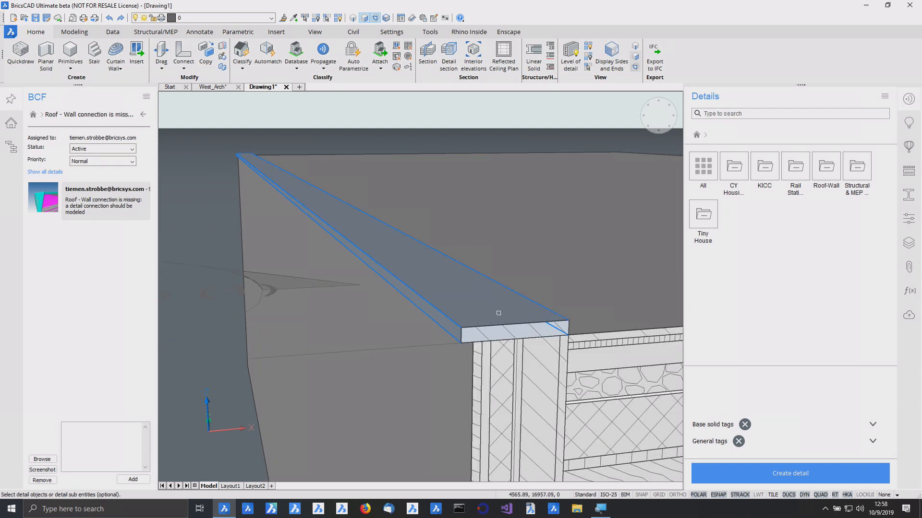
middle_click_drag(542, 400, 442, 307)
left_click(442, 306)
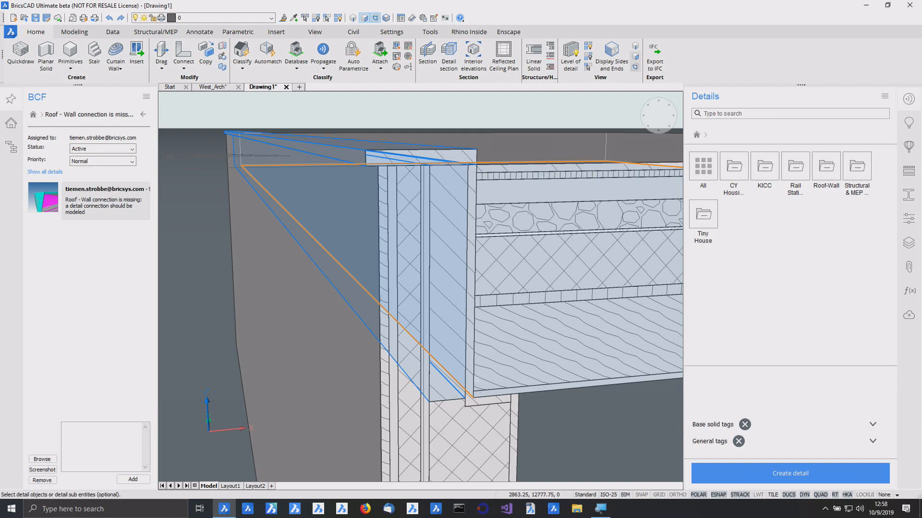
left_click(471, 380)
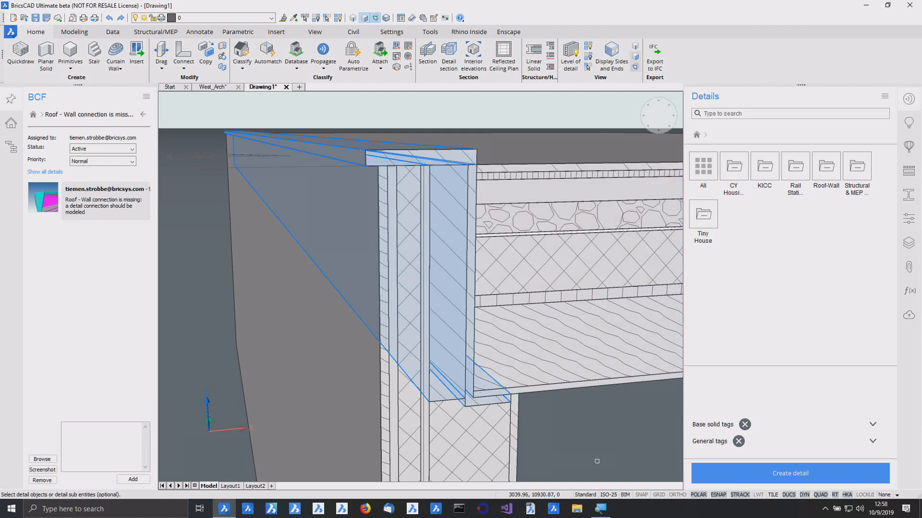
key("Return")
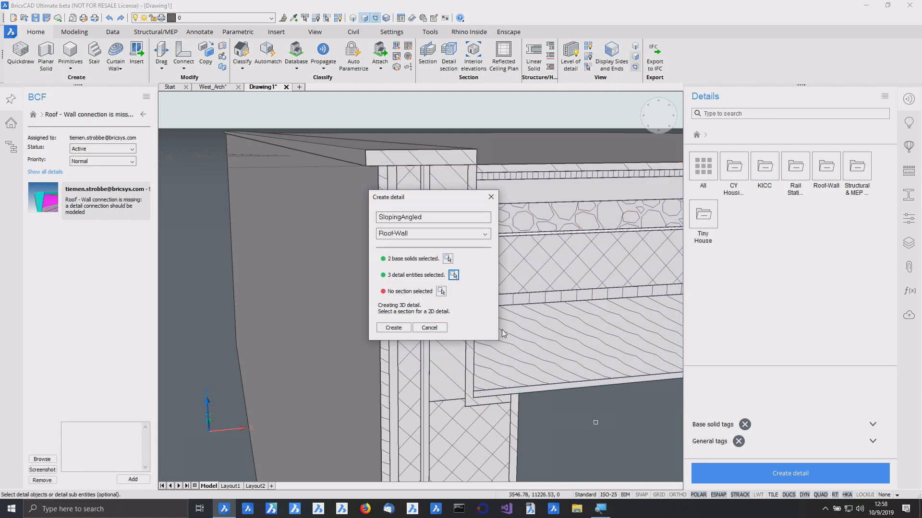
Assign the section plane to the detail, create it as a 2D detail and accept the preview
left_click(441, 292)
scroll(270, 216, "down", 2)
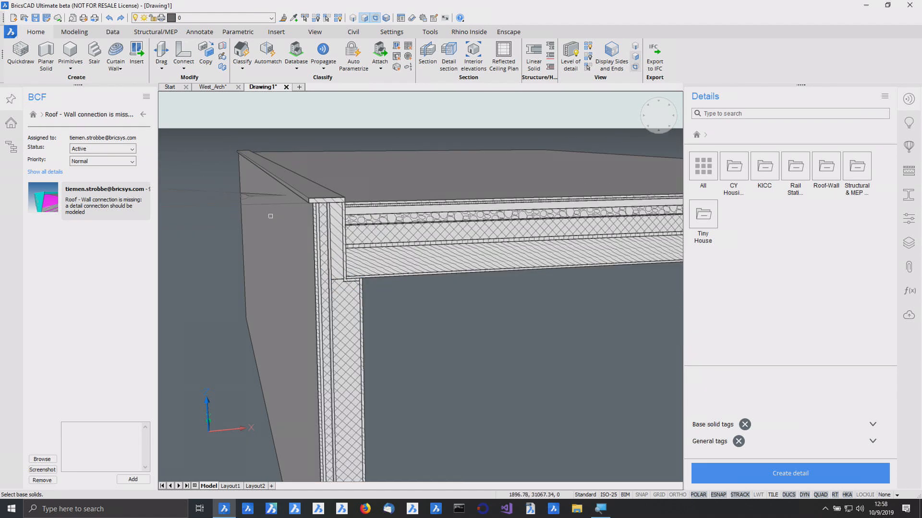
left_click(220, 206)
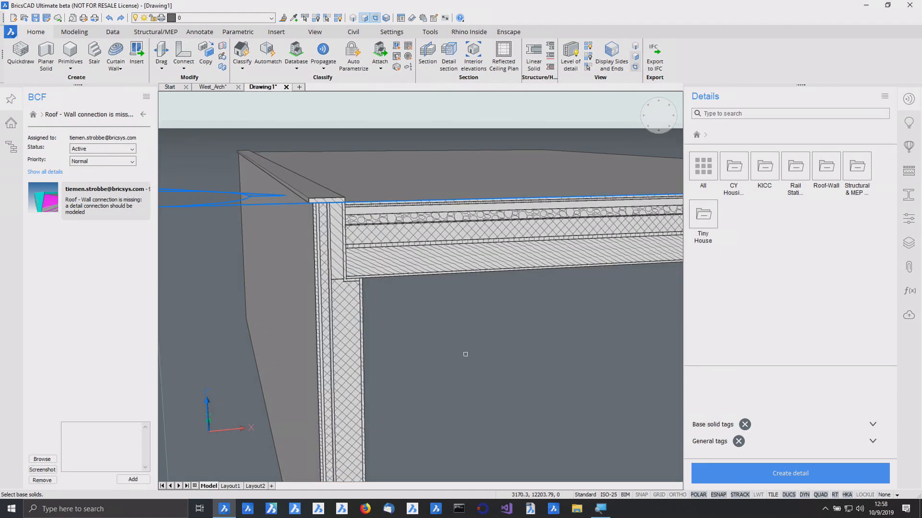
key("Return")
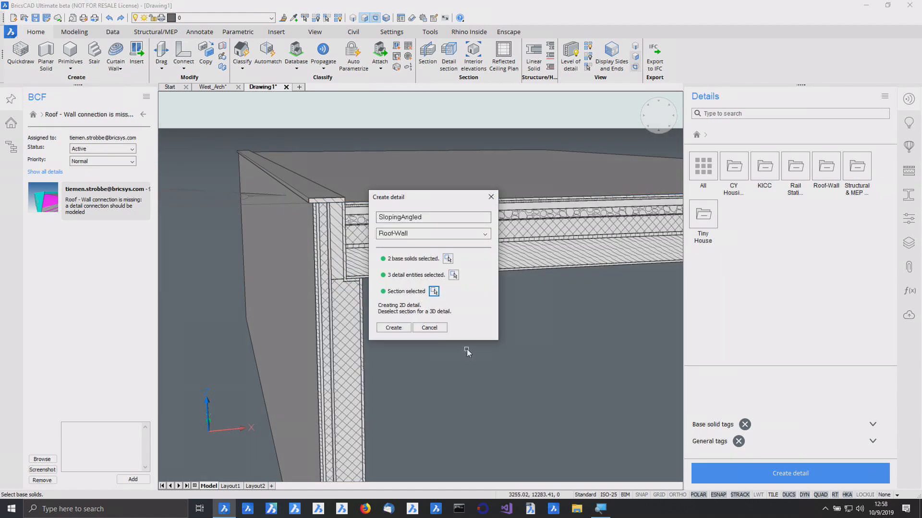
left_click(406, 330)
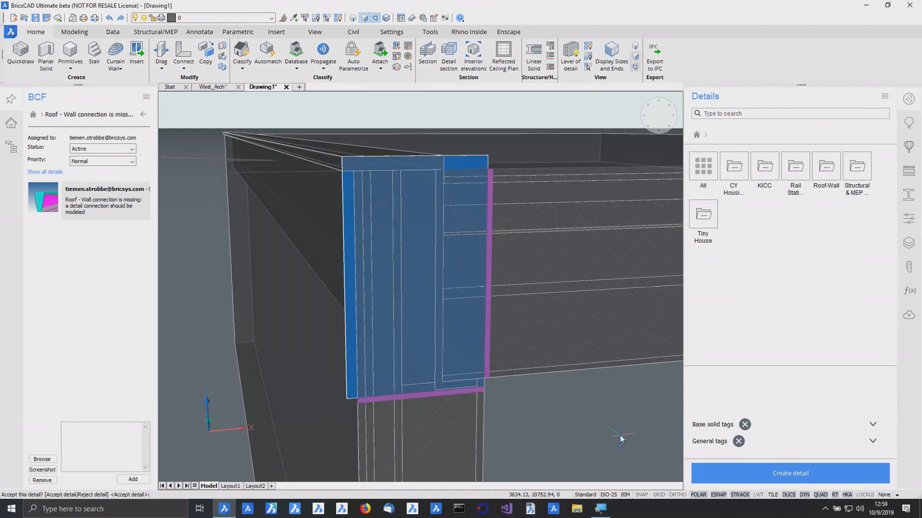
key("Return")
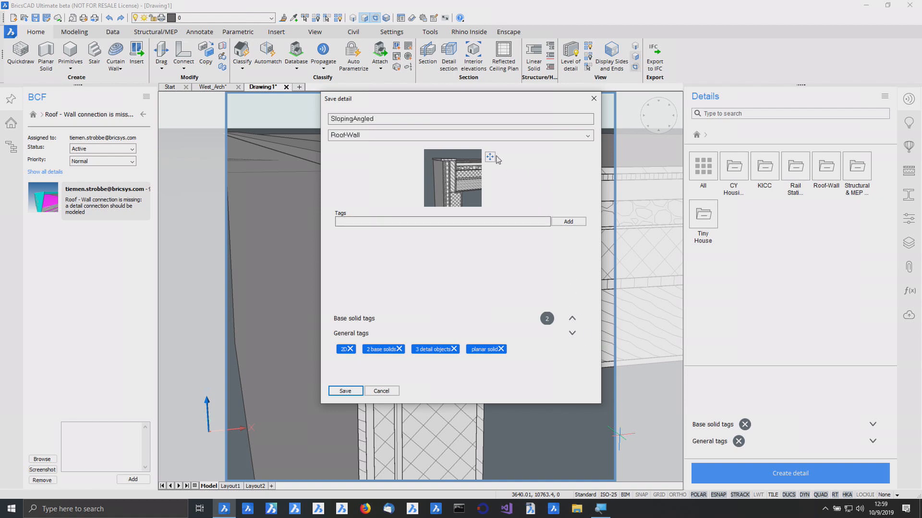
Reframe the detail's thumbnail with a straight-on, closer view of the roof-wall connection
left_click(489, 157)
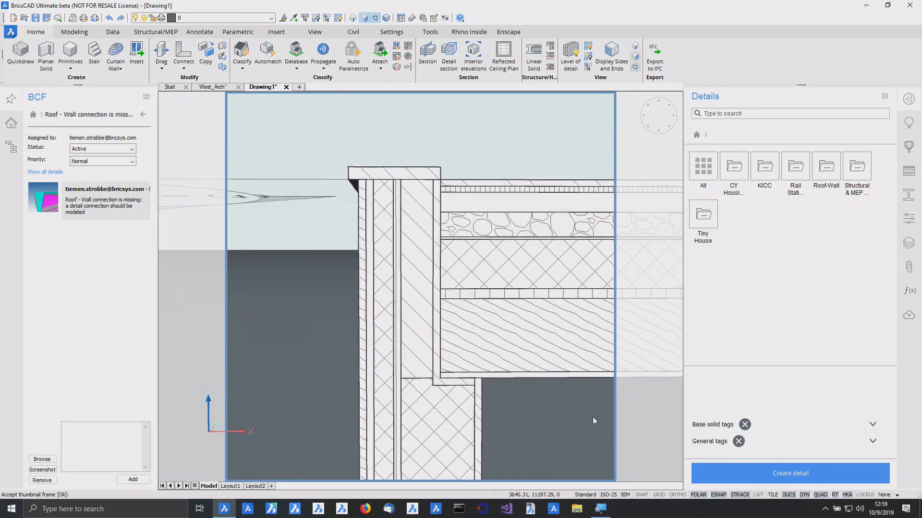
scroll(592, 416, "up", 2)
key("Return")
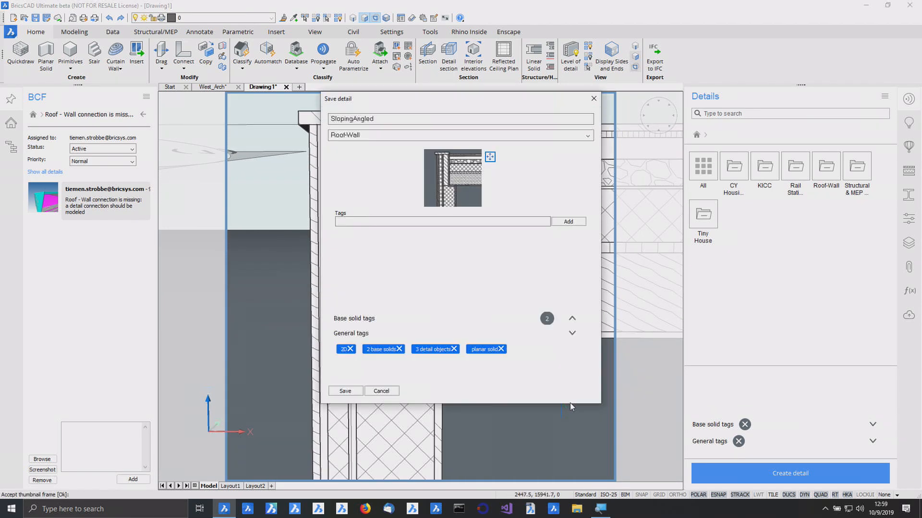
Add the tag "rainscreen" to the detail and save it to the library
left_click(475, 221)
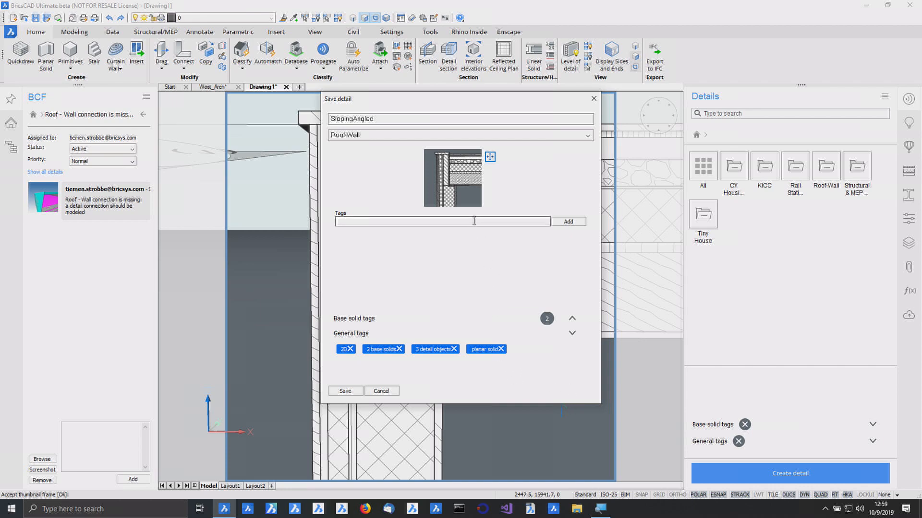
type("rainscreen")
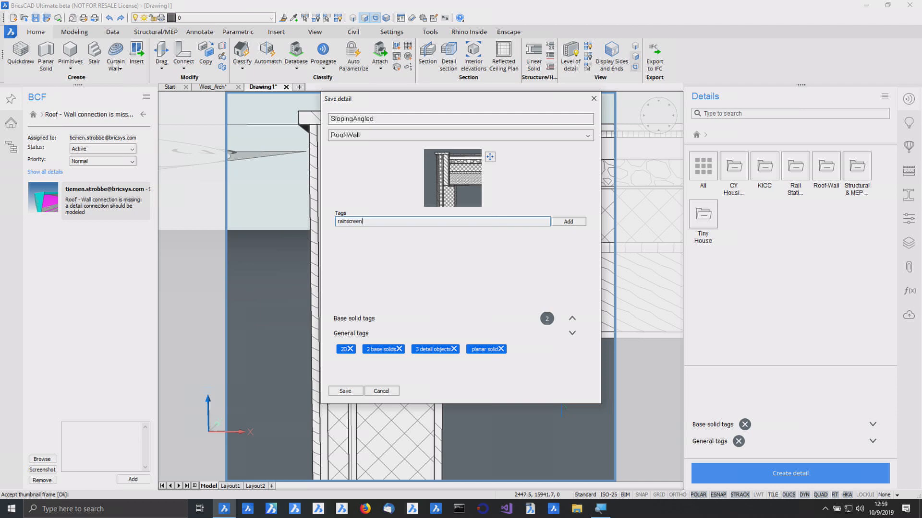
left_click(565, 222)
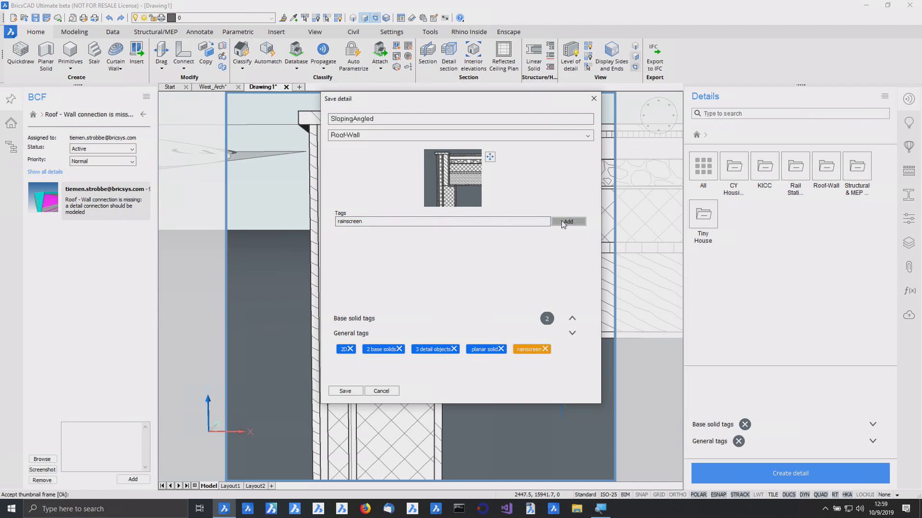
left_click(345, 392)
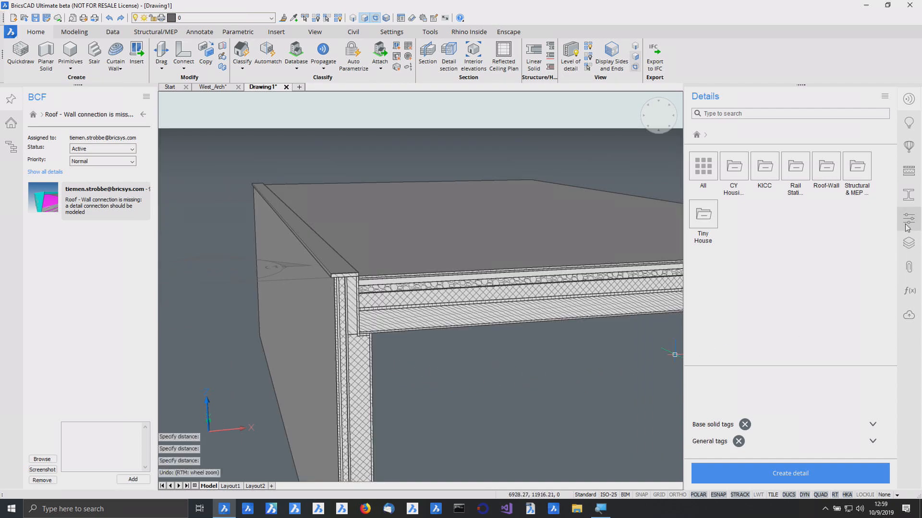
Search the details library for "scree" and filter it by the general tag rainscreen
left_click(811, 113)
type("scree")
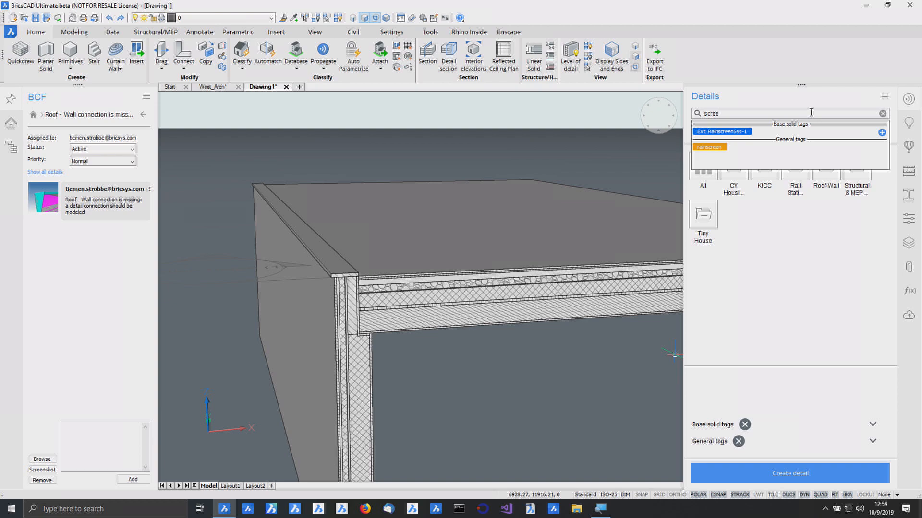
left_click(718, 147)
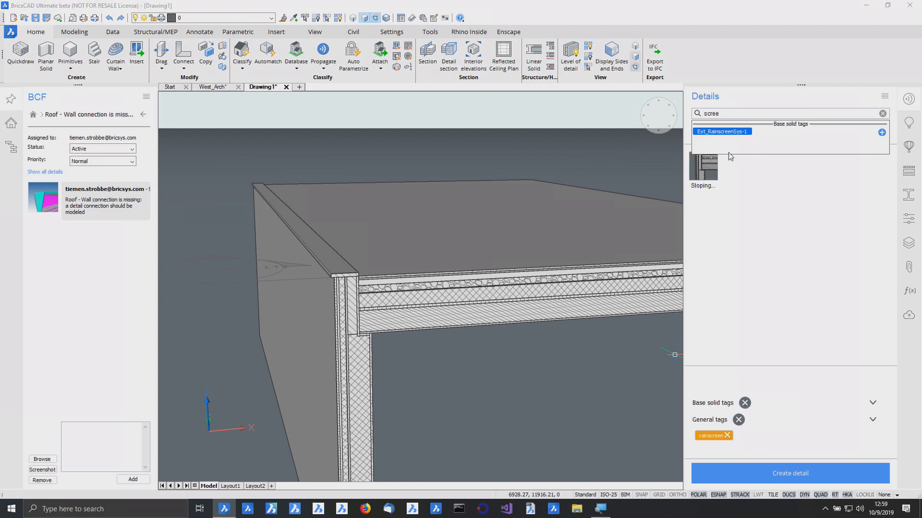
Parametrize the SlopingAngled detail found in the library and display its parameters
left_click(703, 170)
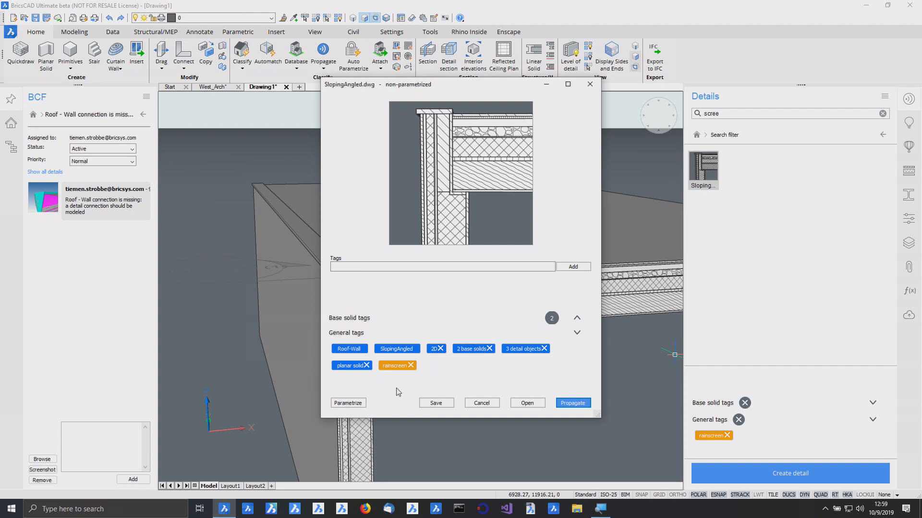
left_click(347, 403)
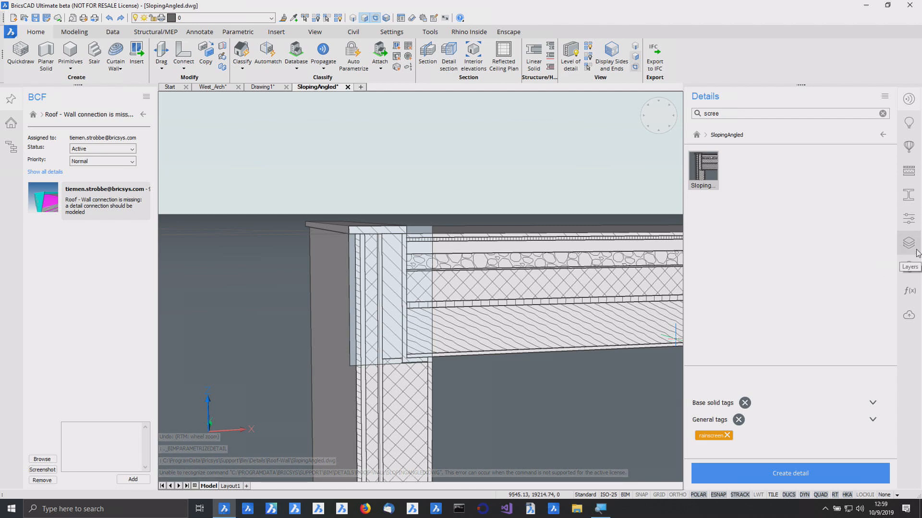
left_click(913, 294)
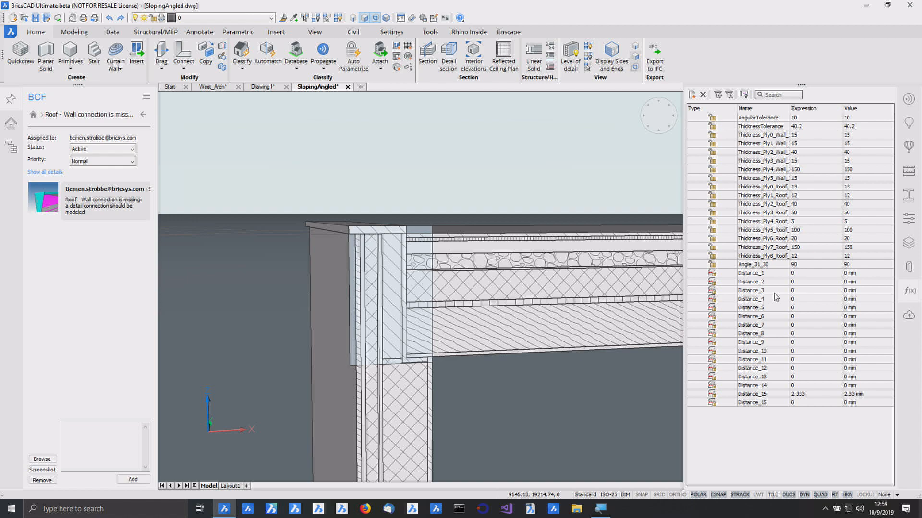
Animate the Angle_31_30 parameter to test how the detail behaves
left_click(778, 269)
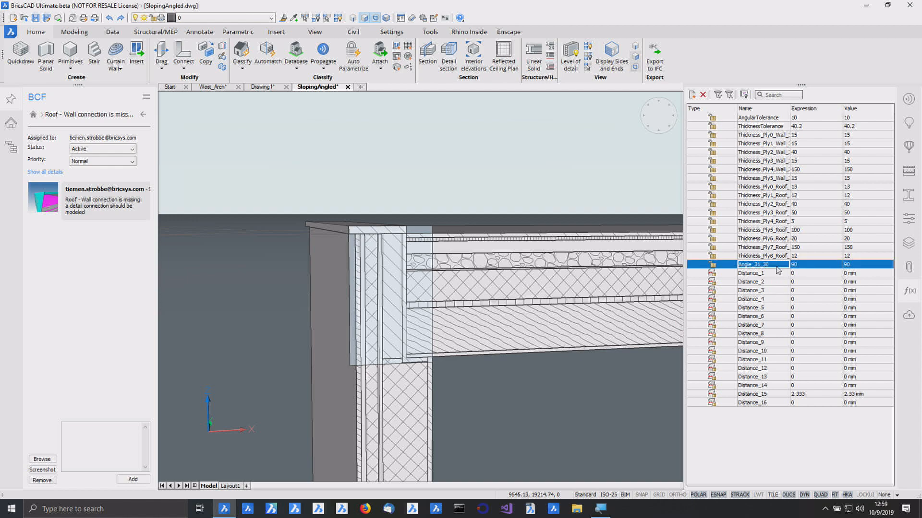
right_click(778, 270)
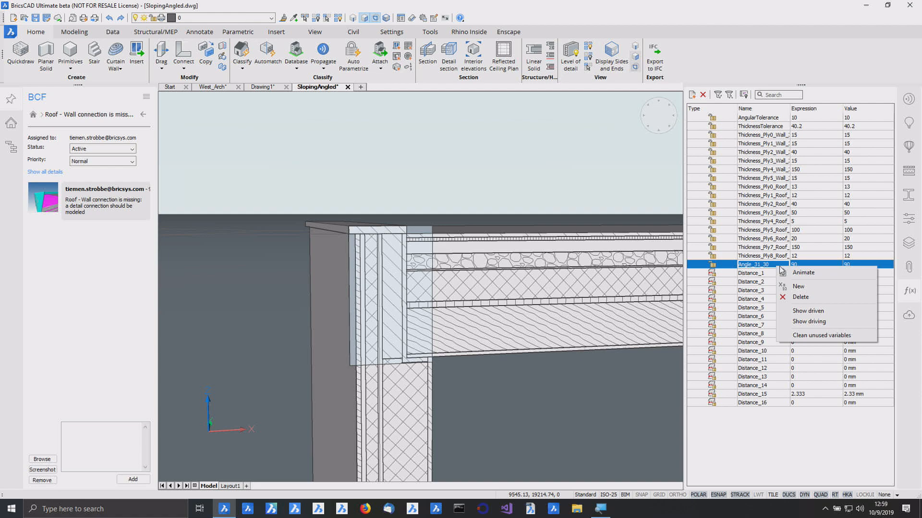
left_click(804, 273)
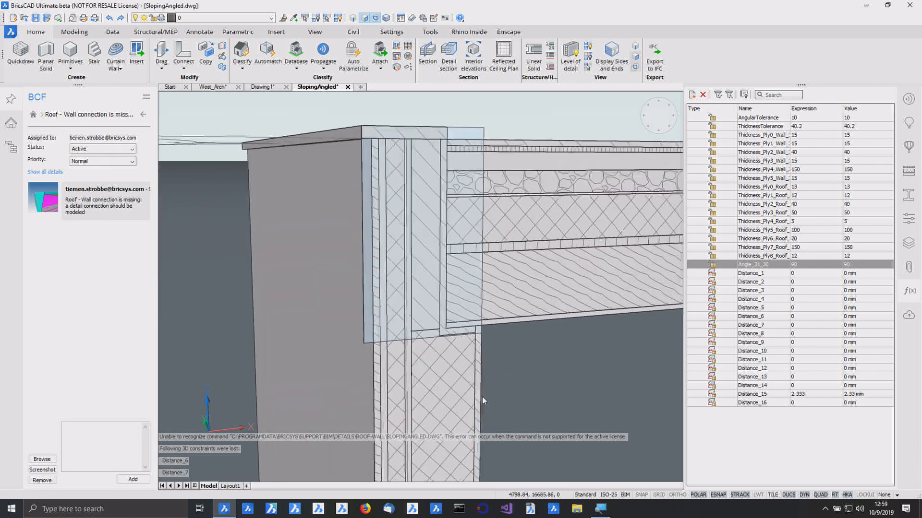
Add a 15 mm distance constraint between the two parallel faces of the thin ply beneath the roof's end
scroll(482, 396, "up", 3)
left_click(470, 332)
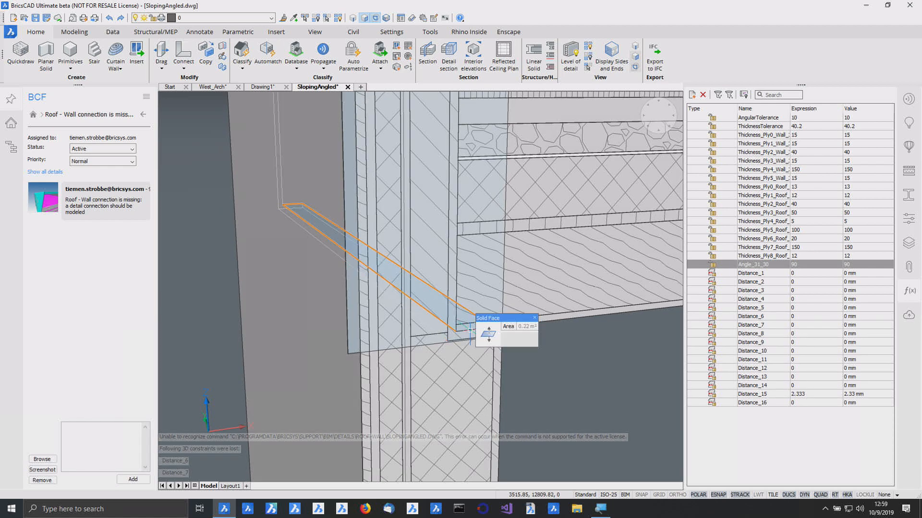
left_click(471, 333)
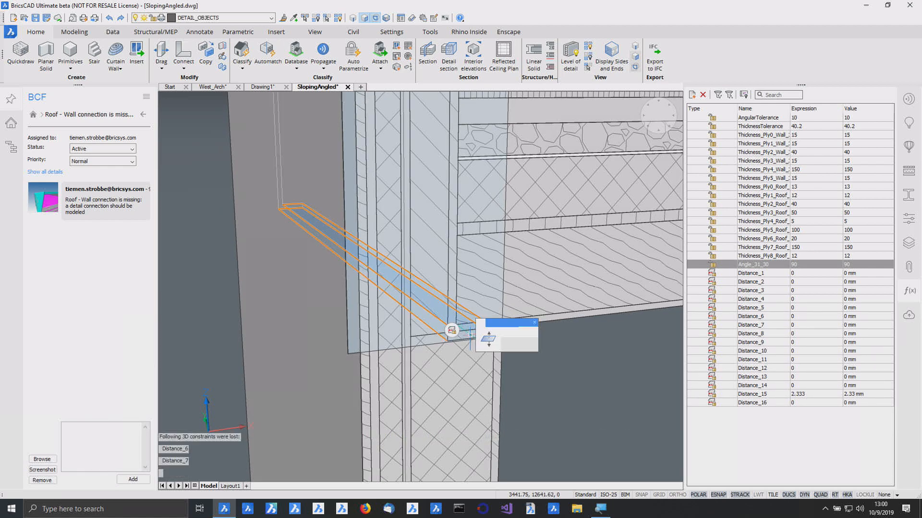
left_click(537, 342)
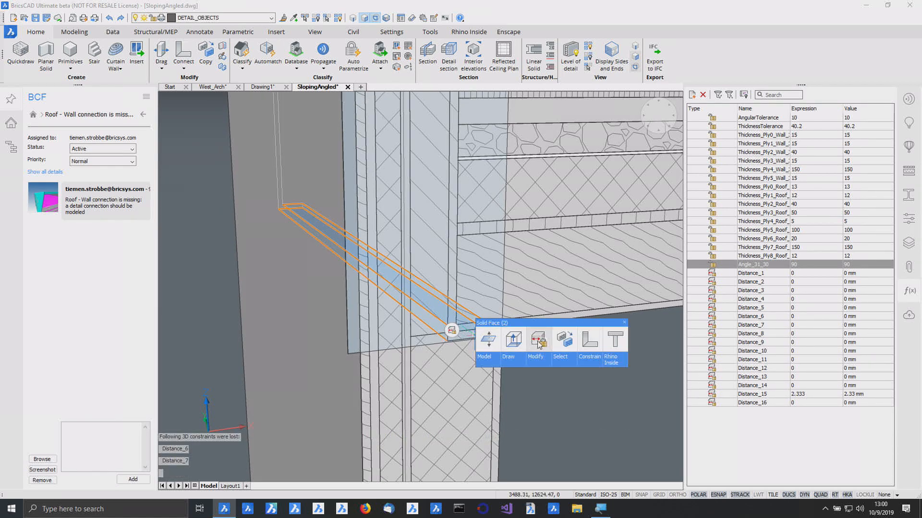
key("Return")
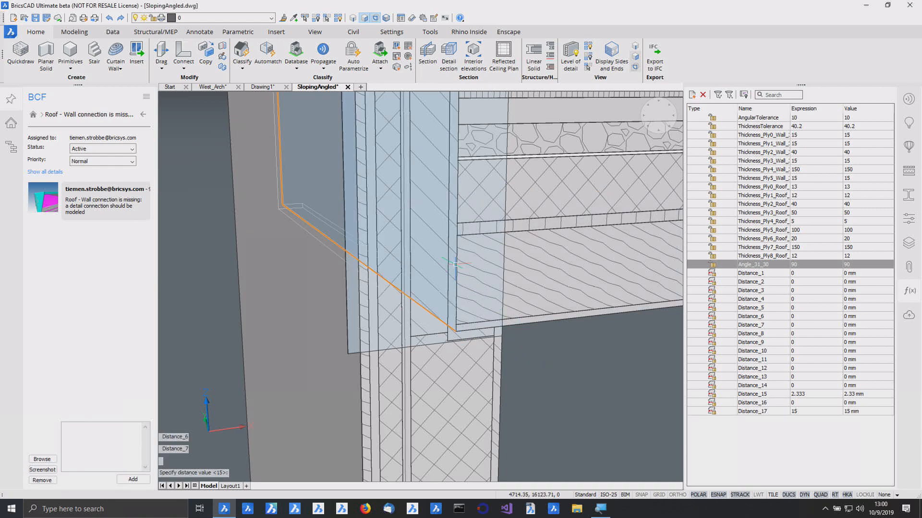
Add a 15 mm distance constraint across the vertical ply between the parapet and the roof layers
left_click(455, 263)
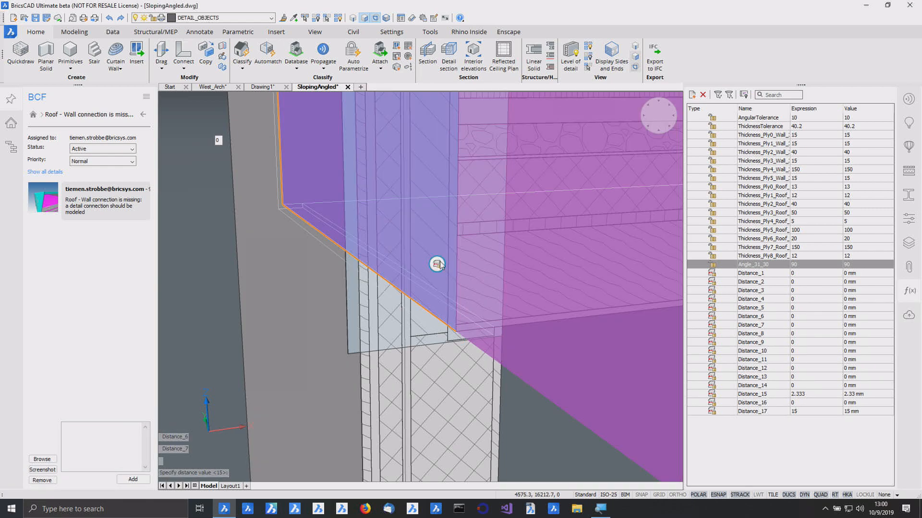
left_click(449, 237)
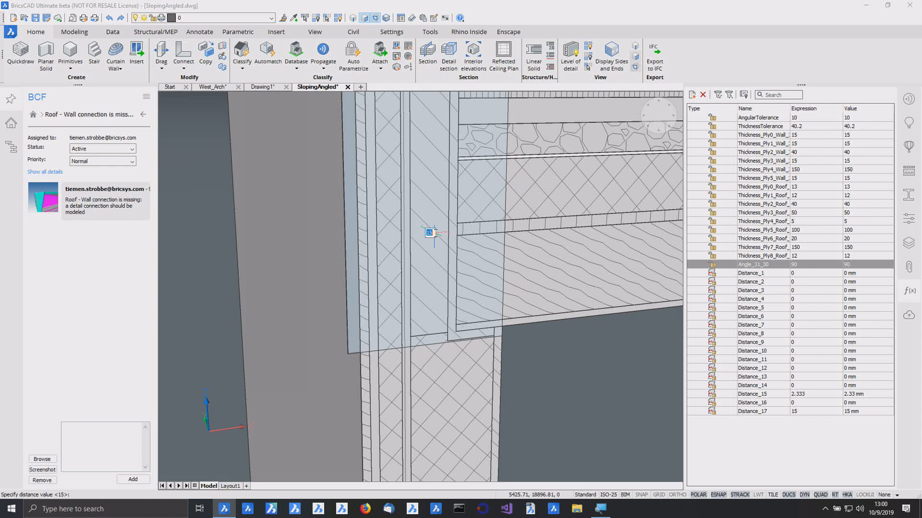
key("Return")
scroll(402, 289, "down", 2)
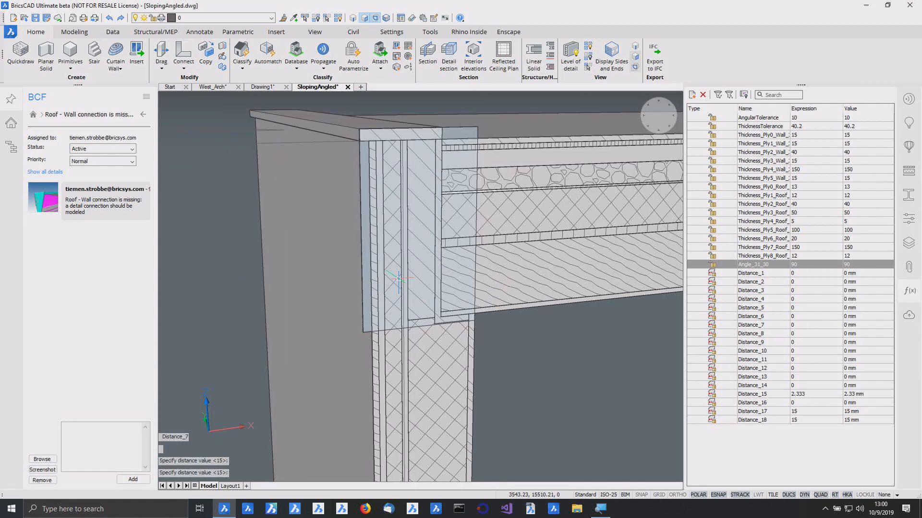
Constrain the outer wall face 20 mm from the parapet cap's edge and 20 mm from the detail volume's side
middle_click_drag(393, 241, 390, 272)
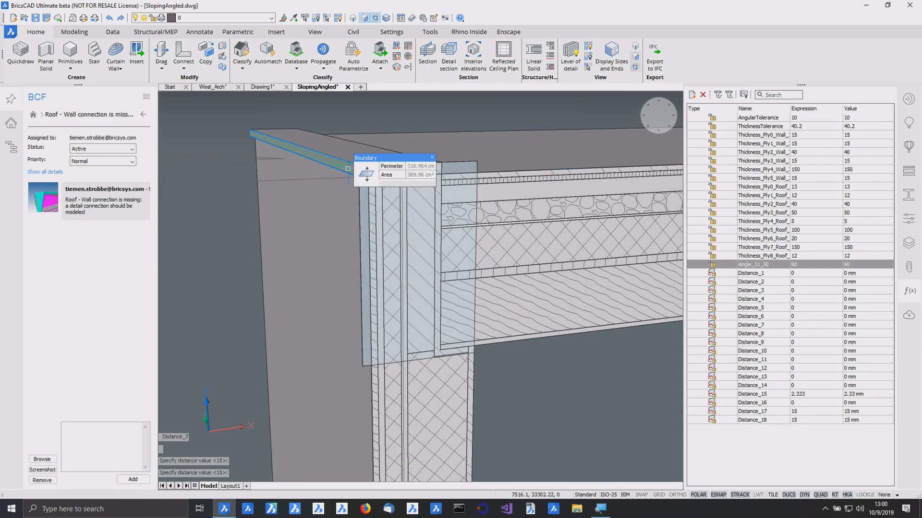
left_click(347, 169)
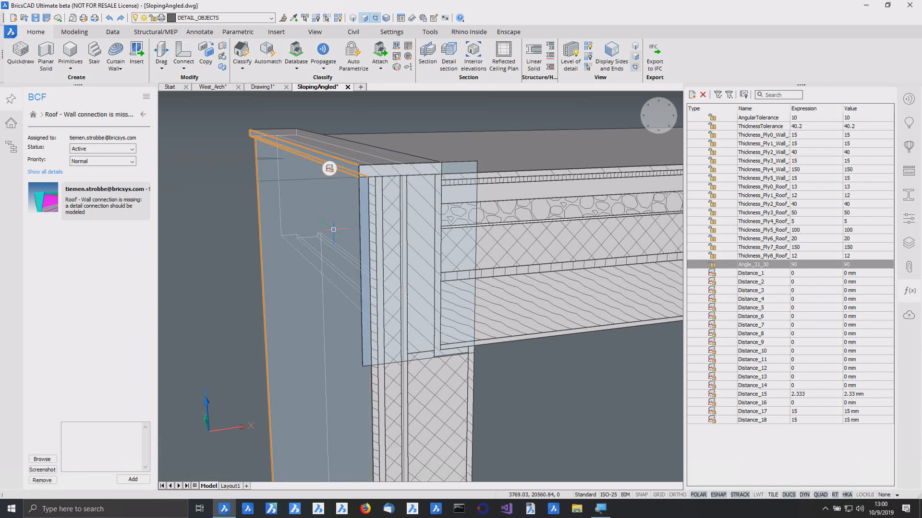
left_click(333, 226)
key("Return")
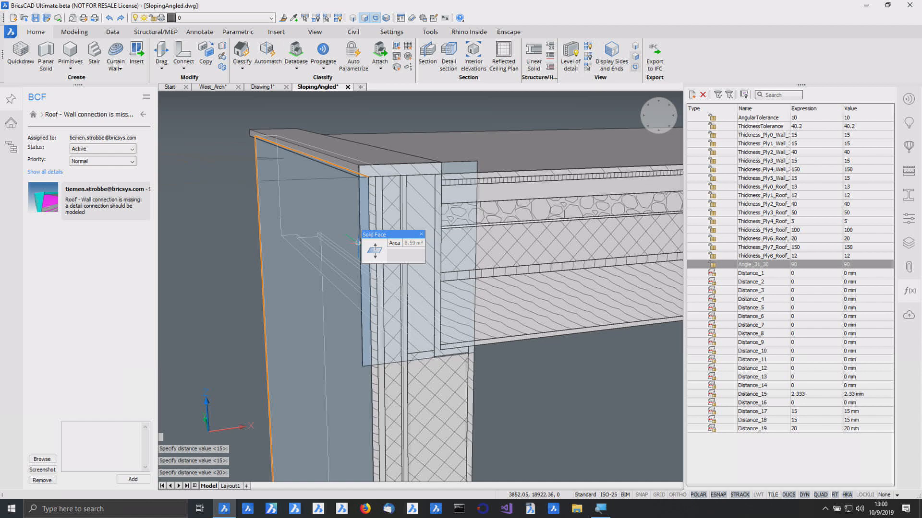
left_click(336, 241)
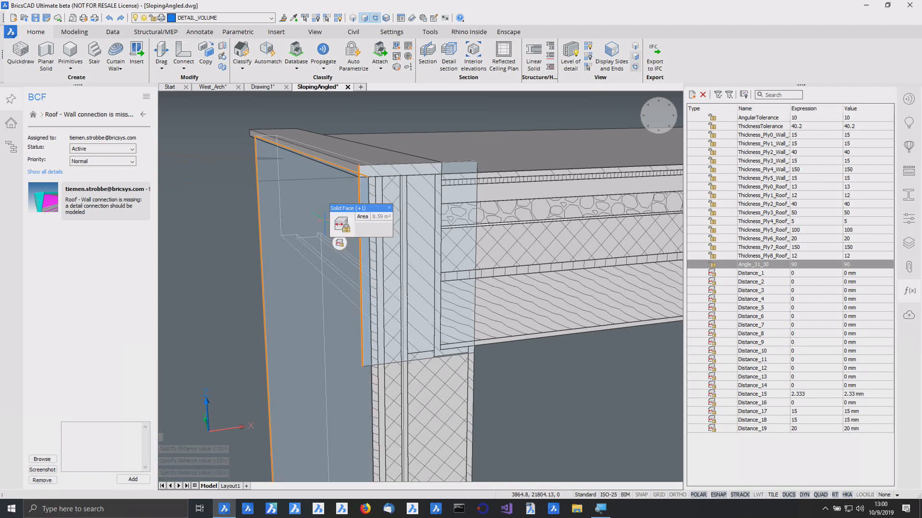
key("Return")
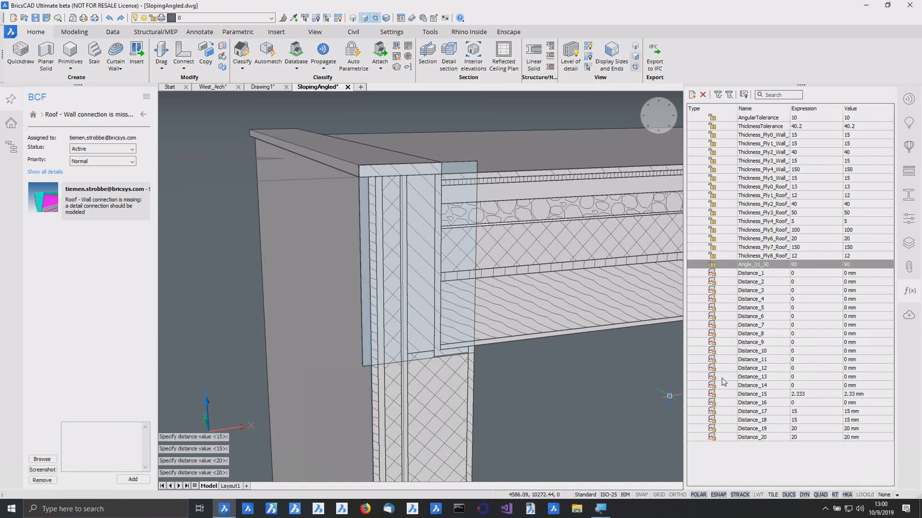
Animate the Angle_31_30 parameter again to recheck the newly constrained detail
right_click(801, 270)
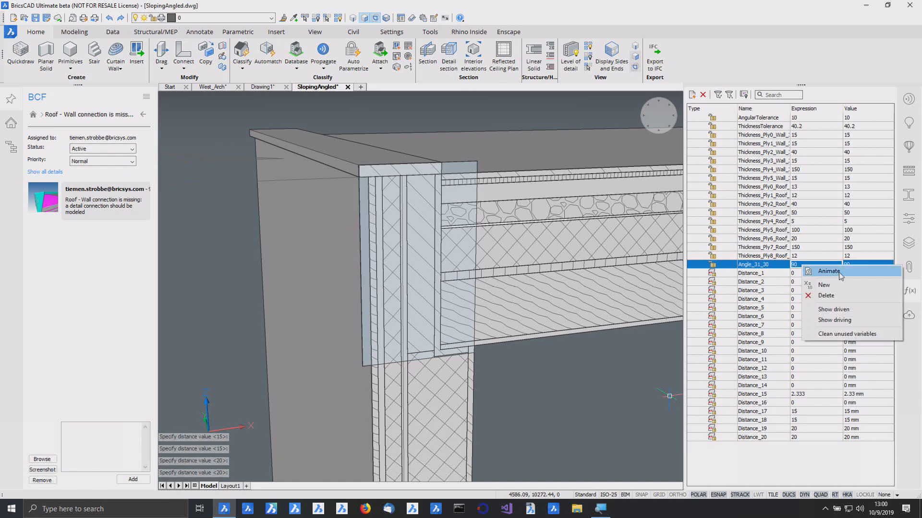
left_click(812, 276)
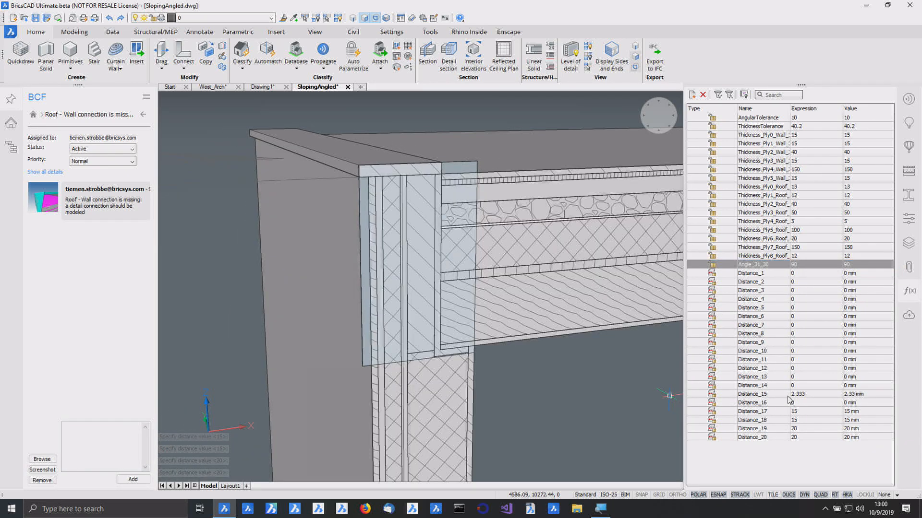
scroll(601, 424, "down", 4)
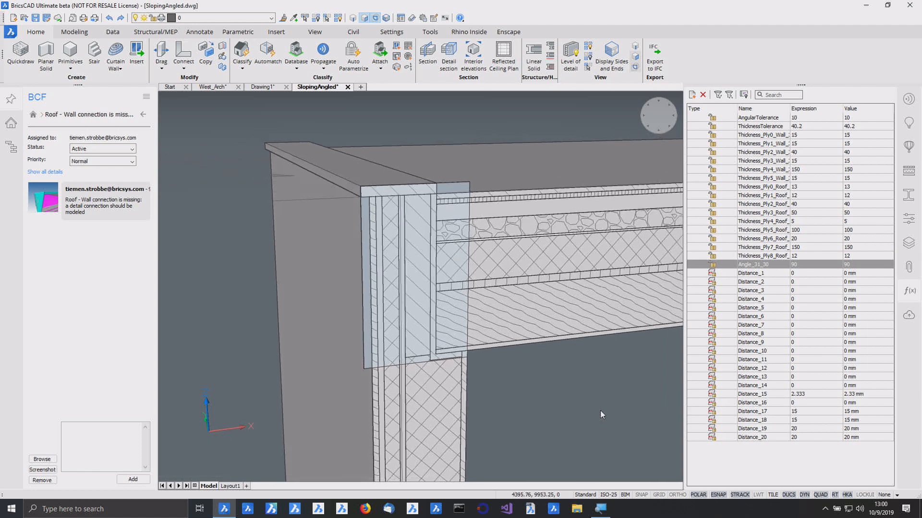
Set the detail's AngularTolerance to 45 and save the SlopingAngled drawing
left_click(827, 119)
type("45")
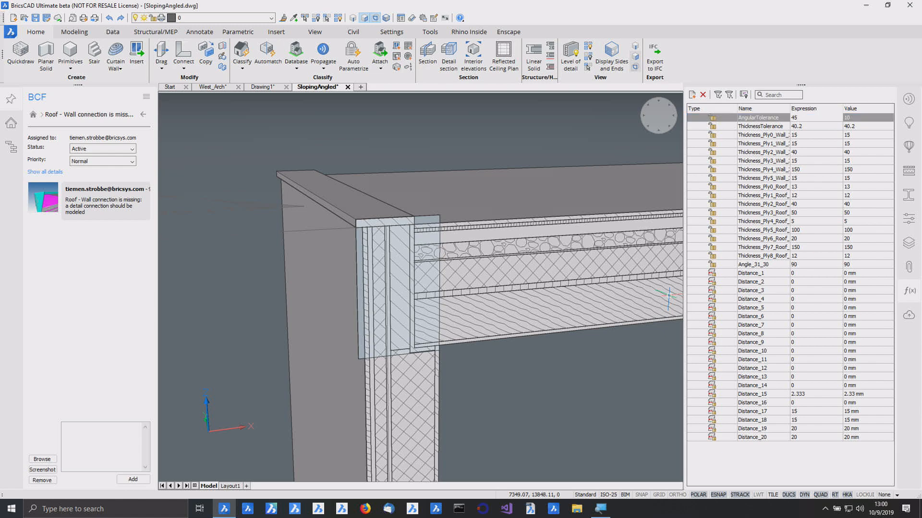
key("Return")
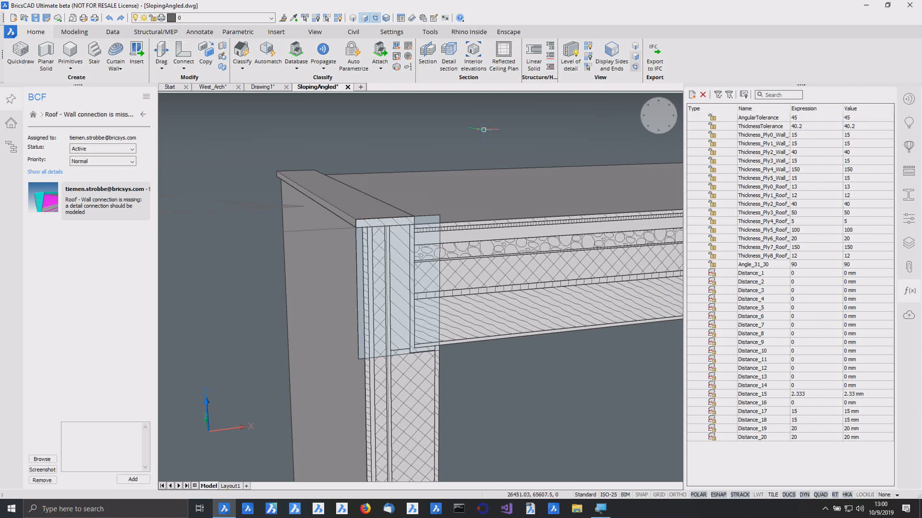
key("ctrl+s")
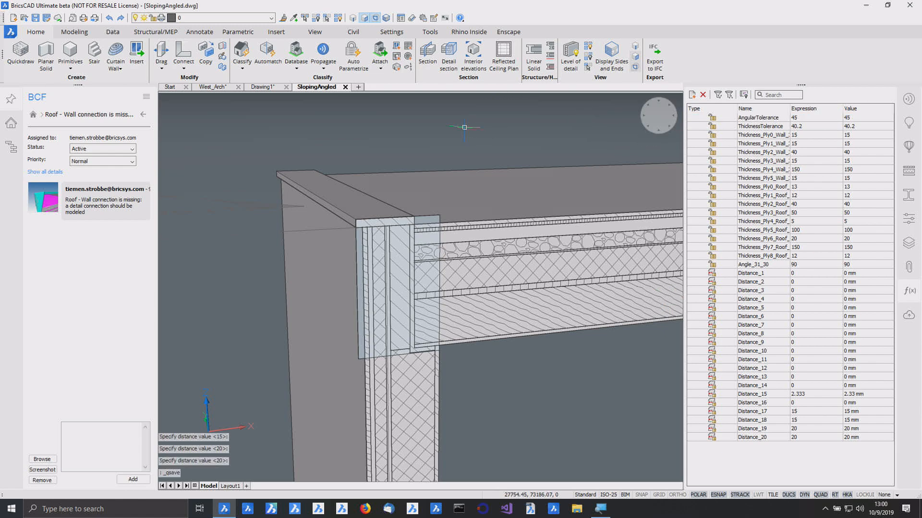
Propagate the SlopingAngled library detail in the West_Arch drawing, apply all suggested locations, and inspect the roof-wall corner
left_click(219, 87)
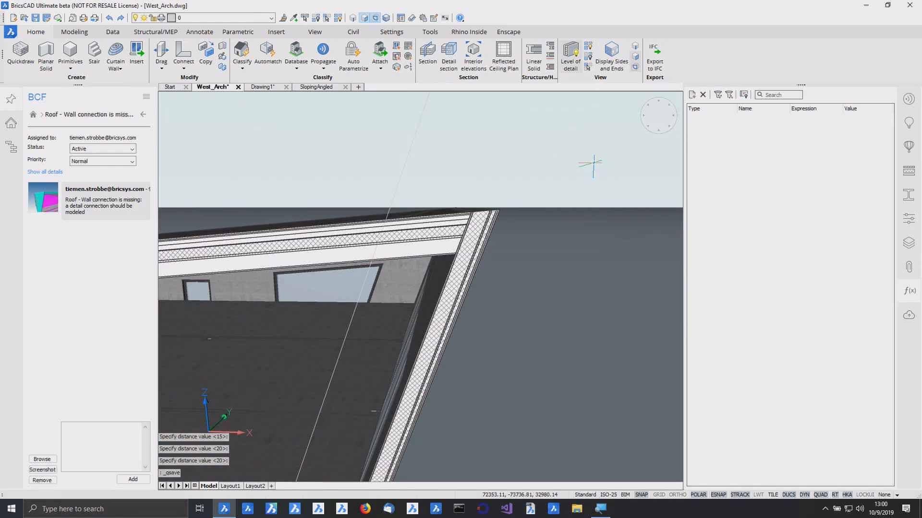
left_click(907, 106)
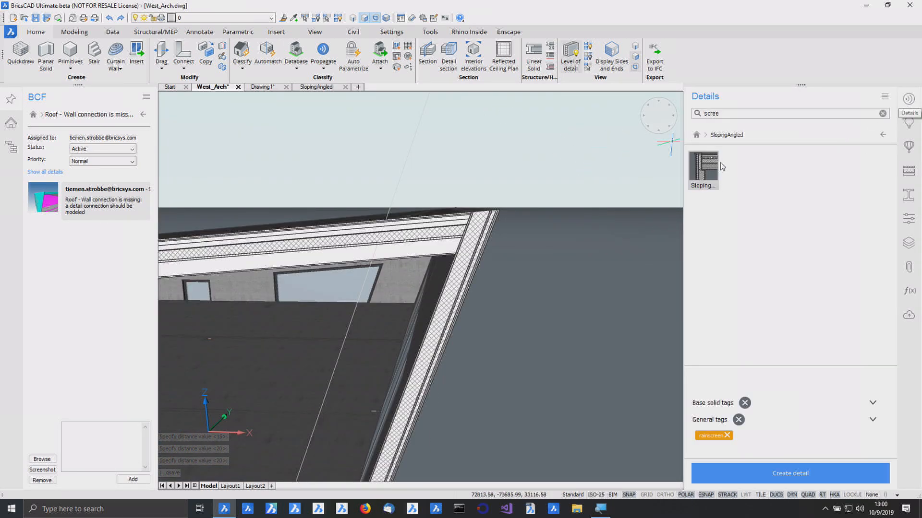
left_click_drag(709, 167, 675, 170)
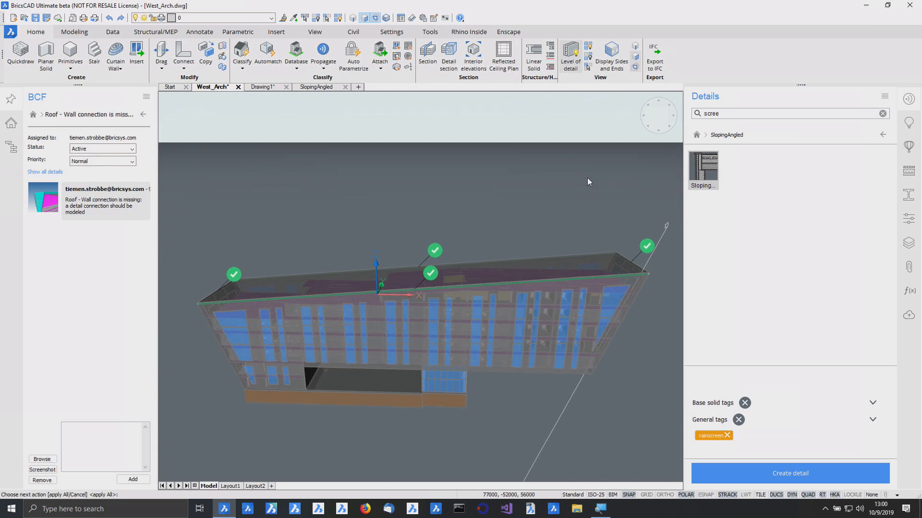
key("Return")
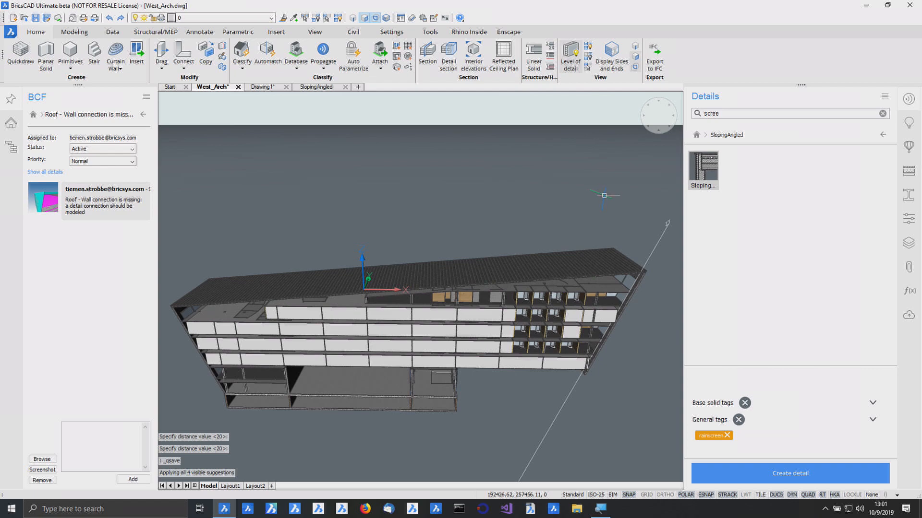
scroll(629, 283, "up", 8)
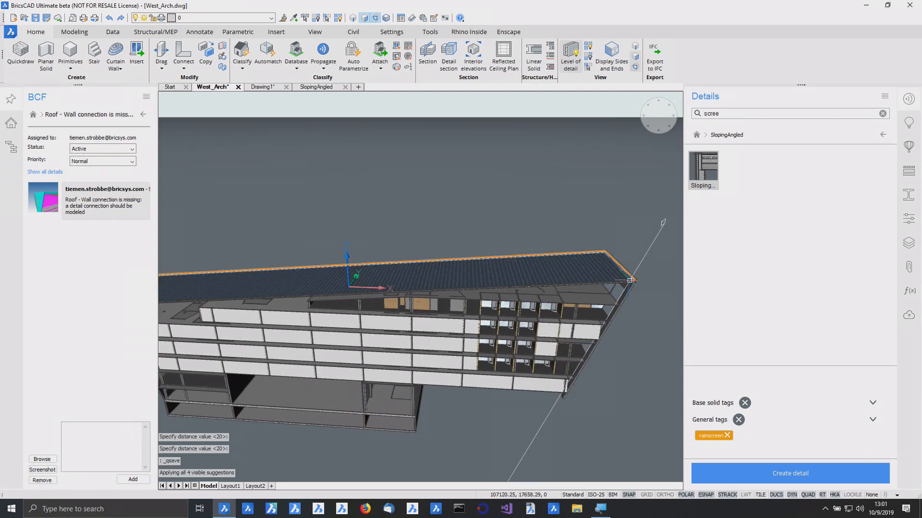
middle_click_drag(660, 320, 644, 291, "shift")
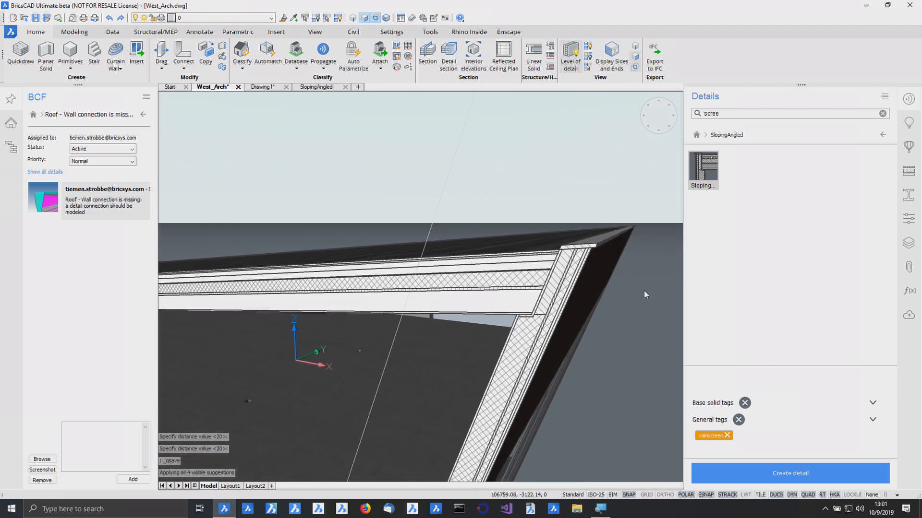
middle_click_drag(646, 290, 631, 264, "shift")
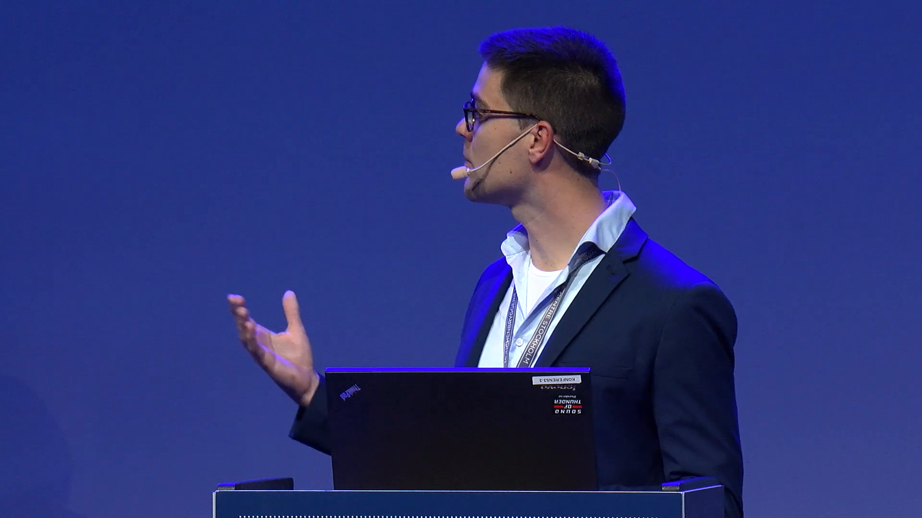
Set the missing roof-wall connection issue's status to Resolved, return to the issue list and refresh it
left_click(106, 152)
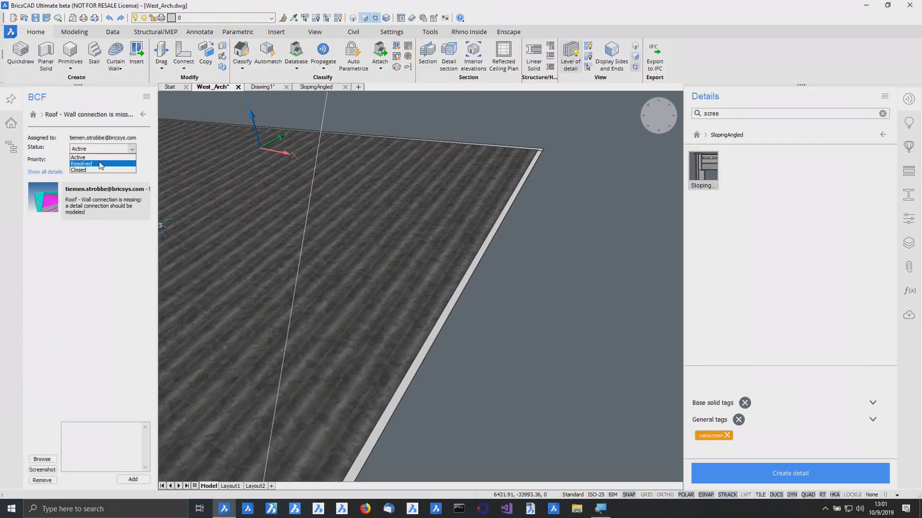
left_click(100, 163)
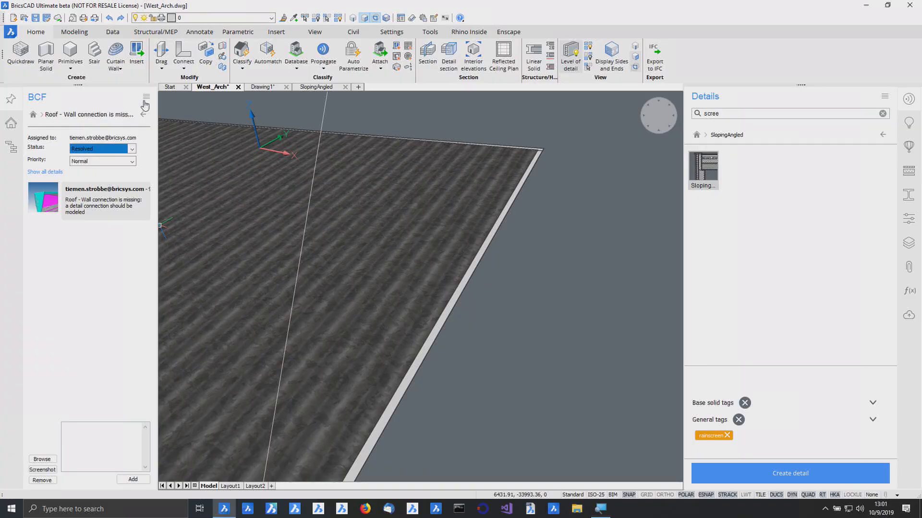
left_click(143, 115)
left_click(146, 97)
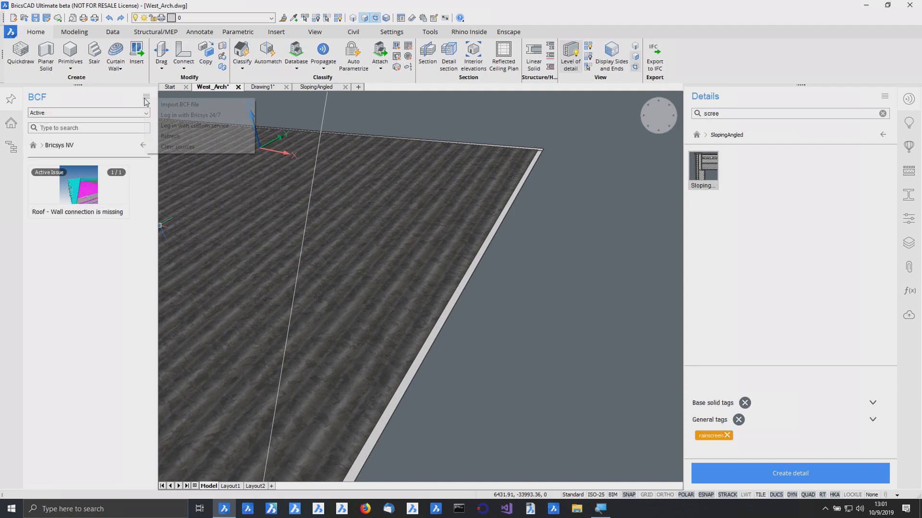
left_click(164, 136)
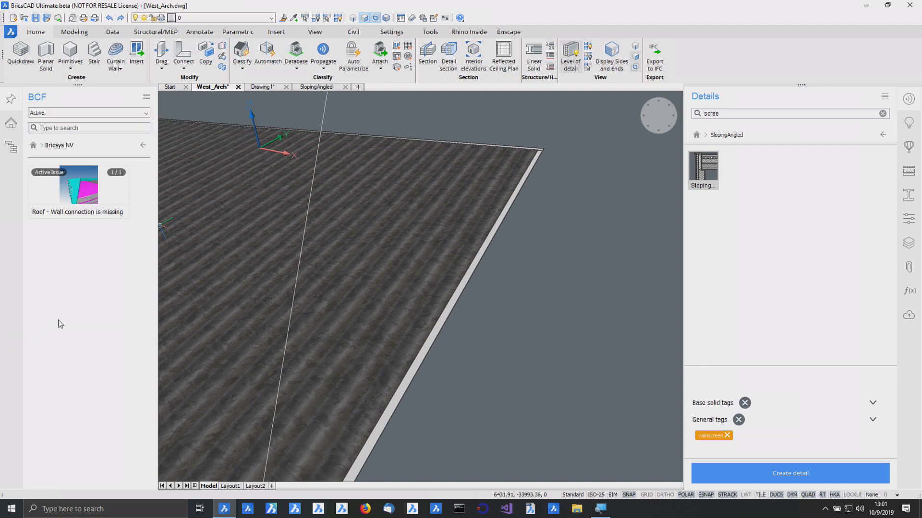
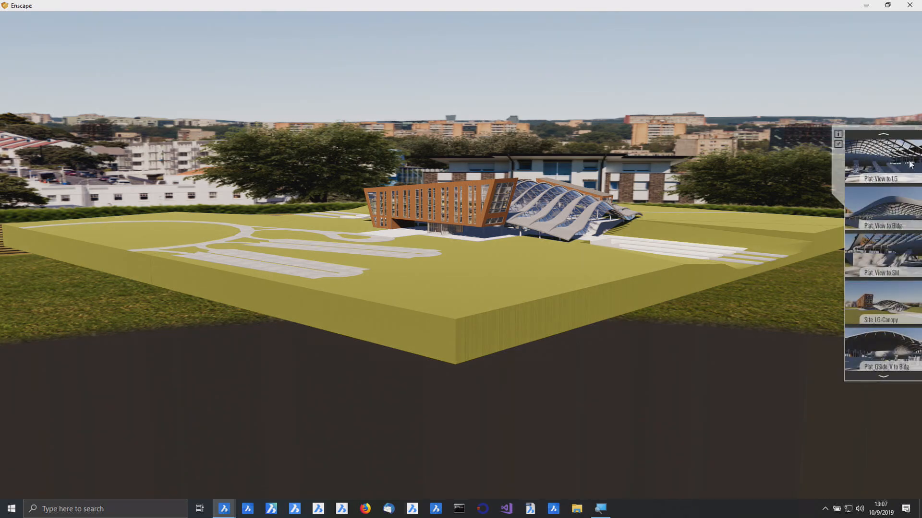
Visit the saved camera views Plat-View to LG, Plat_View to Bldg, Plat_View to SM and Site_LG-Canopy
left_click(909, 166)
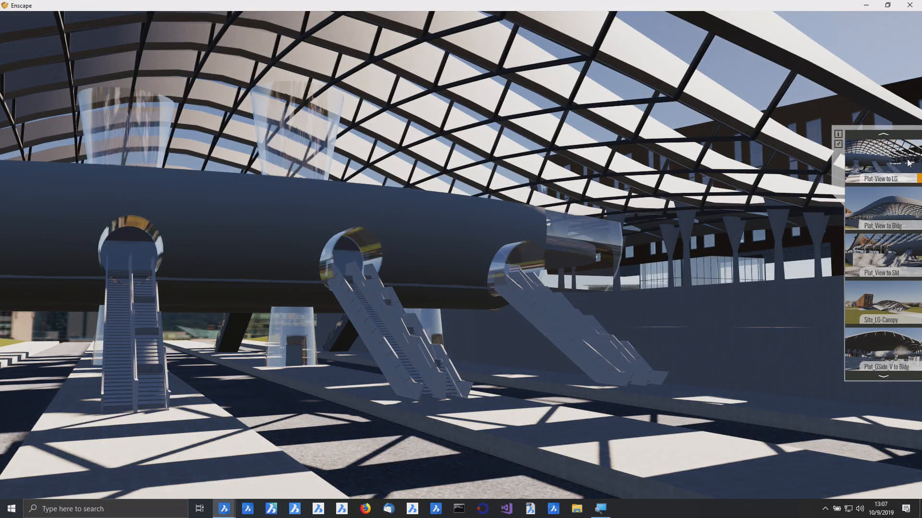
left_click(895, 208)
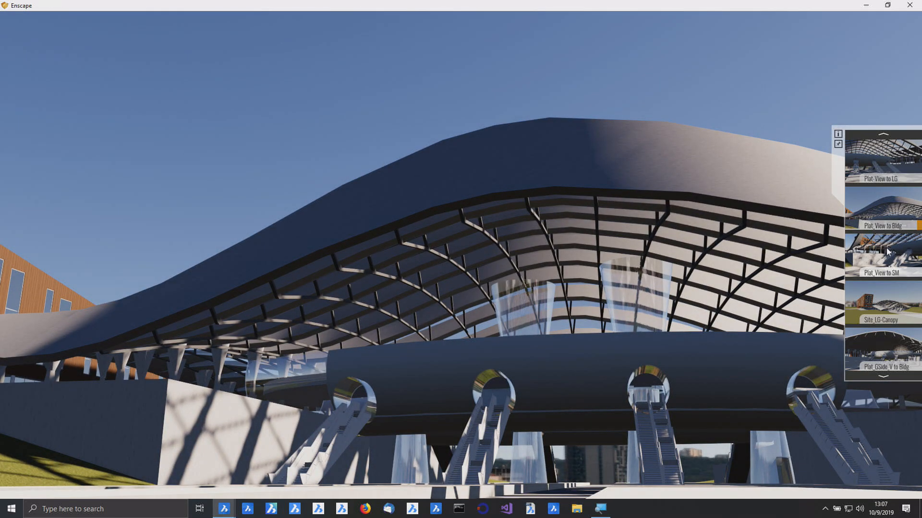
left_click(887, 250)
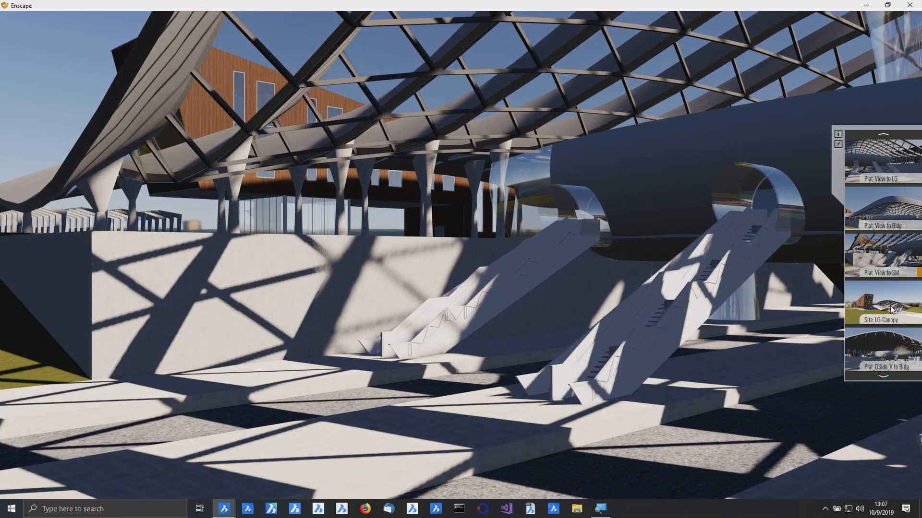
left_click(891, 309)
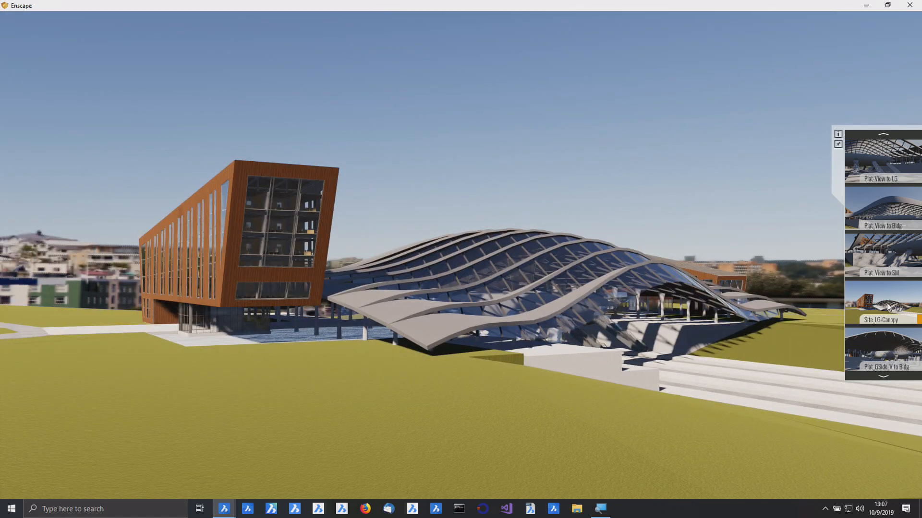
Visit the saved interior views WEST_Lvl0 and WEST_Lvl2 to examine the lobby and the furnished office floor
scroll(887, 307, "down", 8)
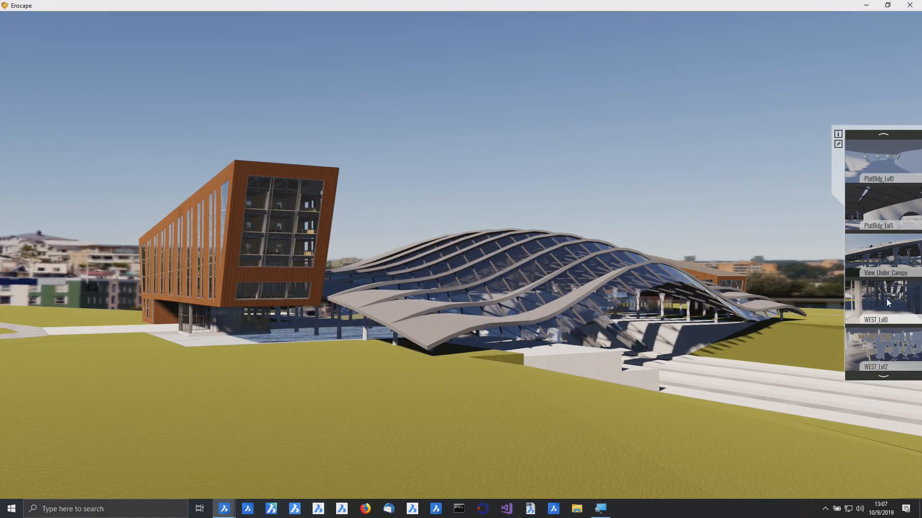
left_click(886, 299)
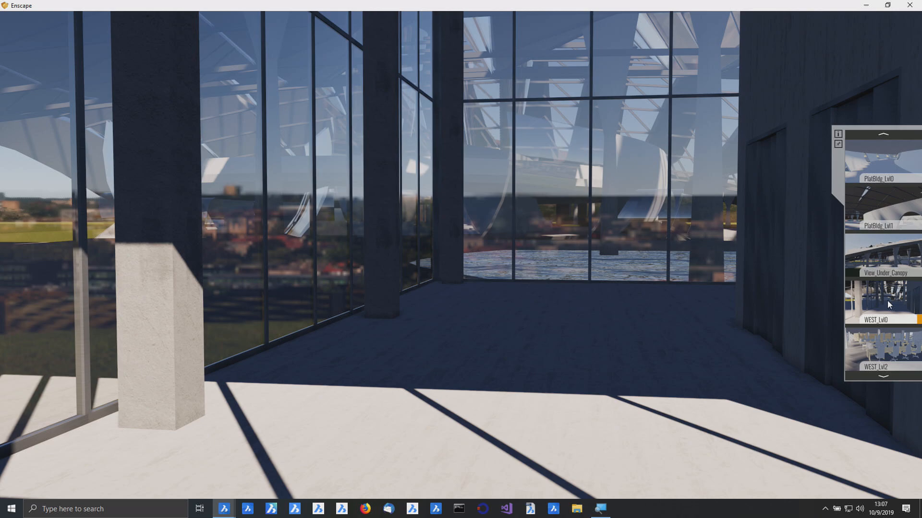
scroll(887, 304, "down", 1)
left_click(889, 304)
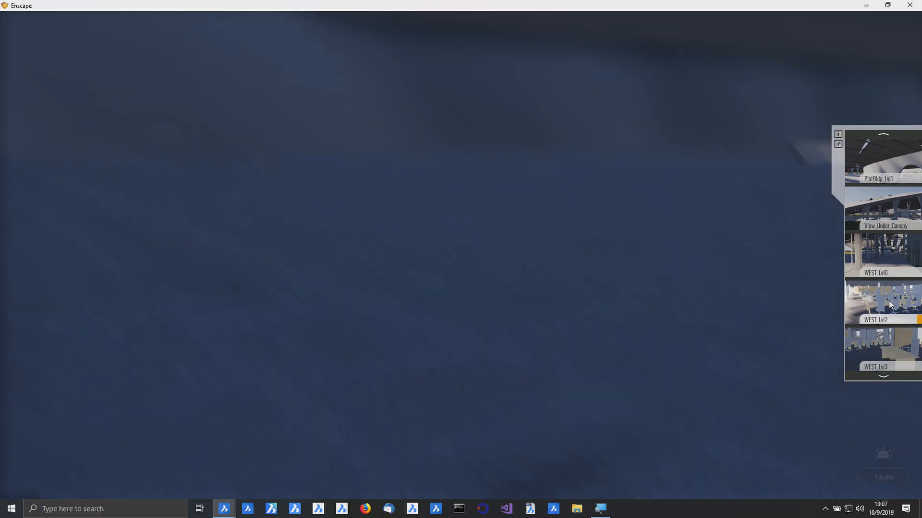
scroll(887, 302, "down", 2)
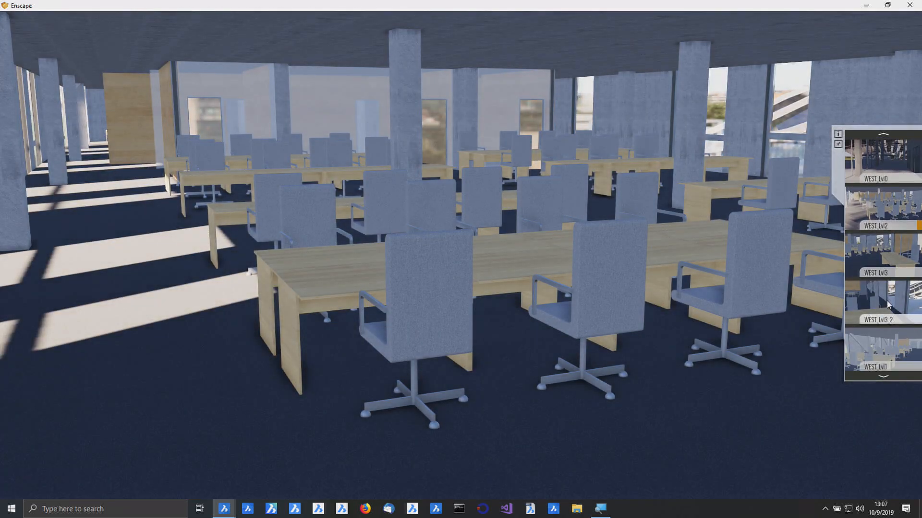
Visit the saved exterior views WEST_Front and WEST_Underfront to examine the west building beside the canopy
scroll(886, 300, "down", 4)
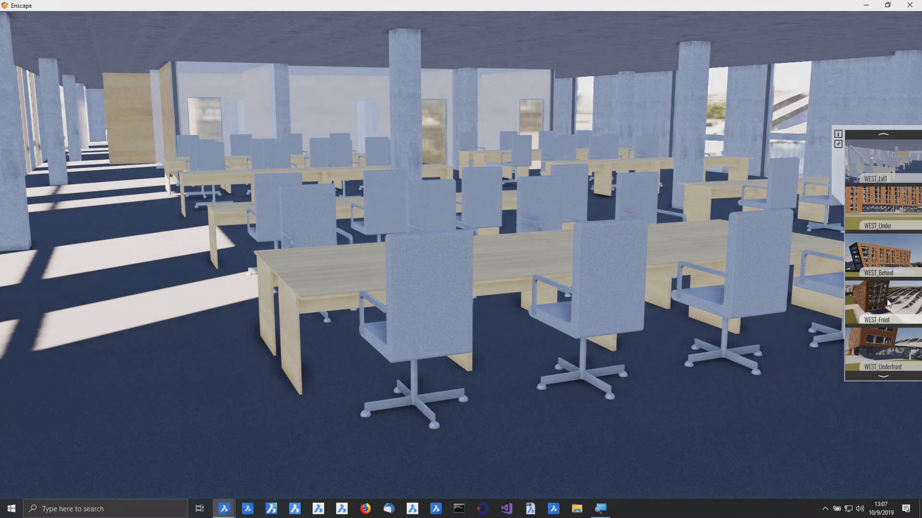
scroll(886, 300, "down", 2)
left_click(887, 261)
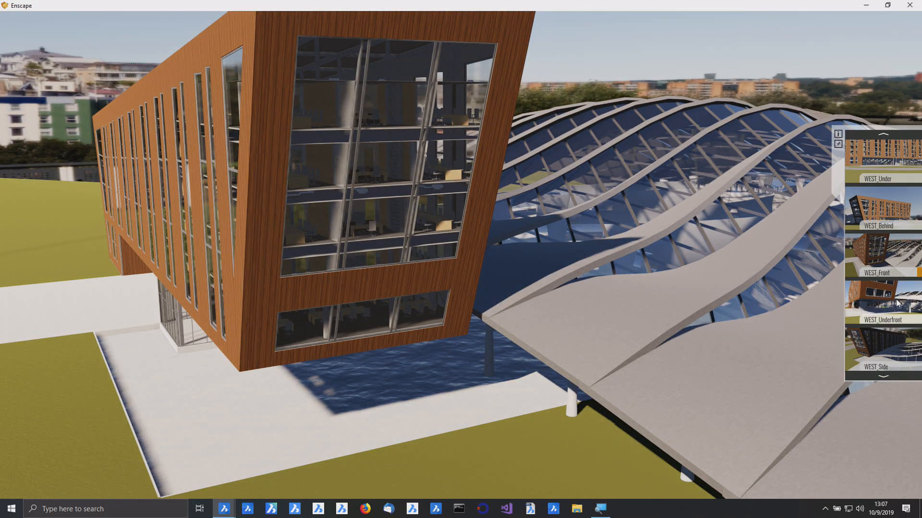
left_click(896, 303)
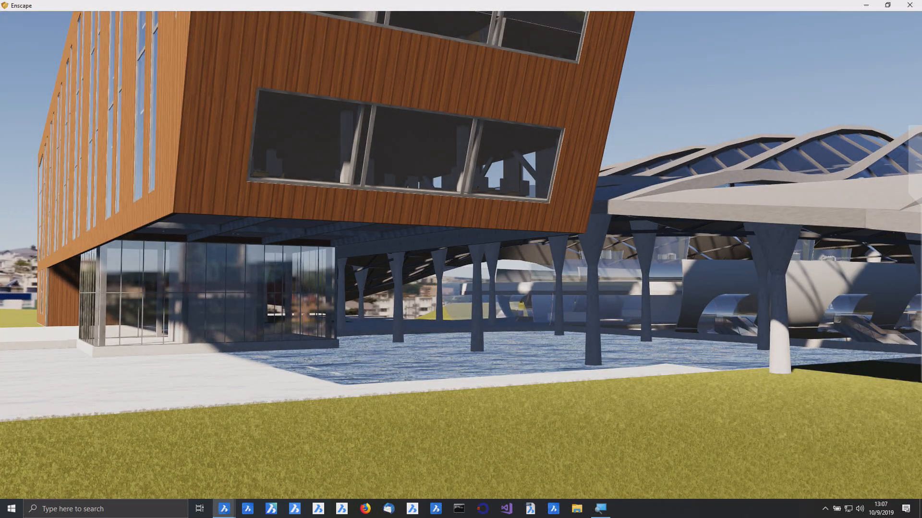
Aim the camera at the west building's glazed ground-floor corner and start a video camera path with a keyframe there
left_click_drag(461, 260, 127, 245)
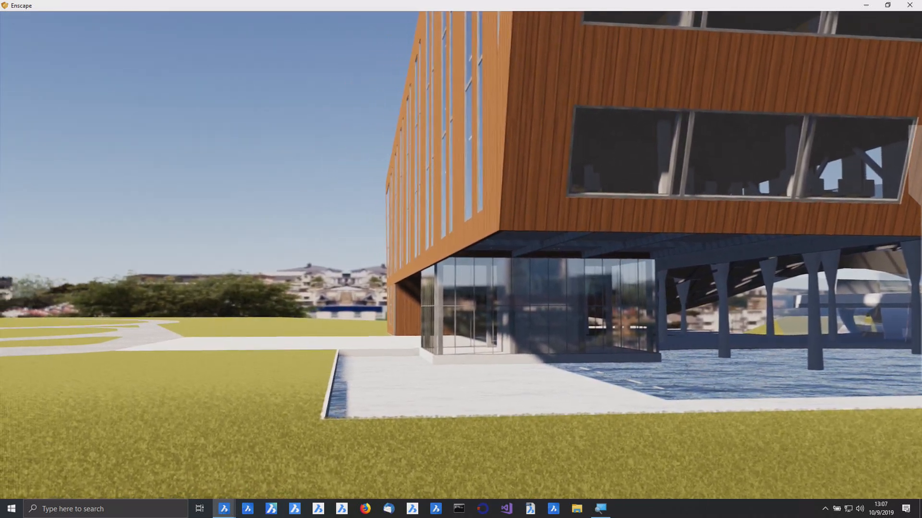
left_click_drag(614, 404, 590, 401)
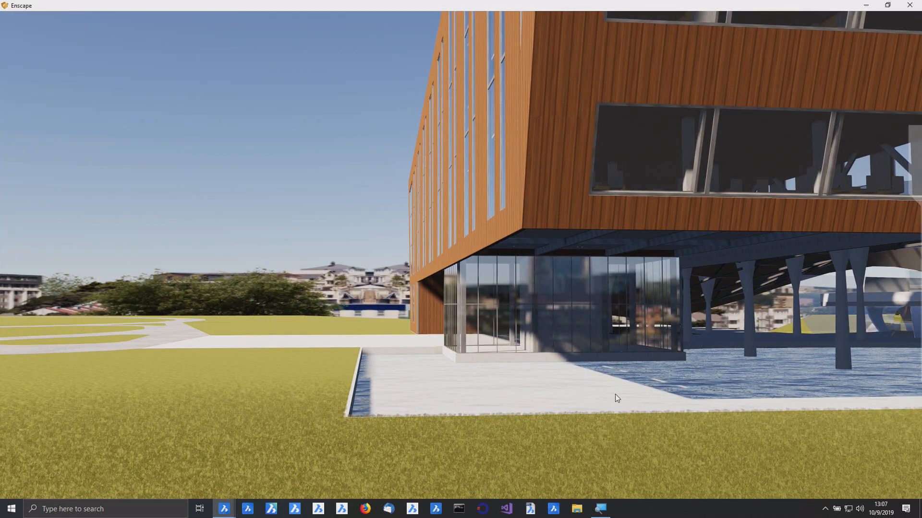
key("k")
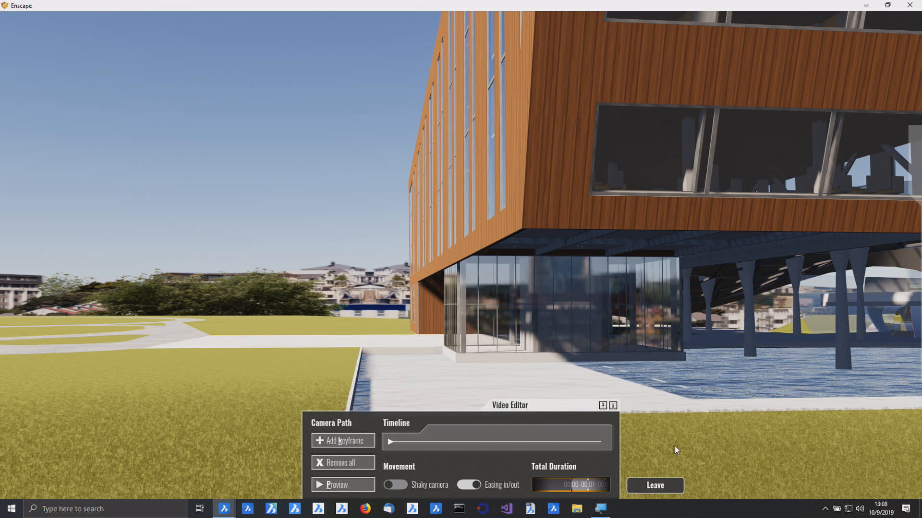
Move the camera around to the building's long wood-clad facade, facing the open passage beside the glass lobby, and add a keyframe
key("w")
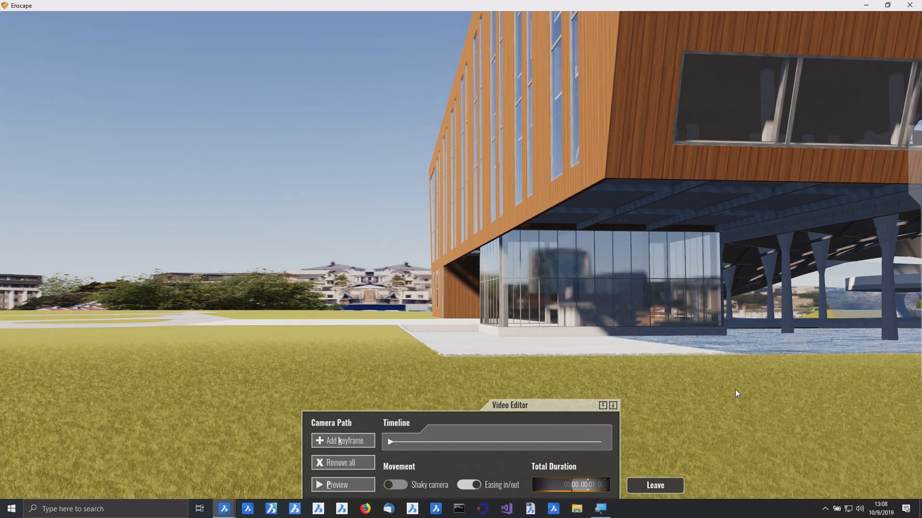
right_click_drag(661, 334, 700, 299)
right_click_drag(565, 296, 303, 263)
key("a")
left_click_drag(327, 261, 345, 267)
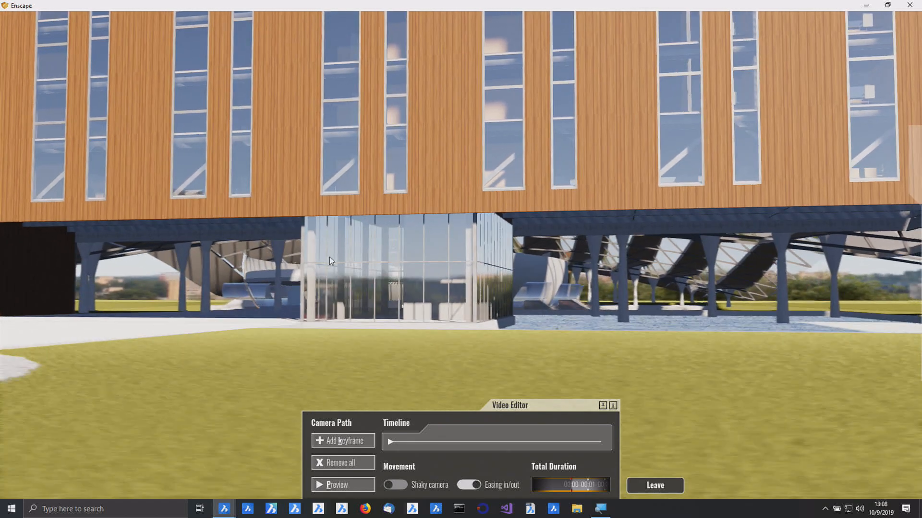
key("a")
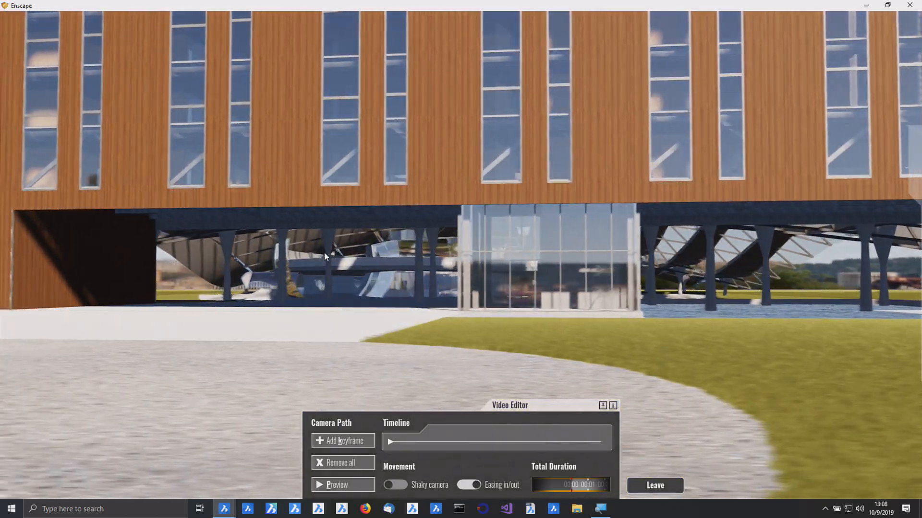
key("a")
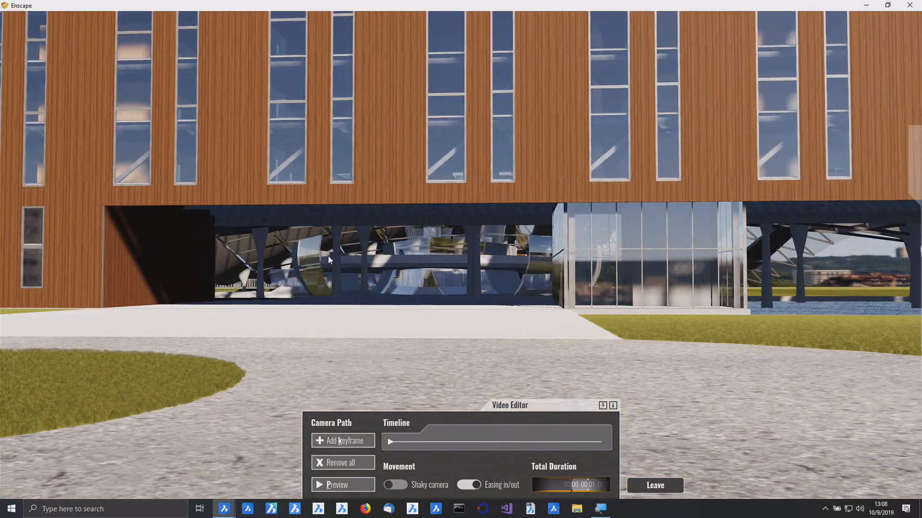
key("k")
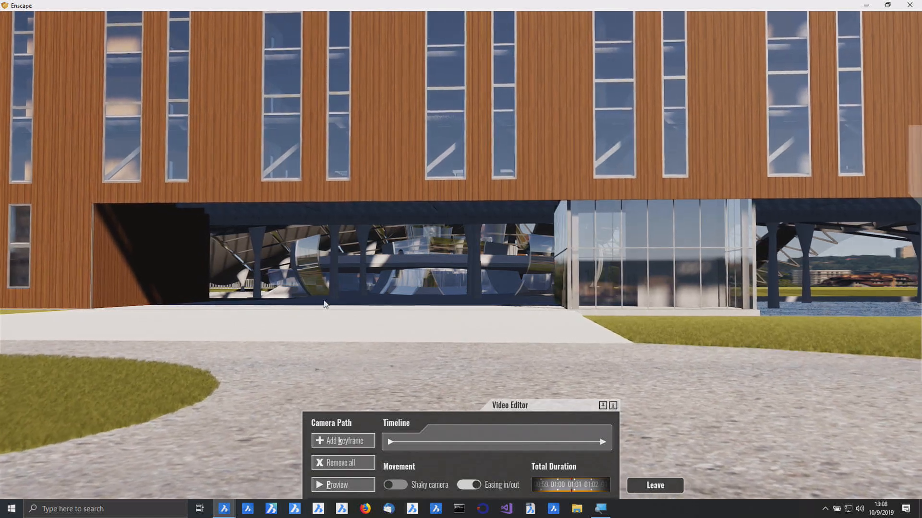
Walk the camera forward through the passage beneath the building to the columns under the station canopy and add another keyframe
key("w")
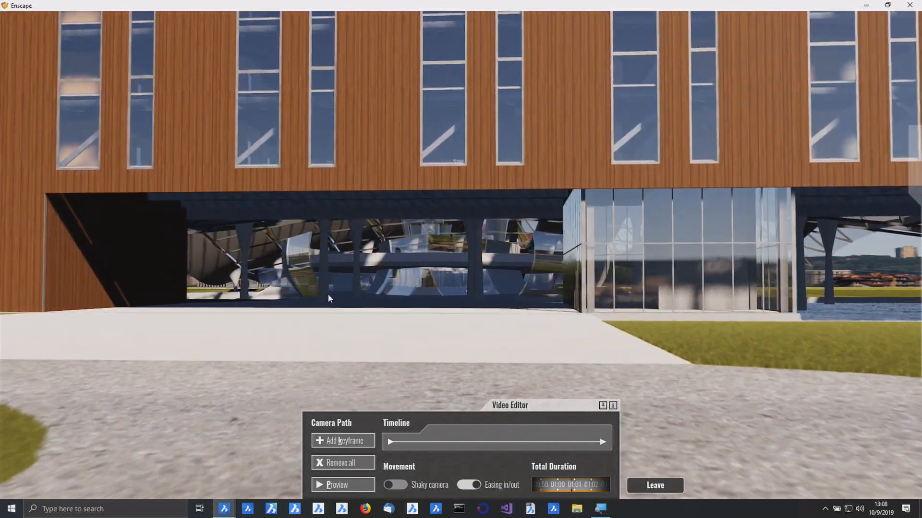
key("w")
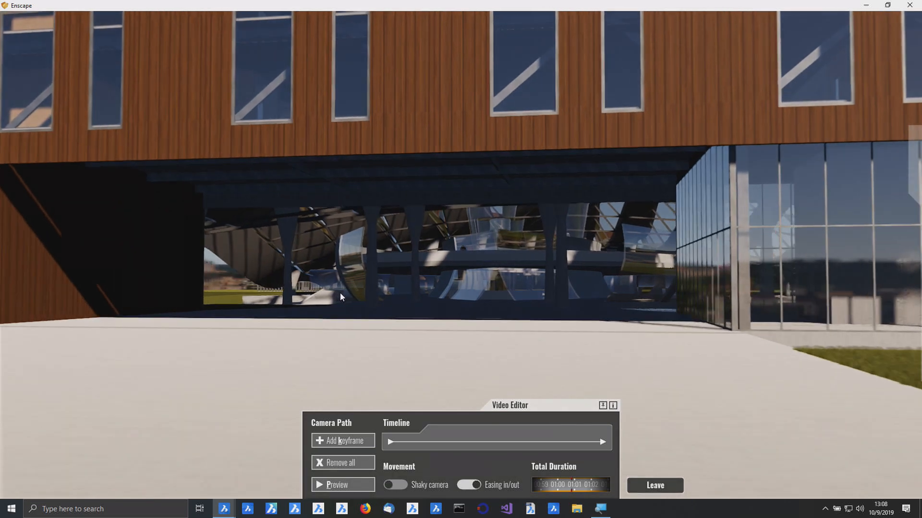
key("w")
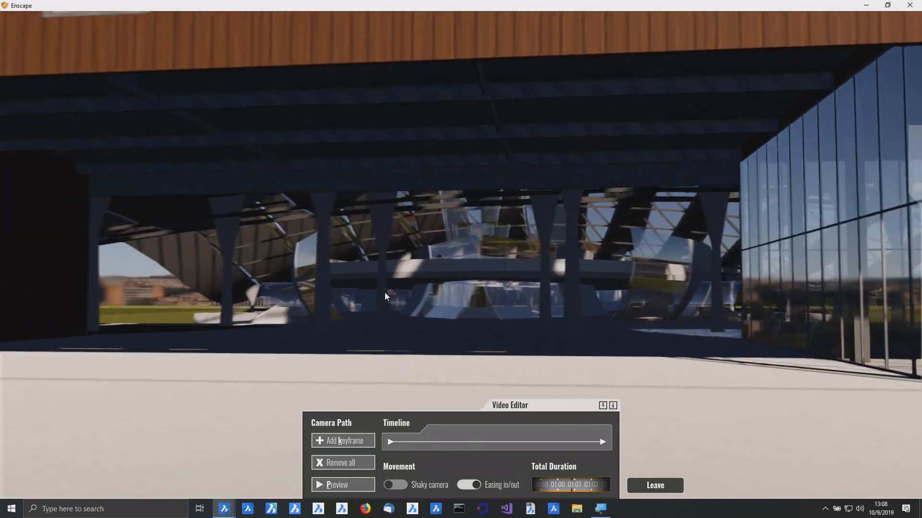
key("w")
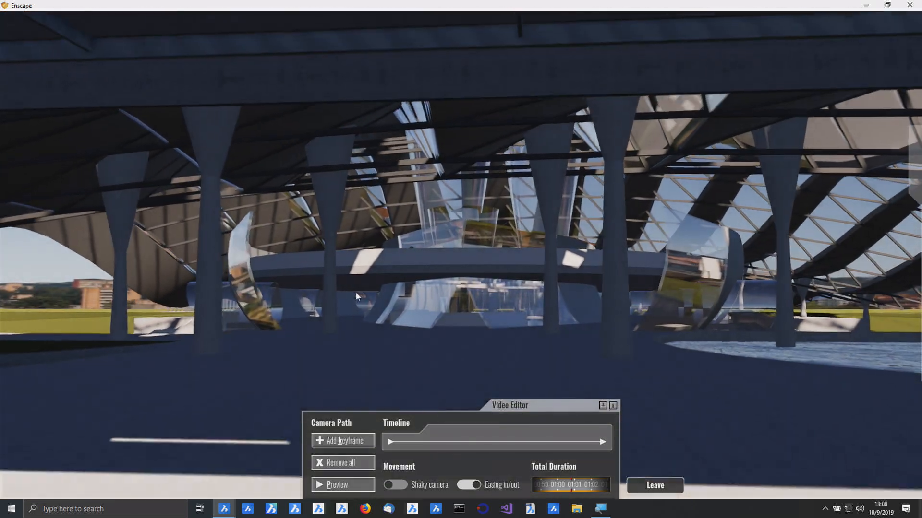
key("w")
mouse_move(402, 258)
left_mouse_down()
mouse_move(403, 172)
mouse_move(408, 254)
left_mouse_up()
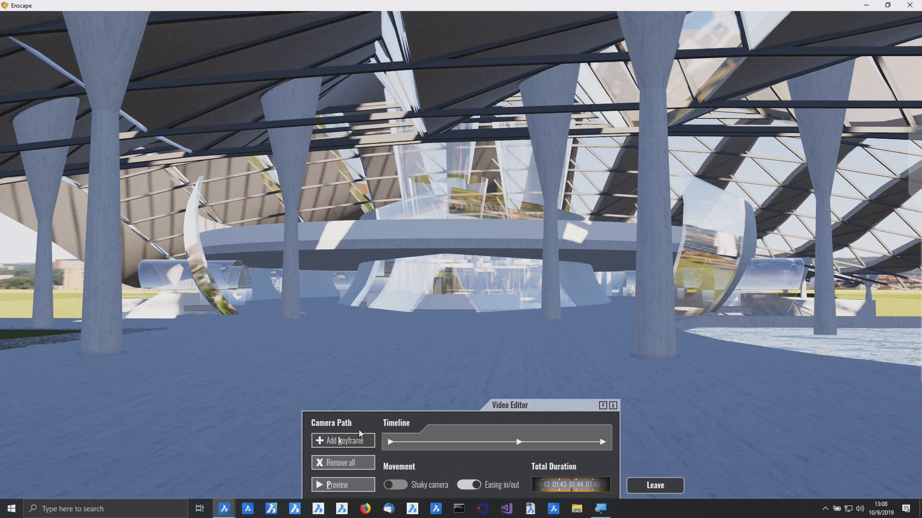
Turn the camera toward the pool, set the video's total duration to about 8 seconds, preview the path and leave the video editor
left_click_drag(496, 331, 645, 310)
left_click_drag(528, 314, 463, 329)
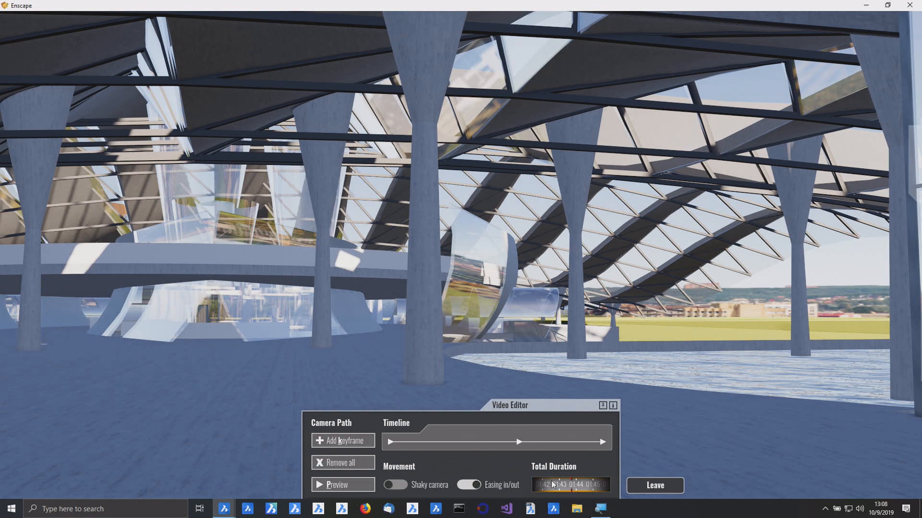
mouse_move(751, 486)
left_mouse_down()
mouse_move(729, 487)
mouse_move(750, 484)
left_mouse_up()
left_click(357, 486)
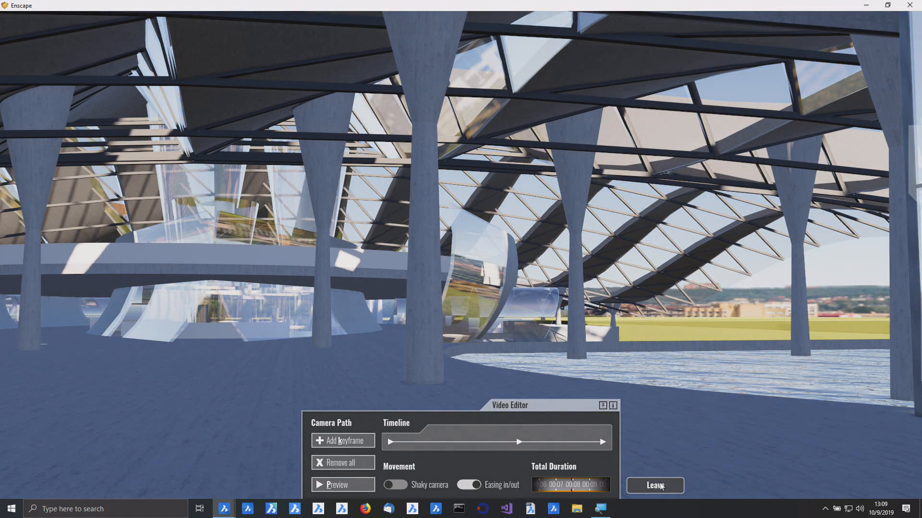
left_click(658, 486)
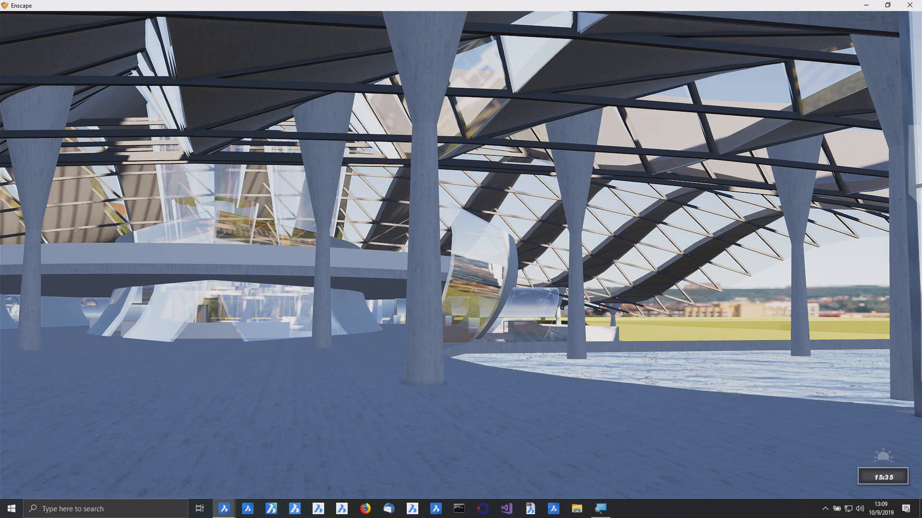
Advance the scene's time of day to 17:57, shift it slightly back for sunset light, and switch to BricsCAD's Overall drawing
key("i")
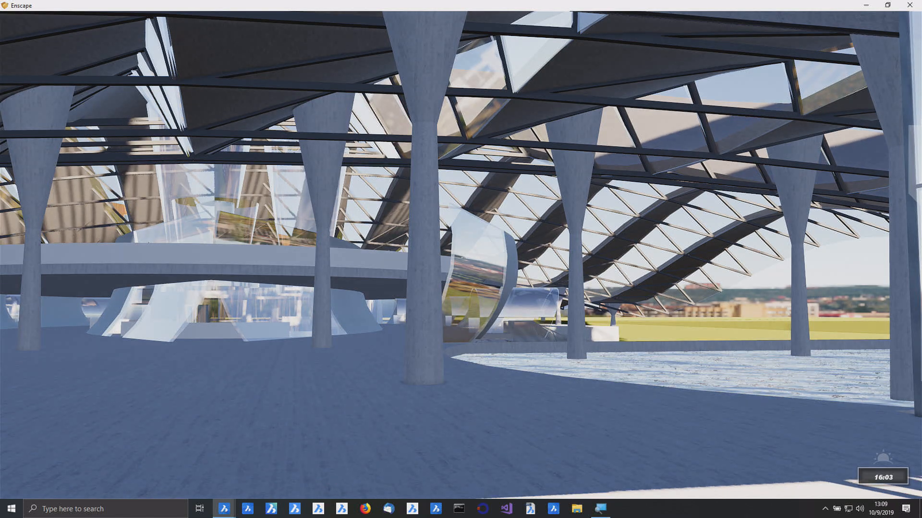
key("i")
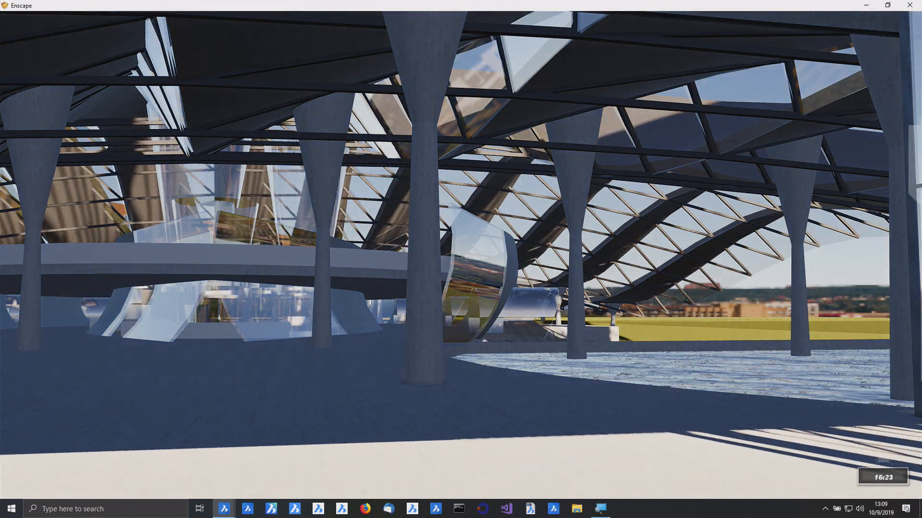
key("i")
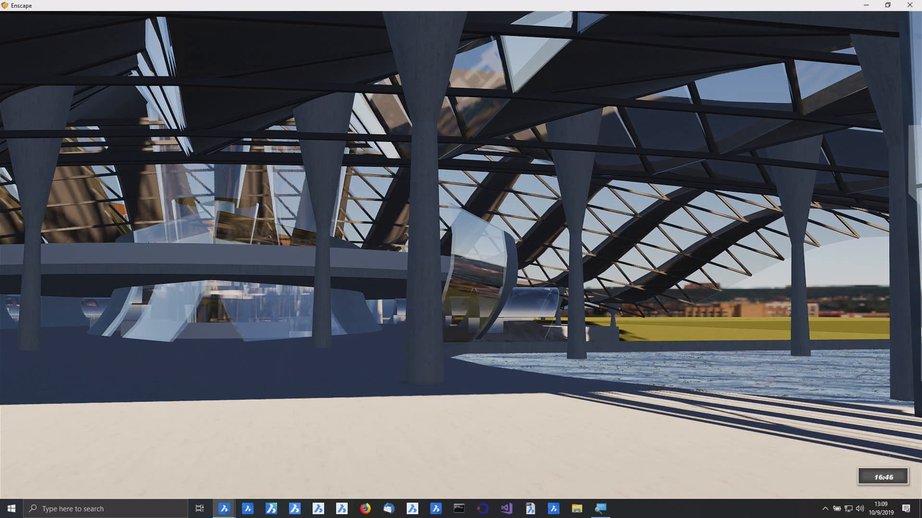
key("i")
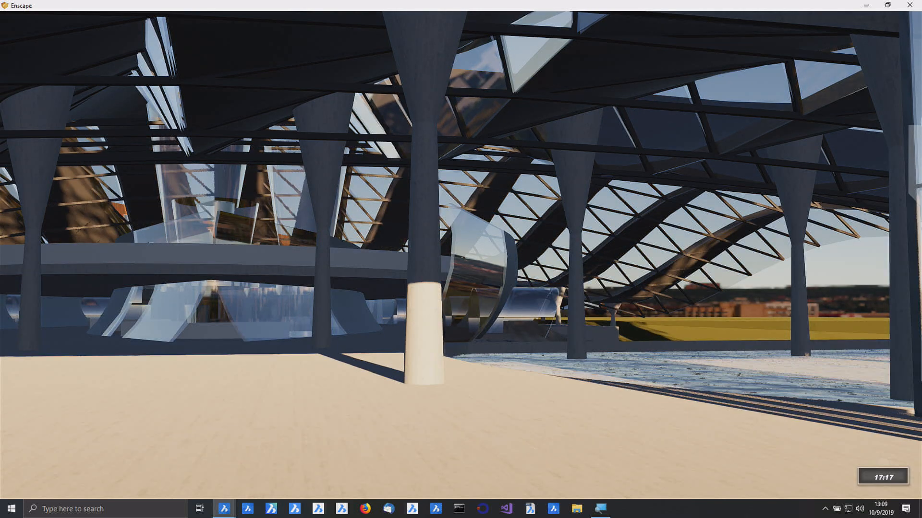
key("i")
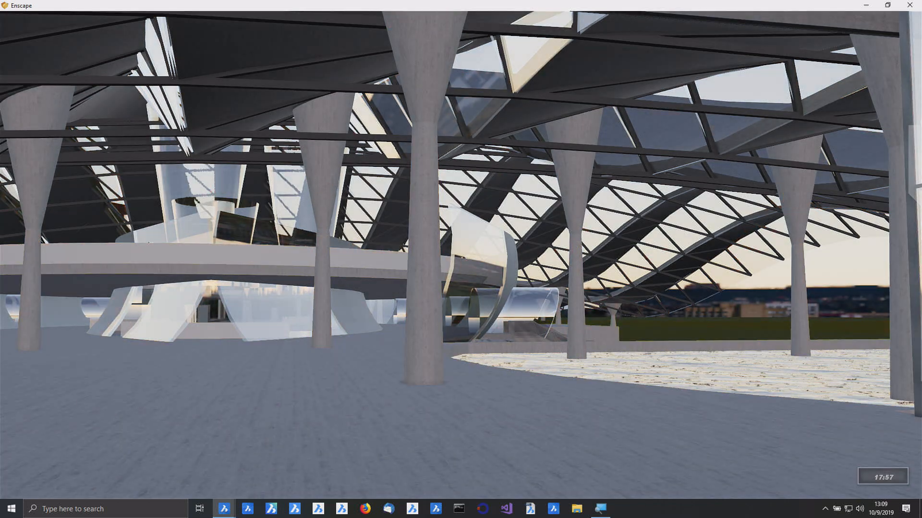
key("u")
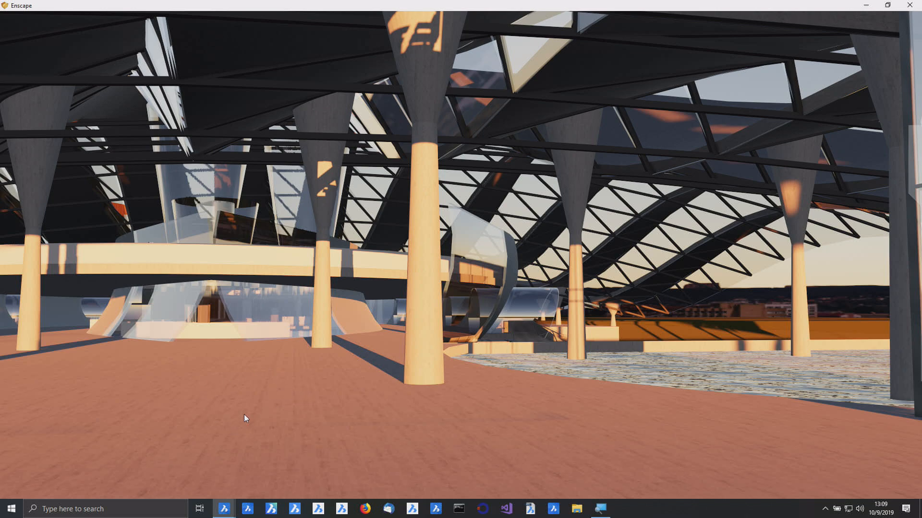
key("alt+Tab")
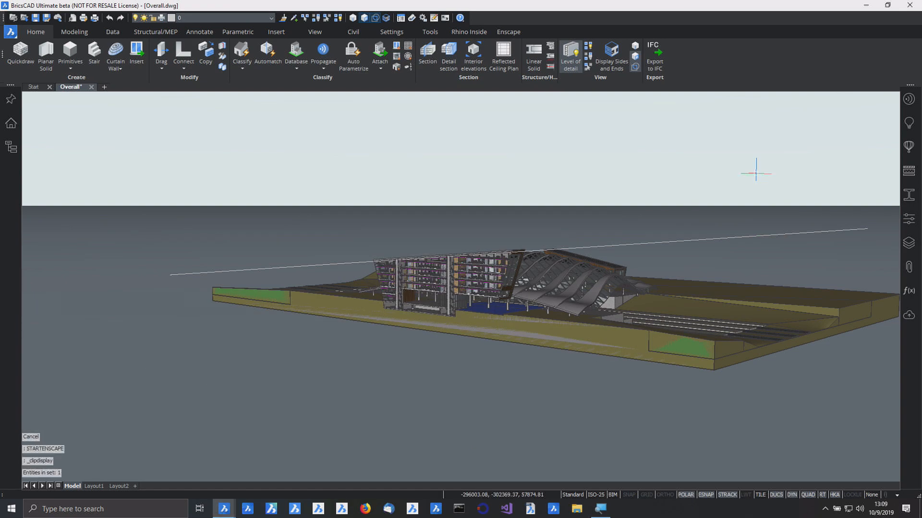
Switch to the Enscape window and jump to the saved view overlooking the cut-open office building and the station canopy
key("alt+Tab")
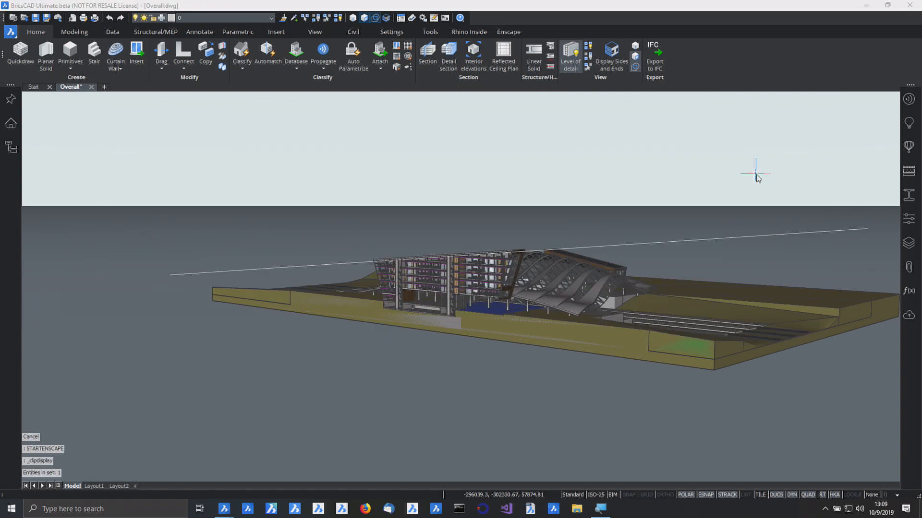
key("alt+Tab")
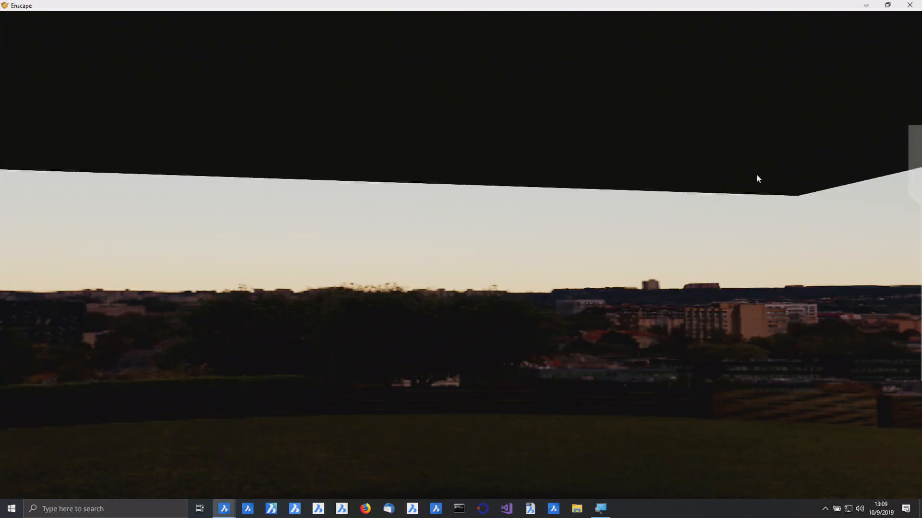
mouse_move(912, 201)
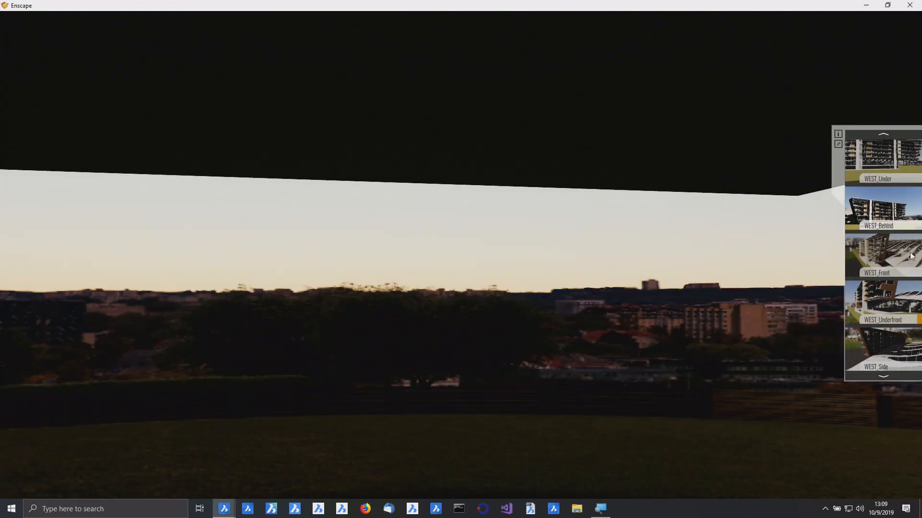
scroll(894, 370, "down", 1)
left_click(898, 363)
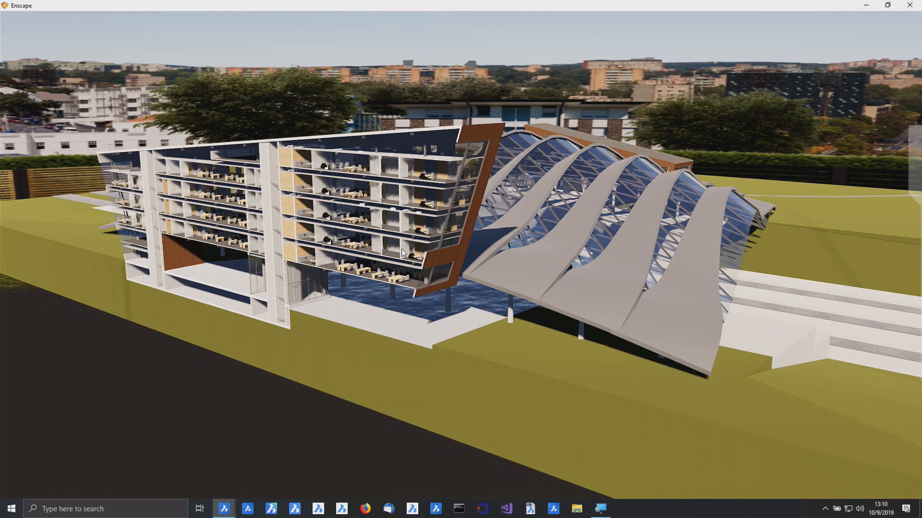
Fly the camera toward the sectioned office floors beside the slanted wood-clad end of the building
key("w")
left_click_drag(403, 253, 488, 294)
key("w")
key("w")
key("w")
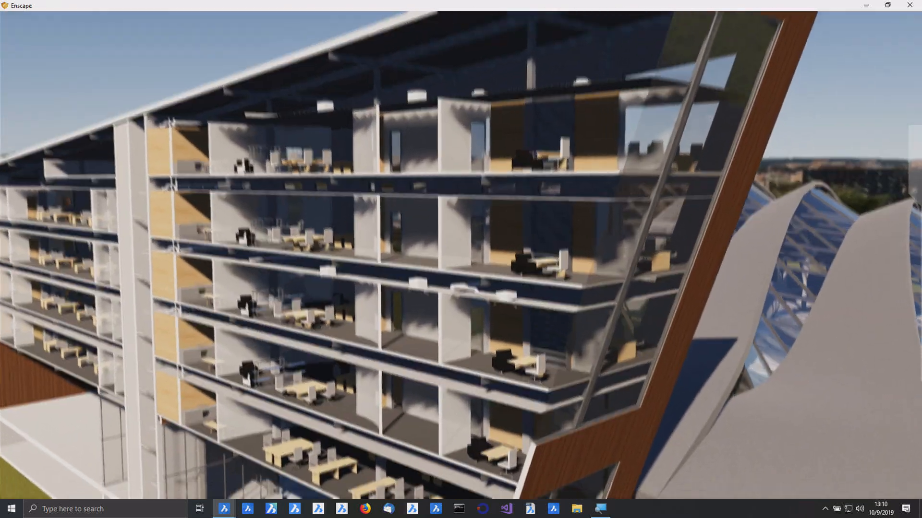
key("w")
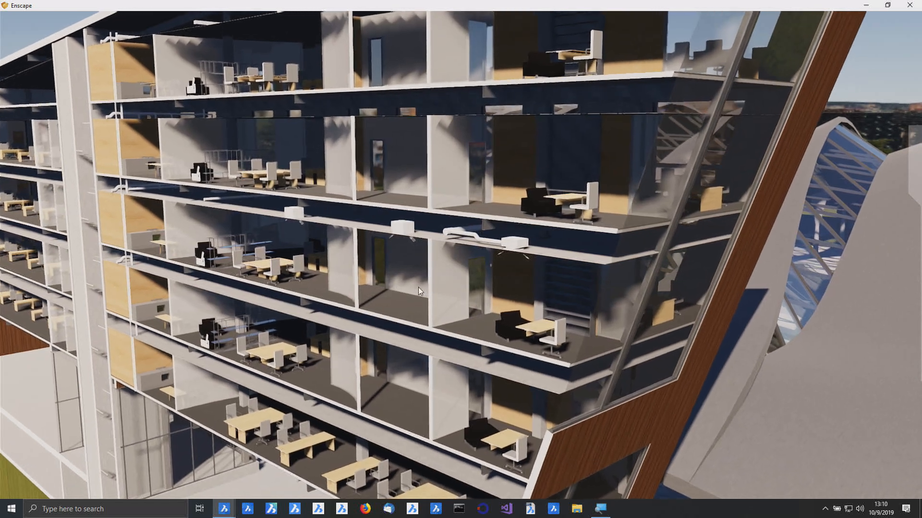
Move the camera closer to the ceiling ducts and box units above the empty middle-floor room in the section
key("w")
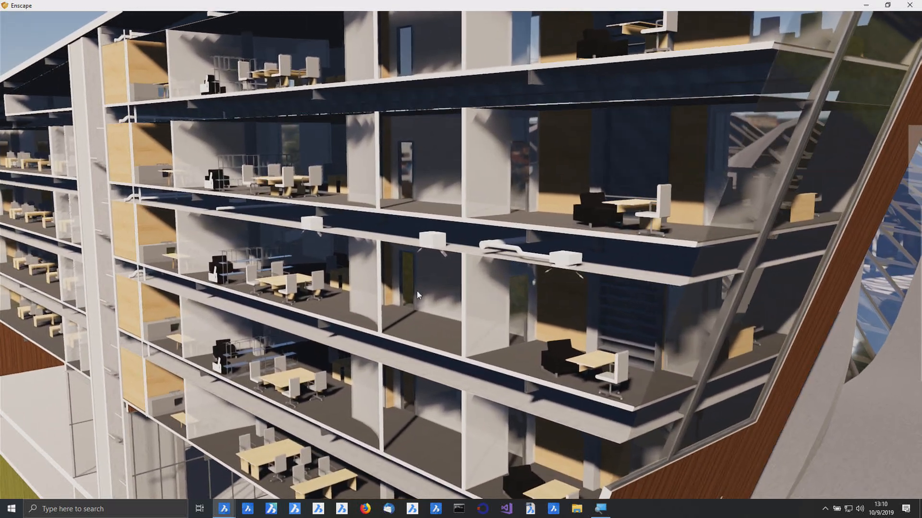
key("w")
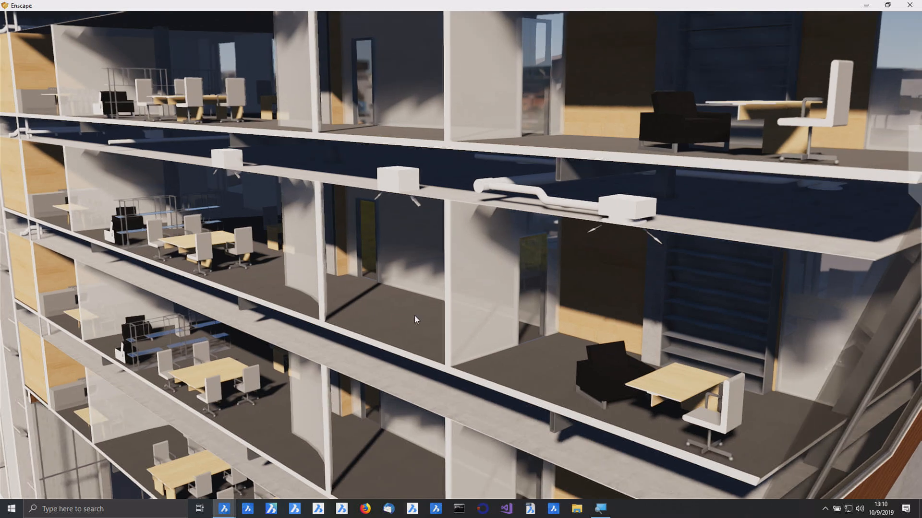
key("w")
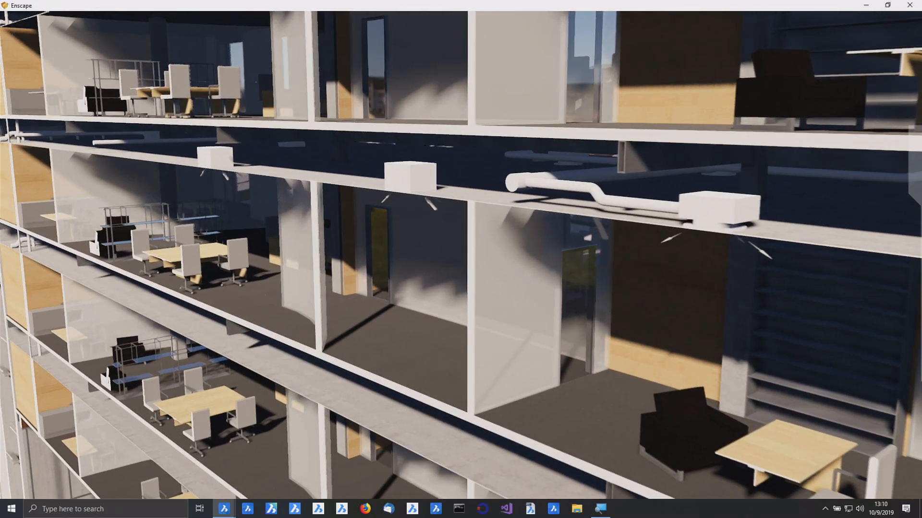
key("w")
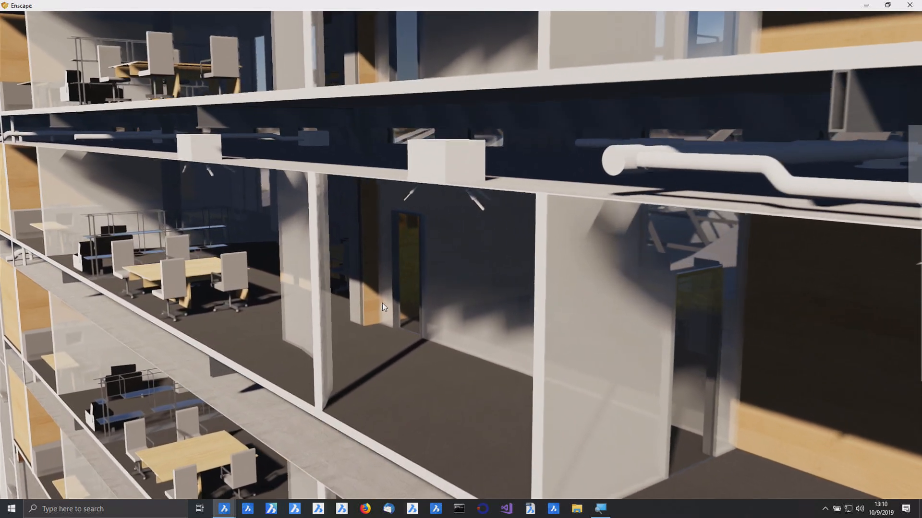
key("w")
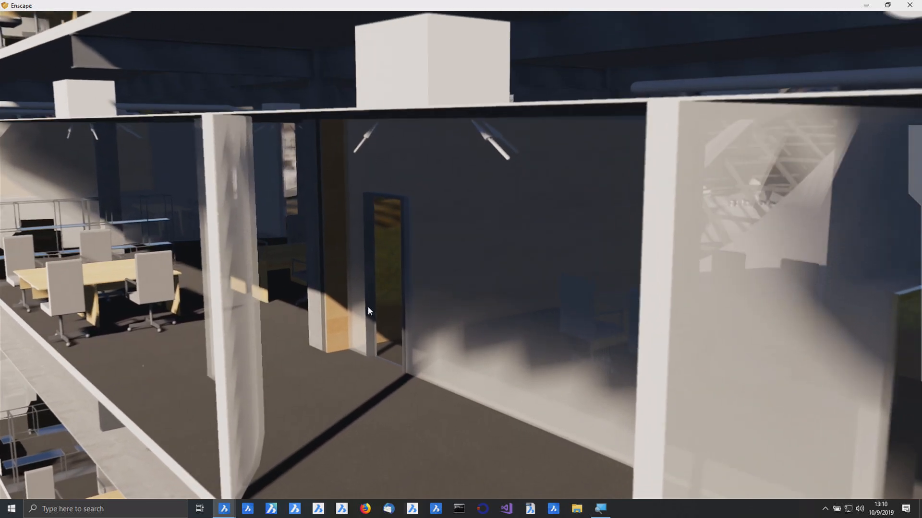
Walk the camera through the furnished office interior and turn to the window overlooking the curved station canopy
key("w")
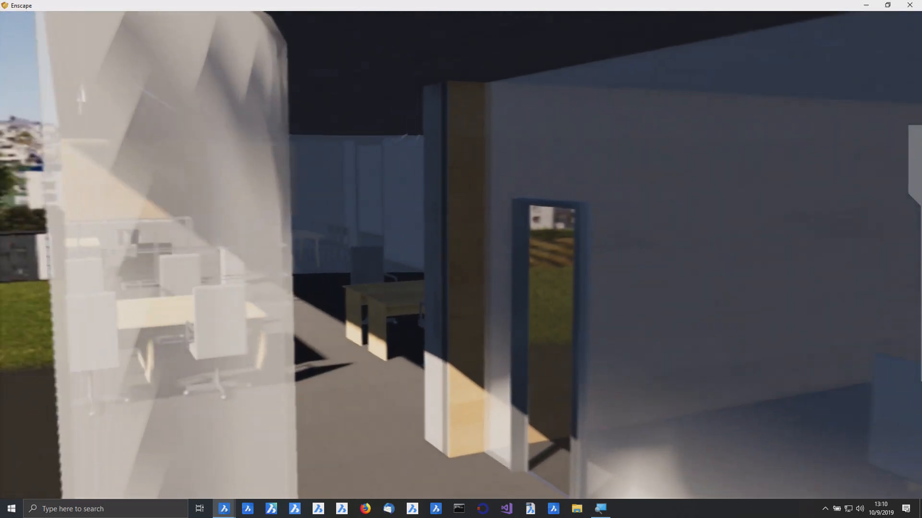
key("w")
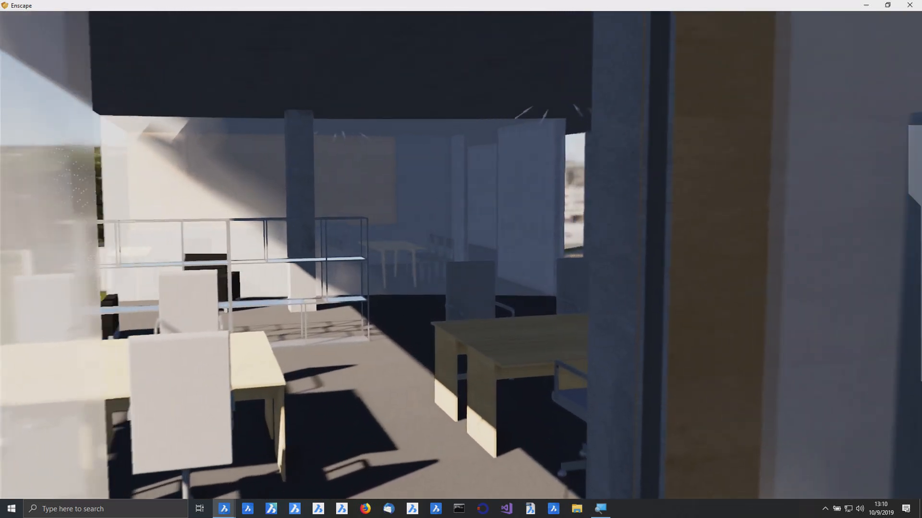
key("w")
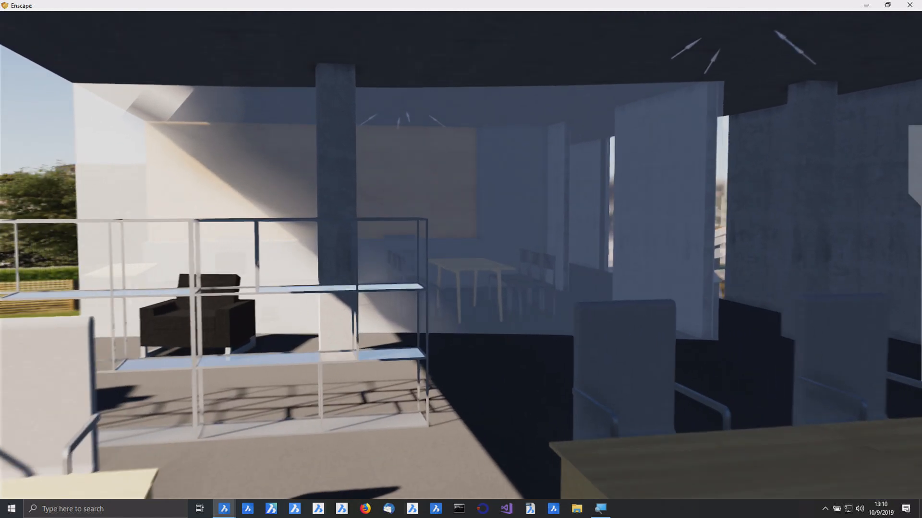
key("w")
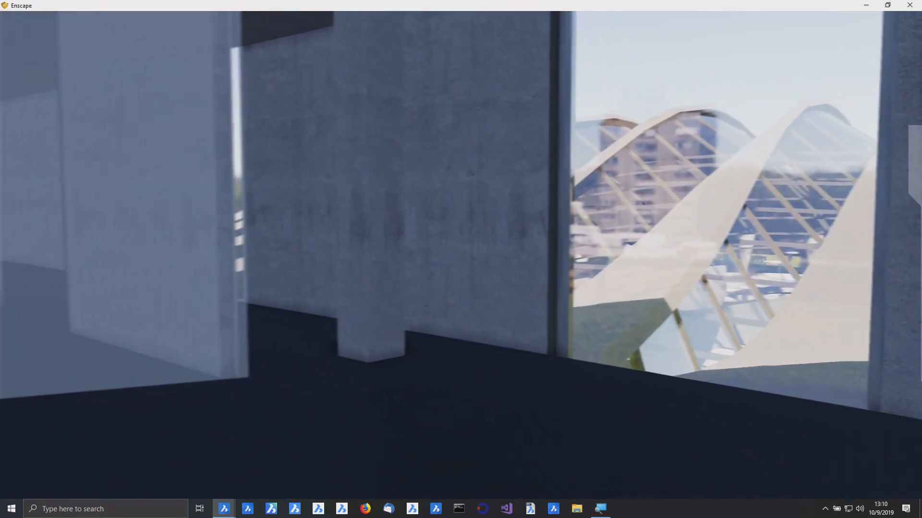
key("w")
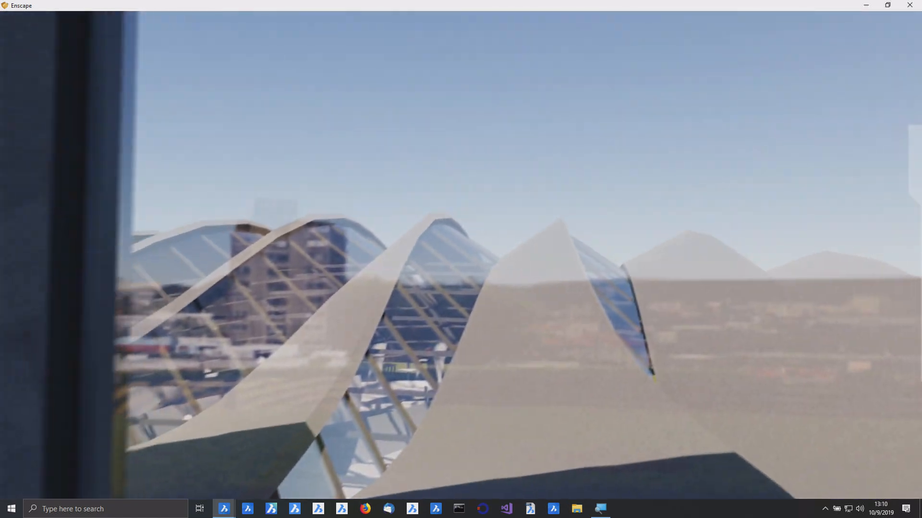